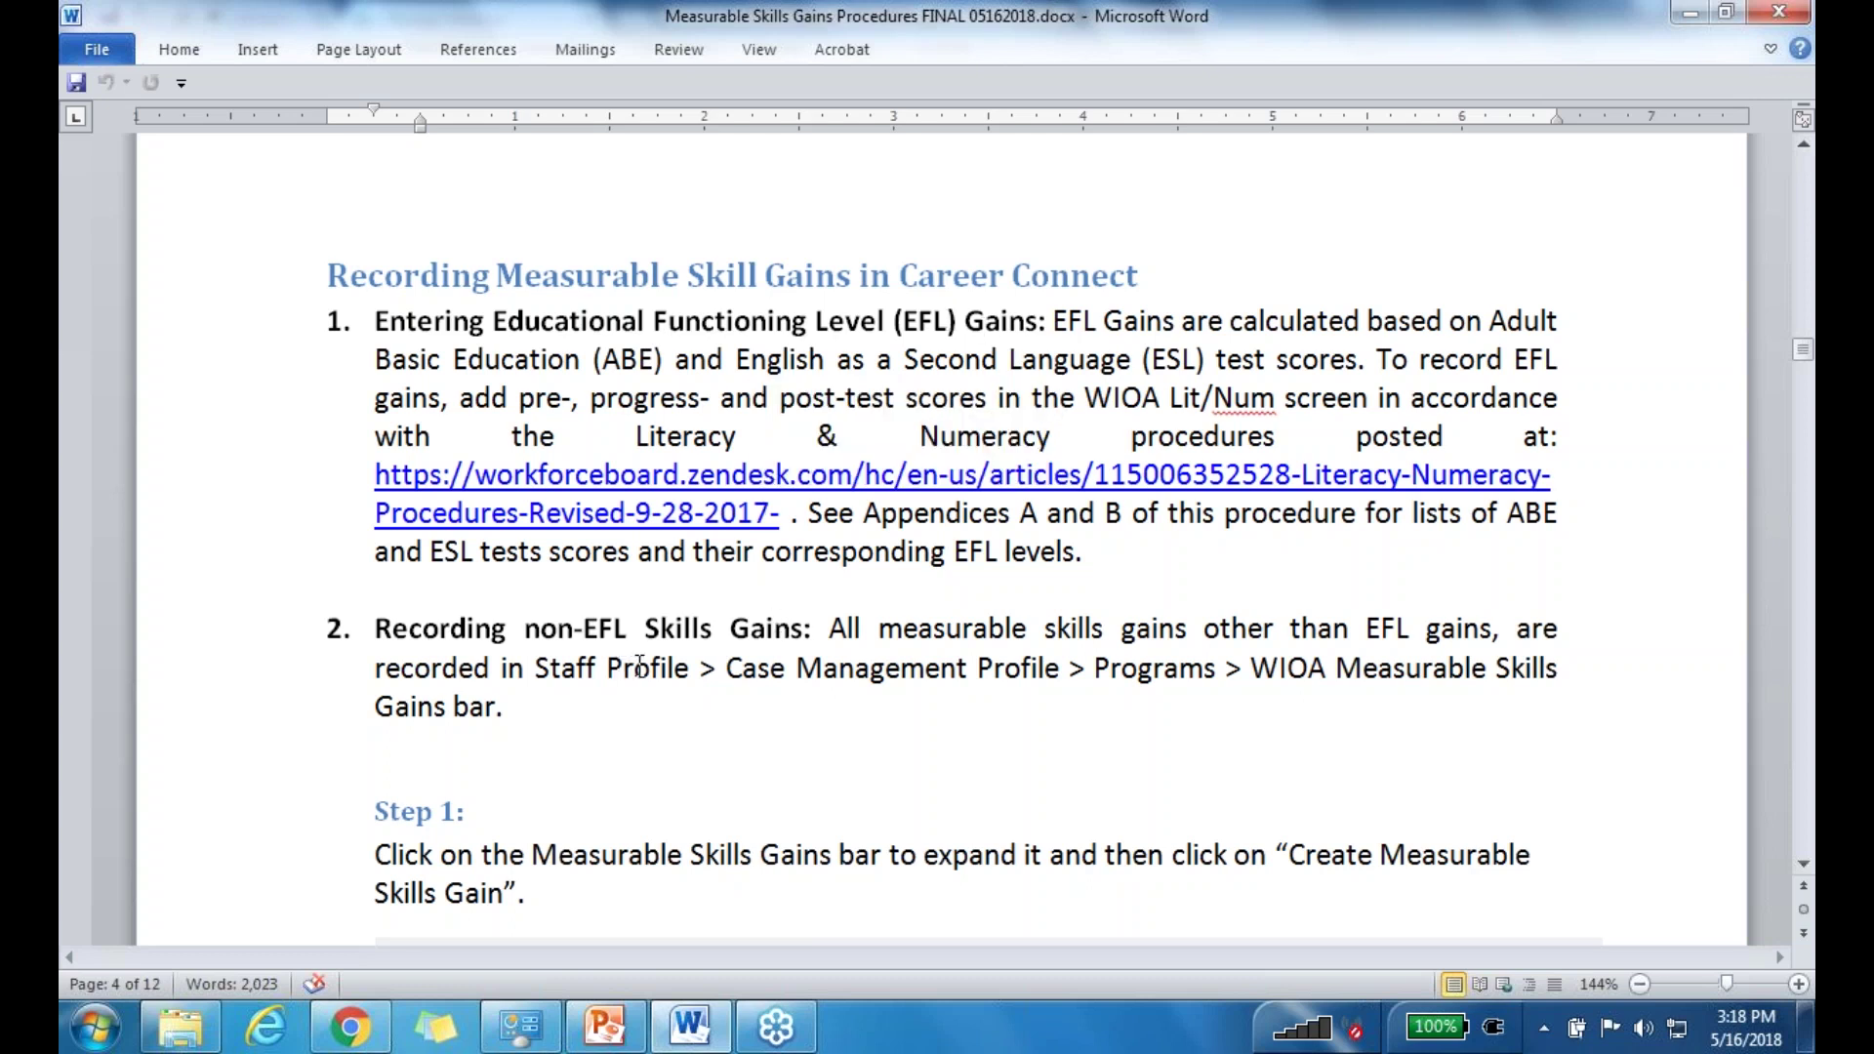
Step: Scroll through the Word procedure for recording non-EFL measurable skill gains
{"action": "scroll", "coordinate": [664, 663], "scroll_direction": "down", "scroll_amount": 1}
{"action": "scroll", "coordinate": [688, 637], "scroll_direction": "down", "scroll_amount": 1}
{"action": "scroll", "coordinate": [707, 634], "scroll_direction": "down", "scroll_amount": 1}
Step: Switch to Chrome and show the participant's CareerConnect Programs tab
{"action": "mouse_move", "coordinate": [361, 1042]}
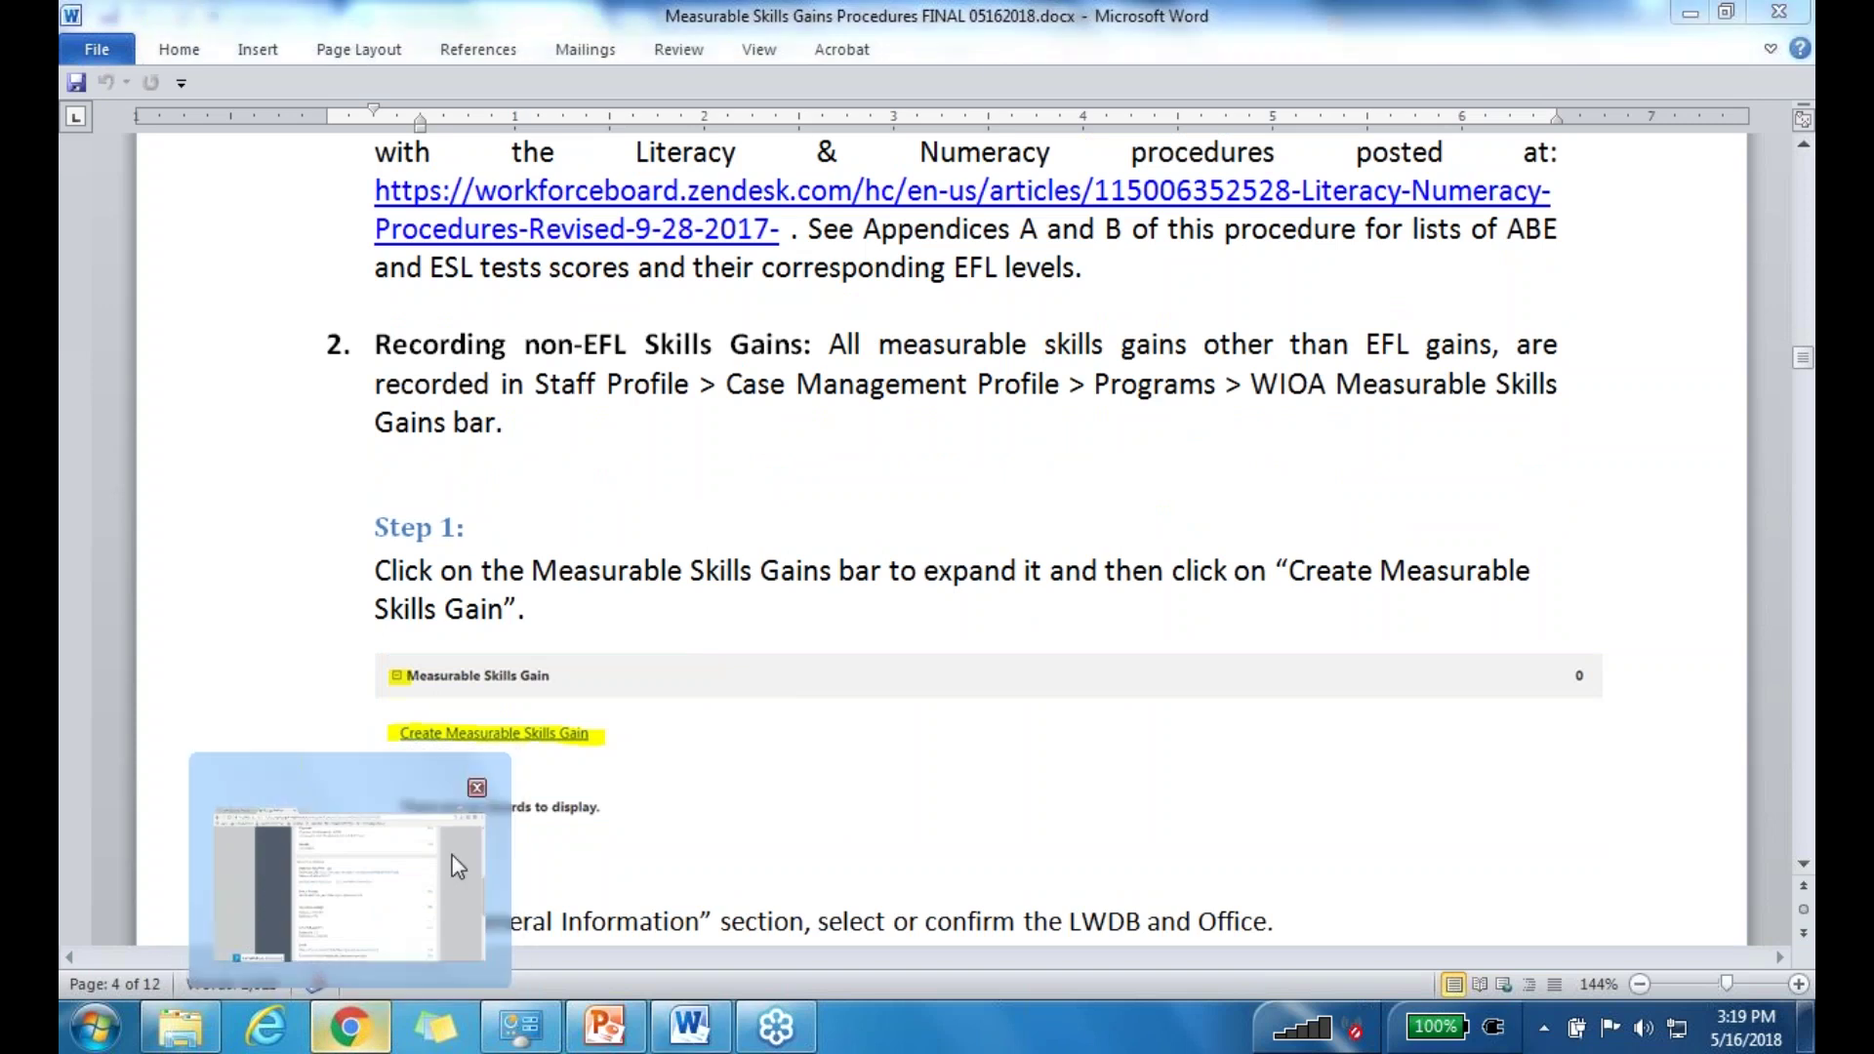
{"action": "left_click", "coordinate": [359, 1044]}
{"action": "left_click", "coordinate": [200, 19]}
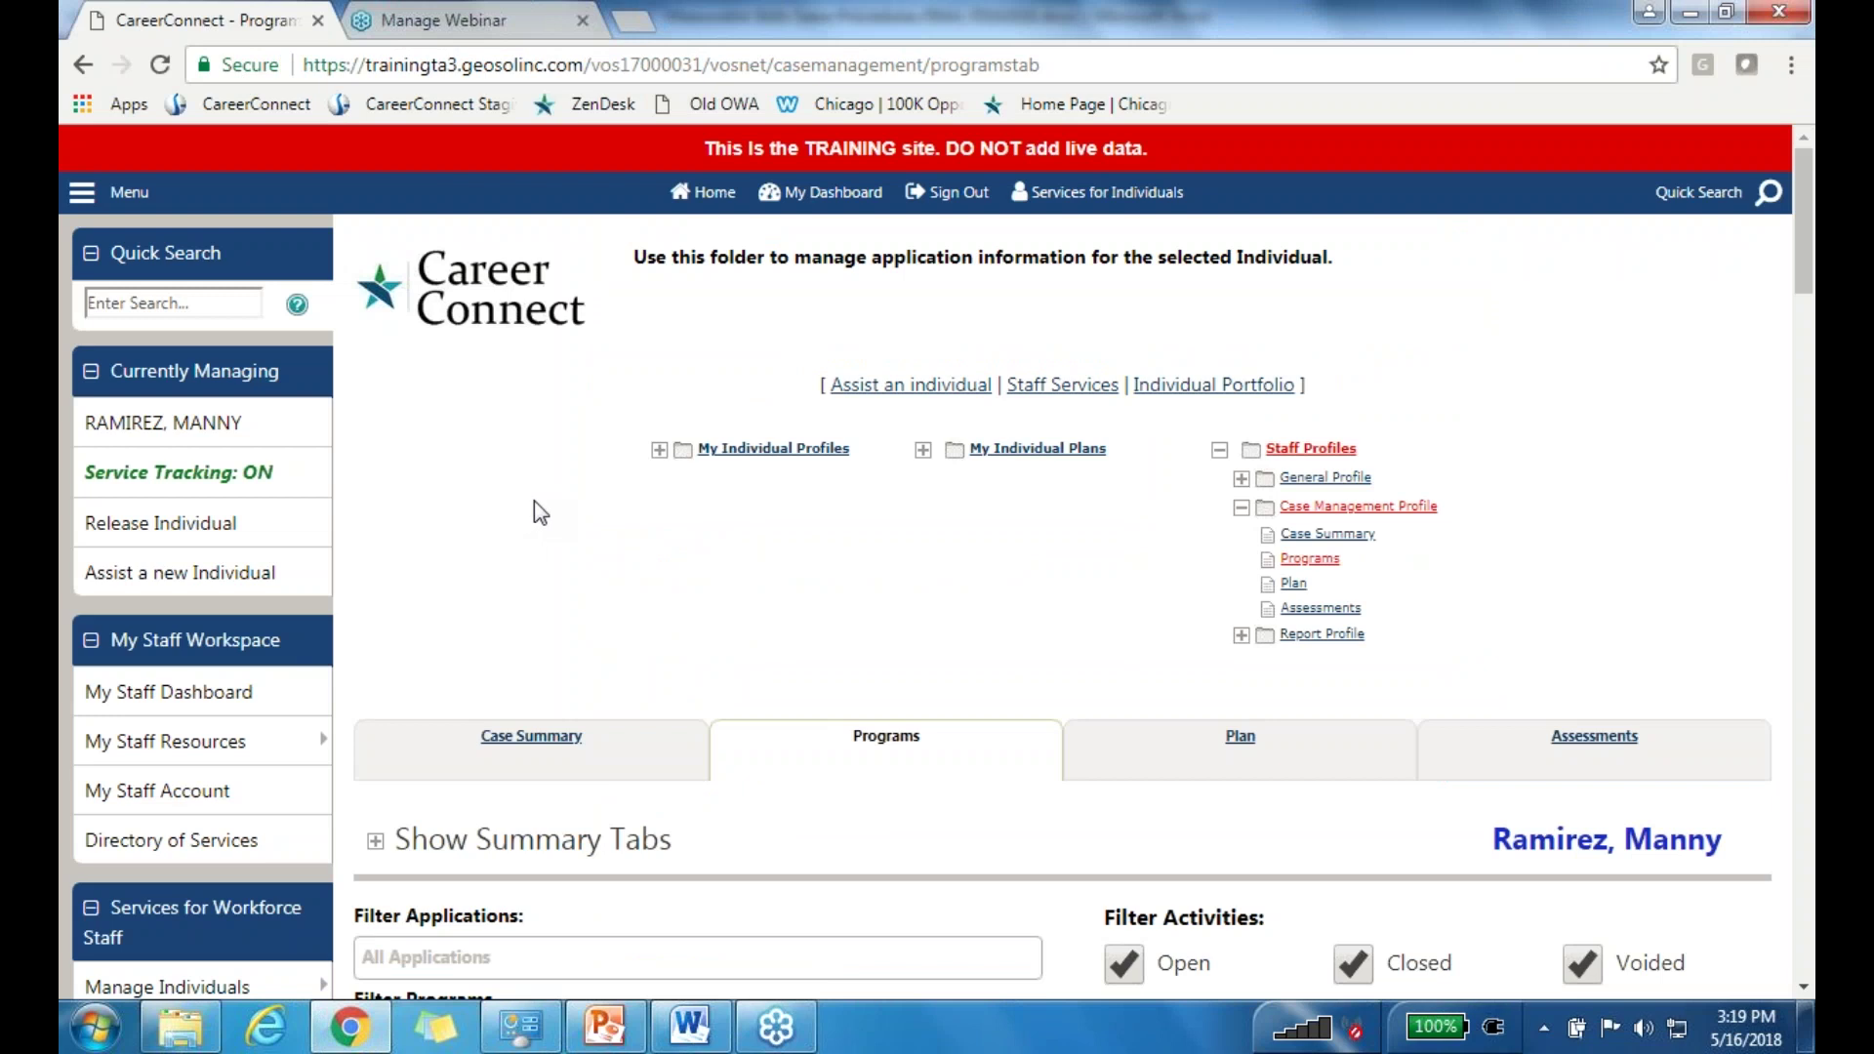
{"action": "scroll", "coordinate": [660, 508], "scroll_direction": "down", "scroll_amount": 2}
{"action": "scroll", "coordinate": [660, 508], "scroll_direction": "down", "scroll_amount": 10}
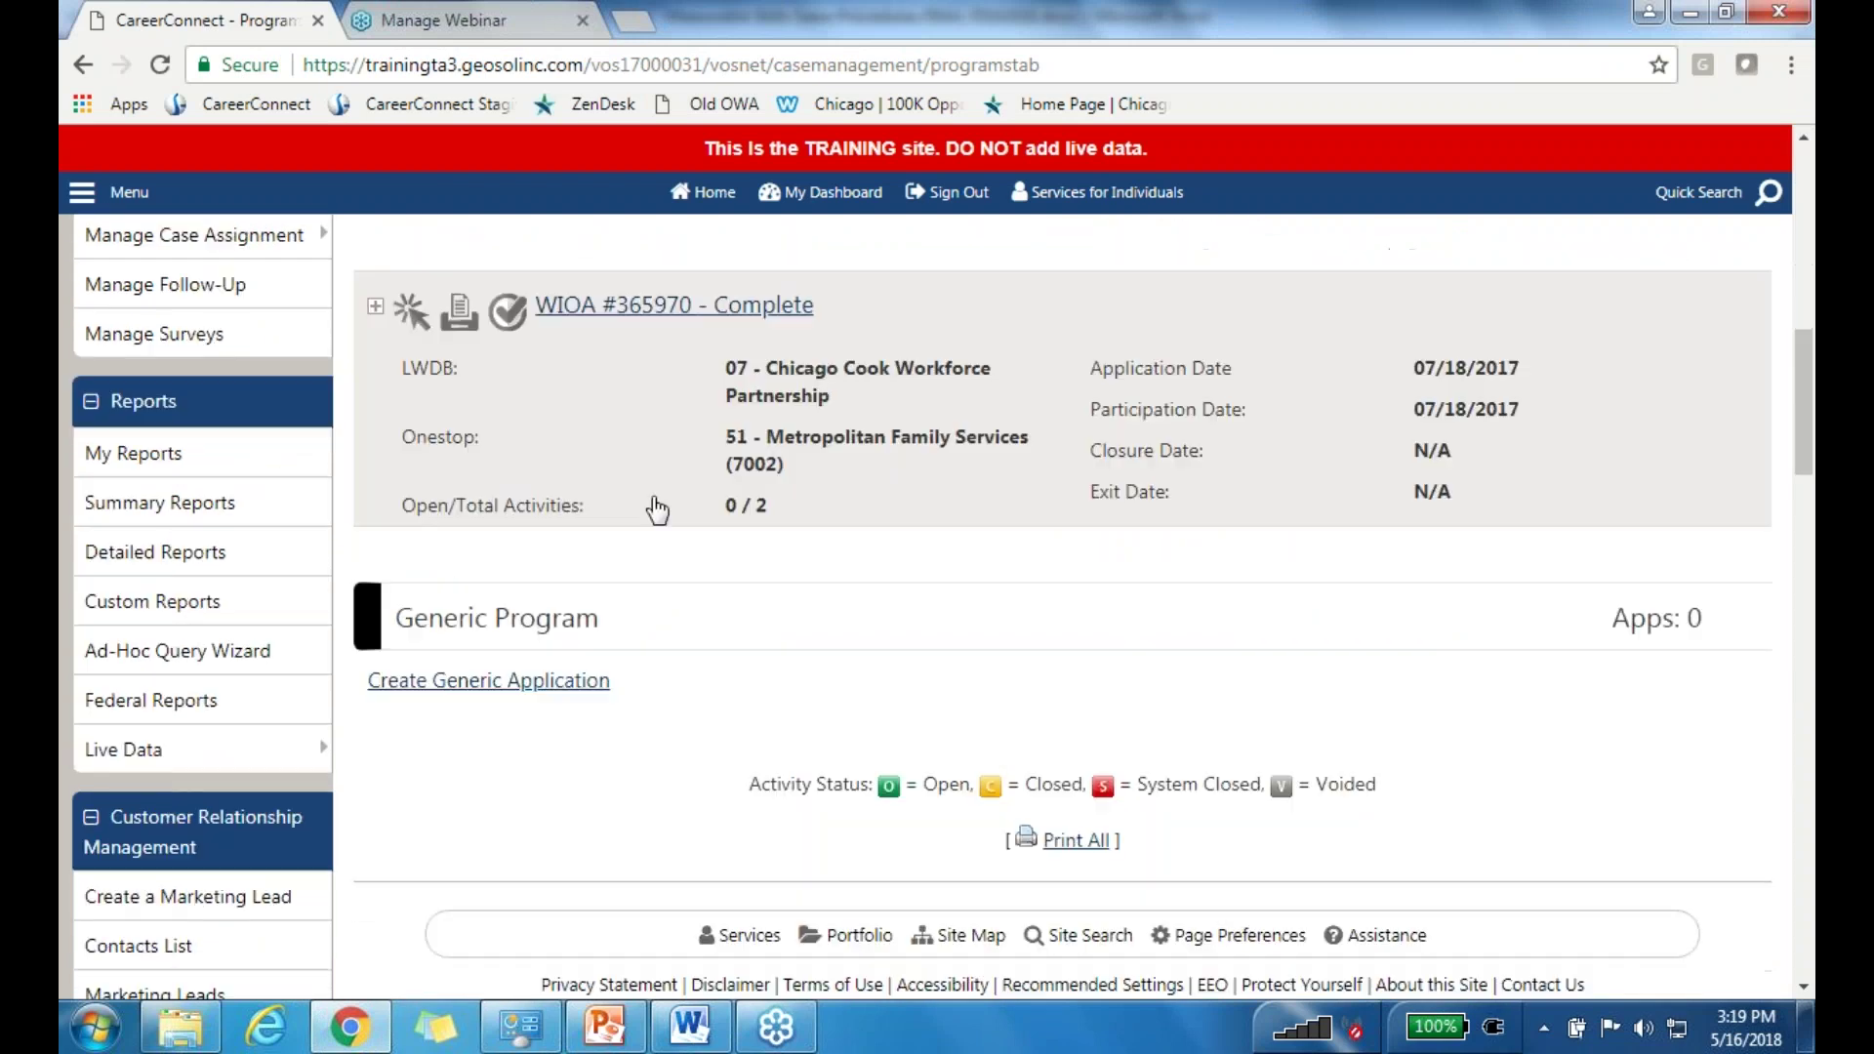
{"action": "left_click", "coordinate": [625, 446]}
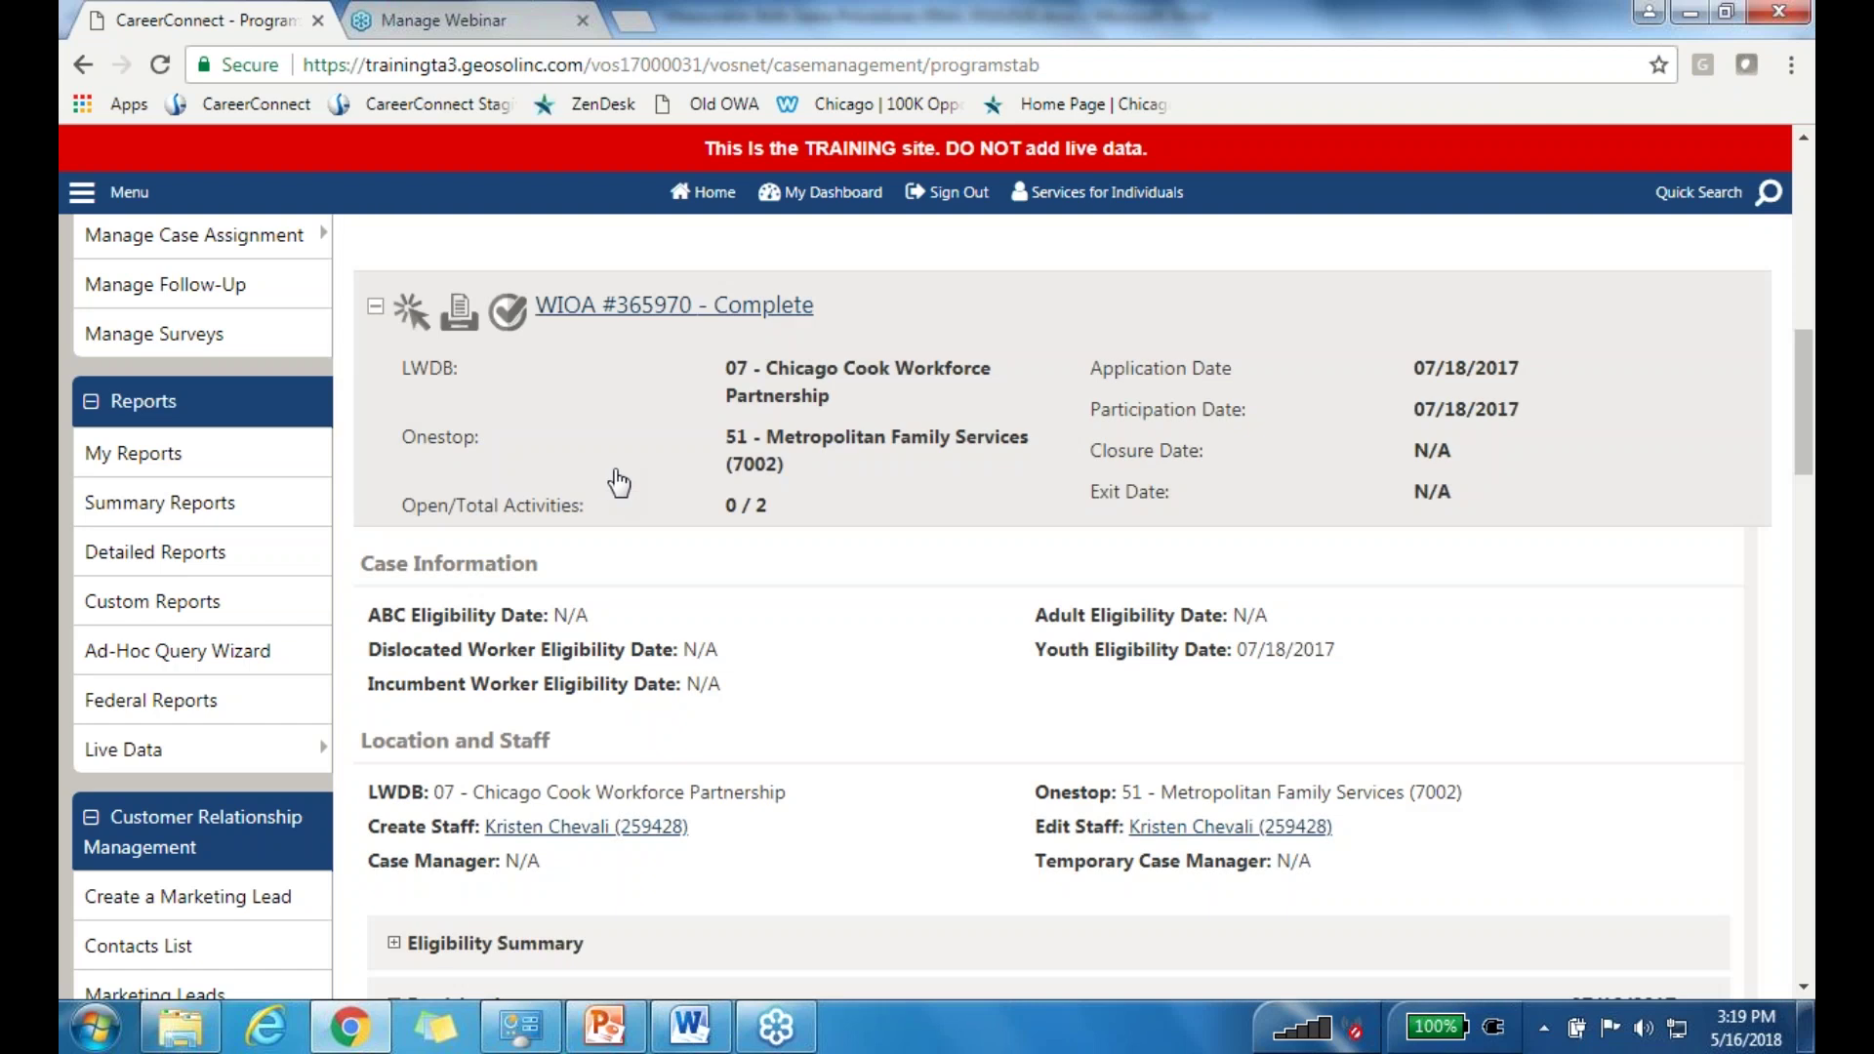
Step: Expand Activities / Enrollments / Services, review completed youth activities 428 and 413, and start a new enrollment
{"action": "scroll", "coordinate": [619, 481], "scroll_direction": "down", "scroll_amount": 3}
{"action": "scroll", "coordinate": [811, 500], "scroll_direction": "down", "scroll_amount": 1}
{"action": "scroll", "coordinate": [811, 494], "scroll_direction": "down", "scroll_amount": 1}
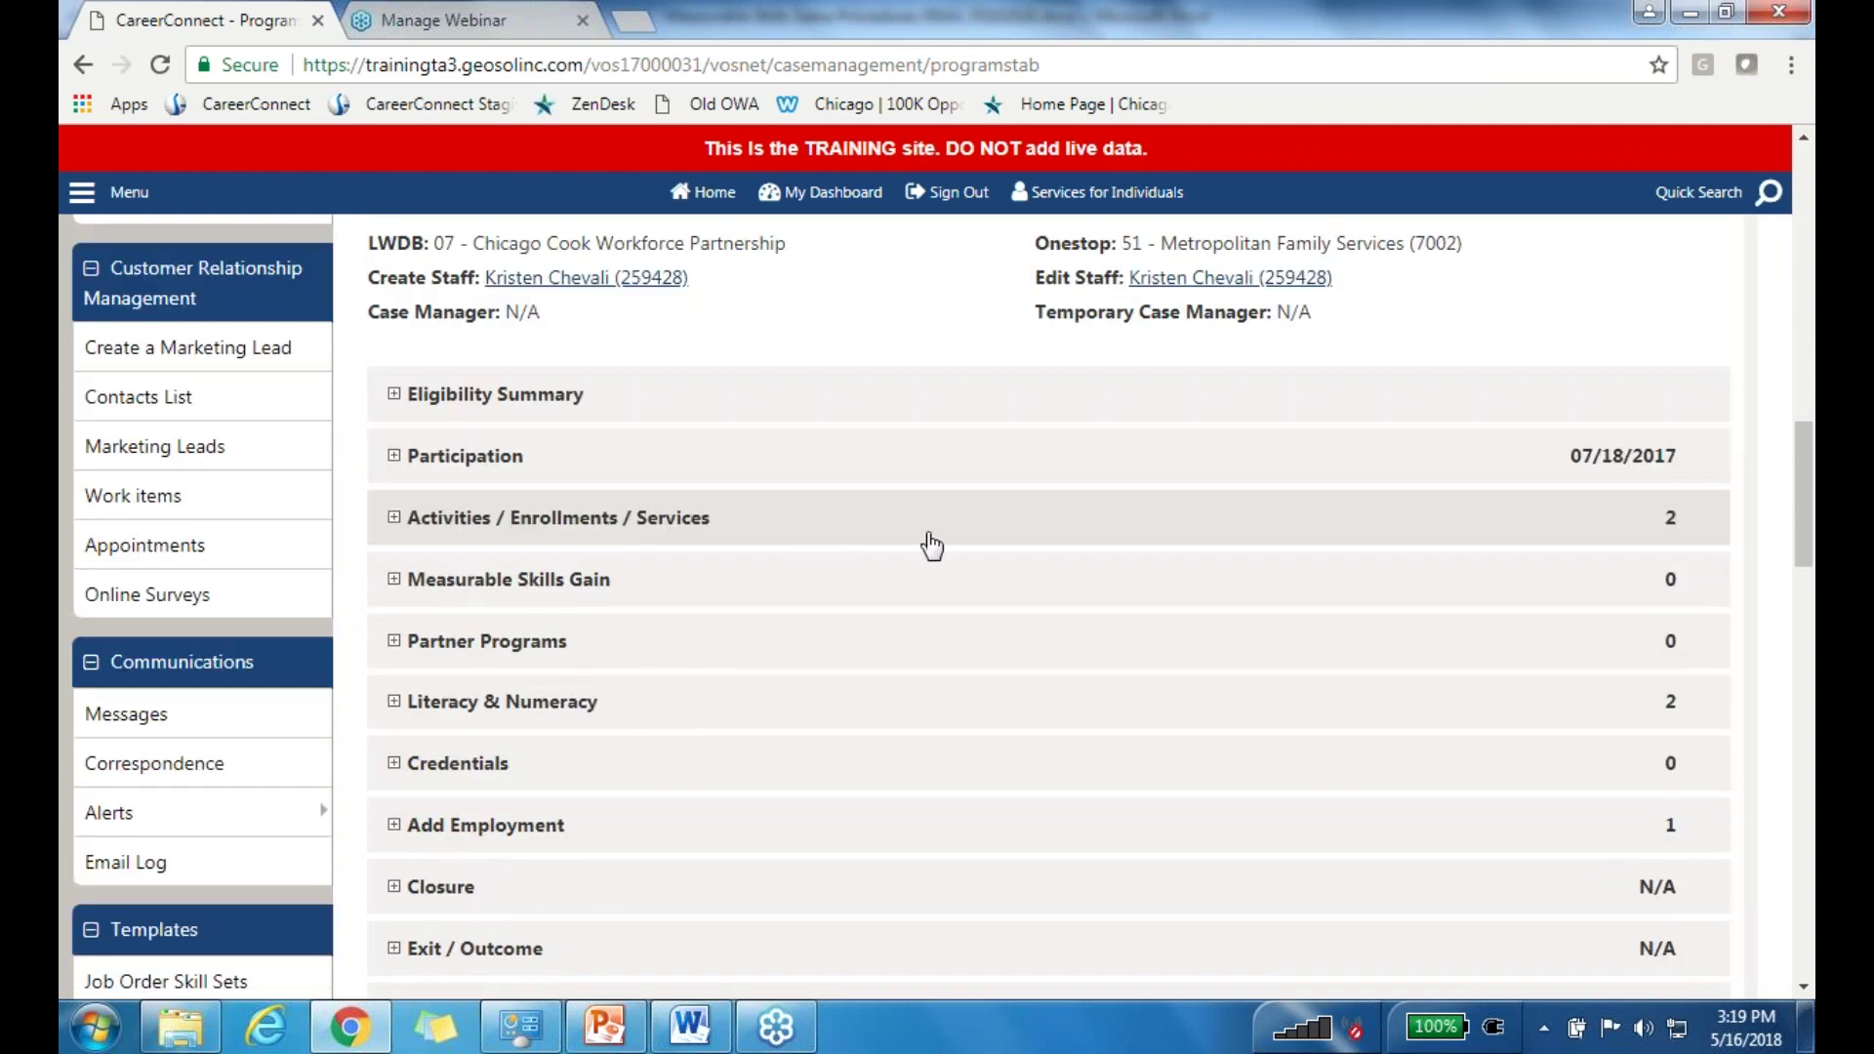
{"action": "left_click", "coordinate": [543, 530]}
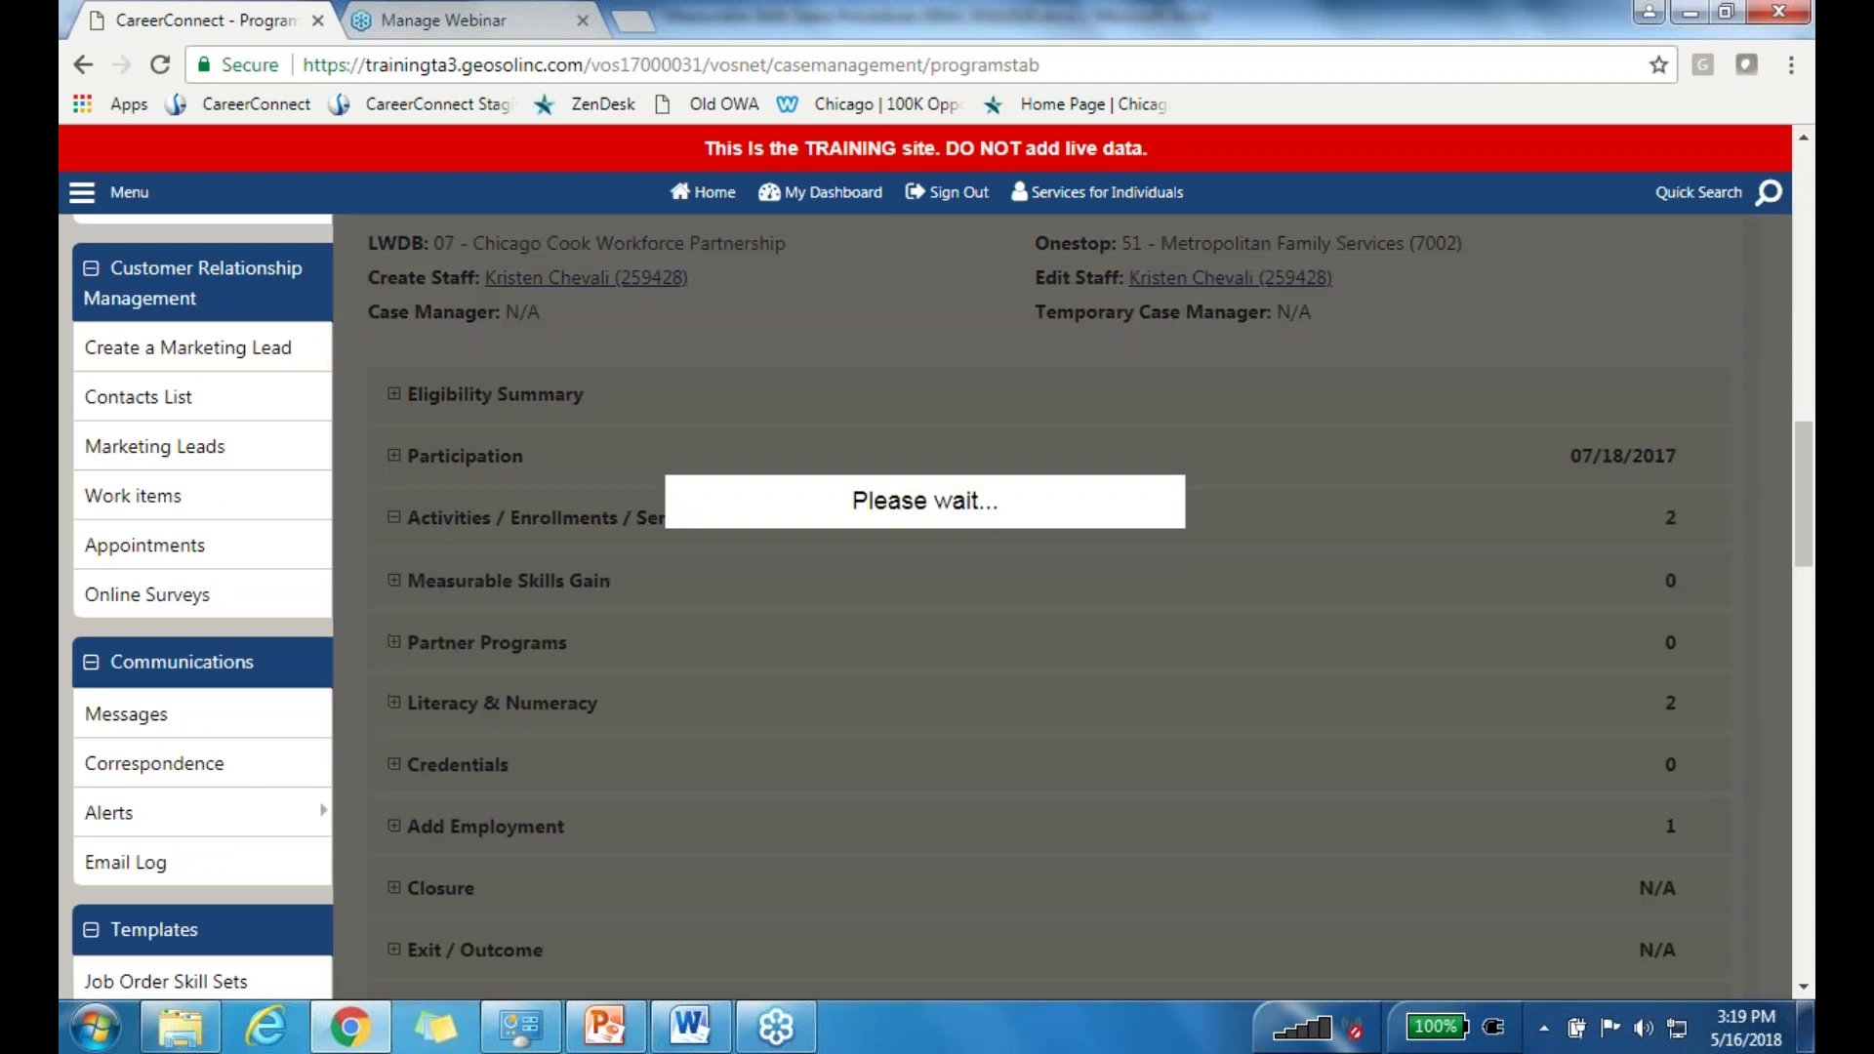
{"action": "scroll", "coordinate": [917, 532], "scroll_direction": "up", "scroll_amount": 6}
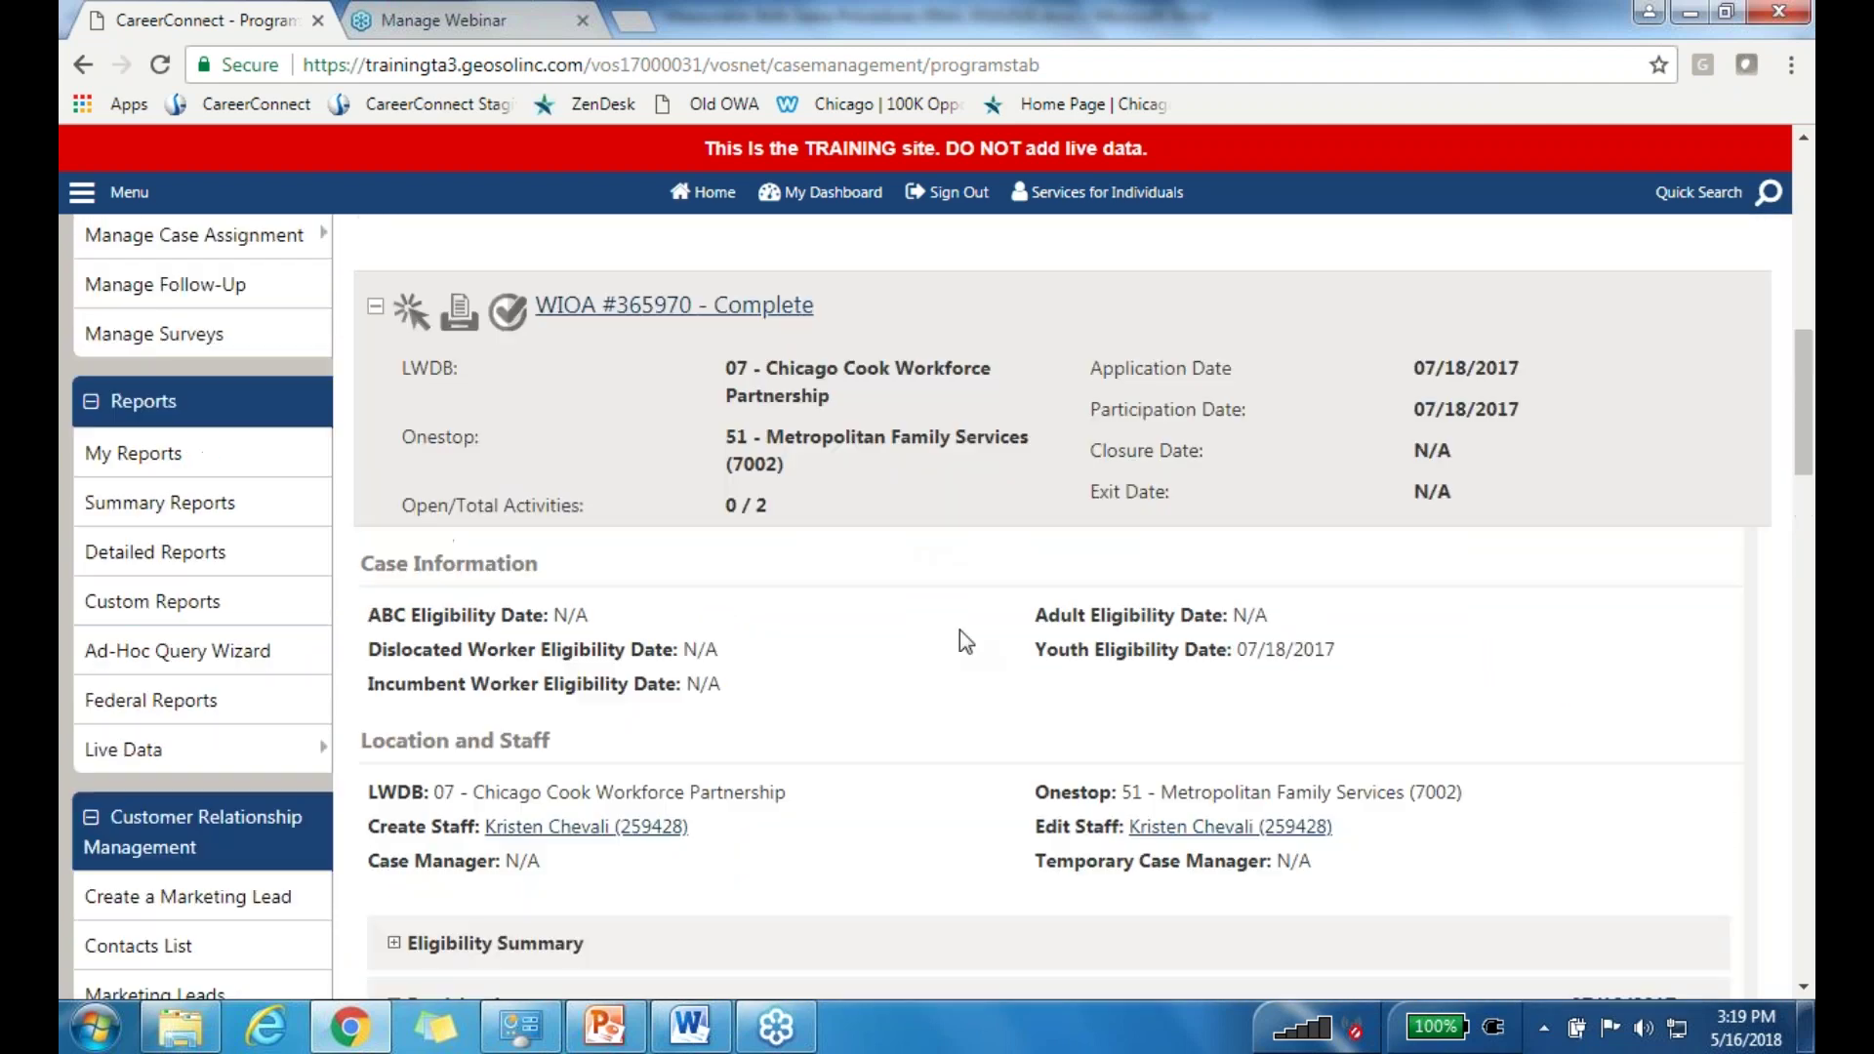
{"action": "scroll", "coordinate": [865, 599], "scroll_direction": "up", "scroll_amount": 3}
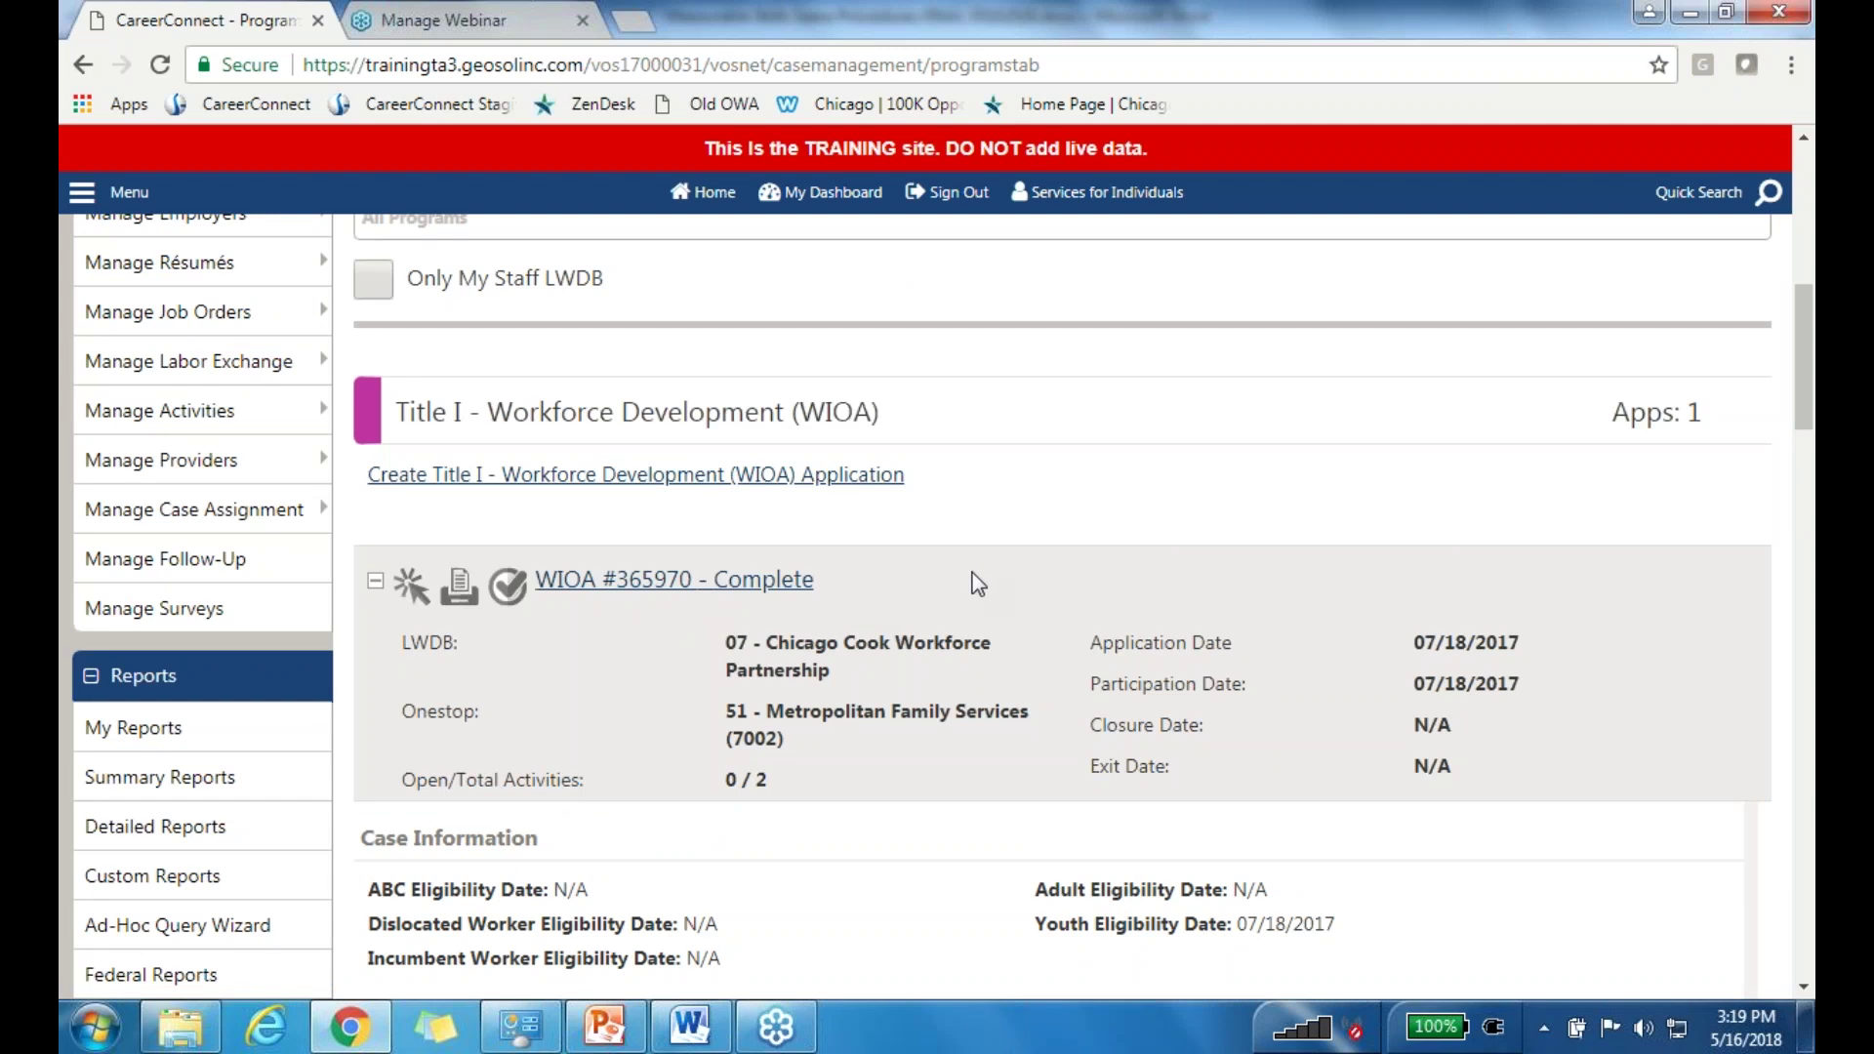
{"action": "scroll", "coordinate": [975, 584], "scroll_direction": "up", "scroll_amount": 4}
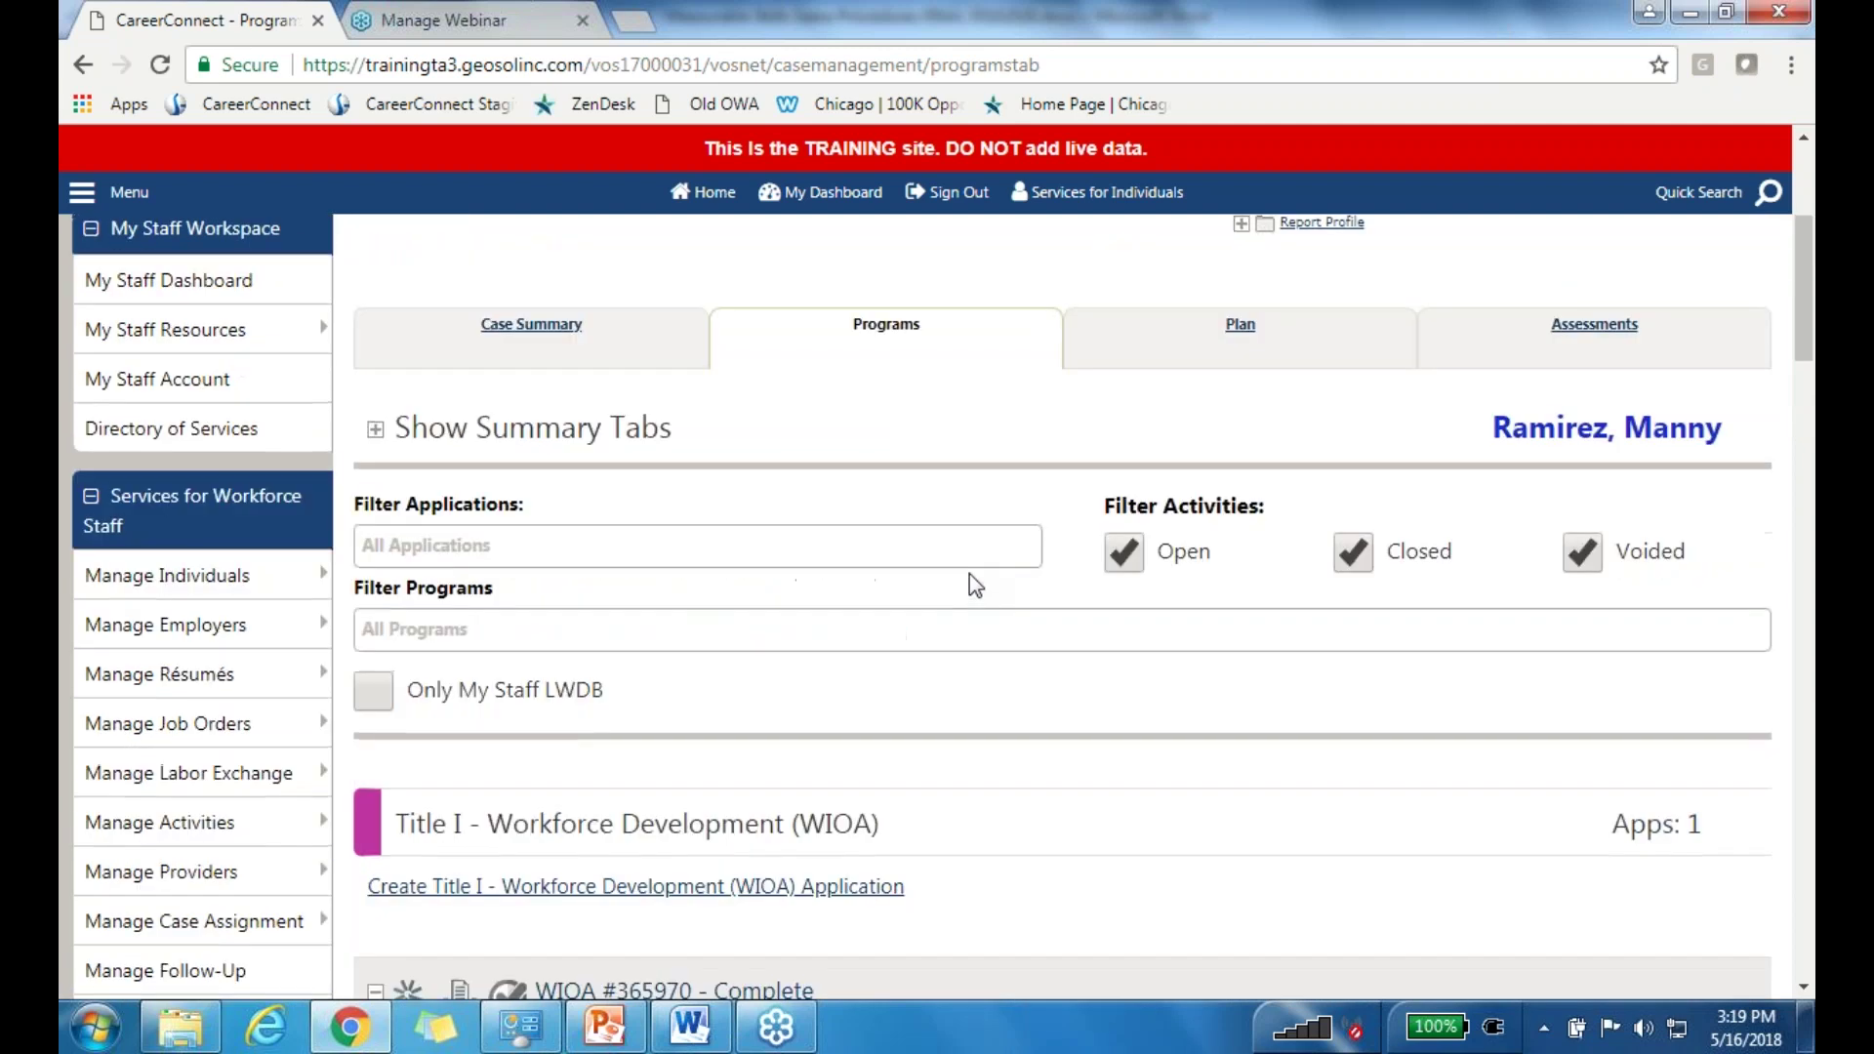
{"action": "scroll", "coordinate": [966, 587], "scroll_direction": "down", "scroll_amount": 1}
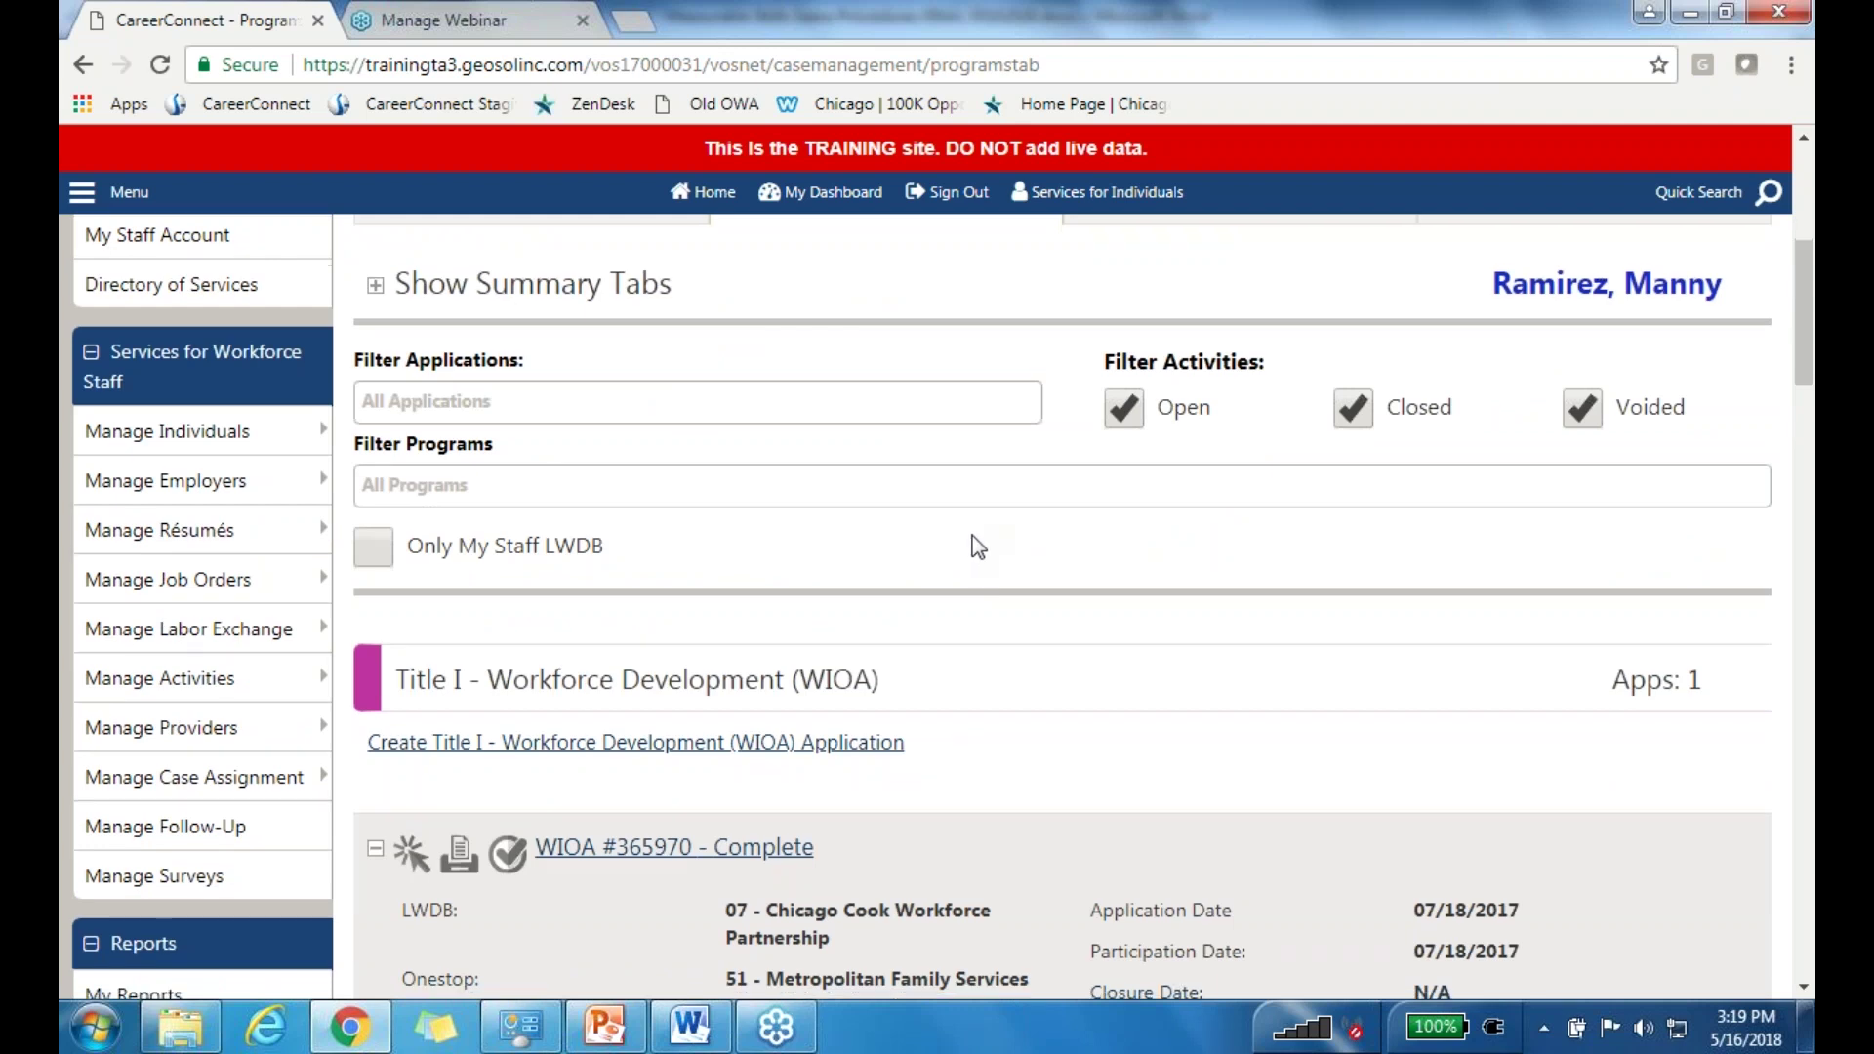
{"action": "scroll", "coordinate": [976, 543], "scroll_direction": "down", "scroll_amount": 1}
{"action": "scroll", "coordinate": [979, 532], "scroll_direction": "down", "scroll_amount": 4}
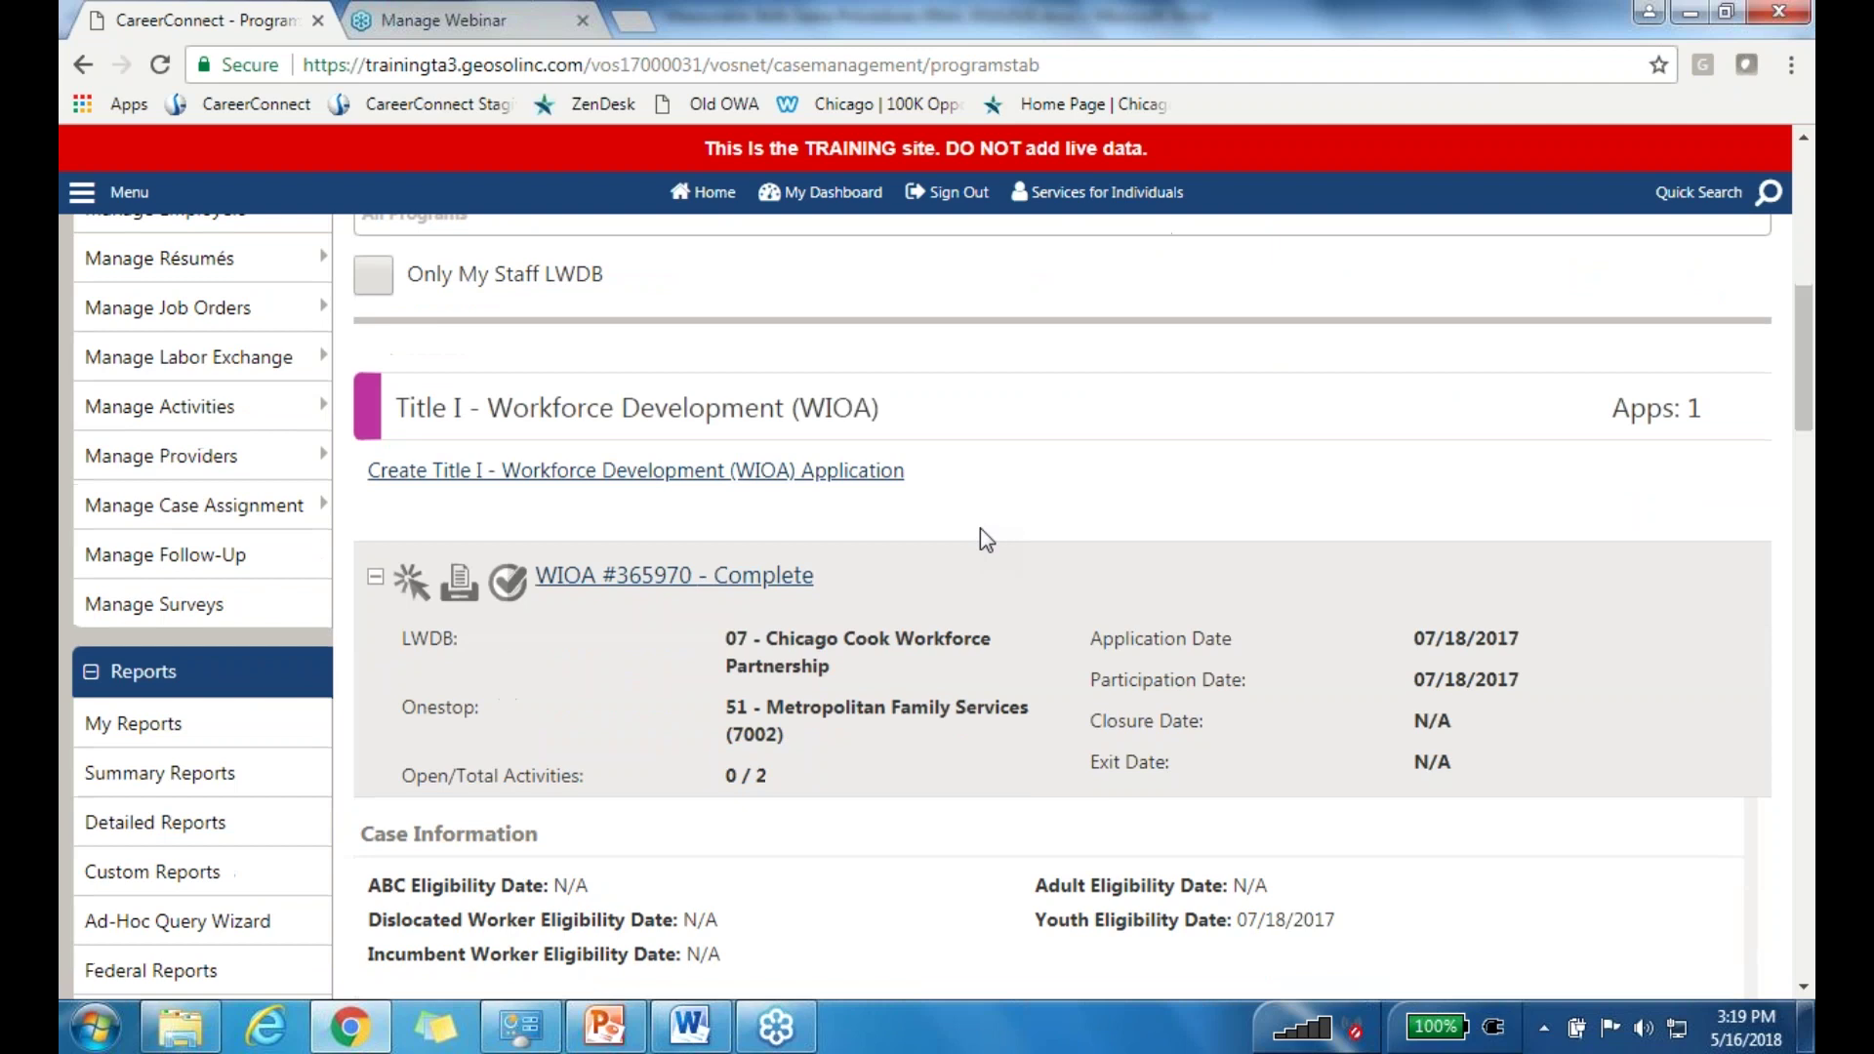
{"action": "scroll", "coordinate": [988, 541], "scroll_direction": "down", "scroll_amount": 4}
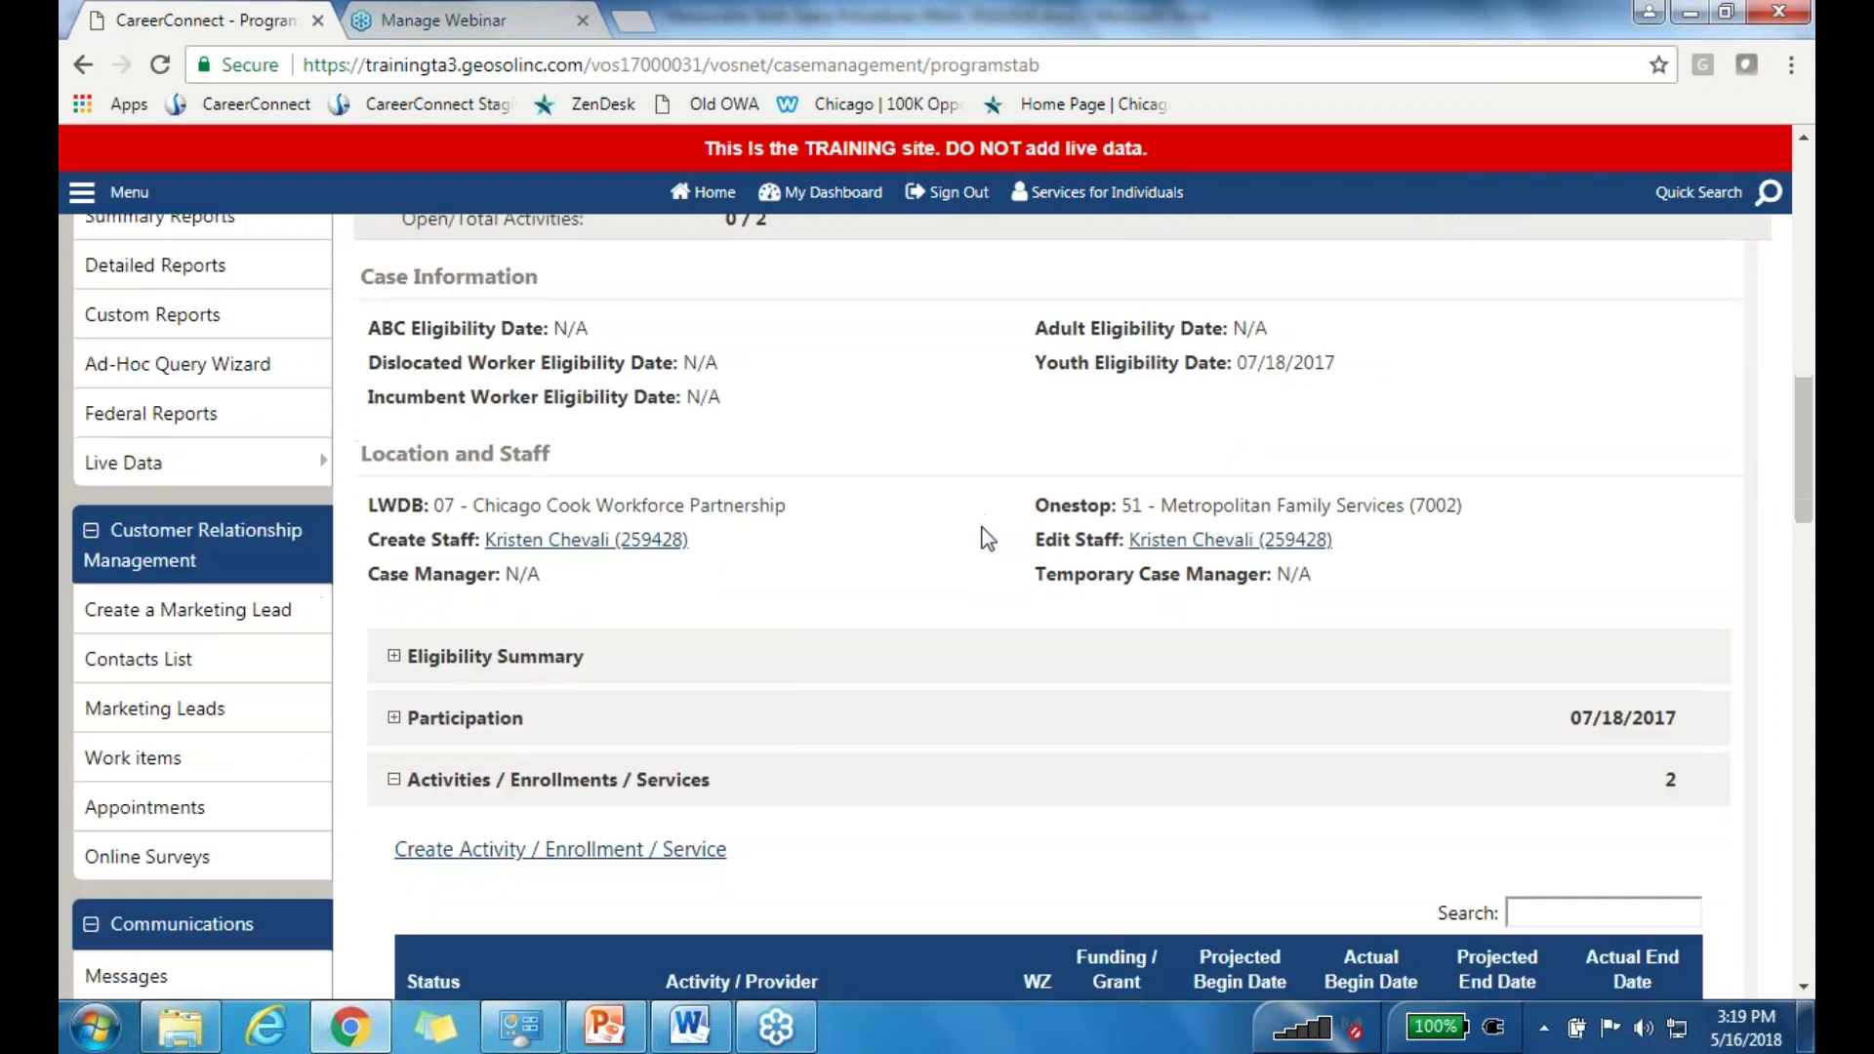
{"action": "scroll", "coordinate": [989, 538], "scroll_direction": "down", "scroll_amount": 1}
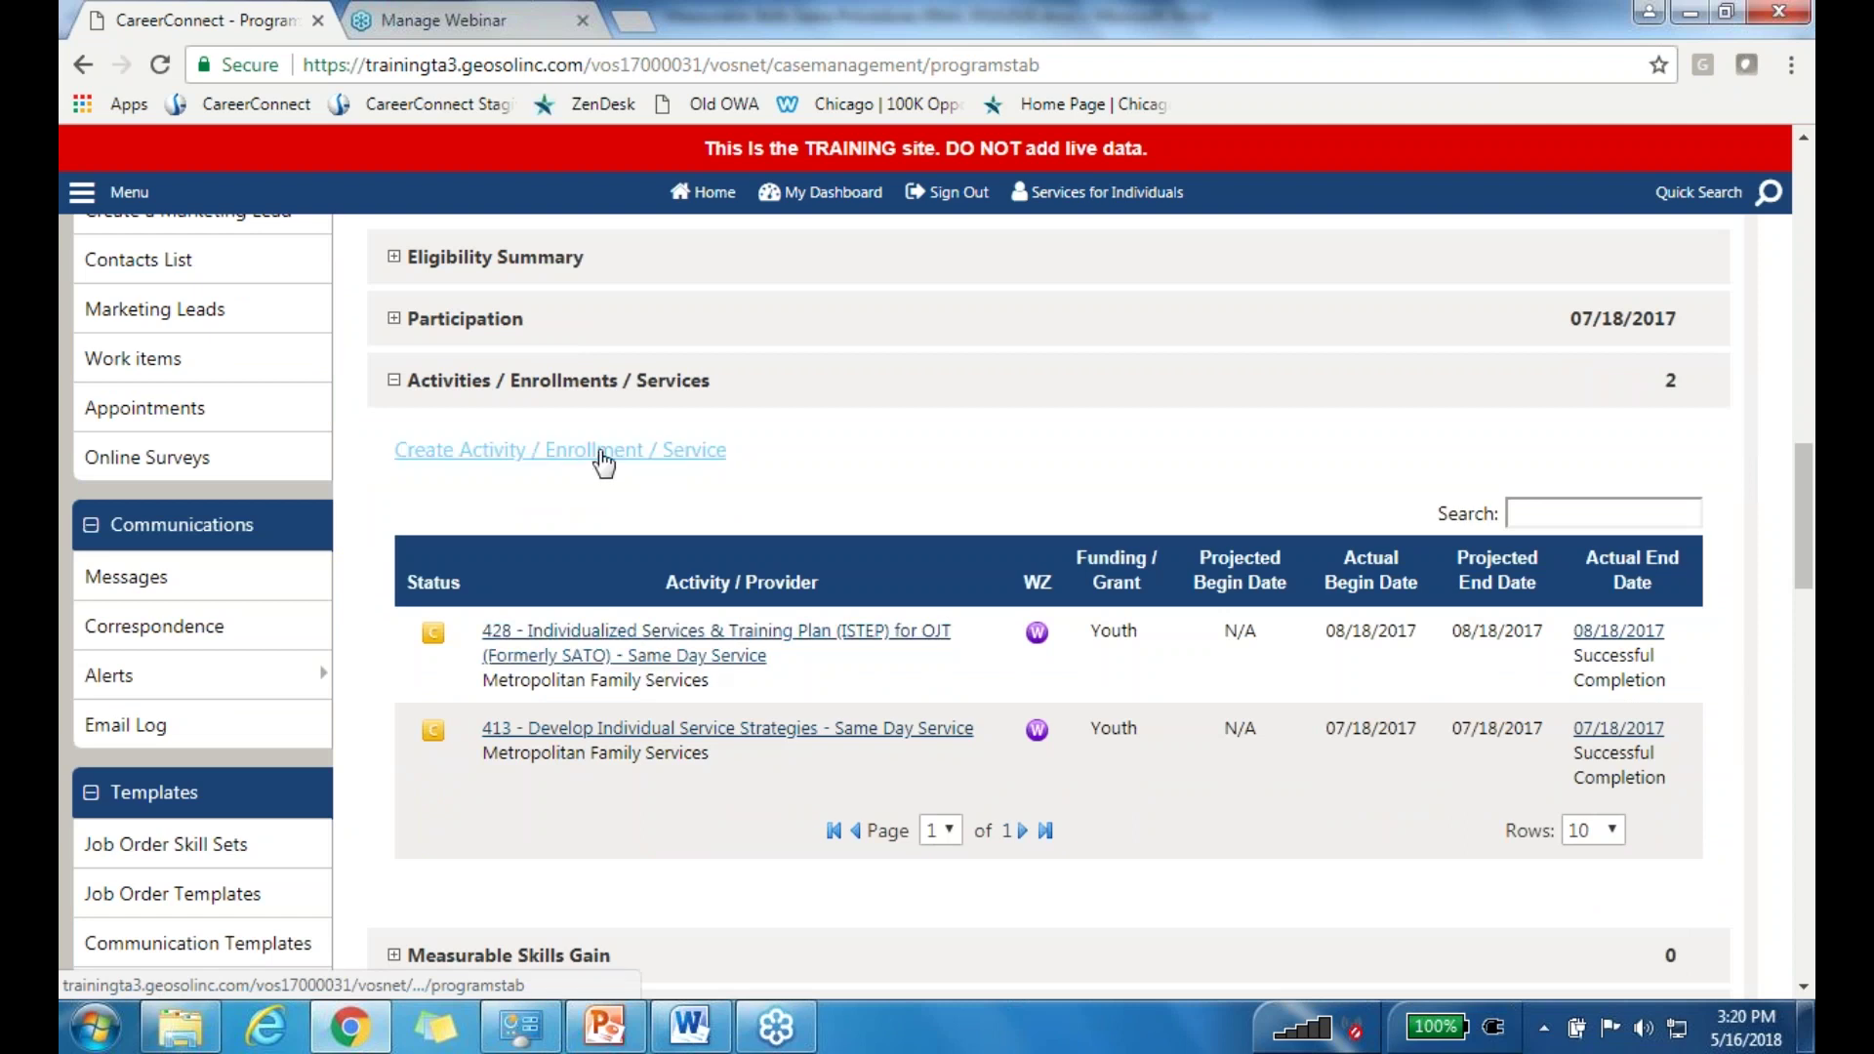
{"action": "left_click", "coordinate": [491, 464]}
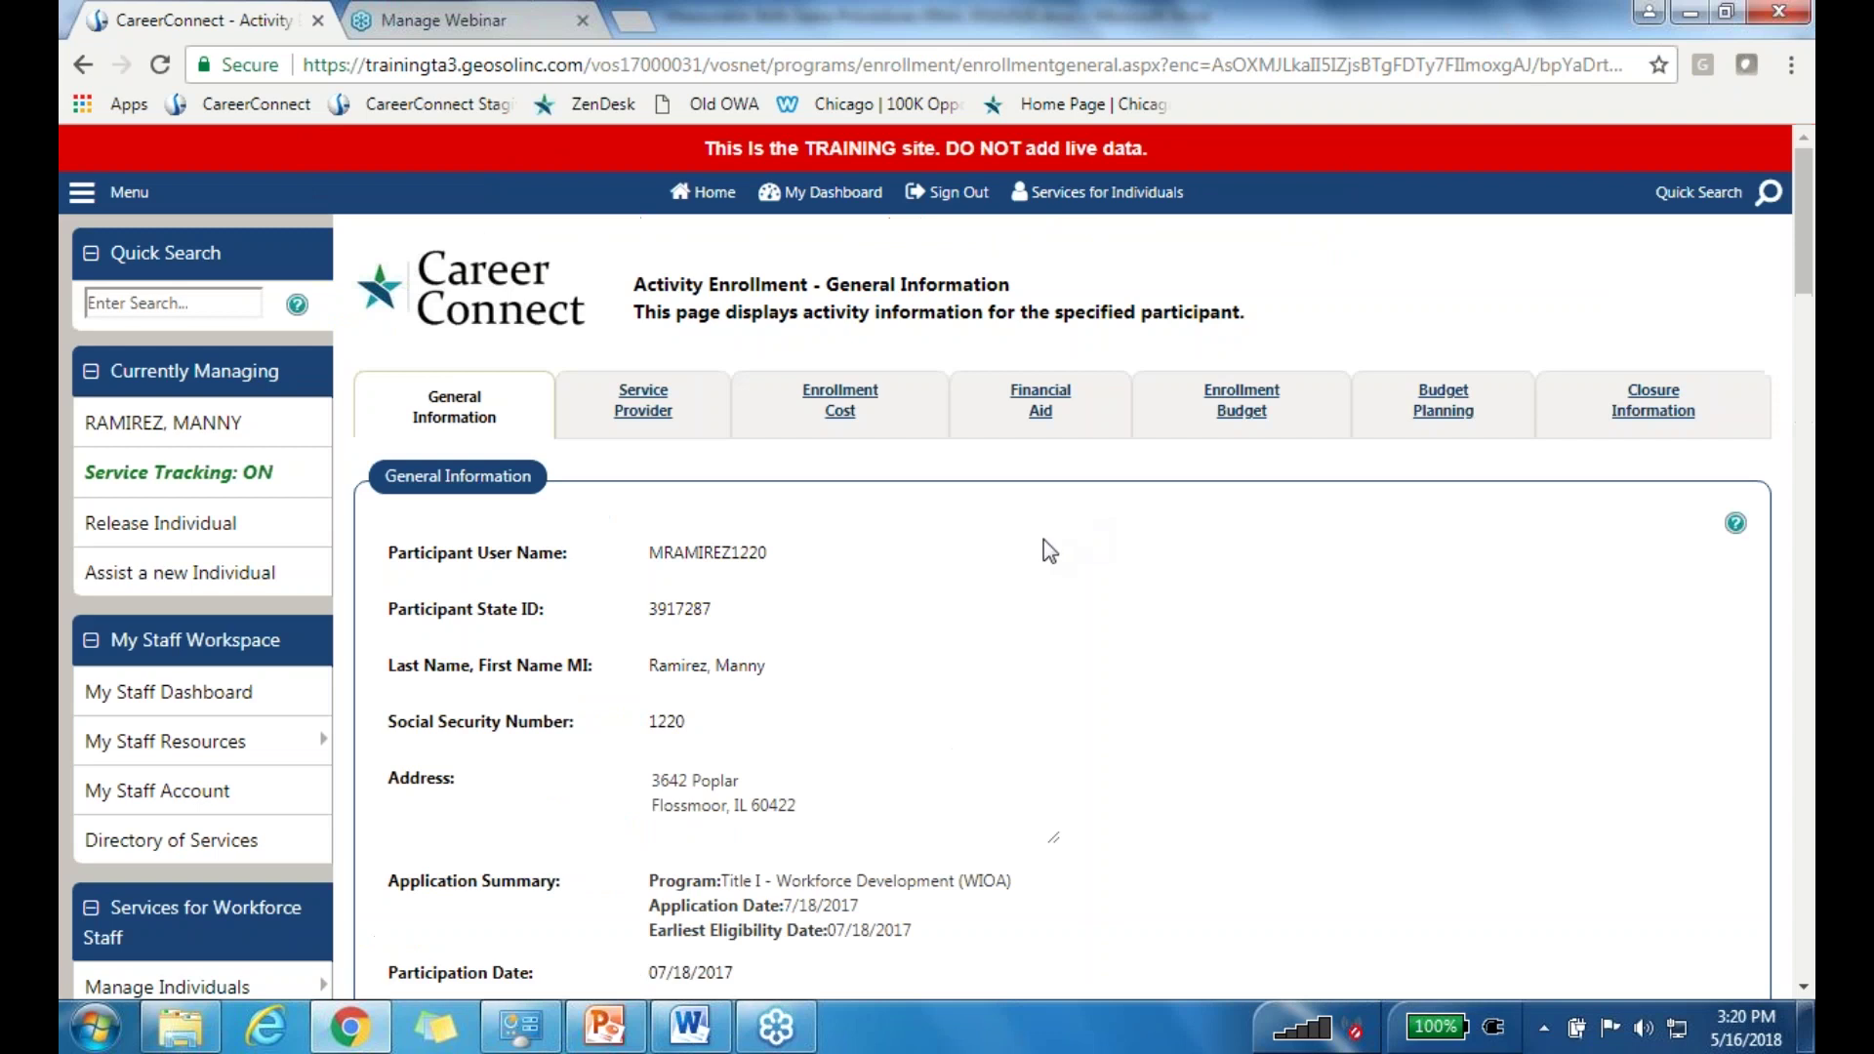
Step: Set the enrollment's Office Location to Metropolitan Family Services (7002)
{"action": "scroll", "coordinate": [1045, 542], "scroll_direction": "down", "scroll_amount": 3}
{"action": "scroll", "coordinate": [1038, 535], "scroll_direction": "down", "scroll_amount": 3}
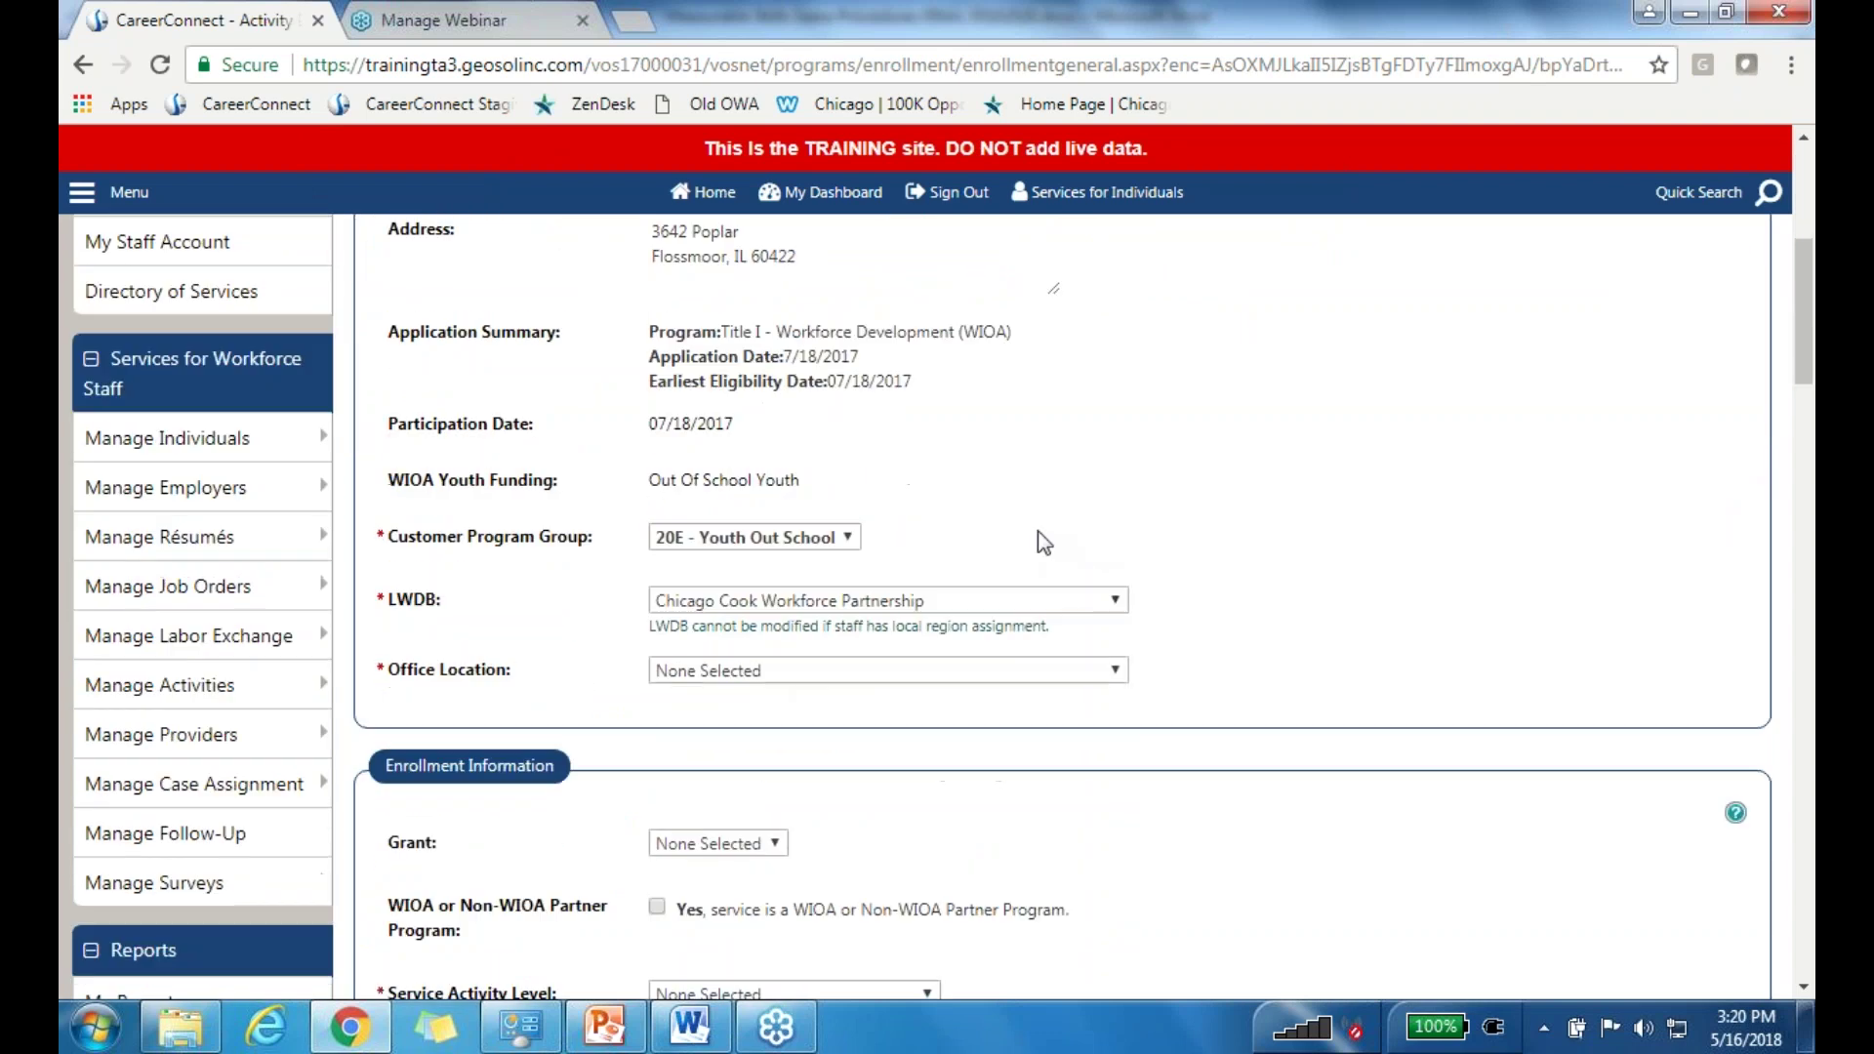
{"action": "left_click", "coordinate": [795, 669]}
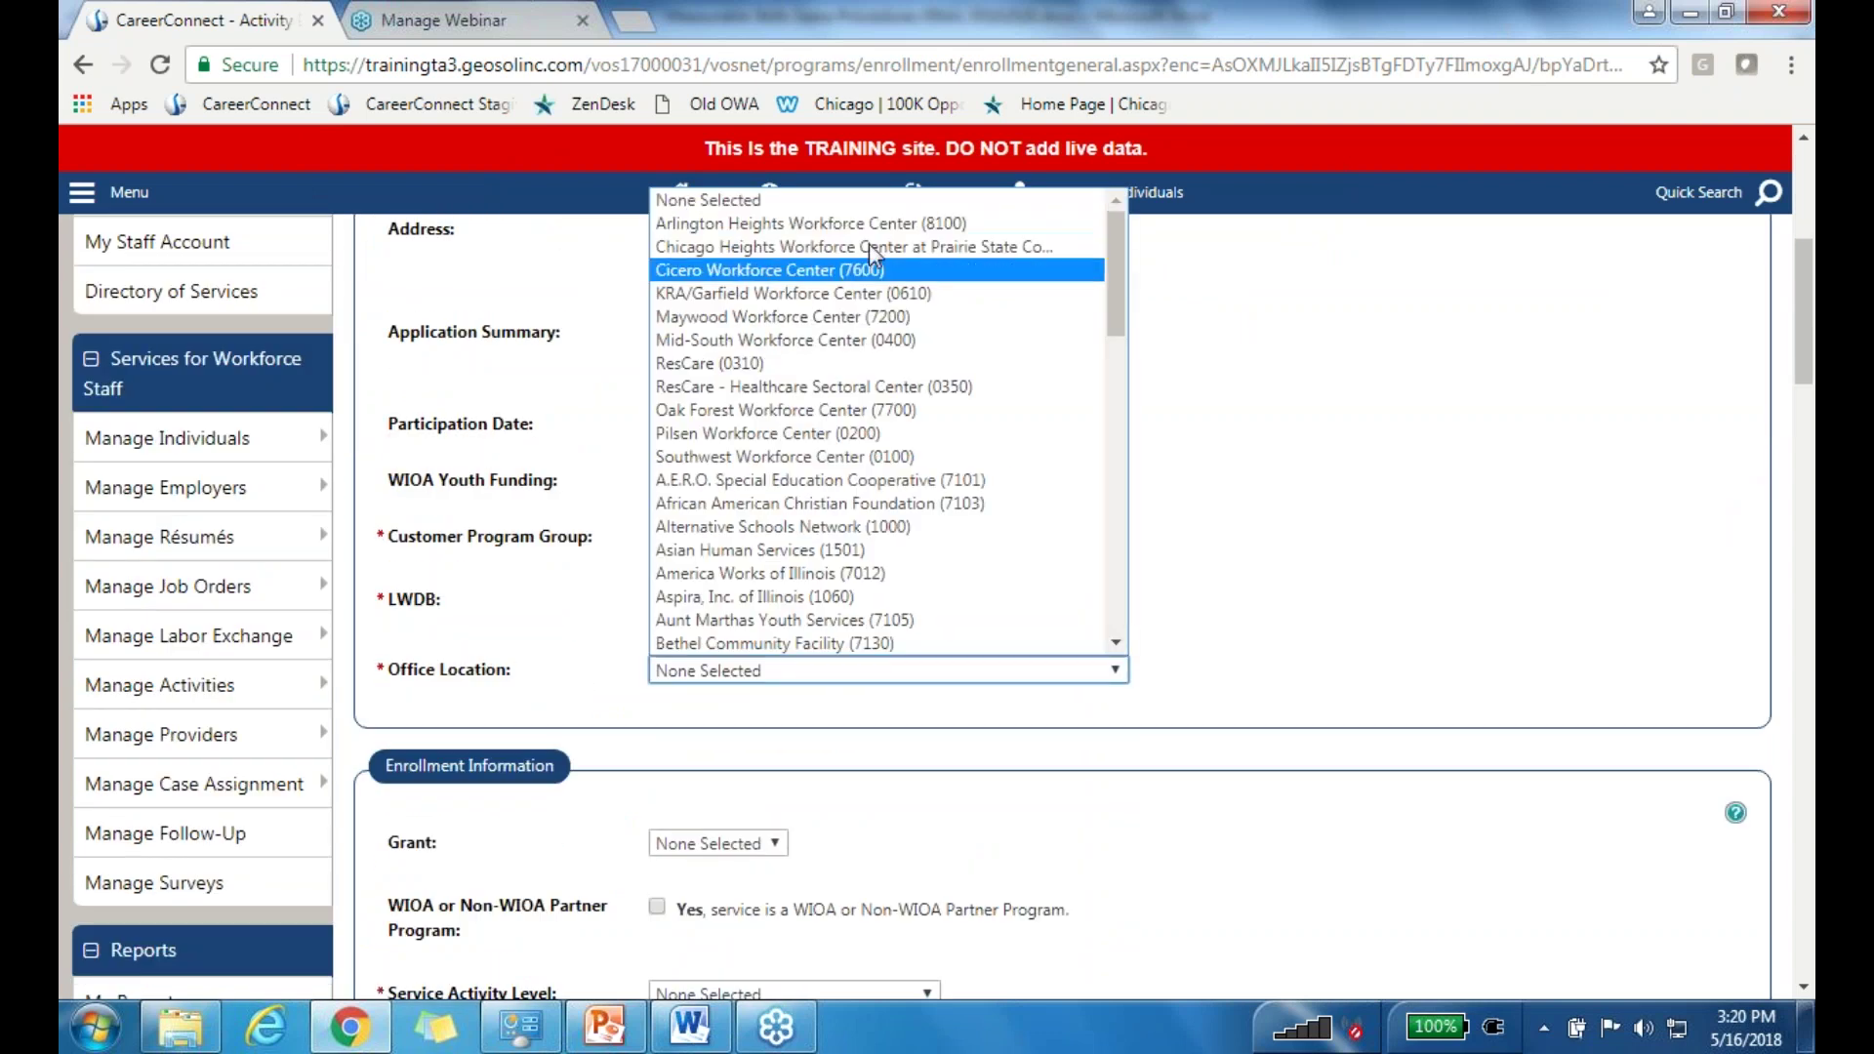
{"action": "left_click", "coordinate": [841, 224]}
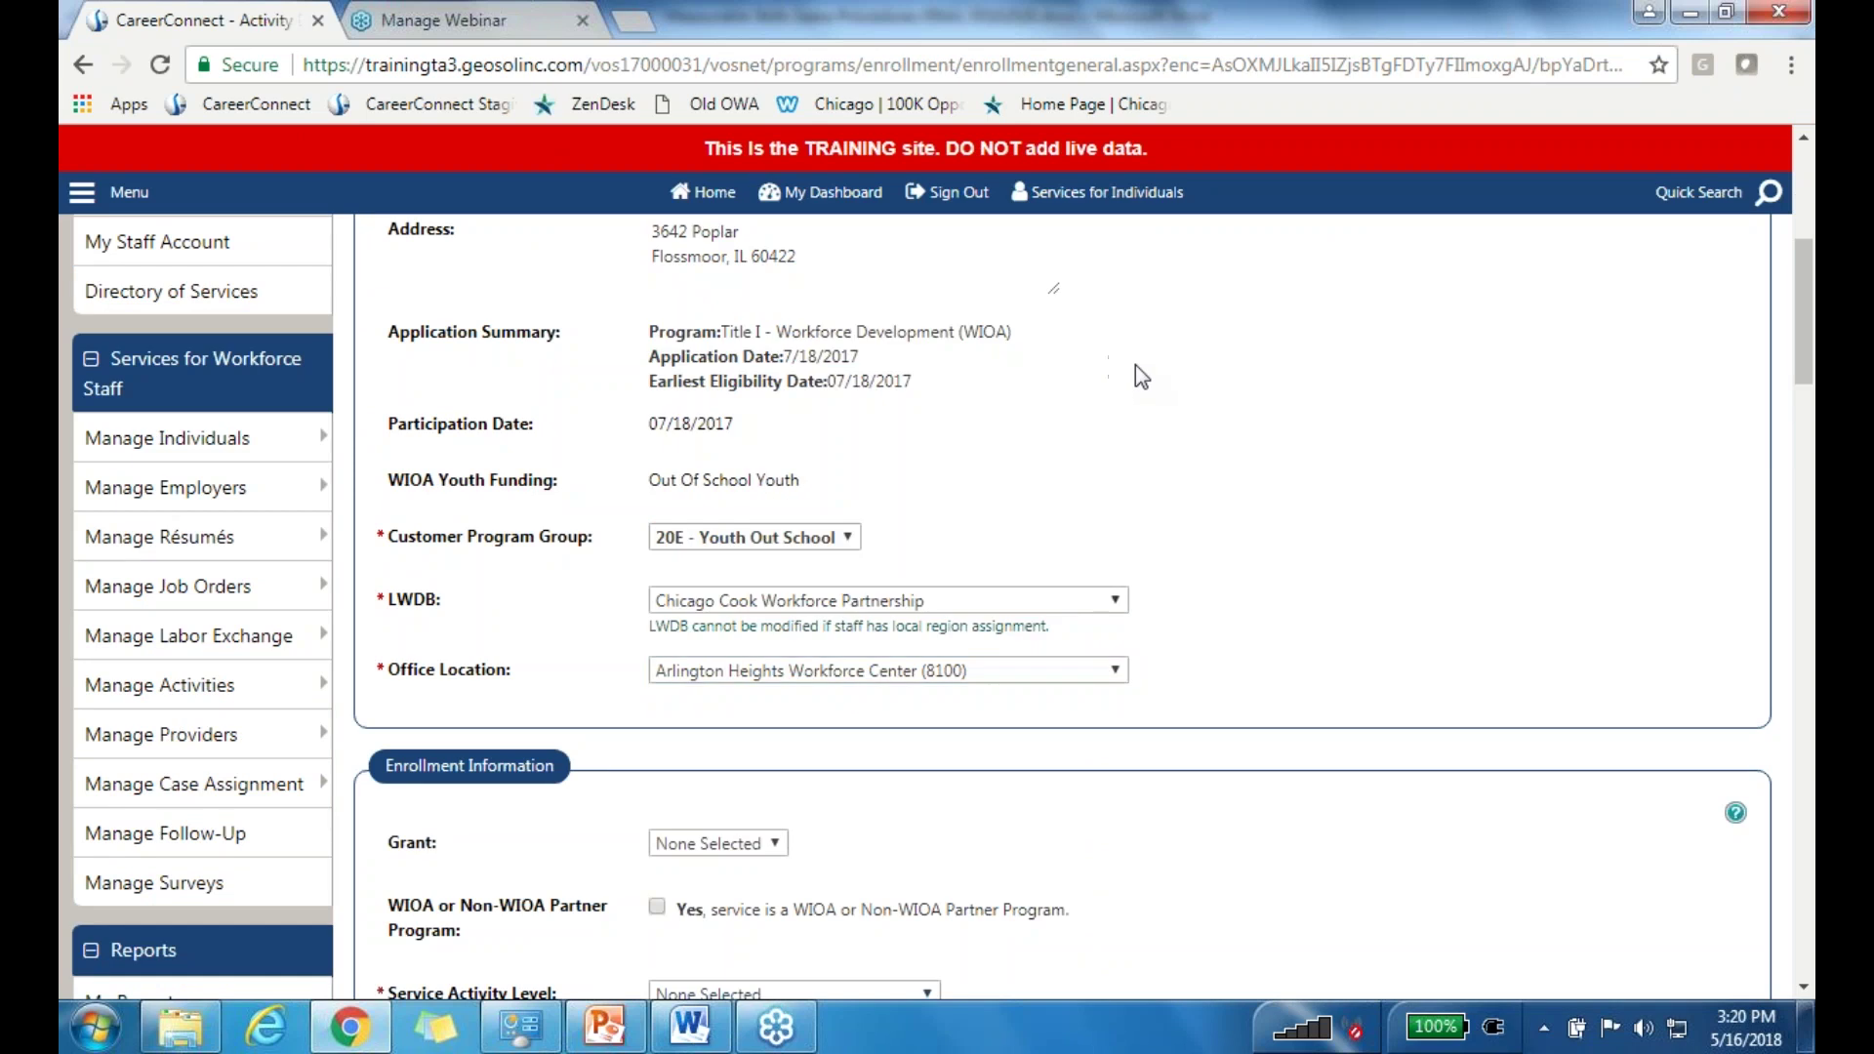
{"action": "scroll", "coordinate": [1165, 367], "scroll_direction": "down", "scroll_amount": 3}
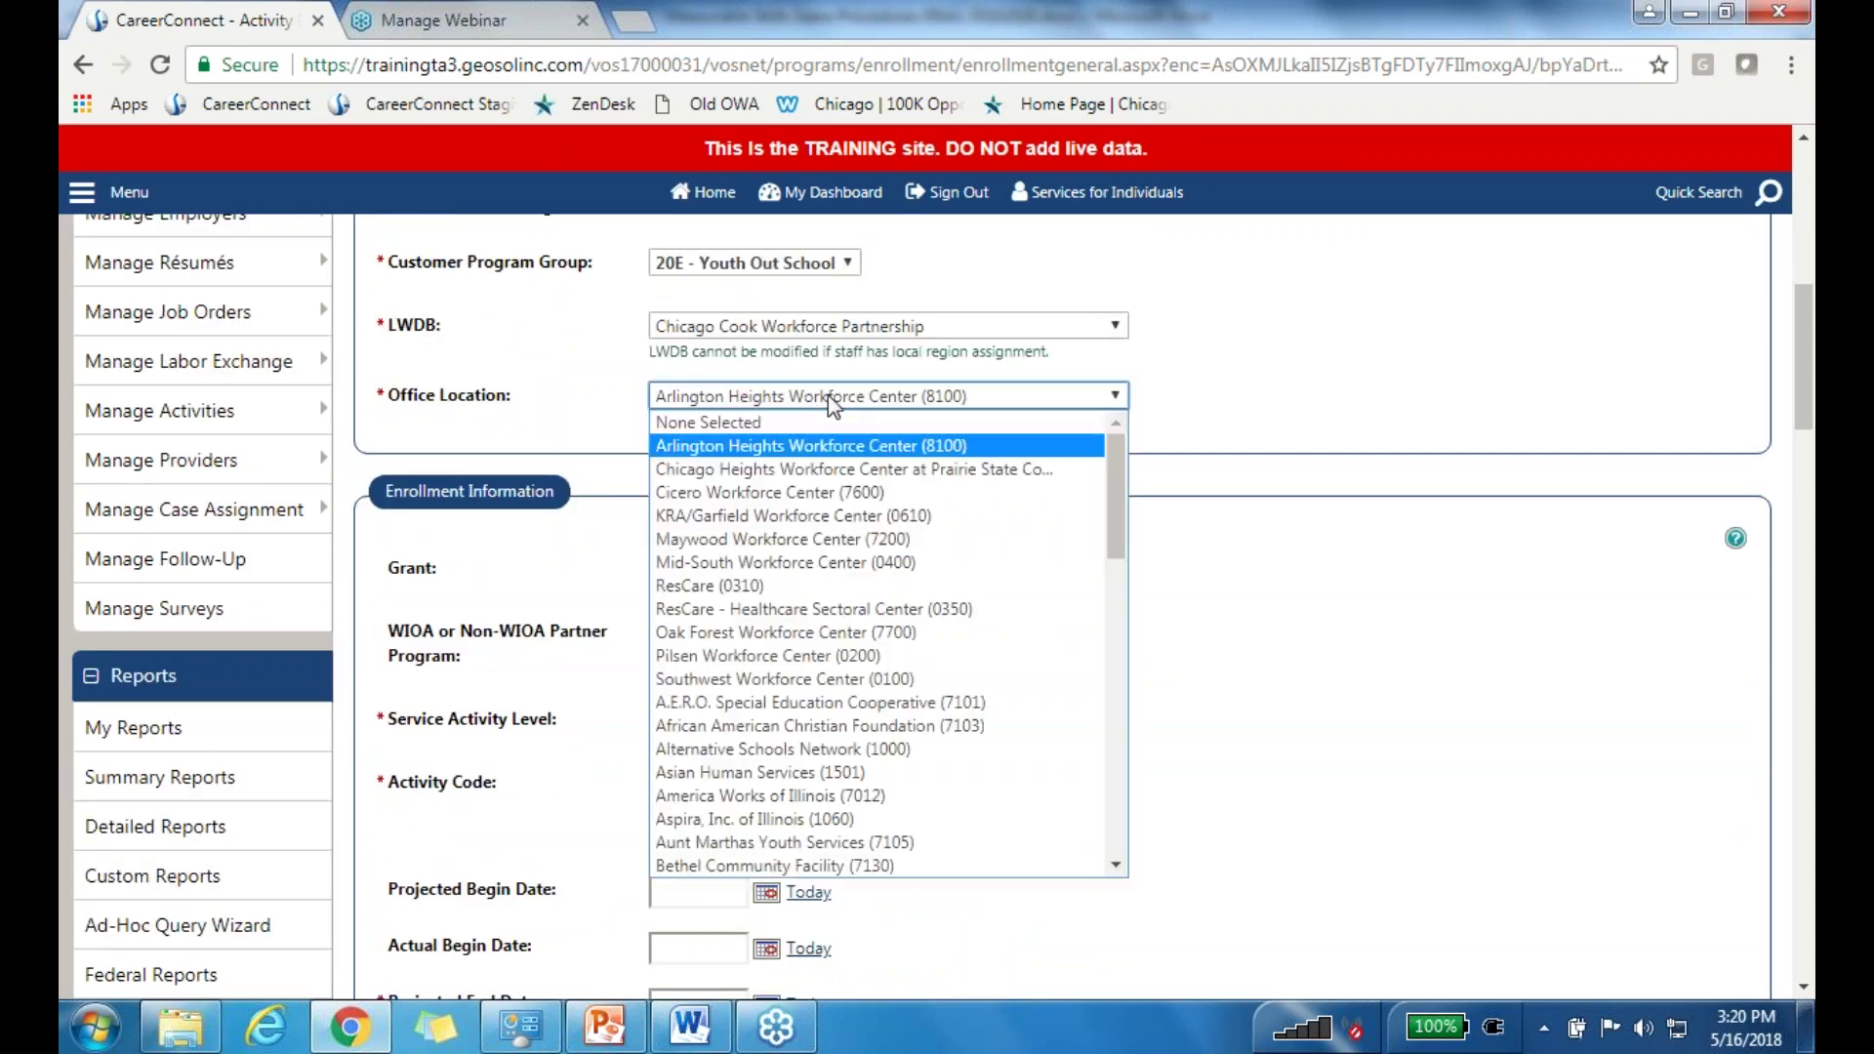
{"action": "scroll", "coordinate": [1144, 466], "scroll_direction": "down", "scroll_amount": 2}
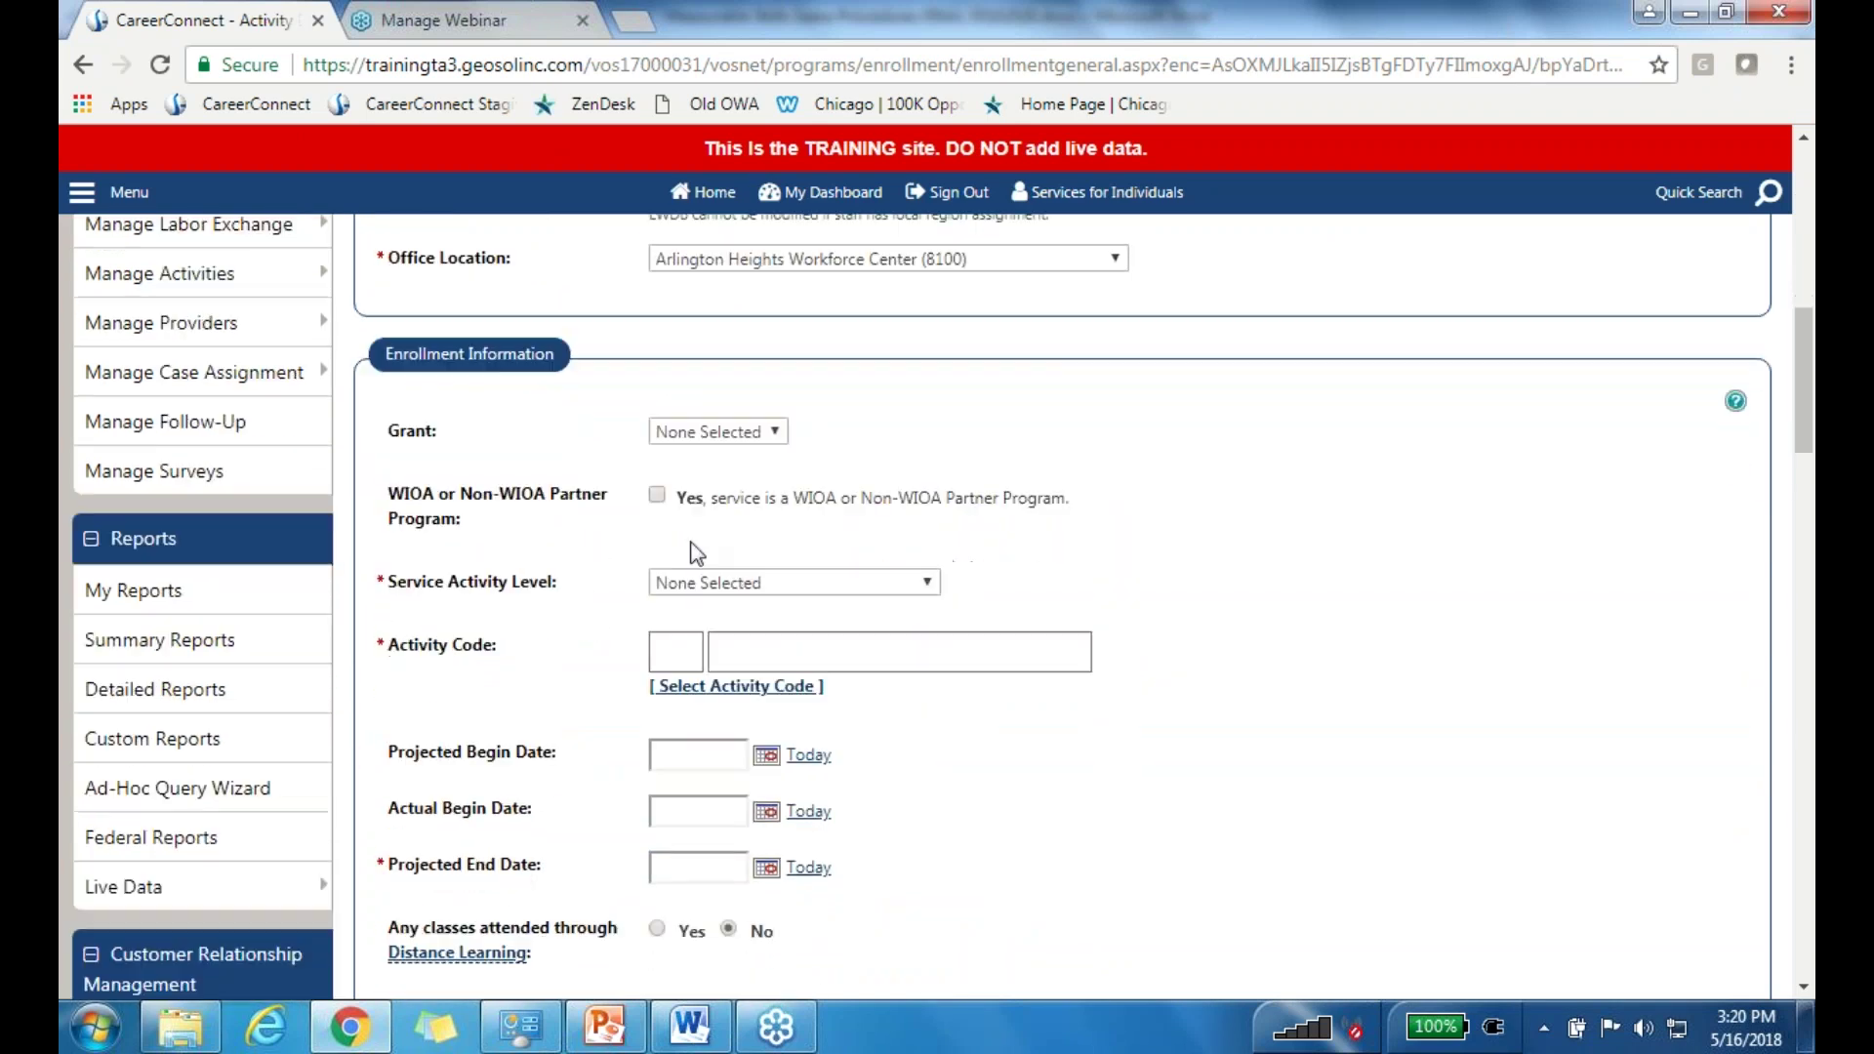
{"action": "left_click", "coordinate": [693, 585]}
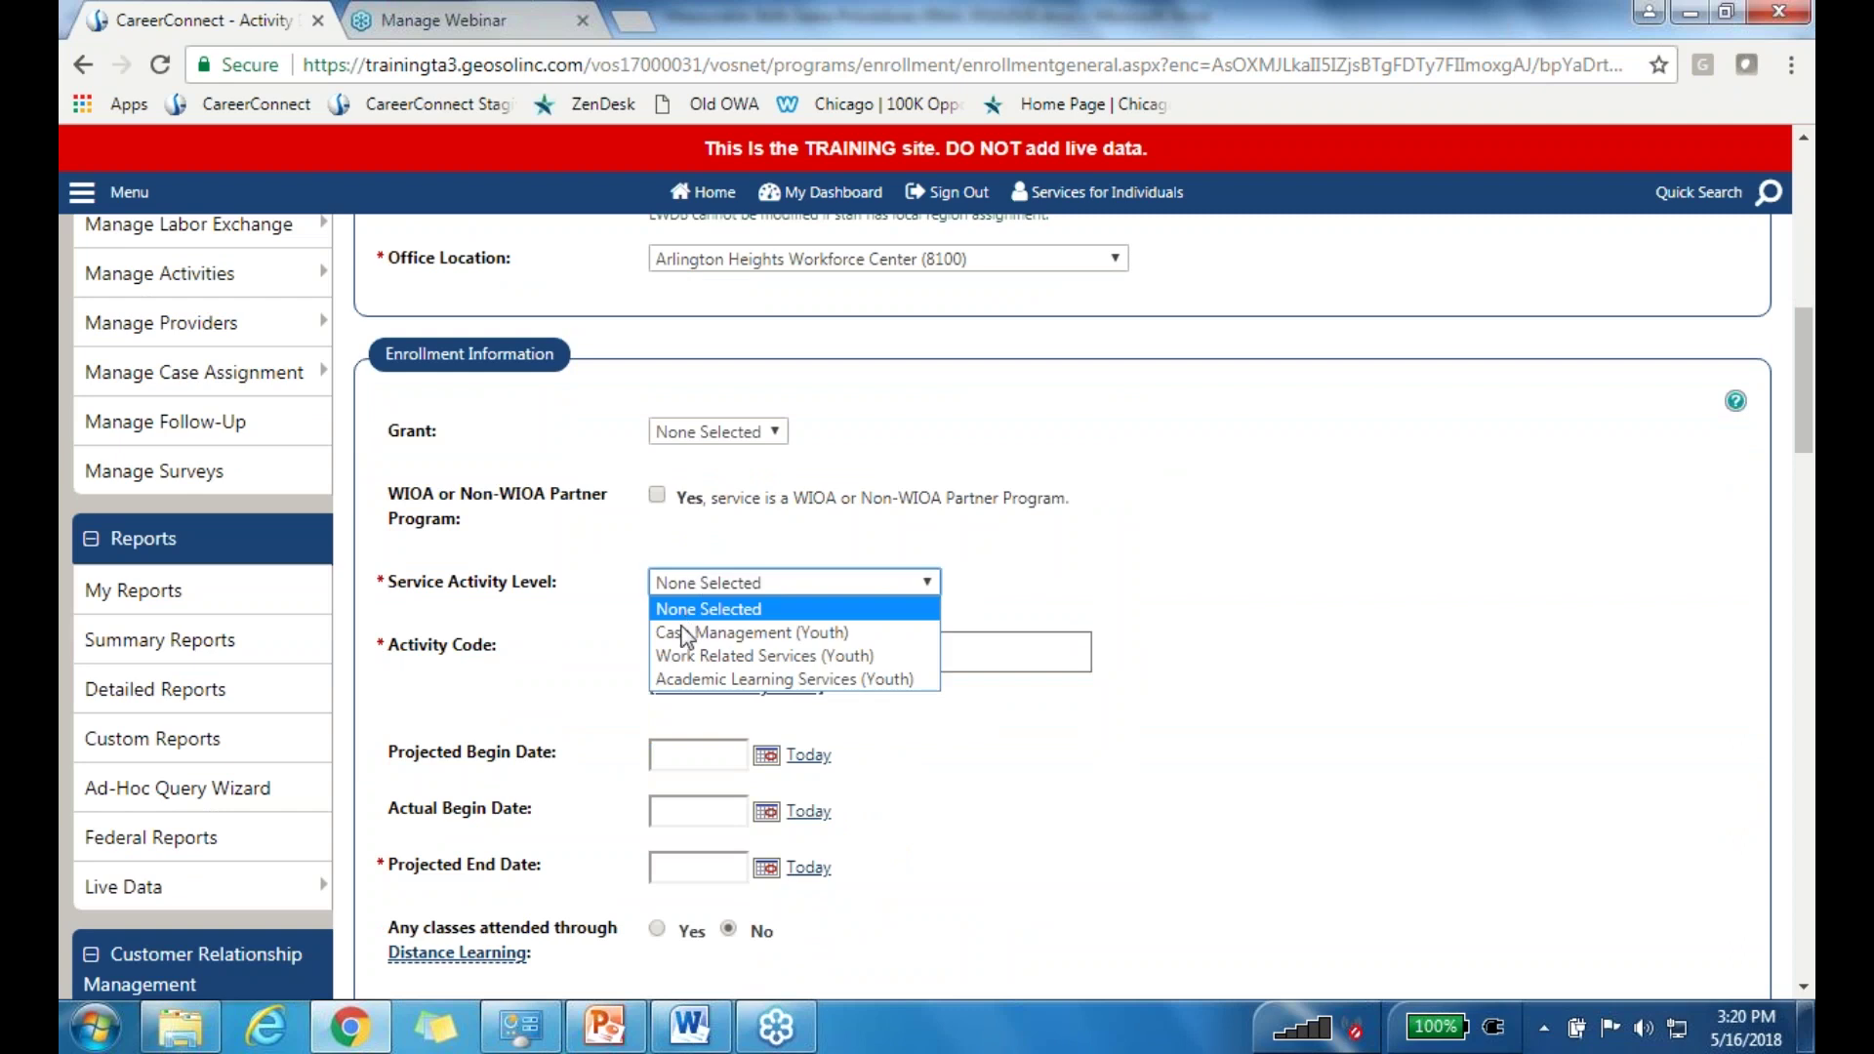
{"action": "left_click", "coordinate": [945, 471]}
{"action": "left_click", "coordinate": [821, 260]}
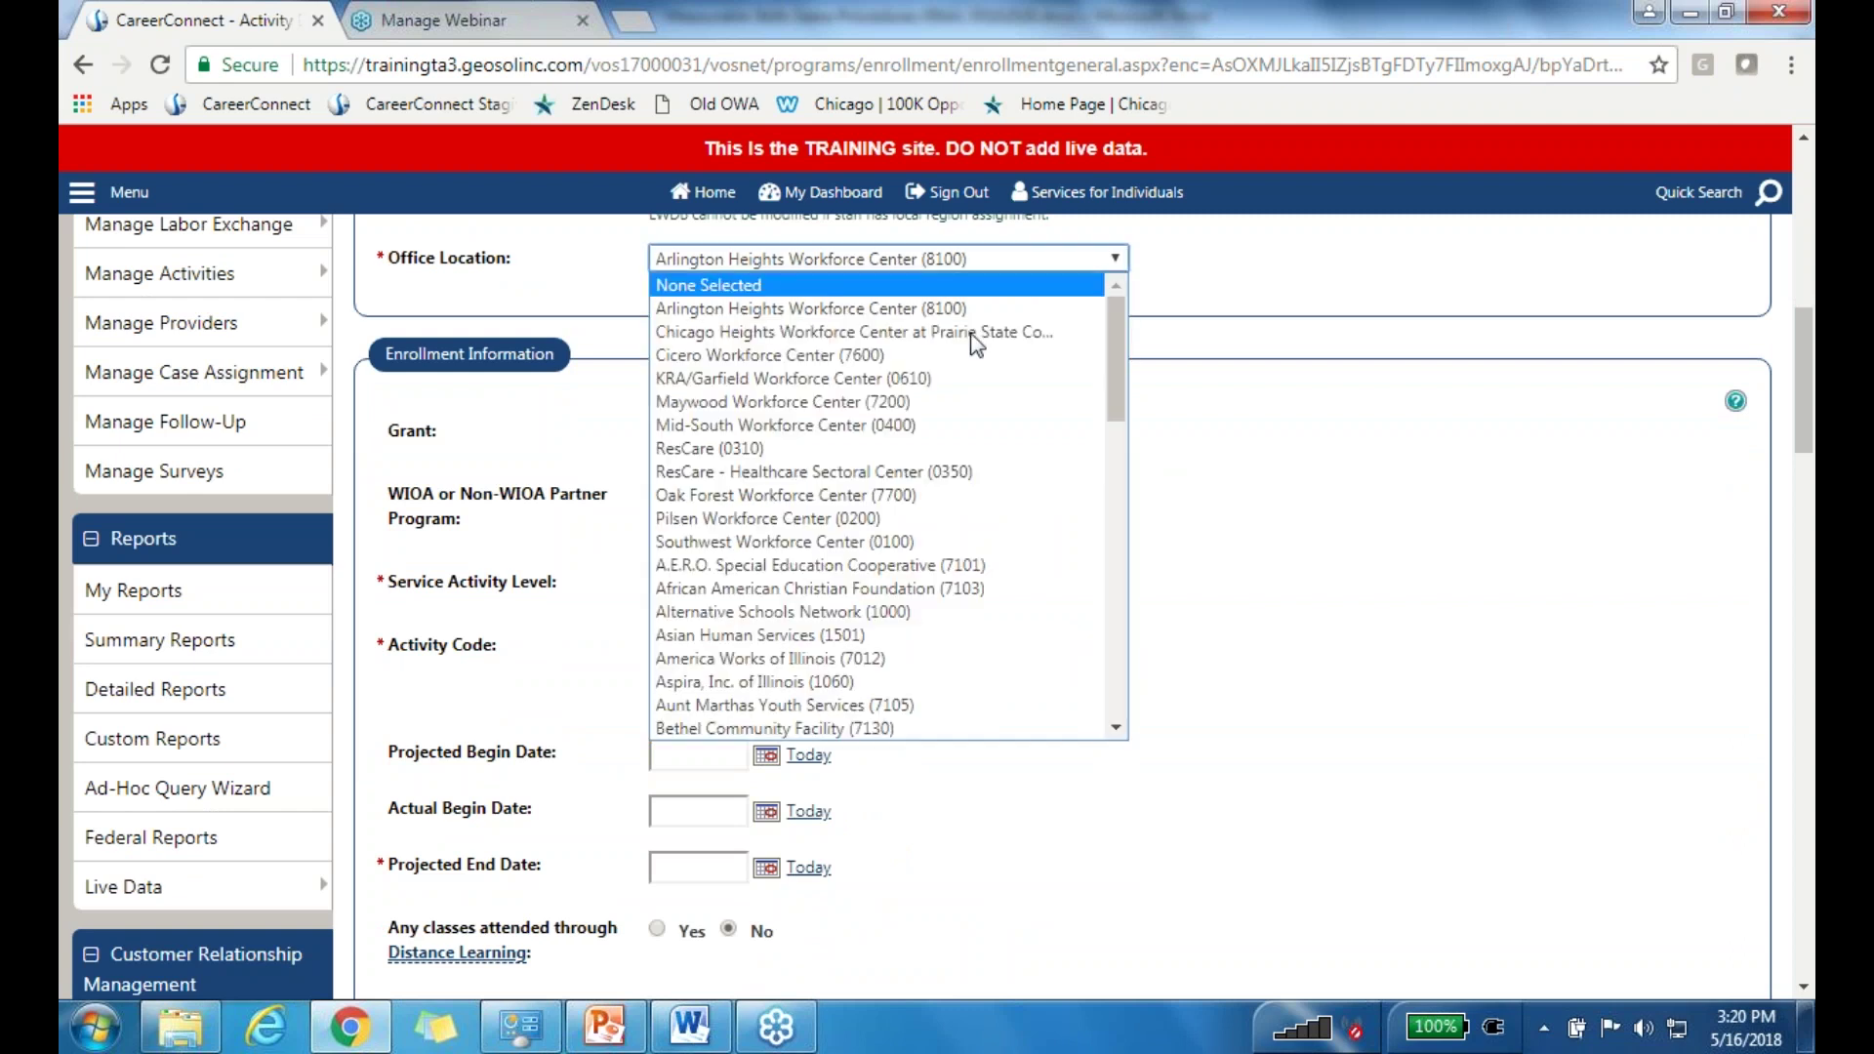
{"action": "left_click_drag", "start_coordinate": [1103, 365], "coordinate": [1106, 521]}
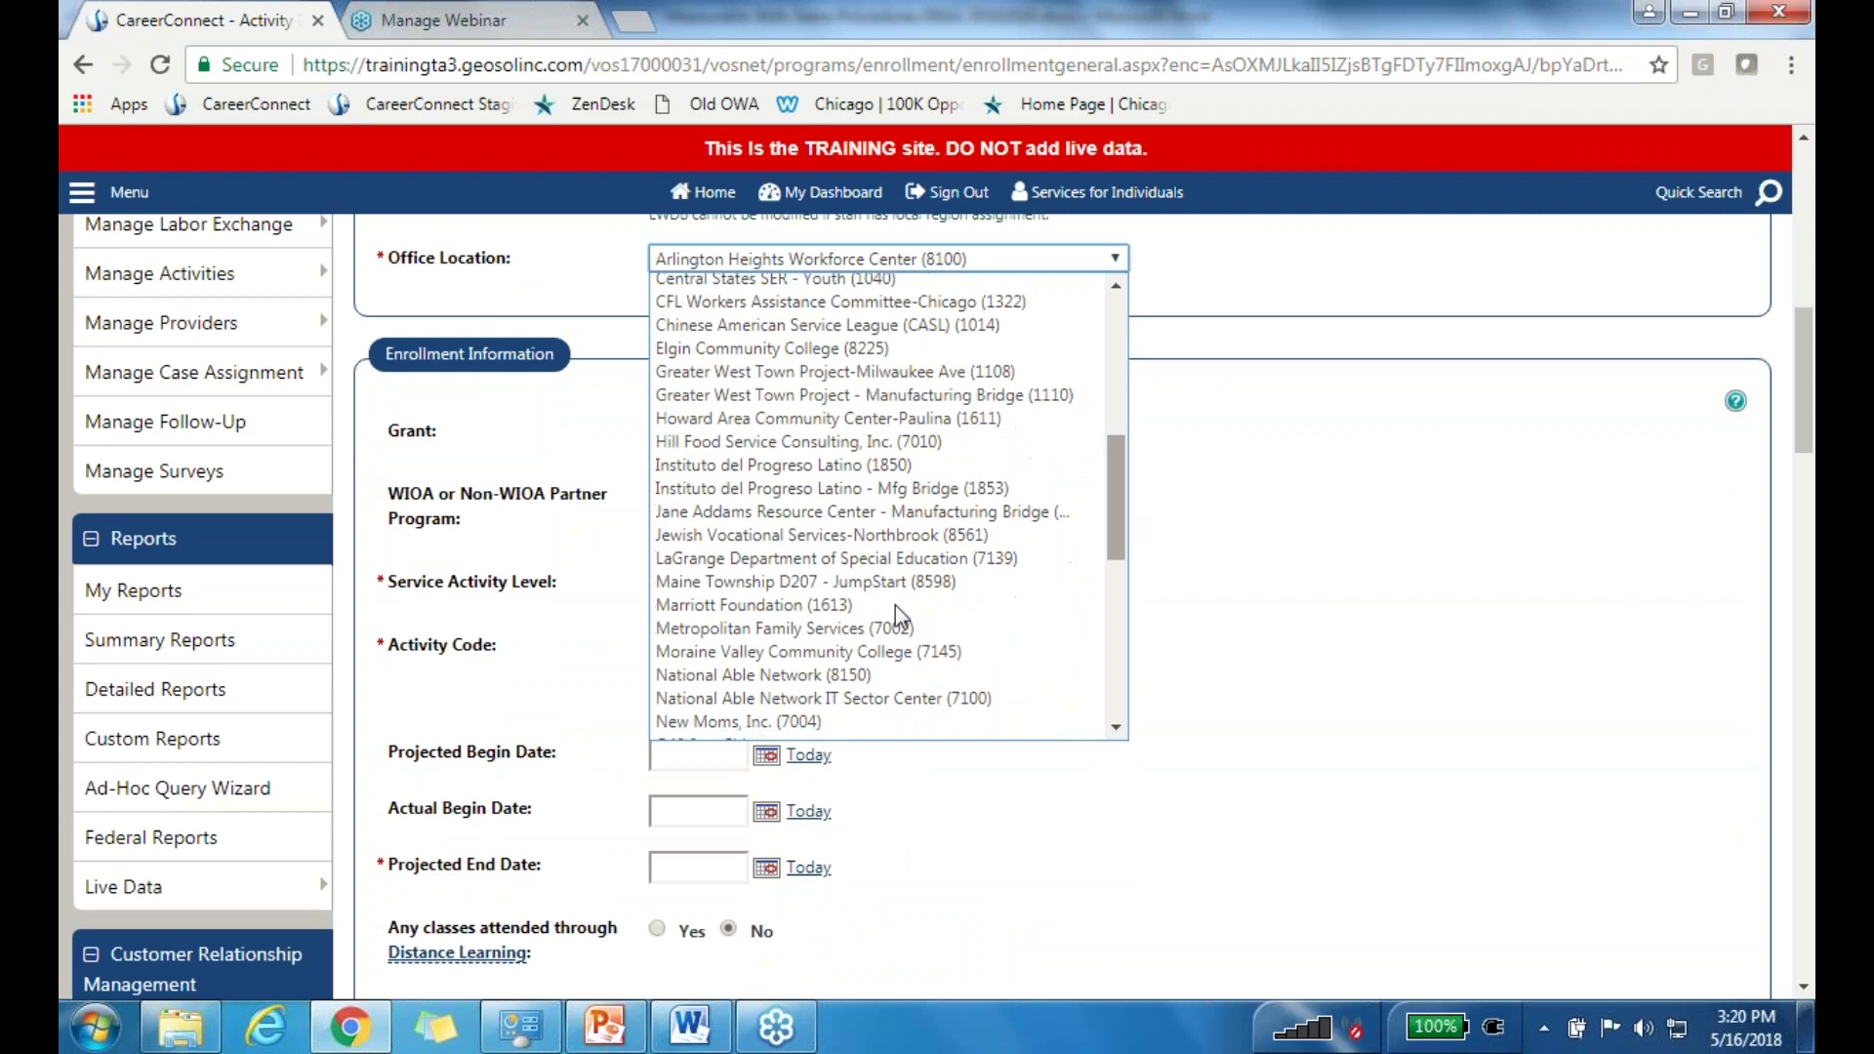
{"action": "left_click", "coordinate": [782, 644]}
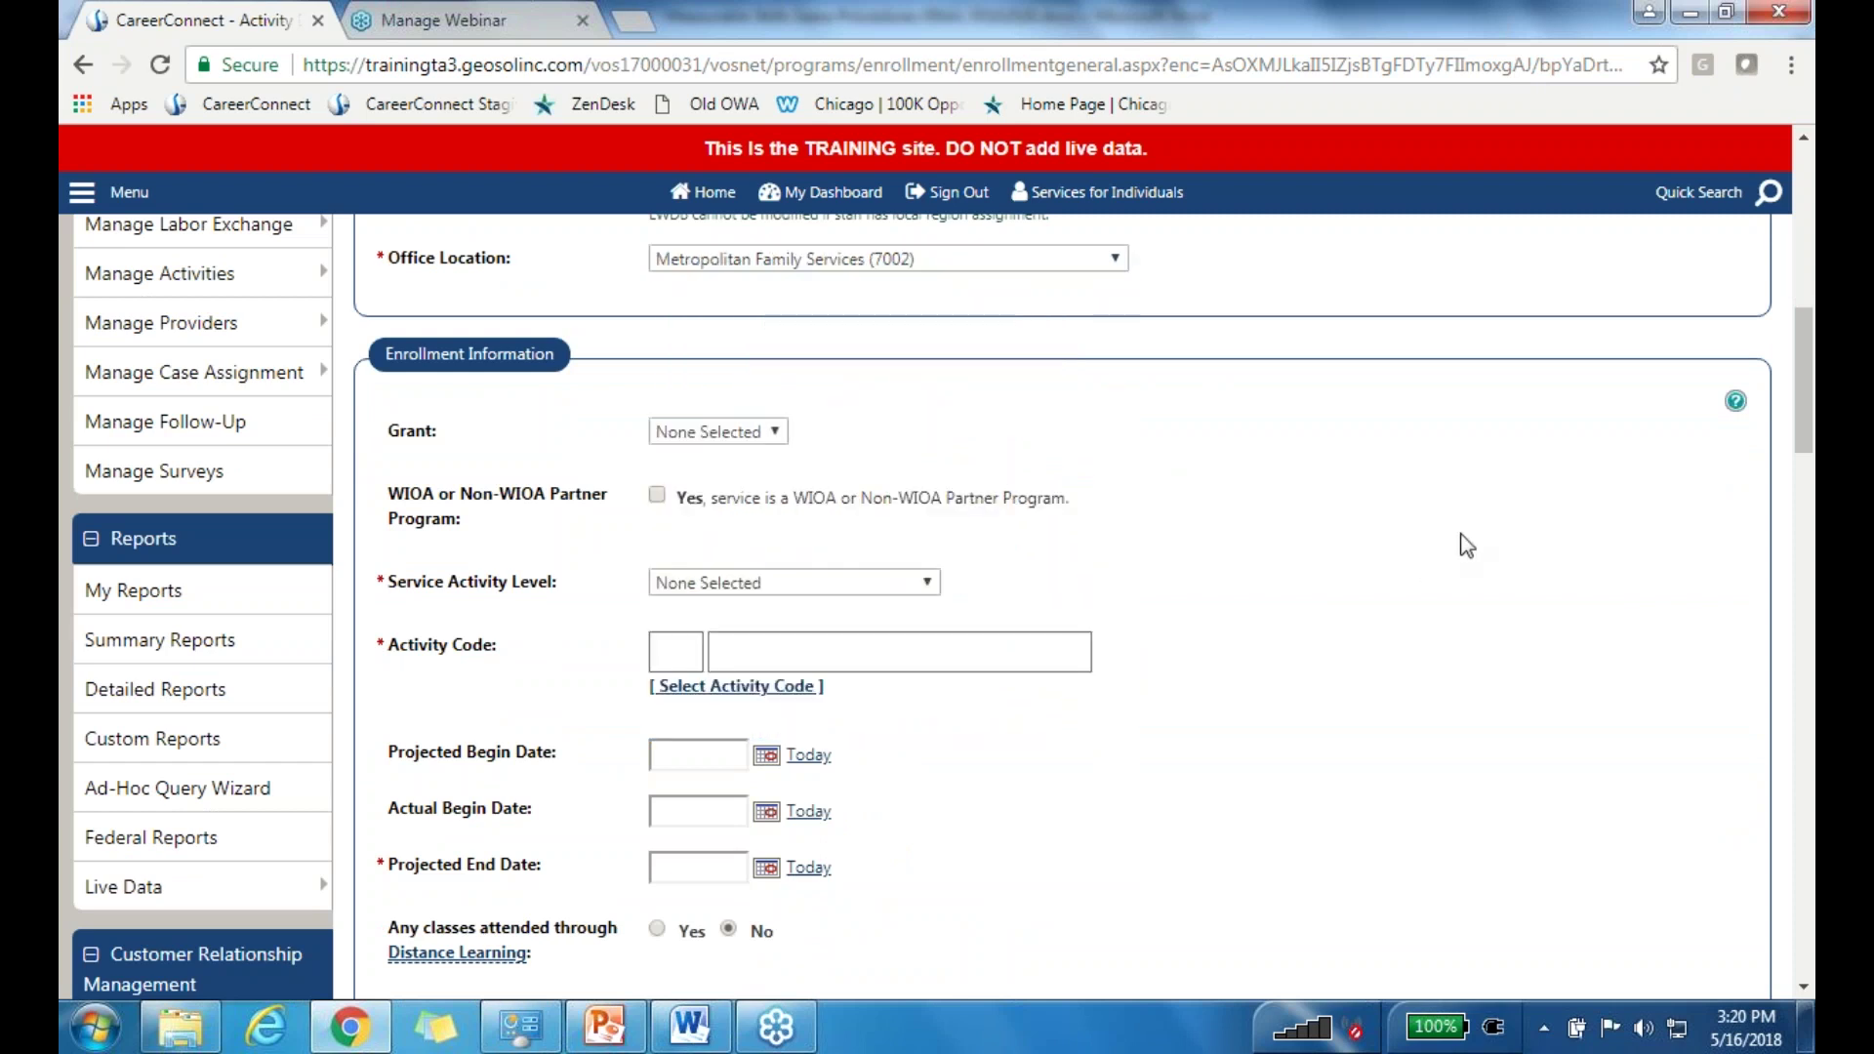
Step: Set Service Activity Level to Work Related Services (Youth) and bring up the activity code list
{"action": "scroll", "coordinate": [1463, 546], "scroll_direction": "down", "scroll_amount": 3}
{"action": "left_click", "coordinate": [799, 308]}
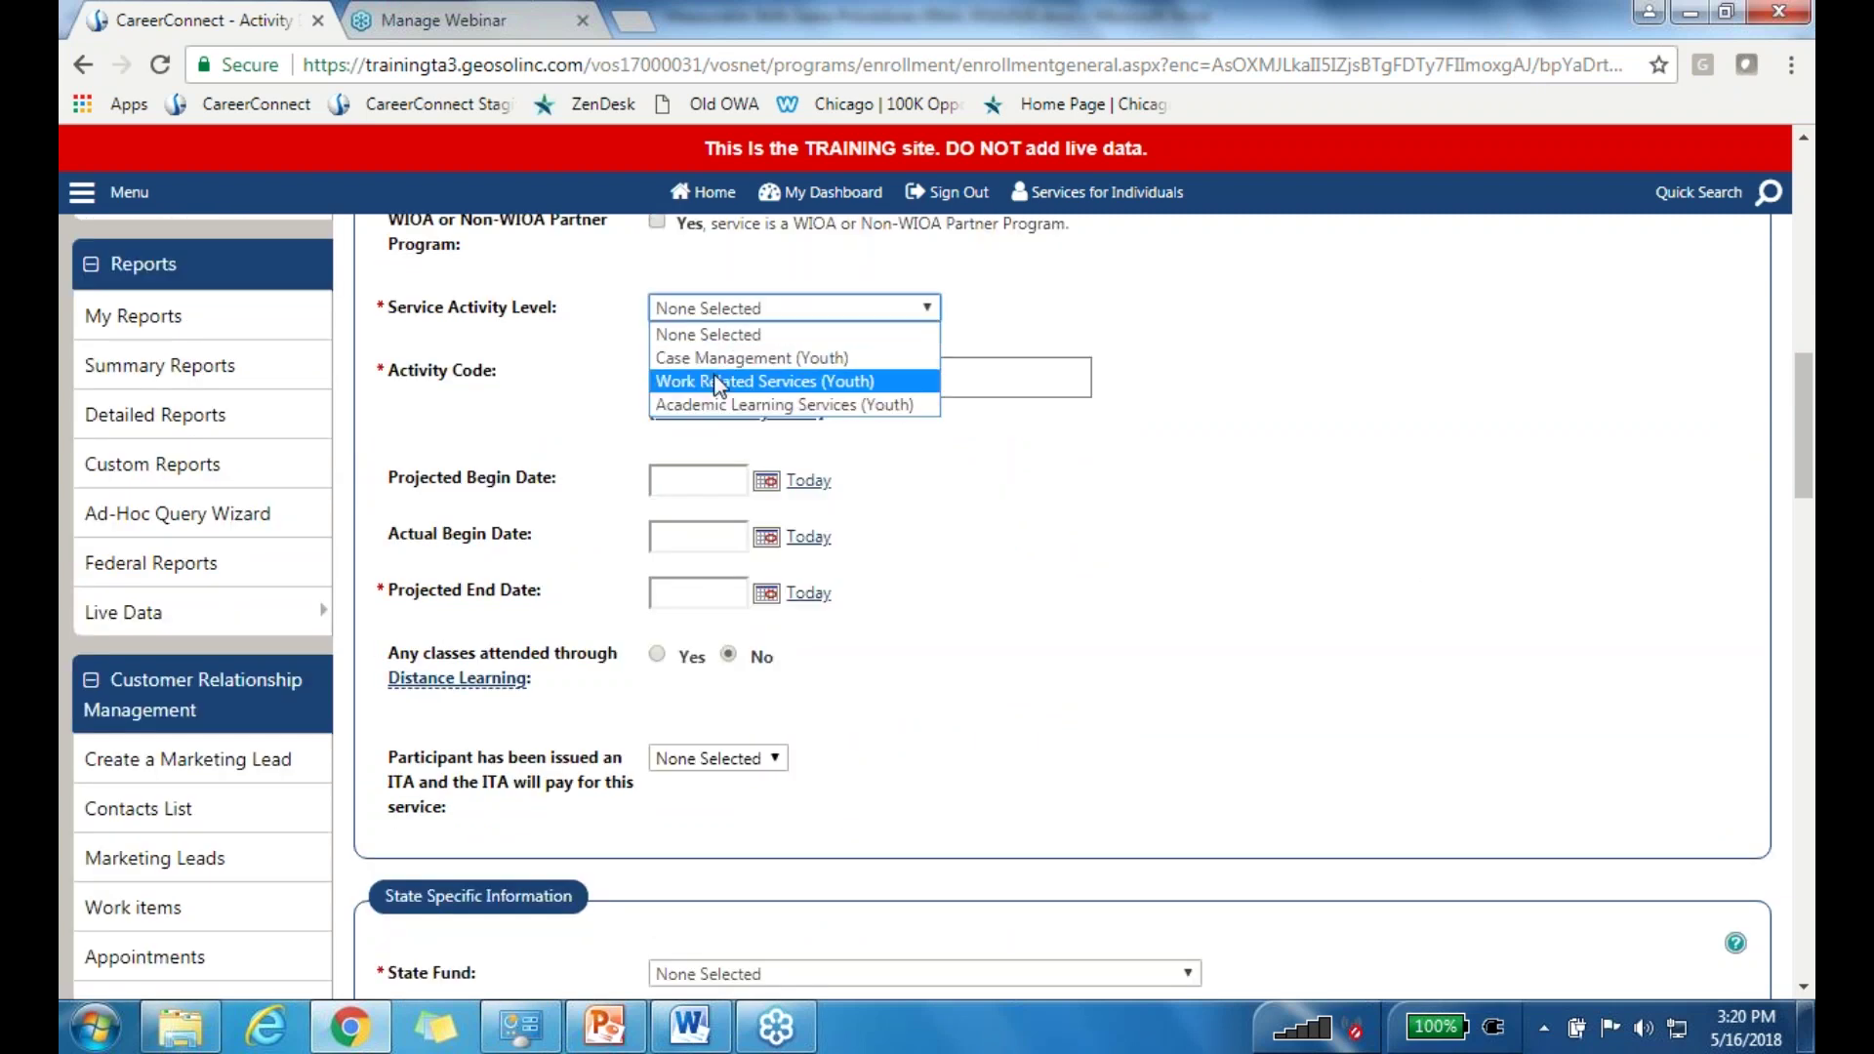
{"action": "left_click", "coordinate": [718, 382]}
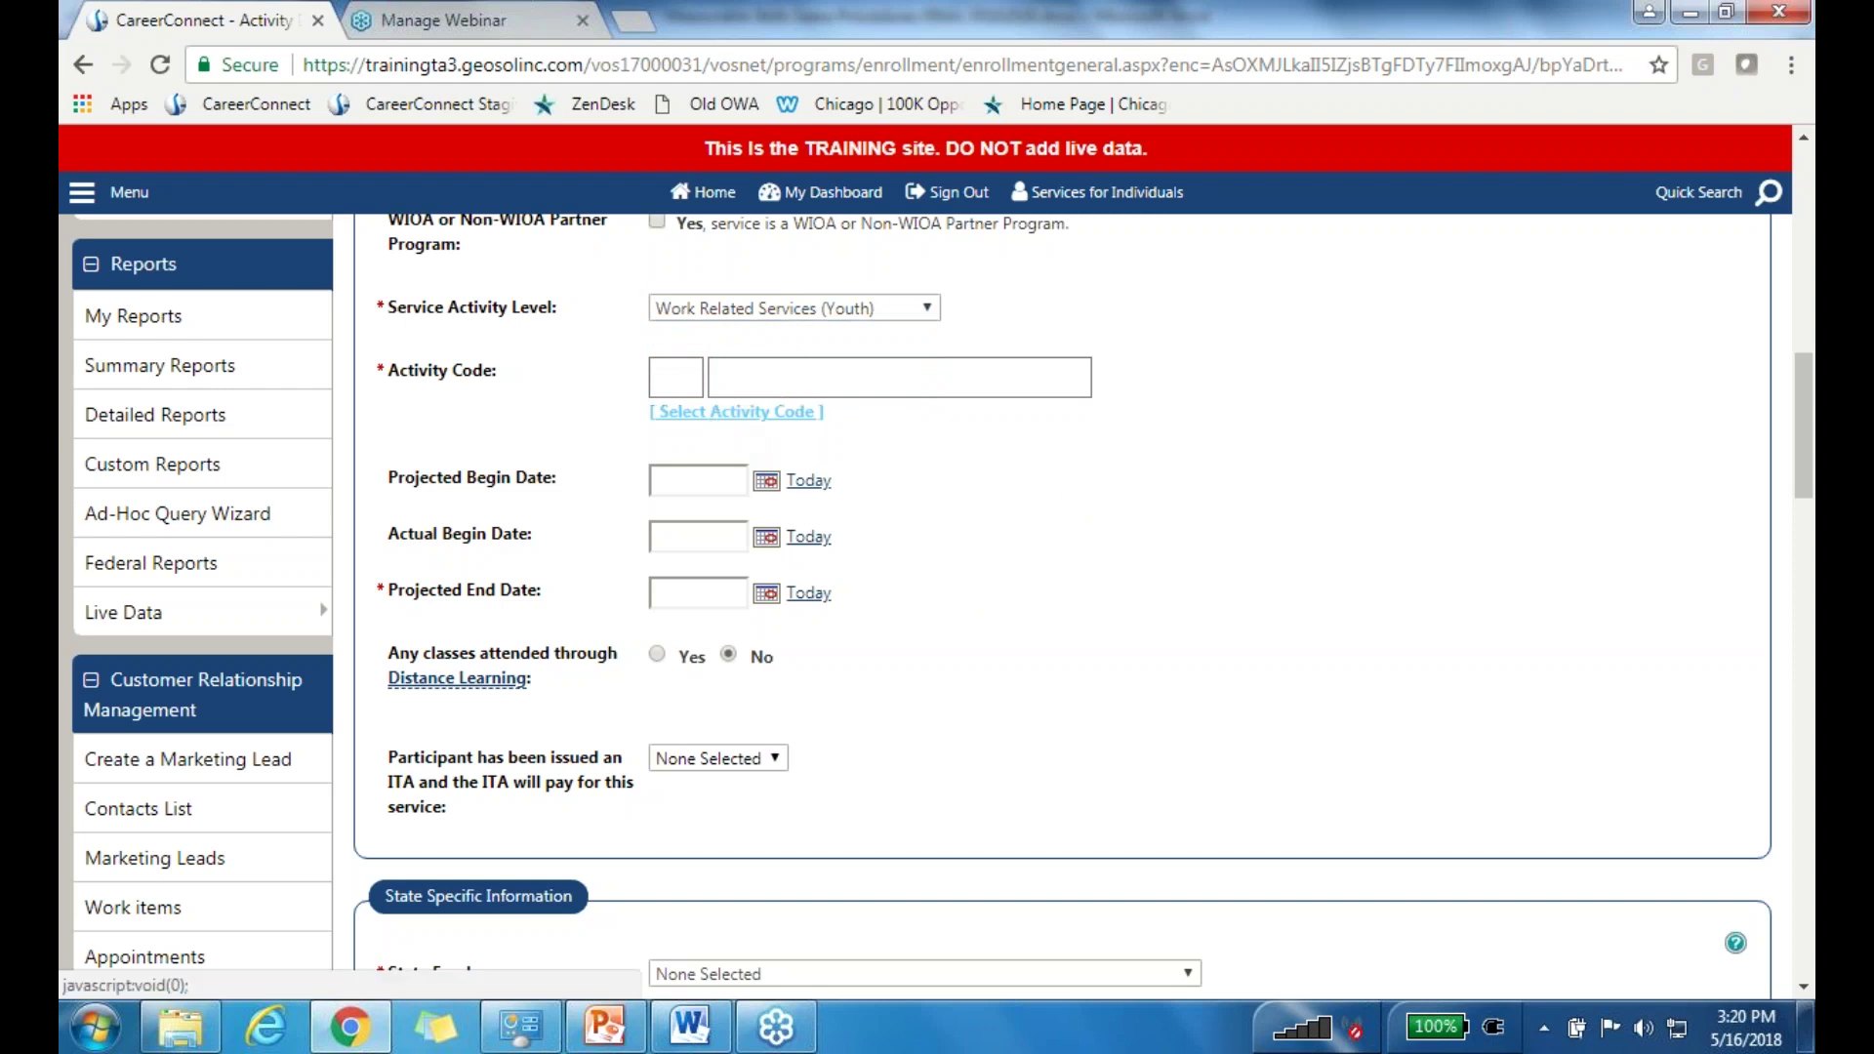
{"action": "left_click", "coordinate": [723, 412]}
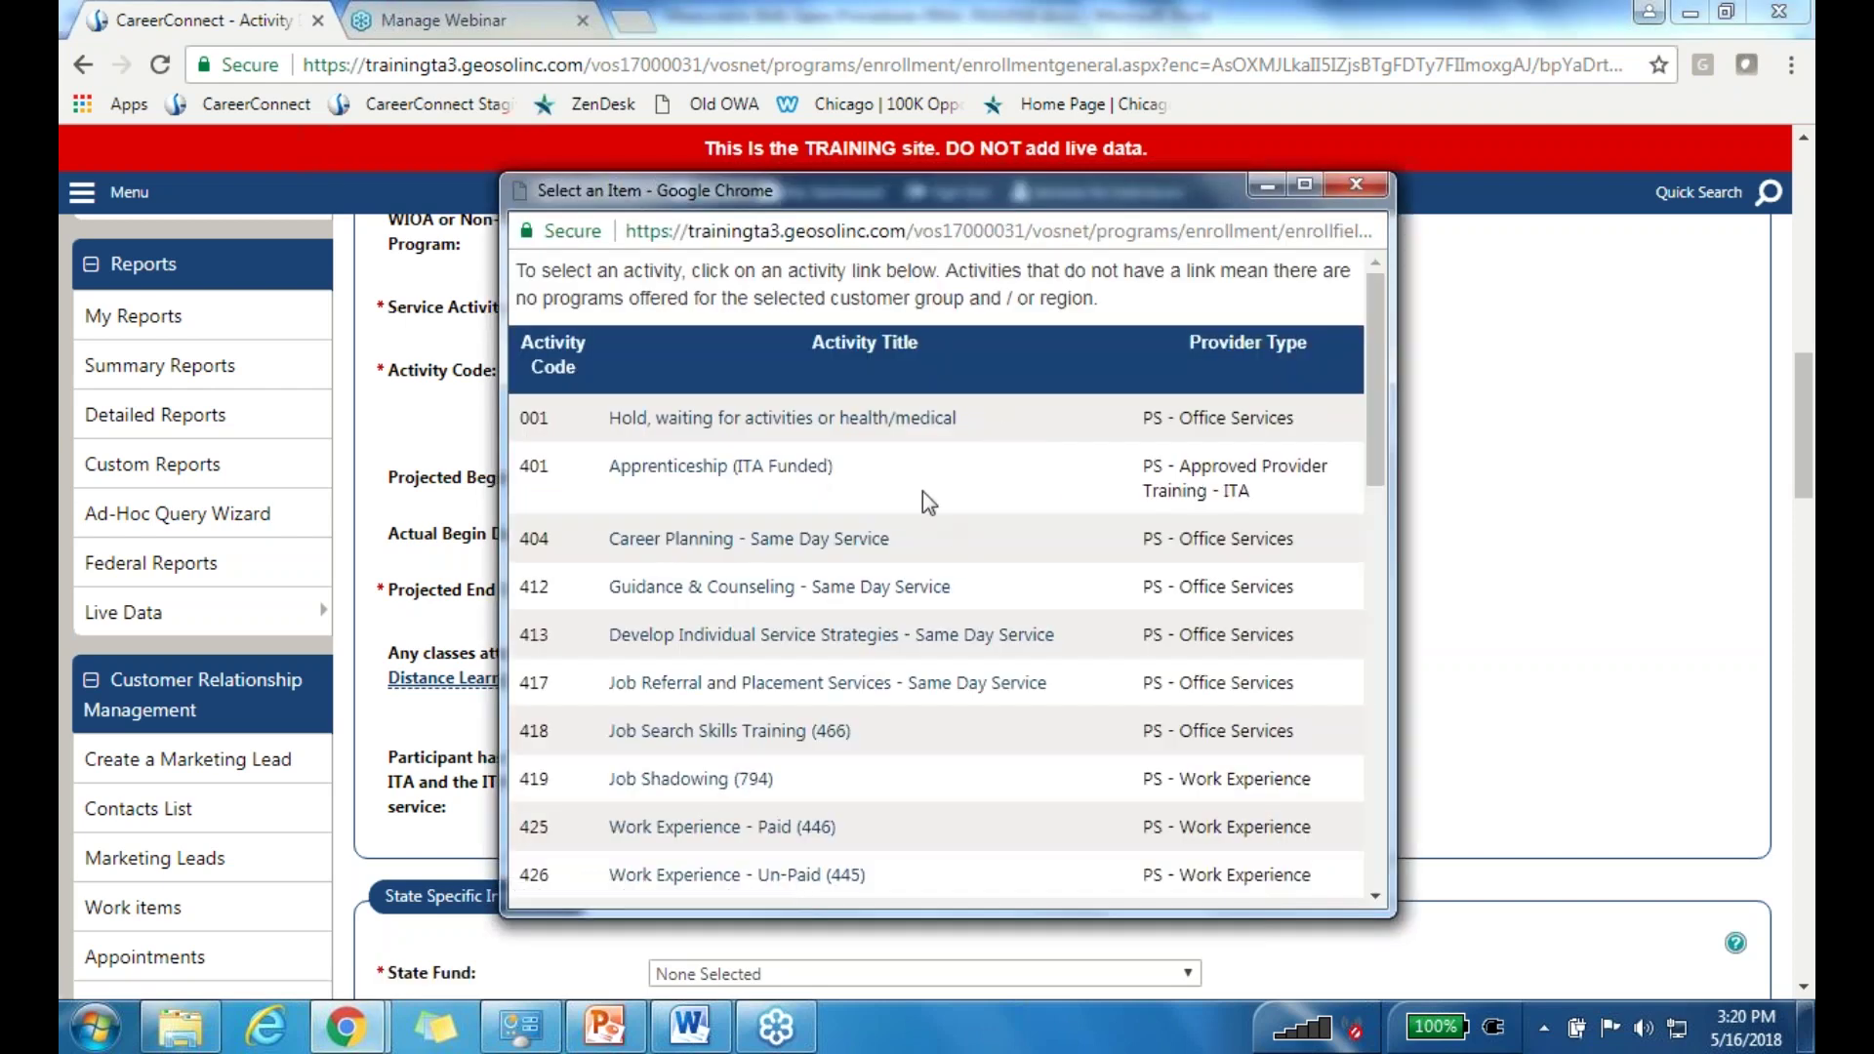
Step: Pick activity code 443 Private Sector On-the-Job Training from the popup list
{"action": "scroll", "coordinate": [893, 537], "scroll_direction": "down", "scroll_amount": 1}
{"action": "scroll", "coordinate": [908, 529], "scroll_direction": "down", "scroll_amount": 5}
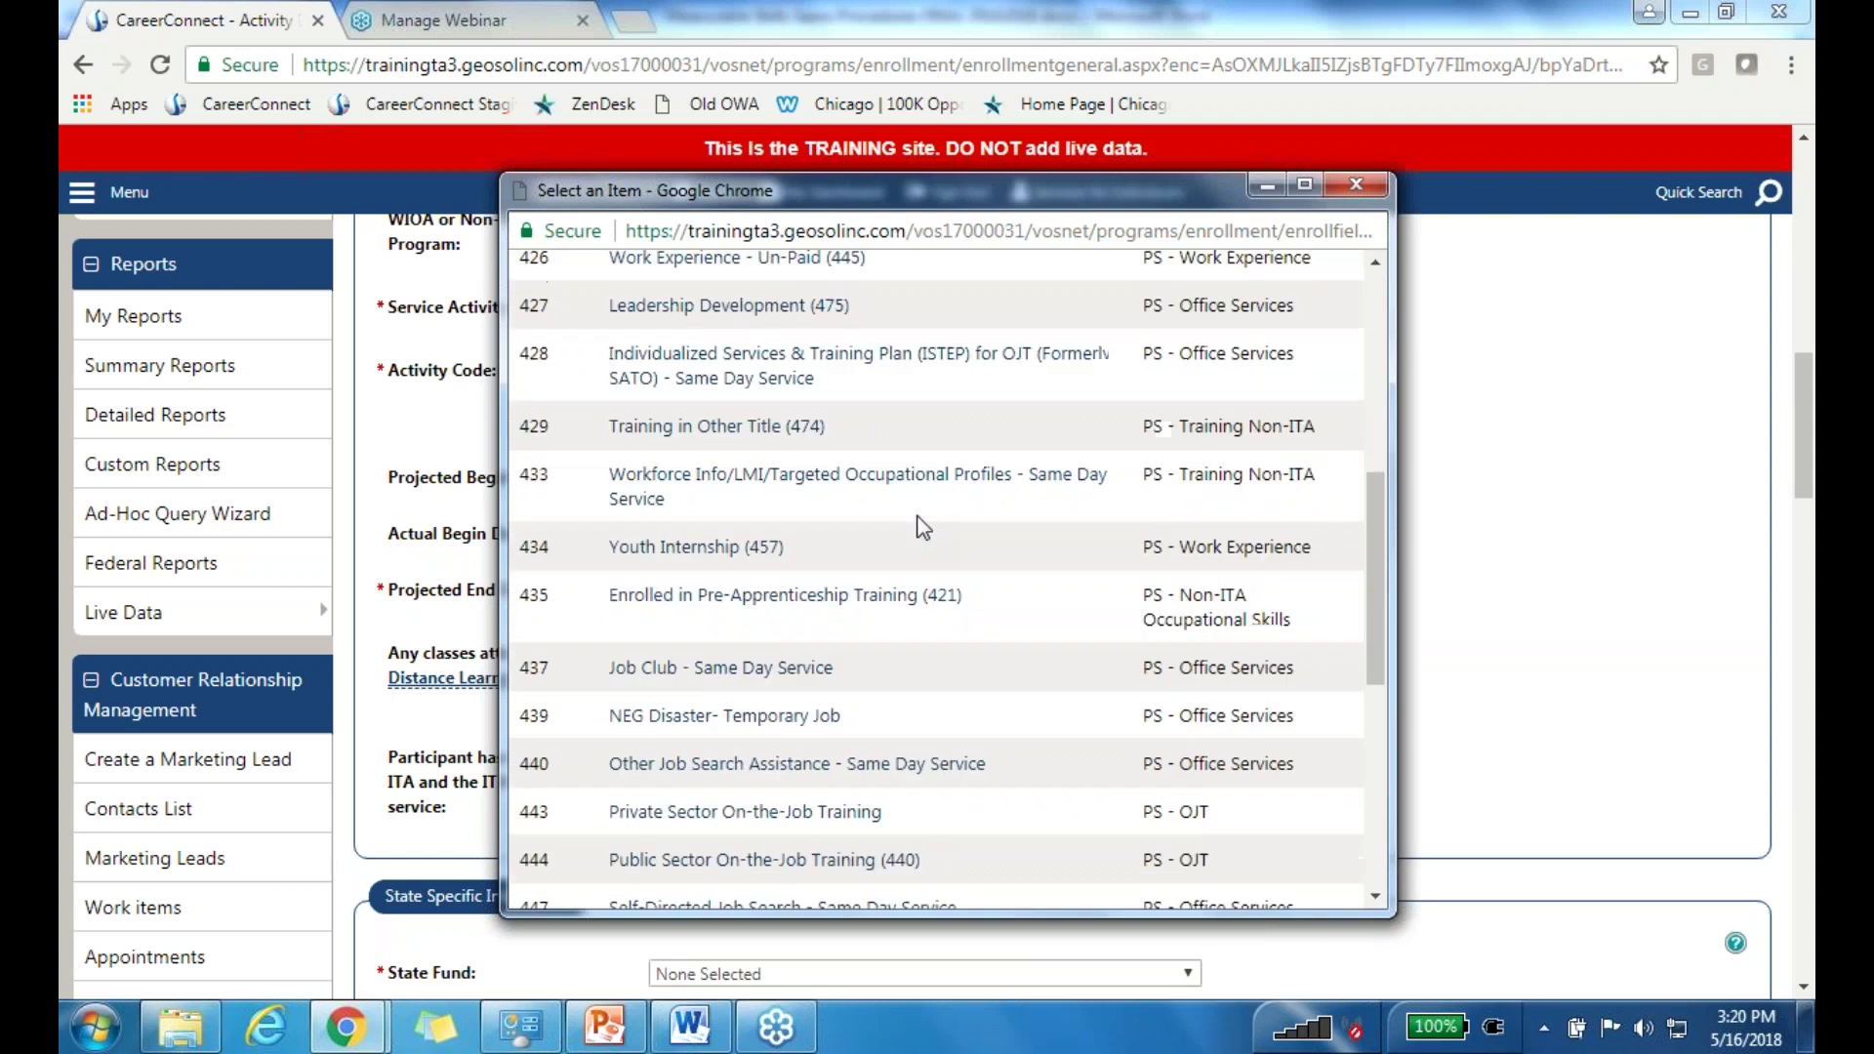
{"action": "scroll", "coordinate": [921, 525], "scroll_direction": "down", "scroll_amount": 3}
{"action": "scroll", "coordinate": [925, 514], "scroll_direction": "down", "scroll_amount": 2}
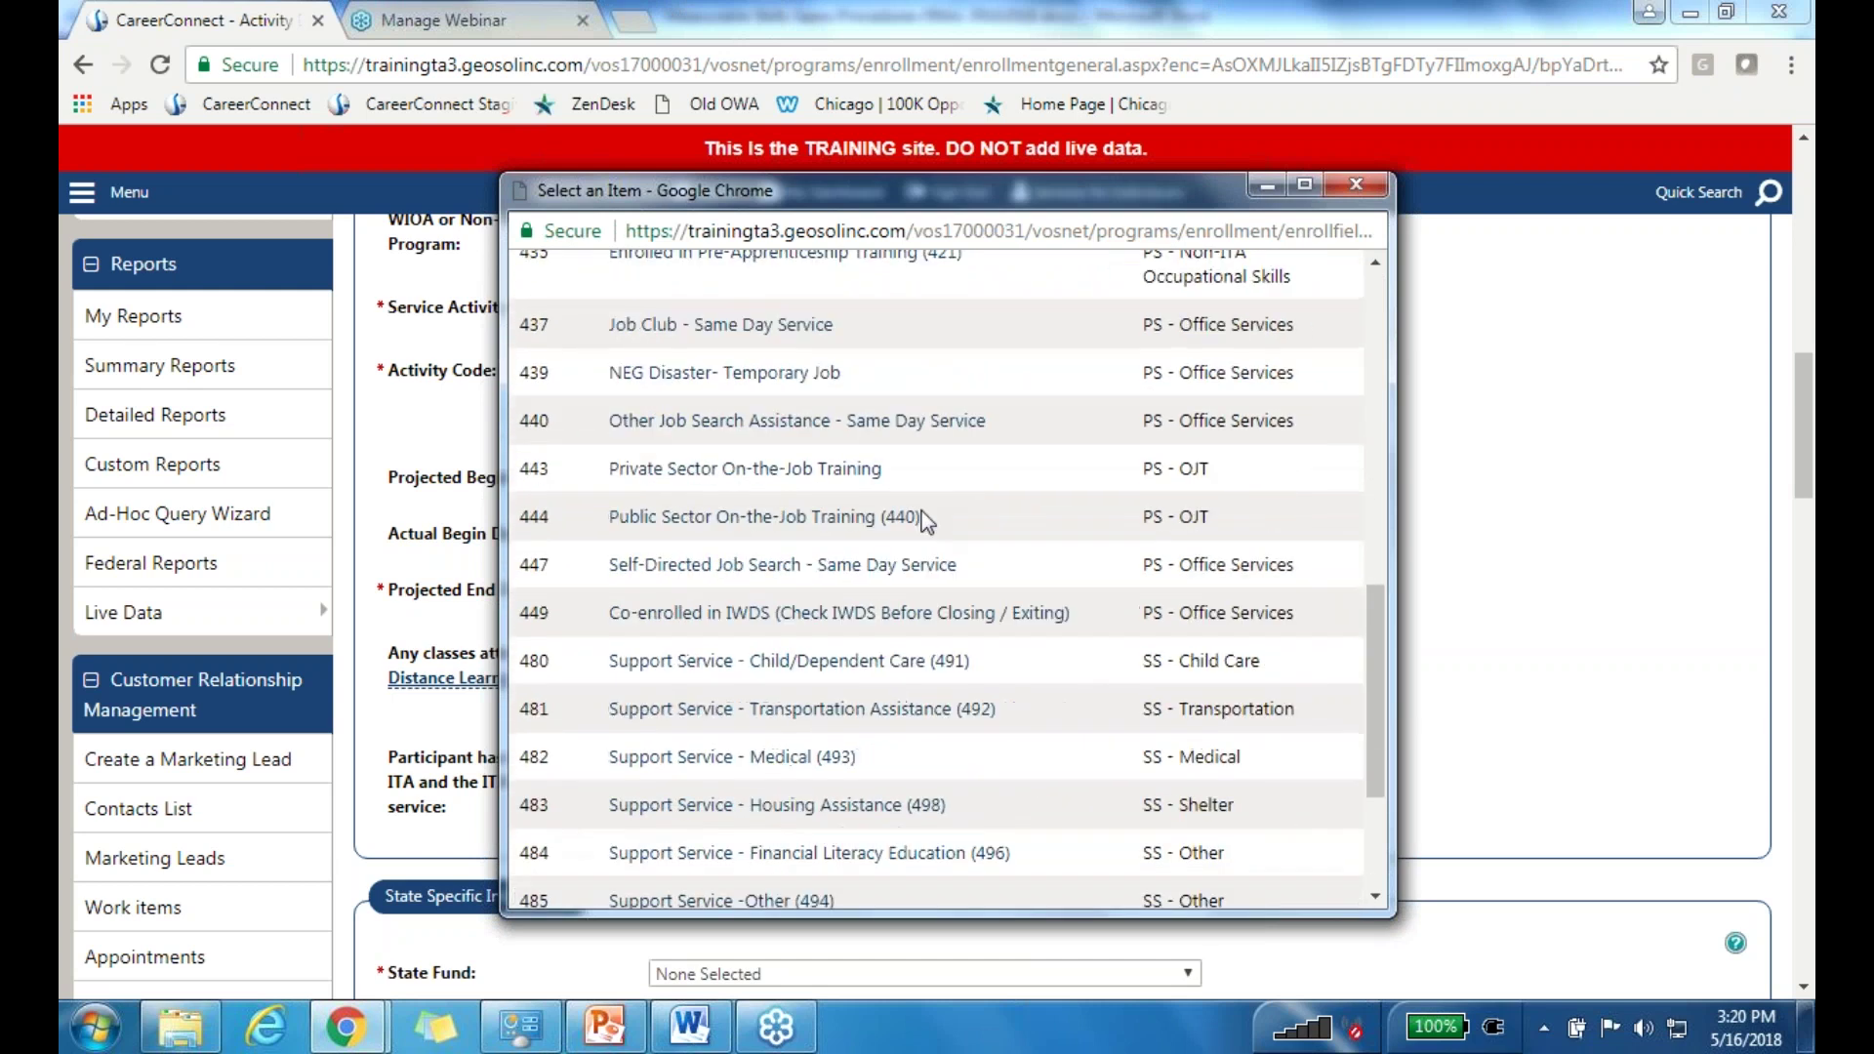
{"action": "scroll", "coordinate": [925, 507], "scroll_direction": "up", "scroll_amount": 6}
{"action": "scroll", "coordinate": [925, 505], "scroll_direction": "up", "scroll_amount": 5}
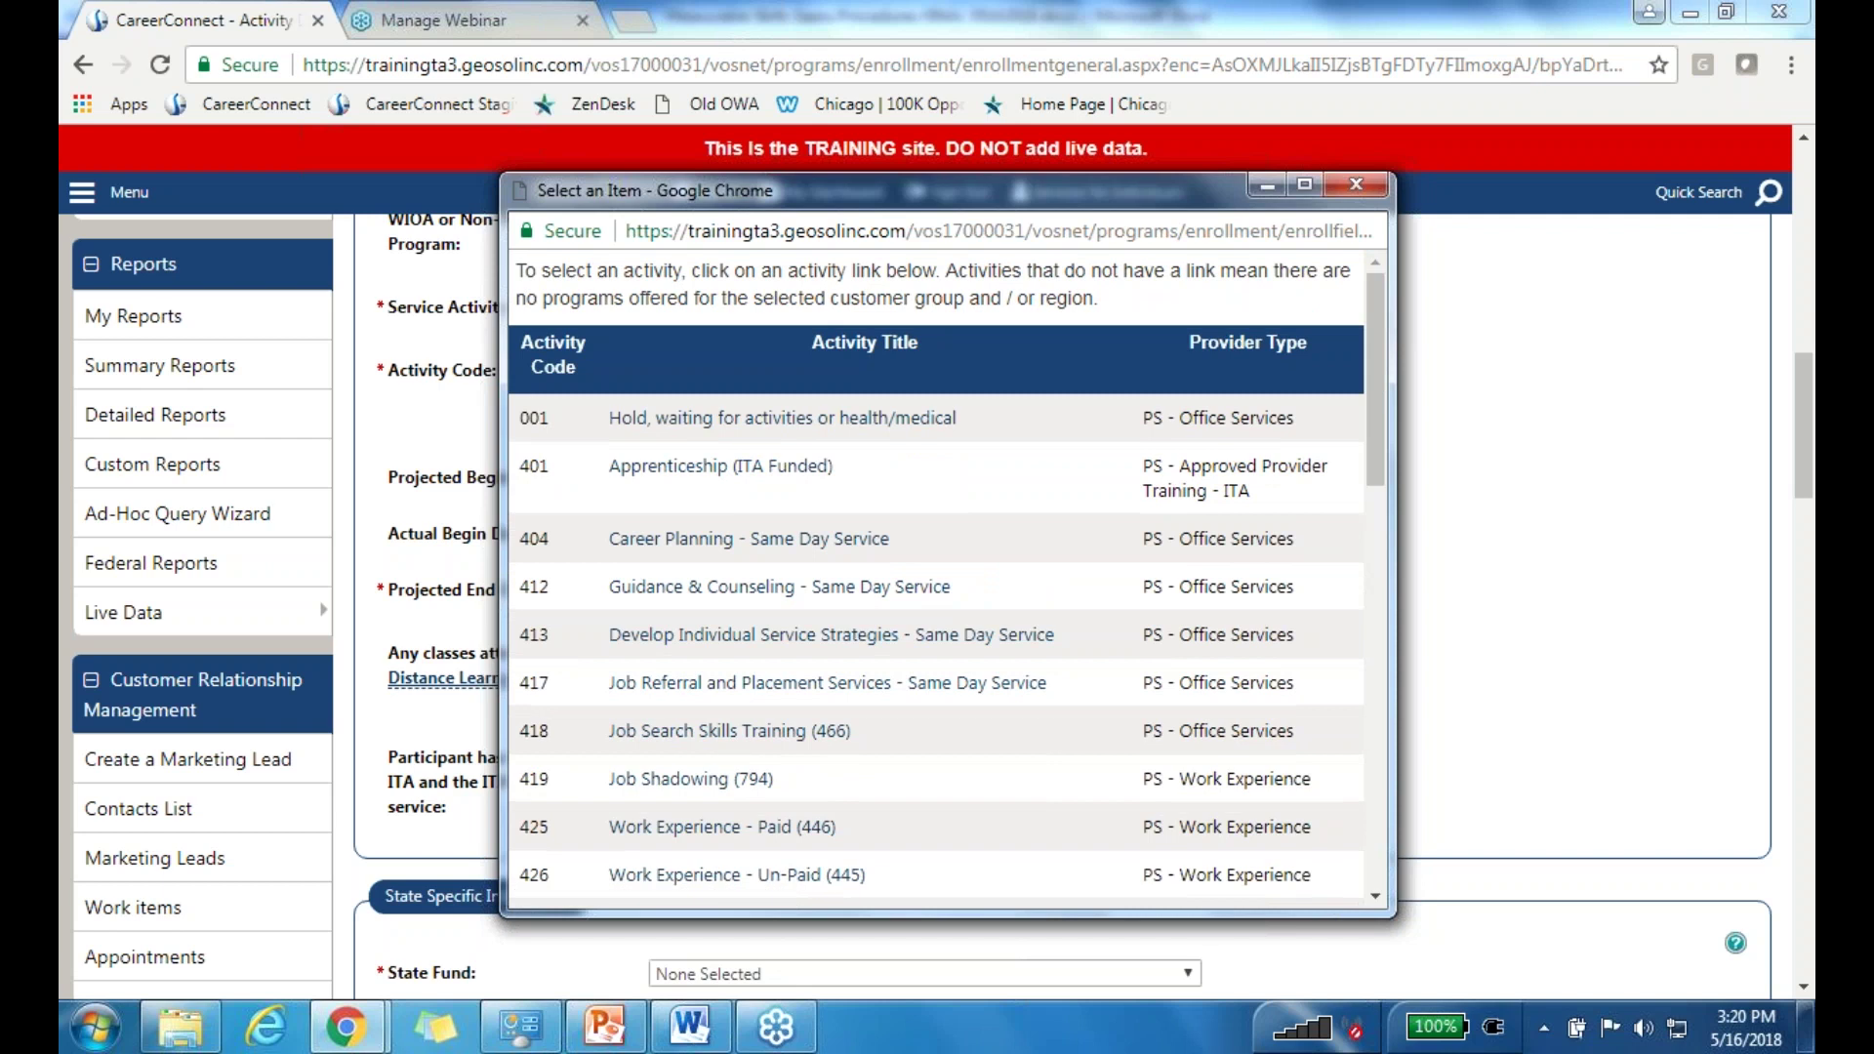
{"action": "scroll", "coordinate": [922, 493], "scroll_direction": "down", "scroll_amount": 3}
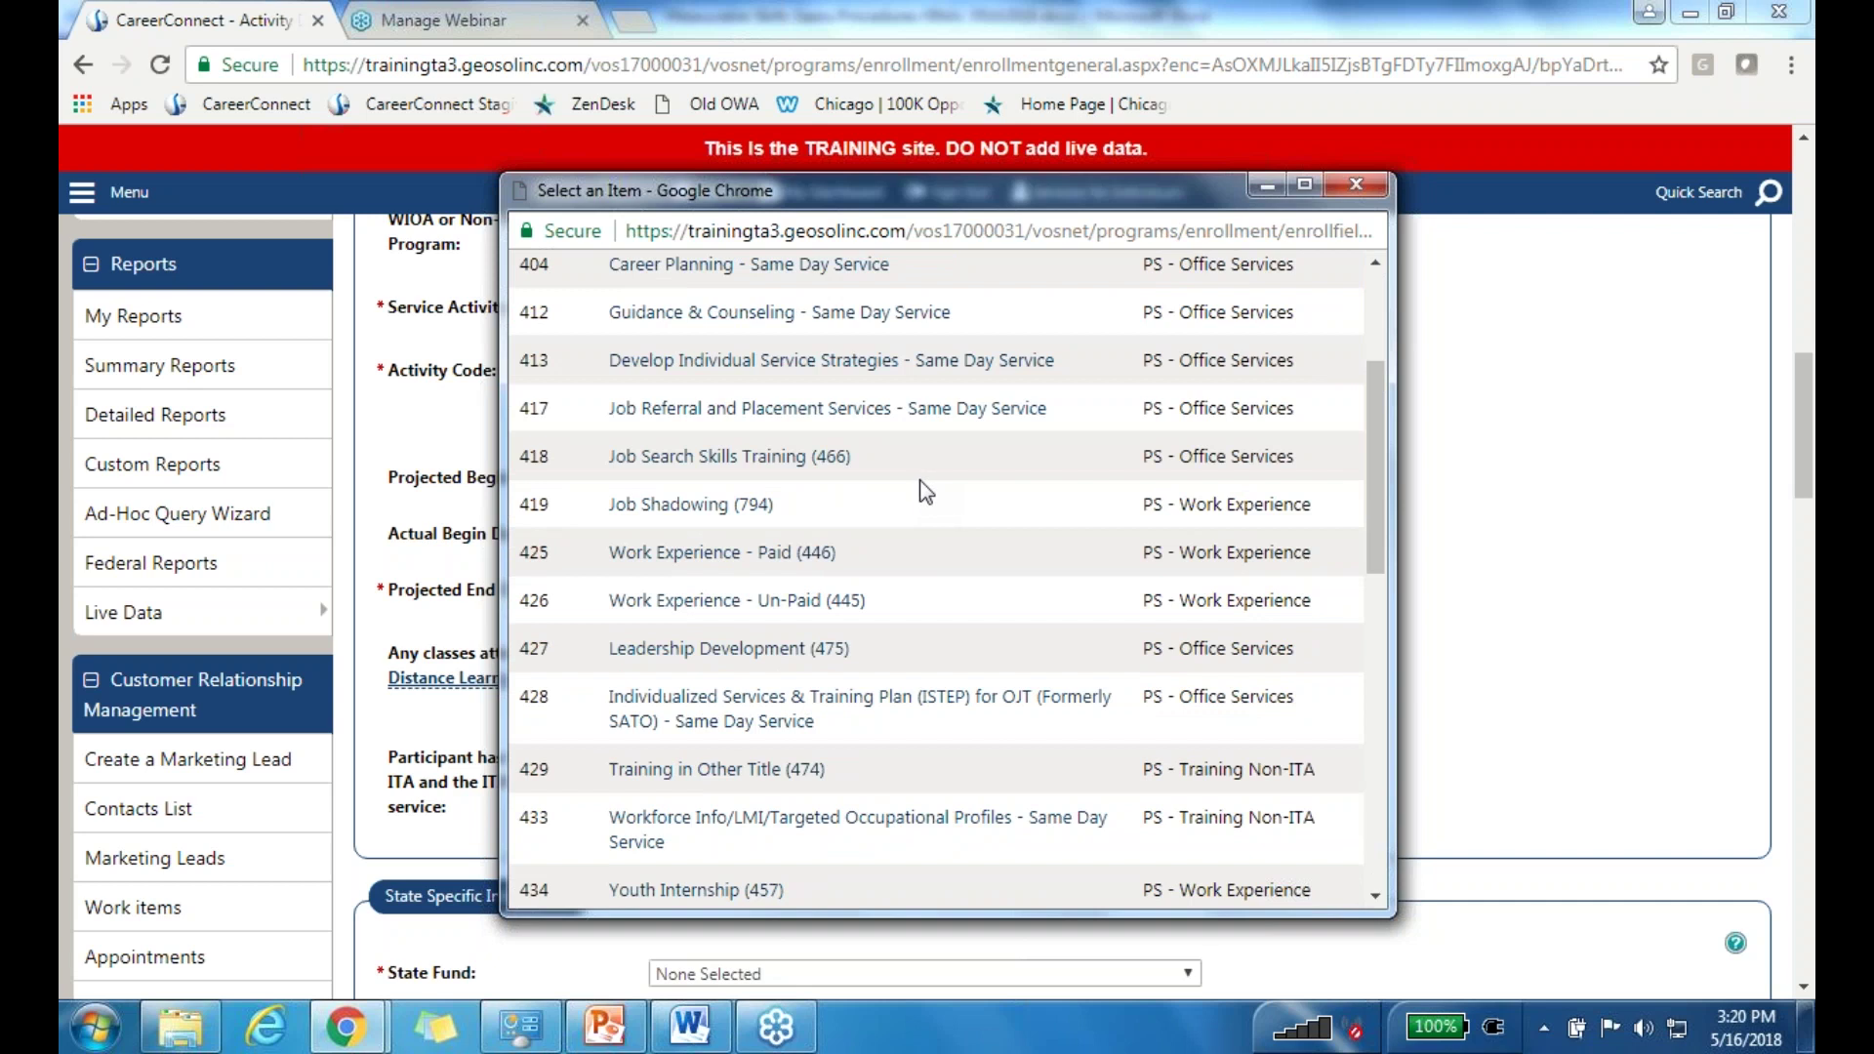
{"action": "scroll", "coordinate": [918, 483], "scroll_direction": "up", "scroll_amount": 2}
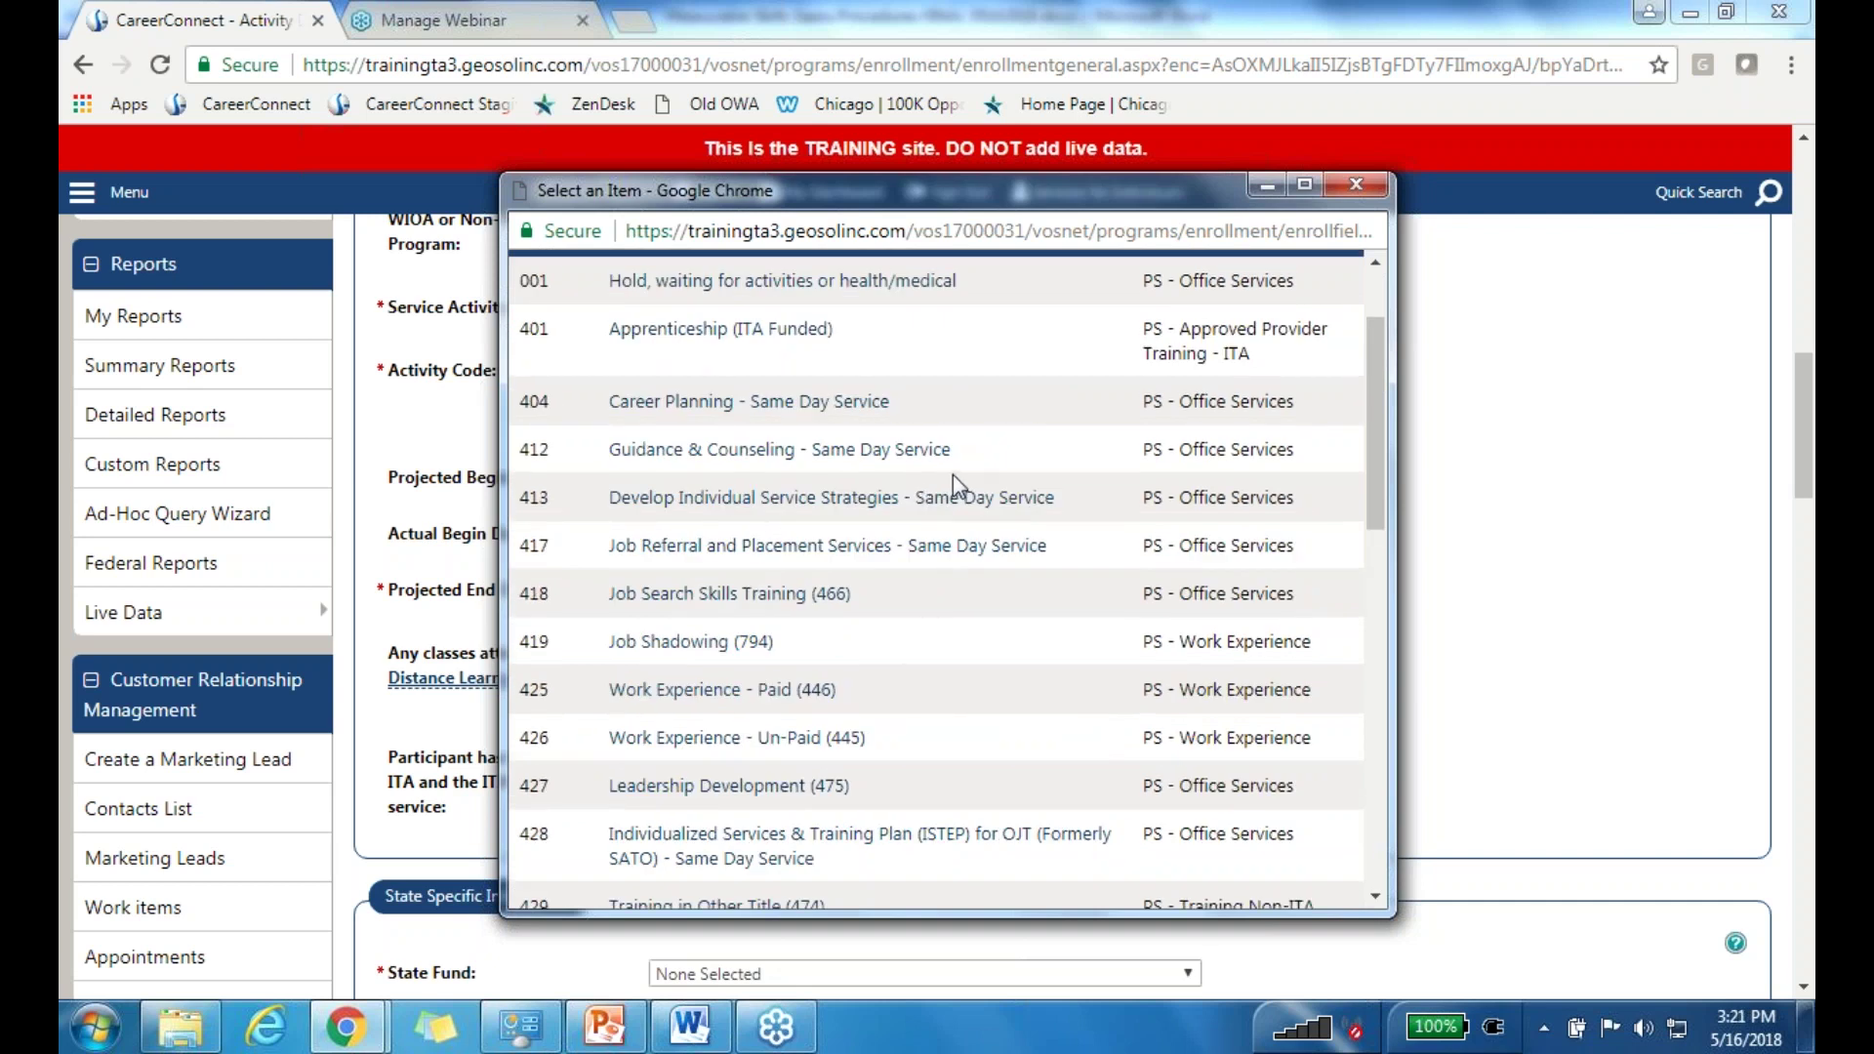
{"action": "scroll", "coordinate": [953, 474], "scroll_direction": "down", "scroll_amount": 5}
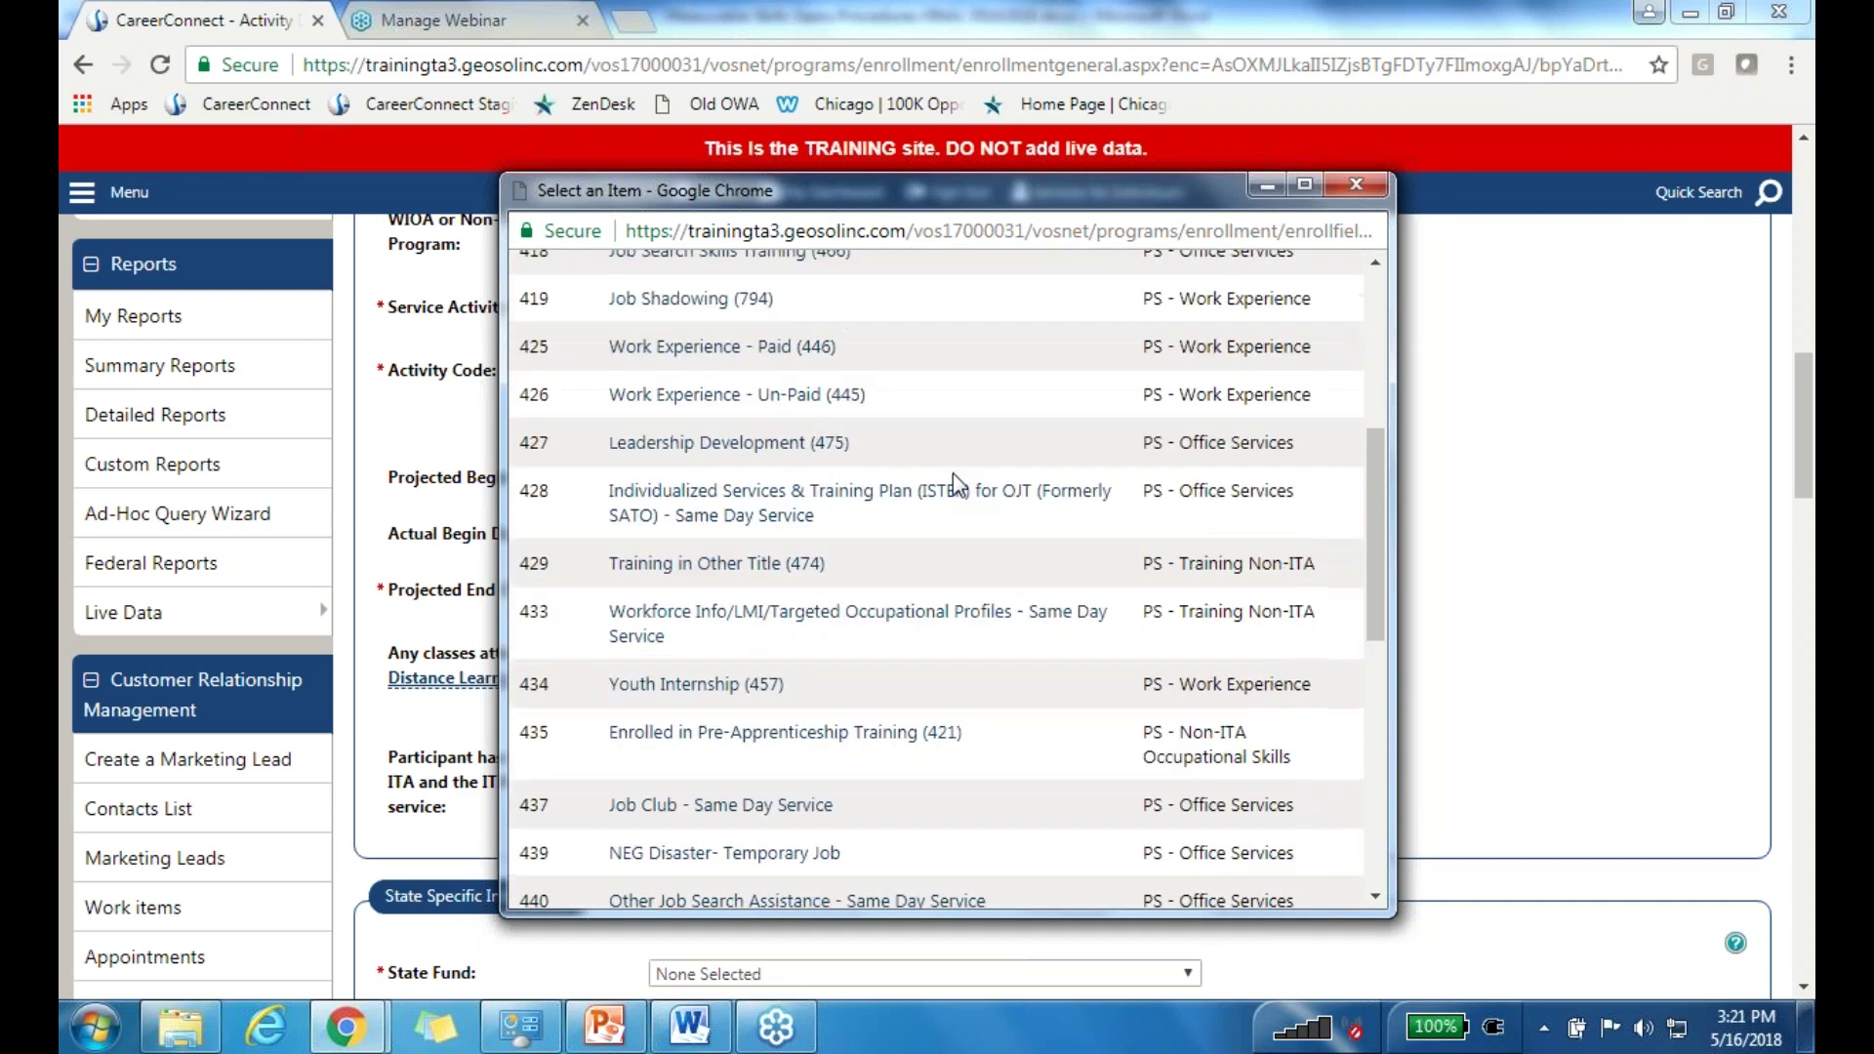
{"action": "scroll", "coordinate": [952, 472], "scroll_direction": "down", "scroll_amount": 1}
{"action": "scroll", "coordinate": [902, 632], "scroll_direction": "down", "scroll_amount": 2}
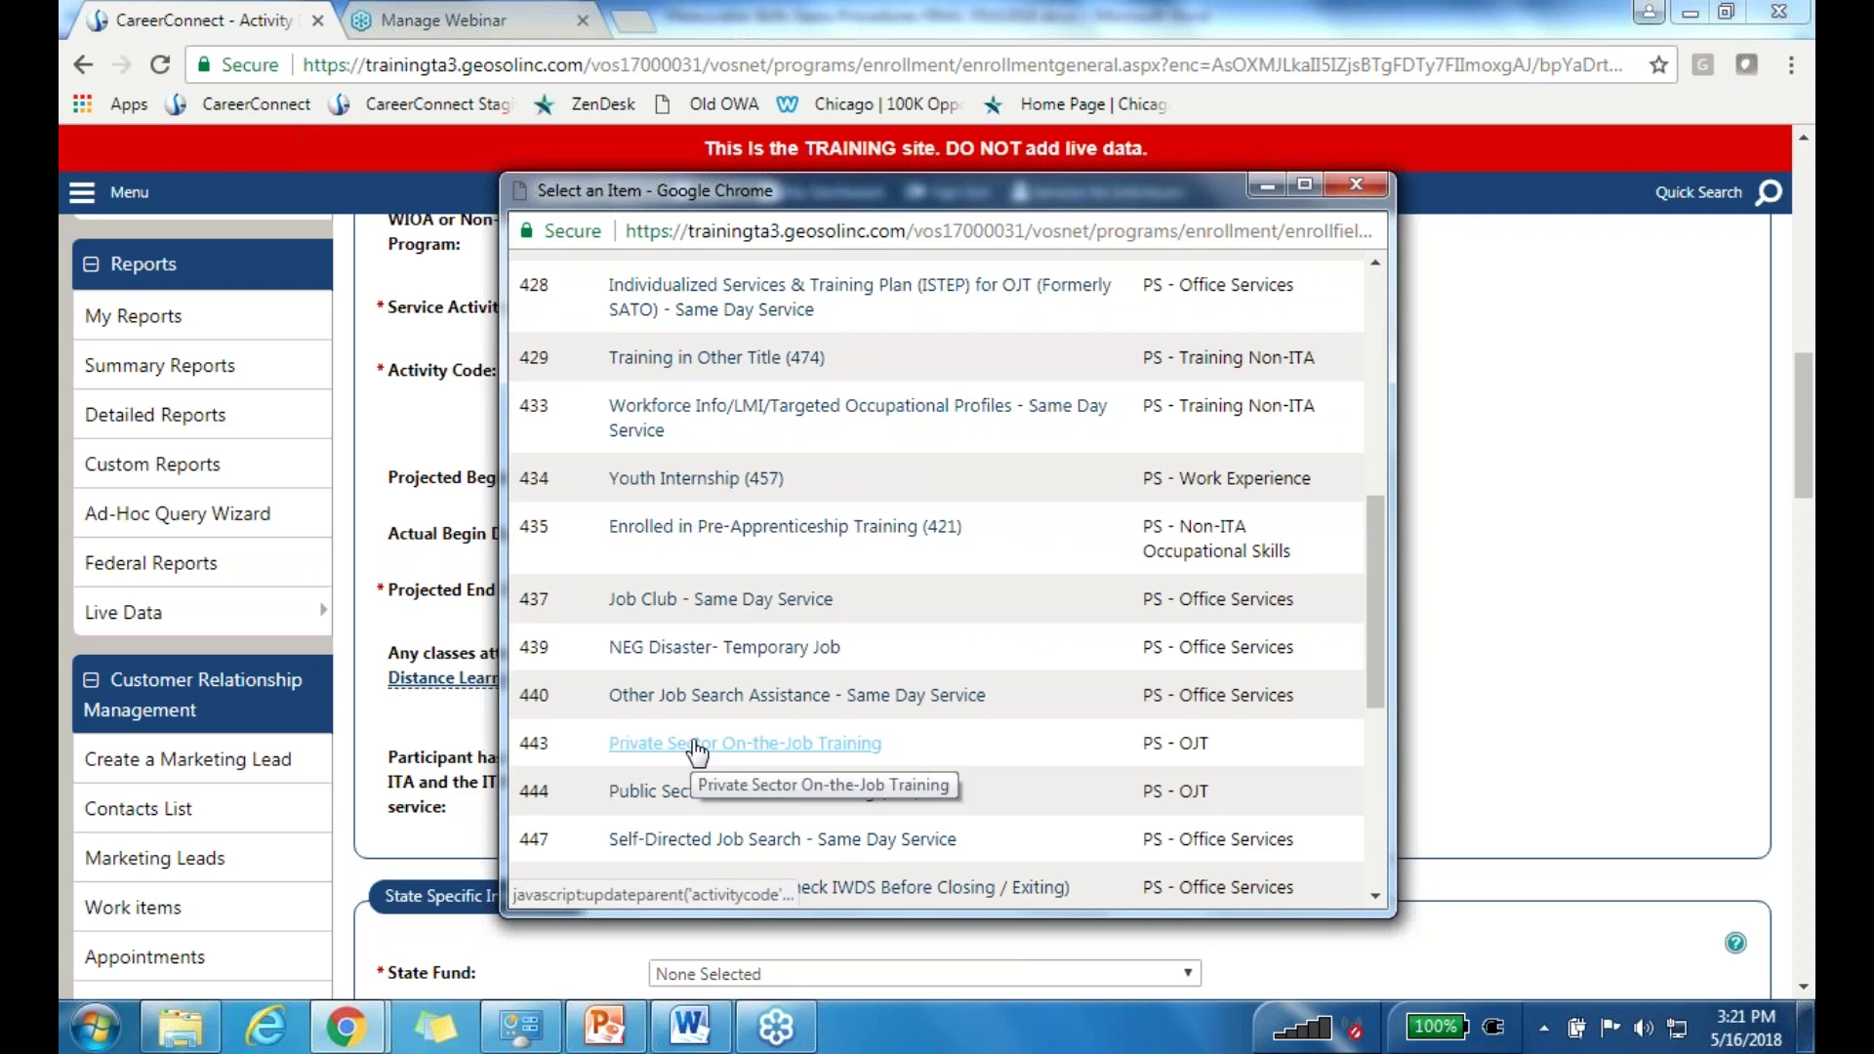
{"action": "left_click", "coordinate": [697, 751]}
{"action": "left_click", "coordinate": [712, 536]}
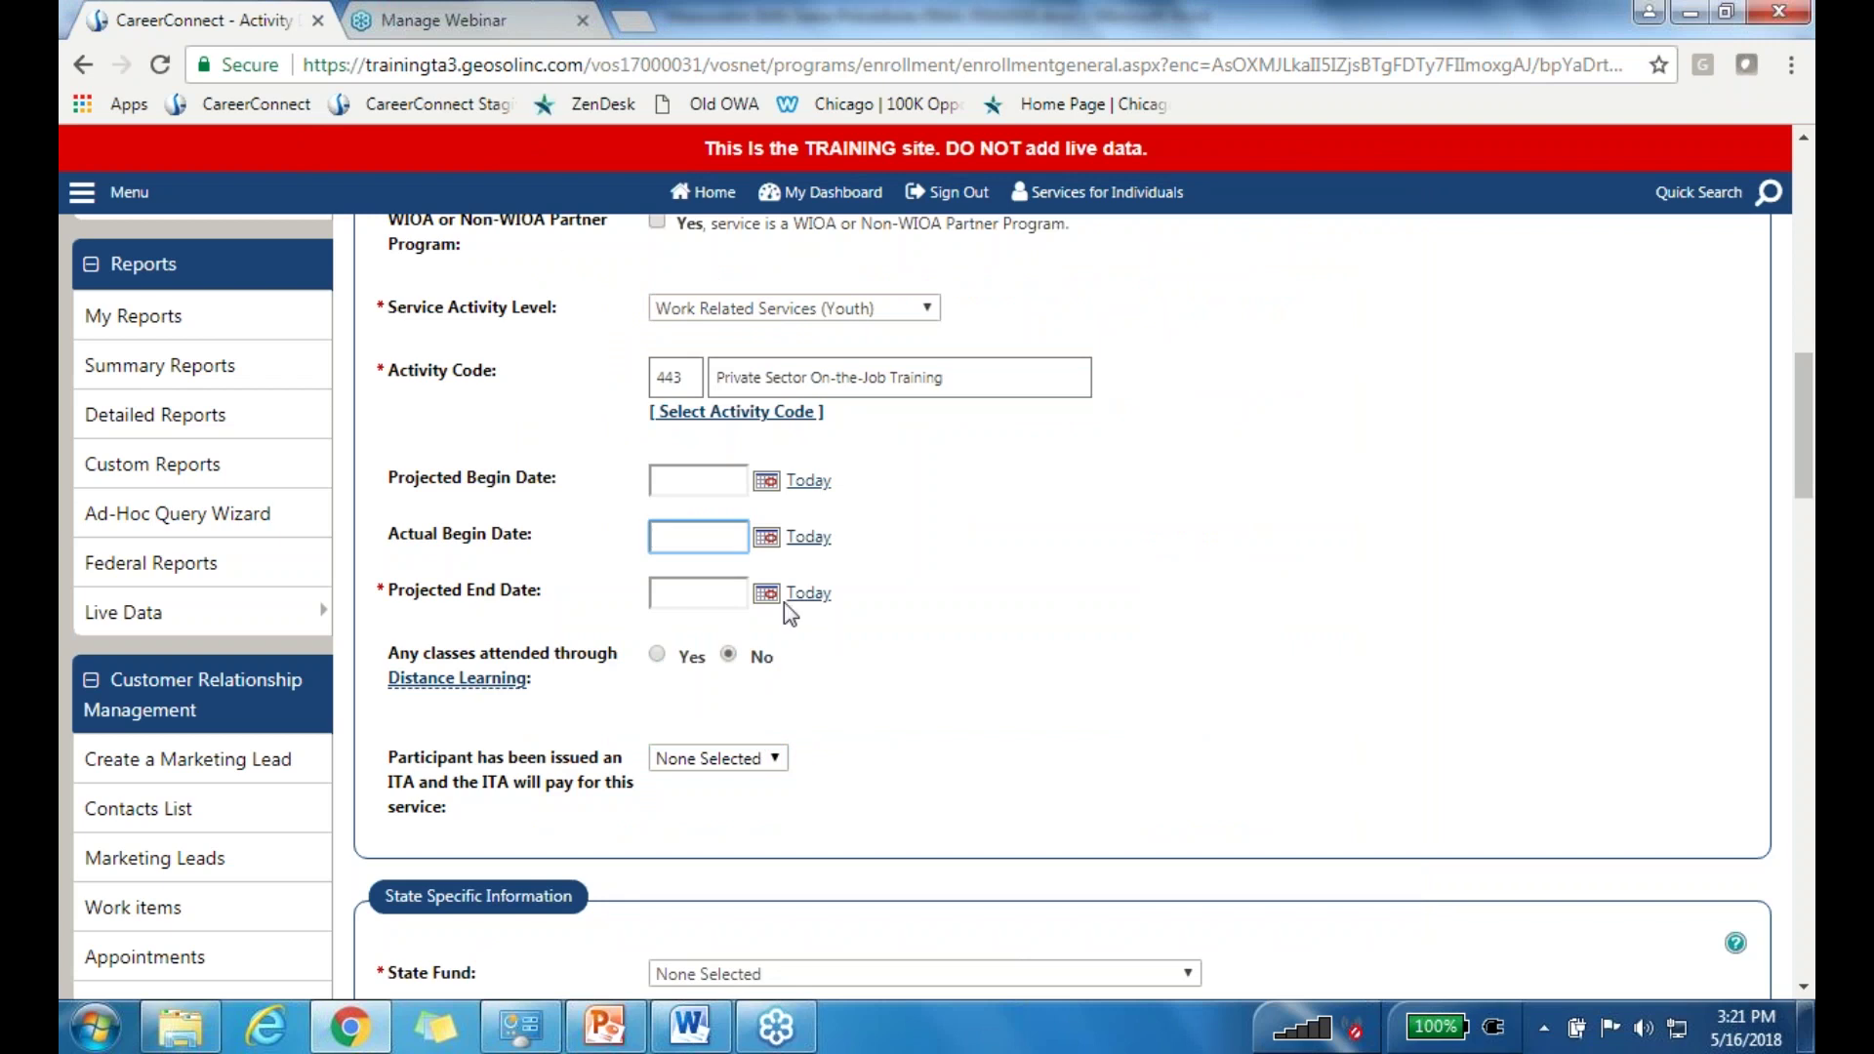
Step: Set the actual begin date to today (05/16/2018) and the projected end date to 07/15/2018
{"action": "left_click", "coordinate": [808, 537]}
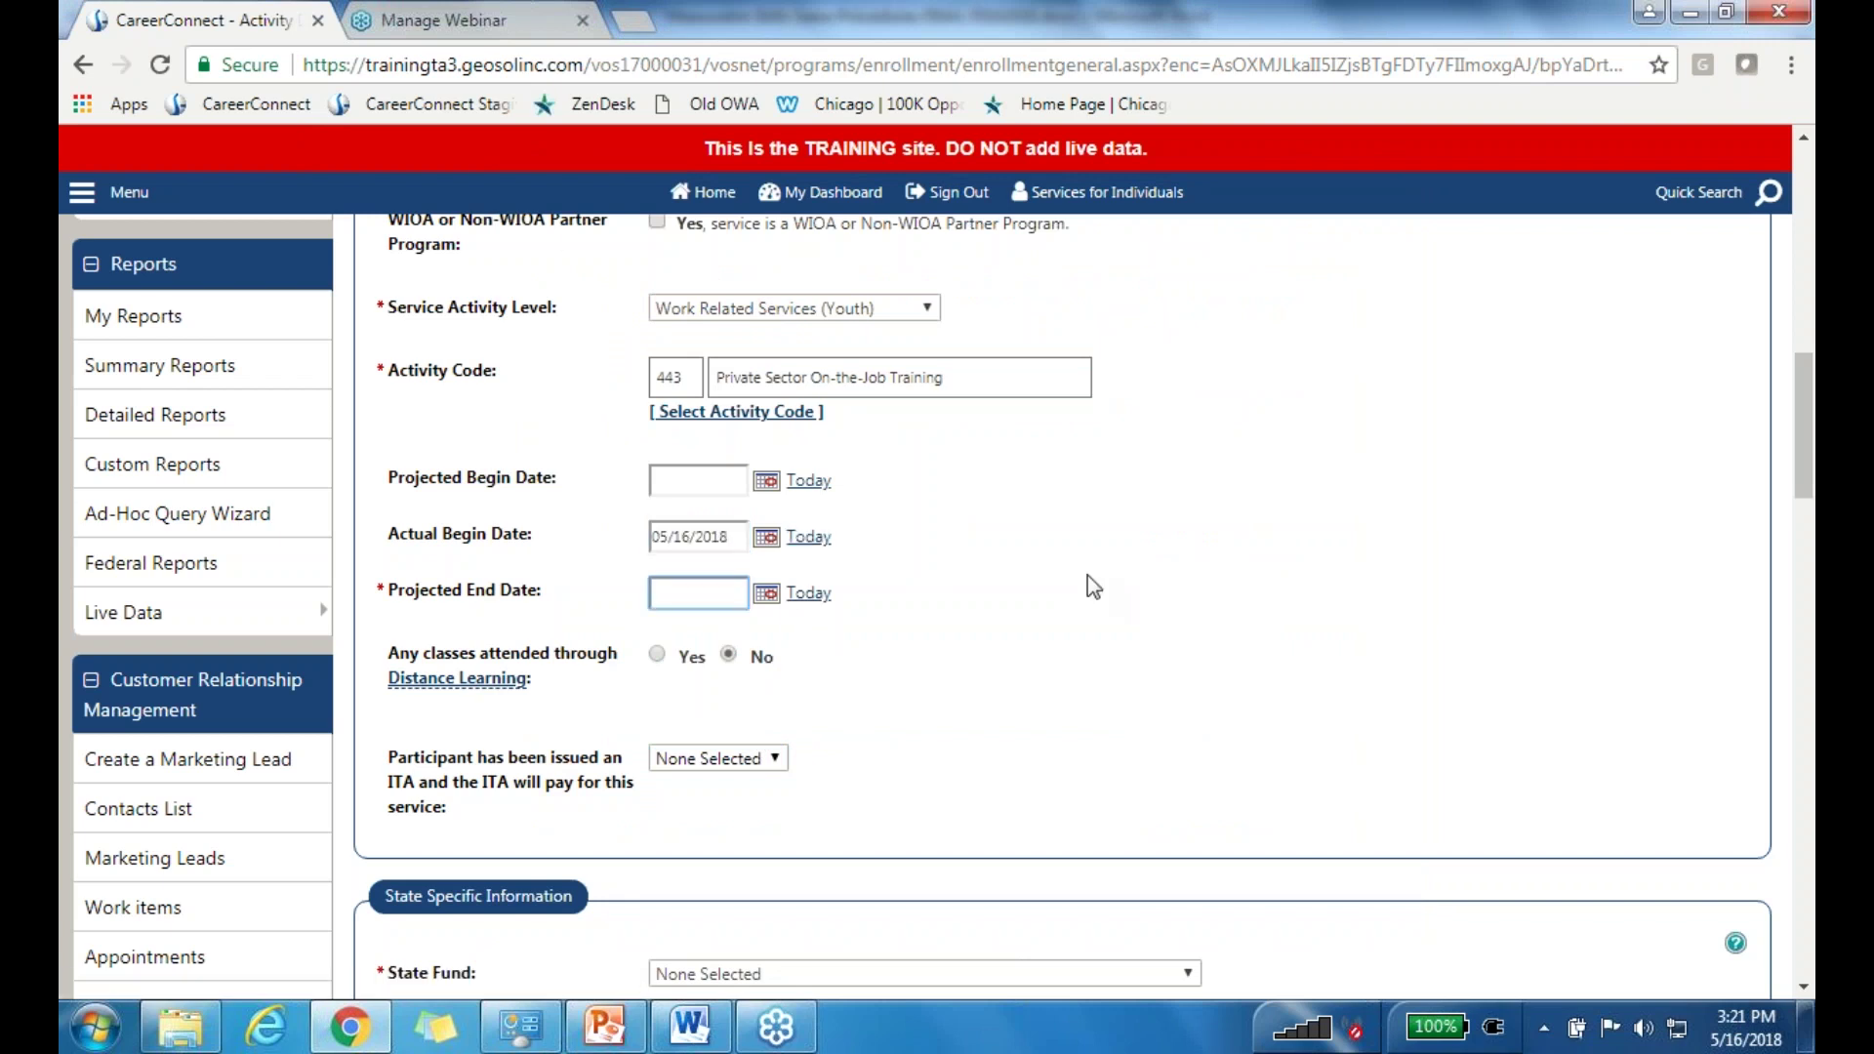
{"action": "type", "text": "07/15/2018"}
{"action": "left_click", "coordinate": [1087, 576]}
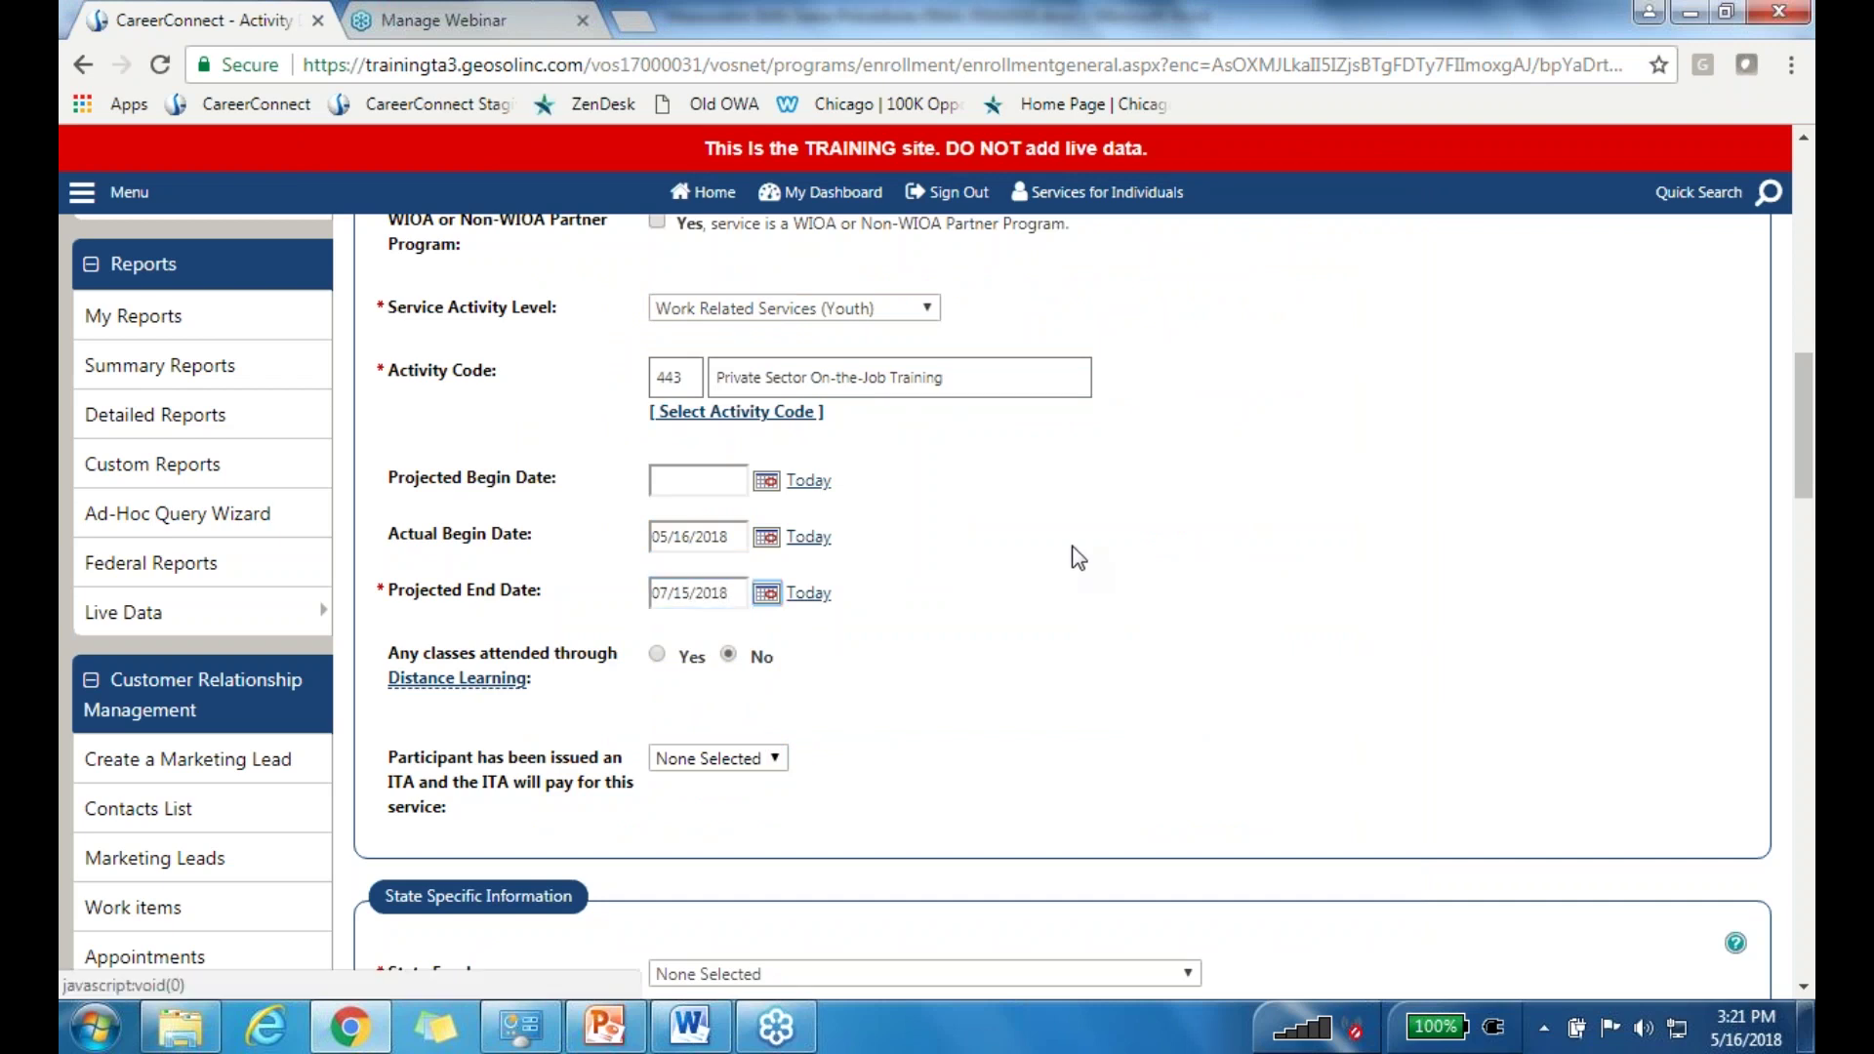
Step: Answer No for ITA and green-related service, choose state fund 17681007, and continue
{"action": "scroll", "coordinate": [1013, 683], "scroll_direction": "down", "scroll_amount": 3}
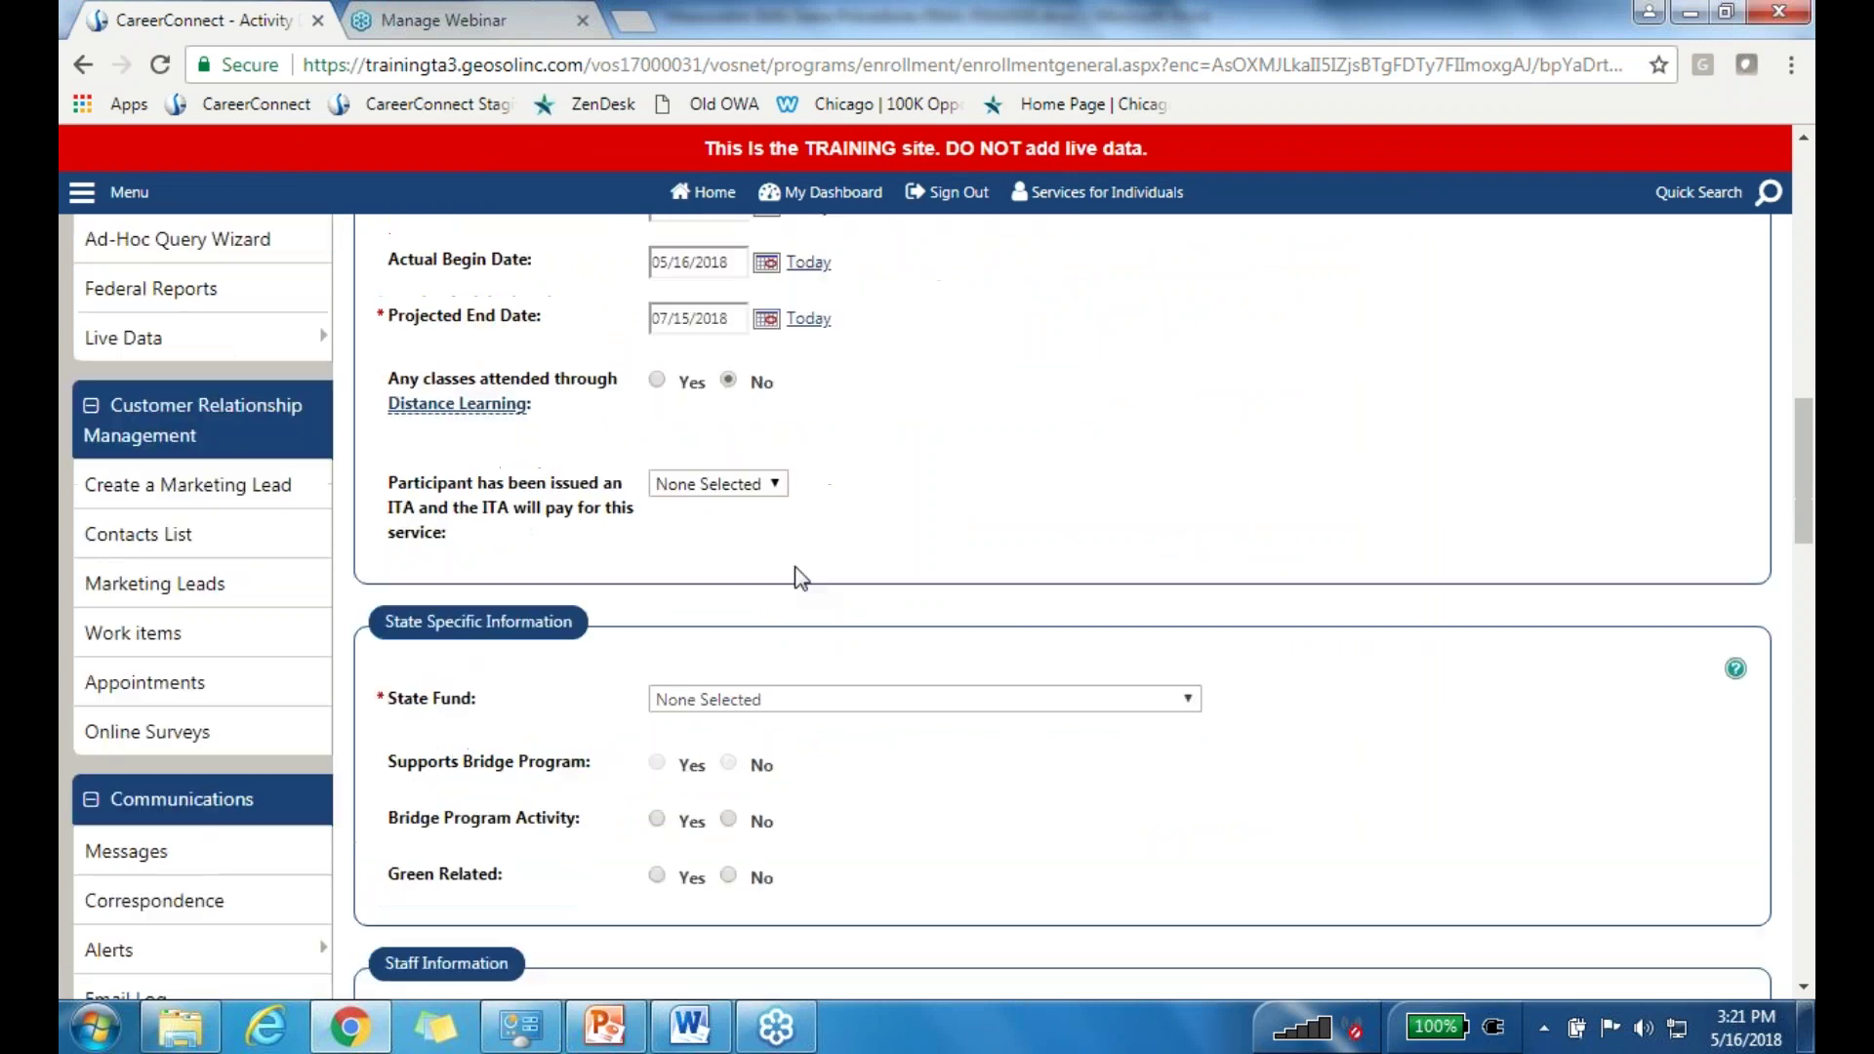
{"action": "left_click", "coordinate": [726, 484]}
{"action": "left_click", "coordinate": [703, 554]}
{"action": "left_click", "coordinate": [773, 699]}
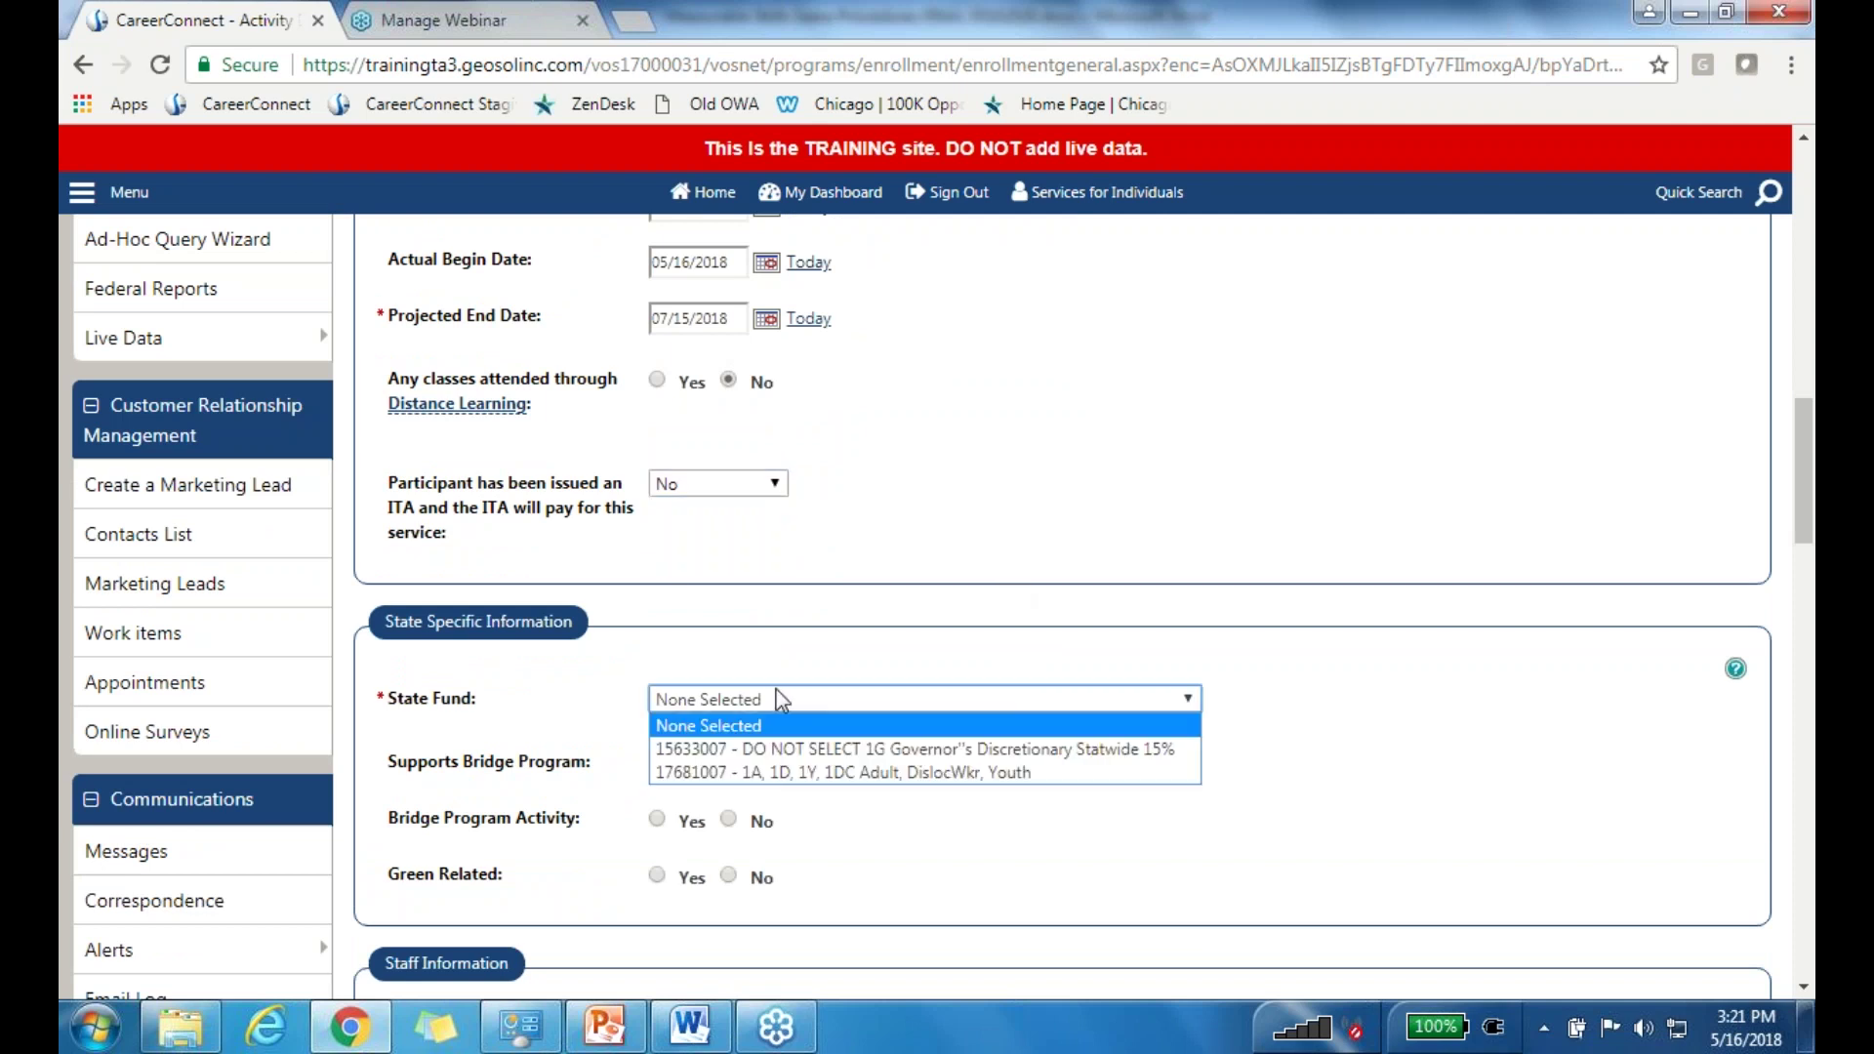
{"action": "left_click", "coordinate": [751, 772]}
{"action": "left_click", "coordinate": [729, 820]}
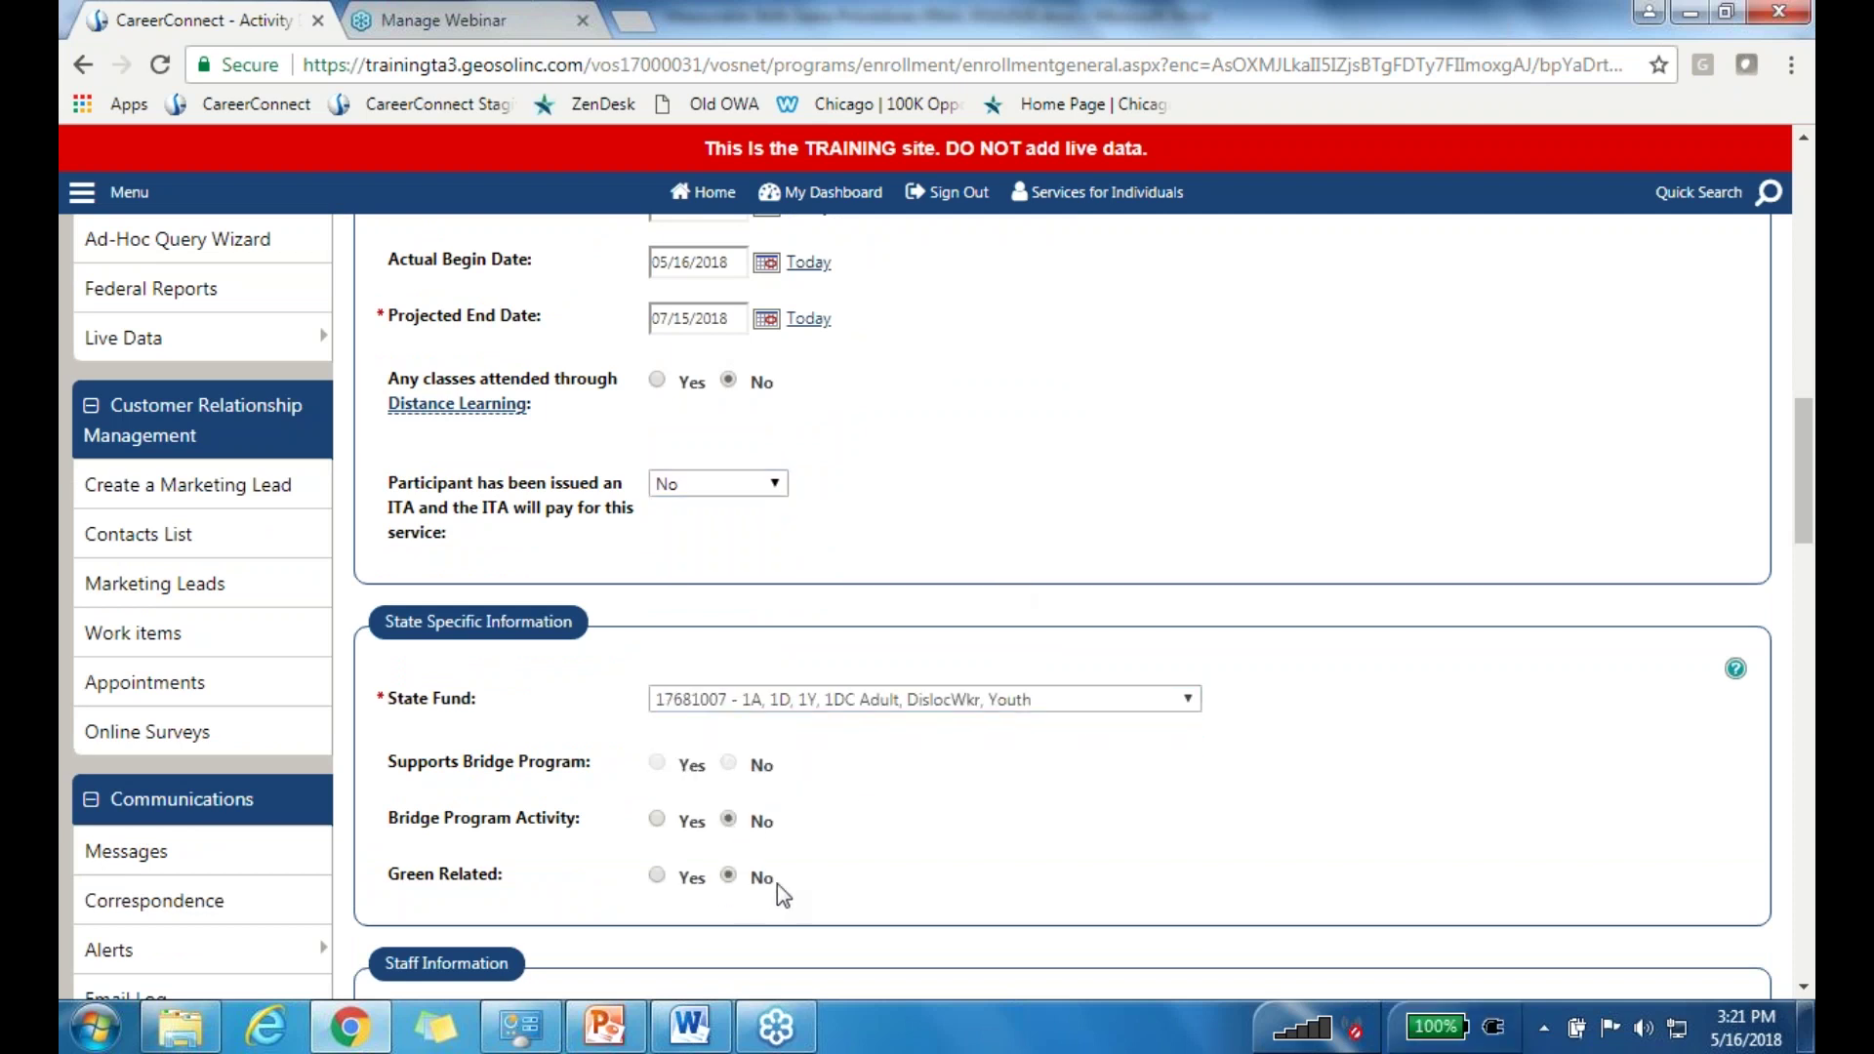
{"action": "scroll", "coordinate": [987, 803], "scroll_direction": "down", "scroll_amount": 7}
{"action": "scroll", "coordinate": [1063, 711], "scroll_direction": "down", "scroll_amount": 3}
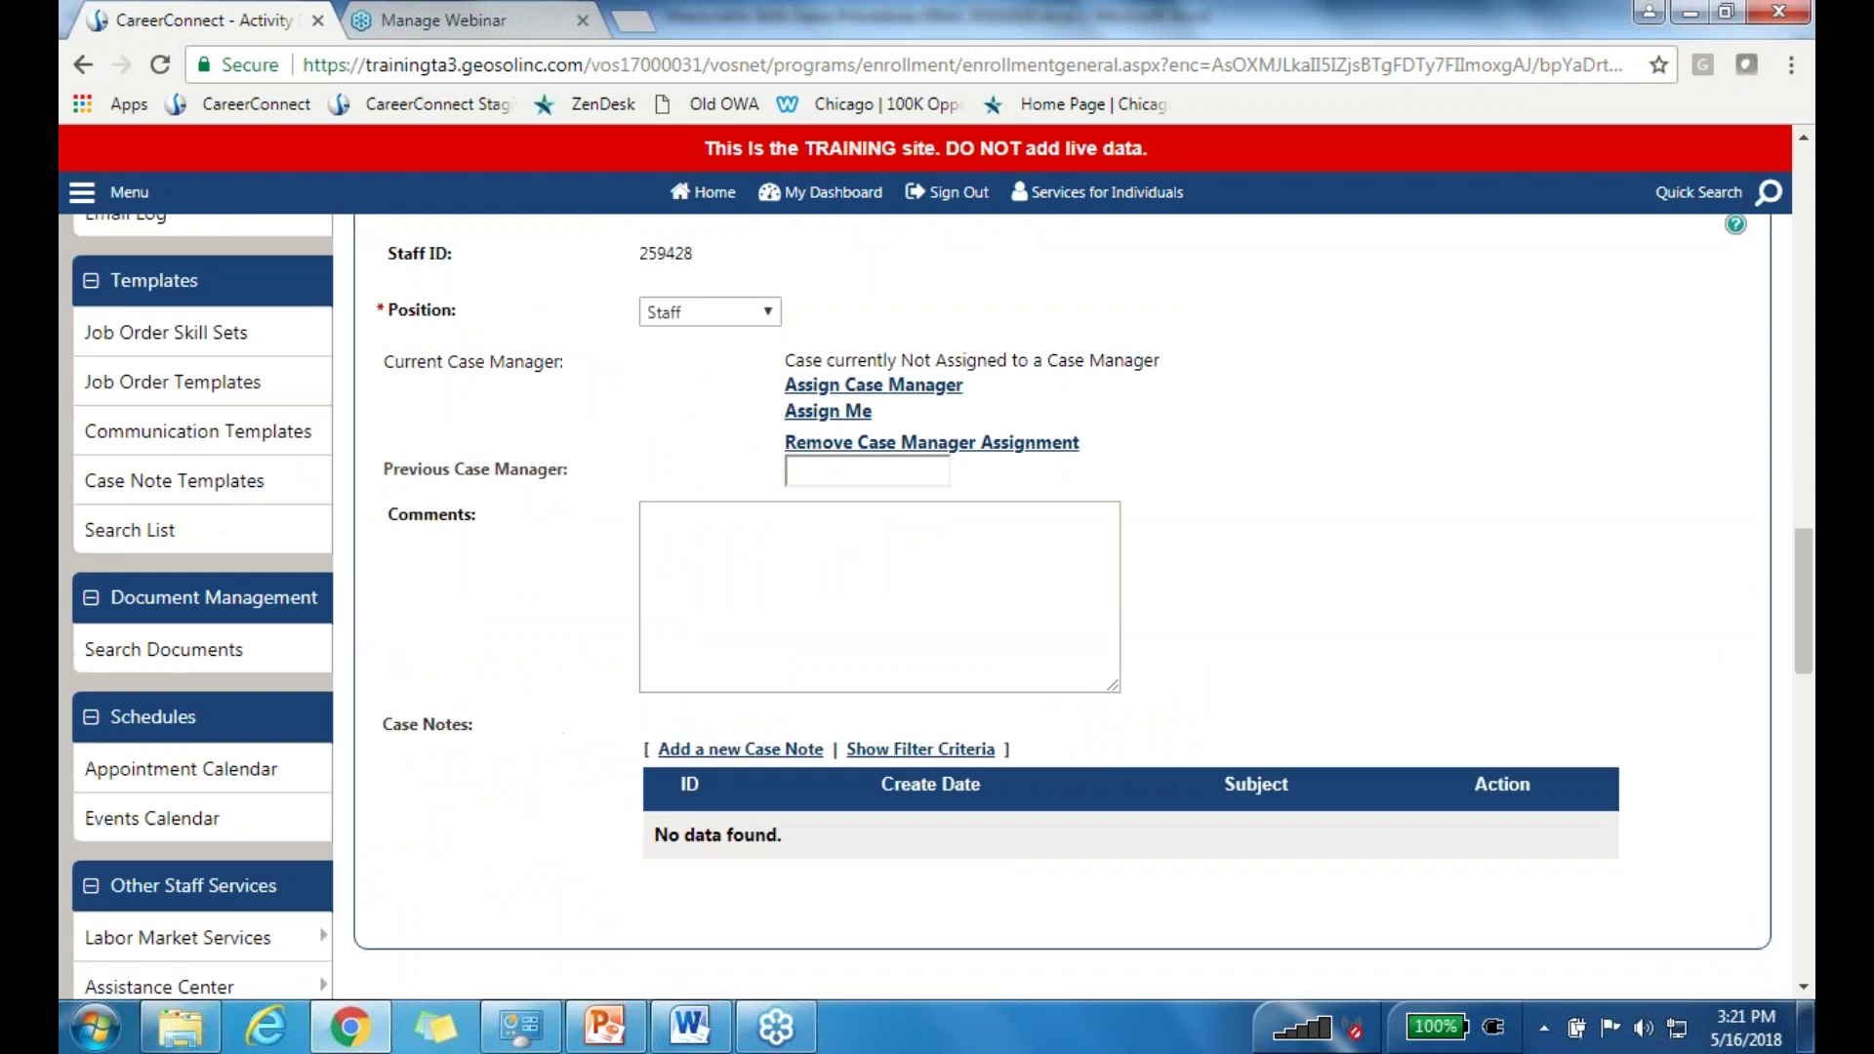
{"action": "left_click", "coordinate": [1061, 854]}
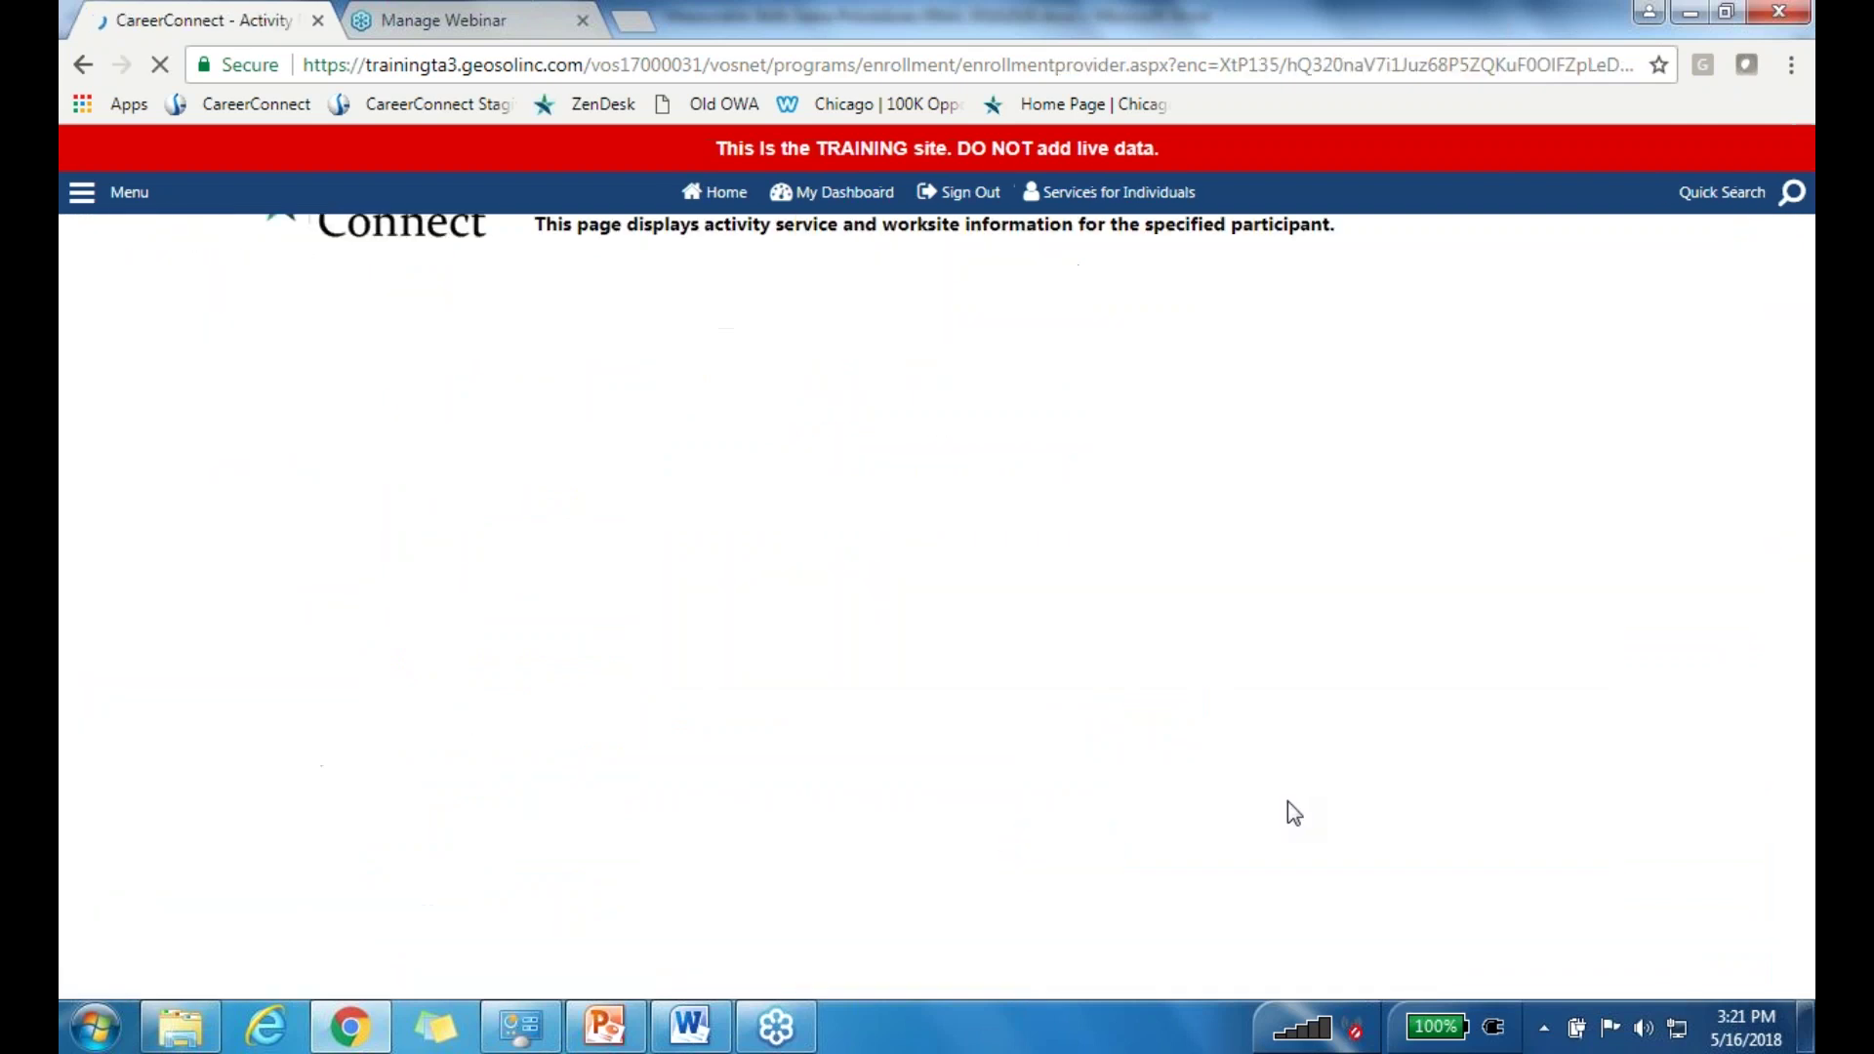
Step: Choose Metropolitan Family Services as provider and On-the-Job Training (OJT) as its service
{"action": "left_click", "coordinate": [727, 831]}
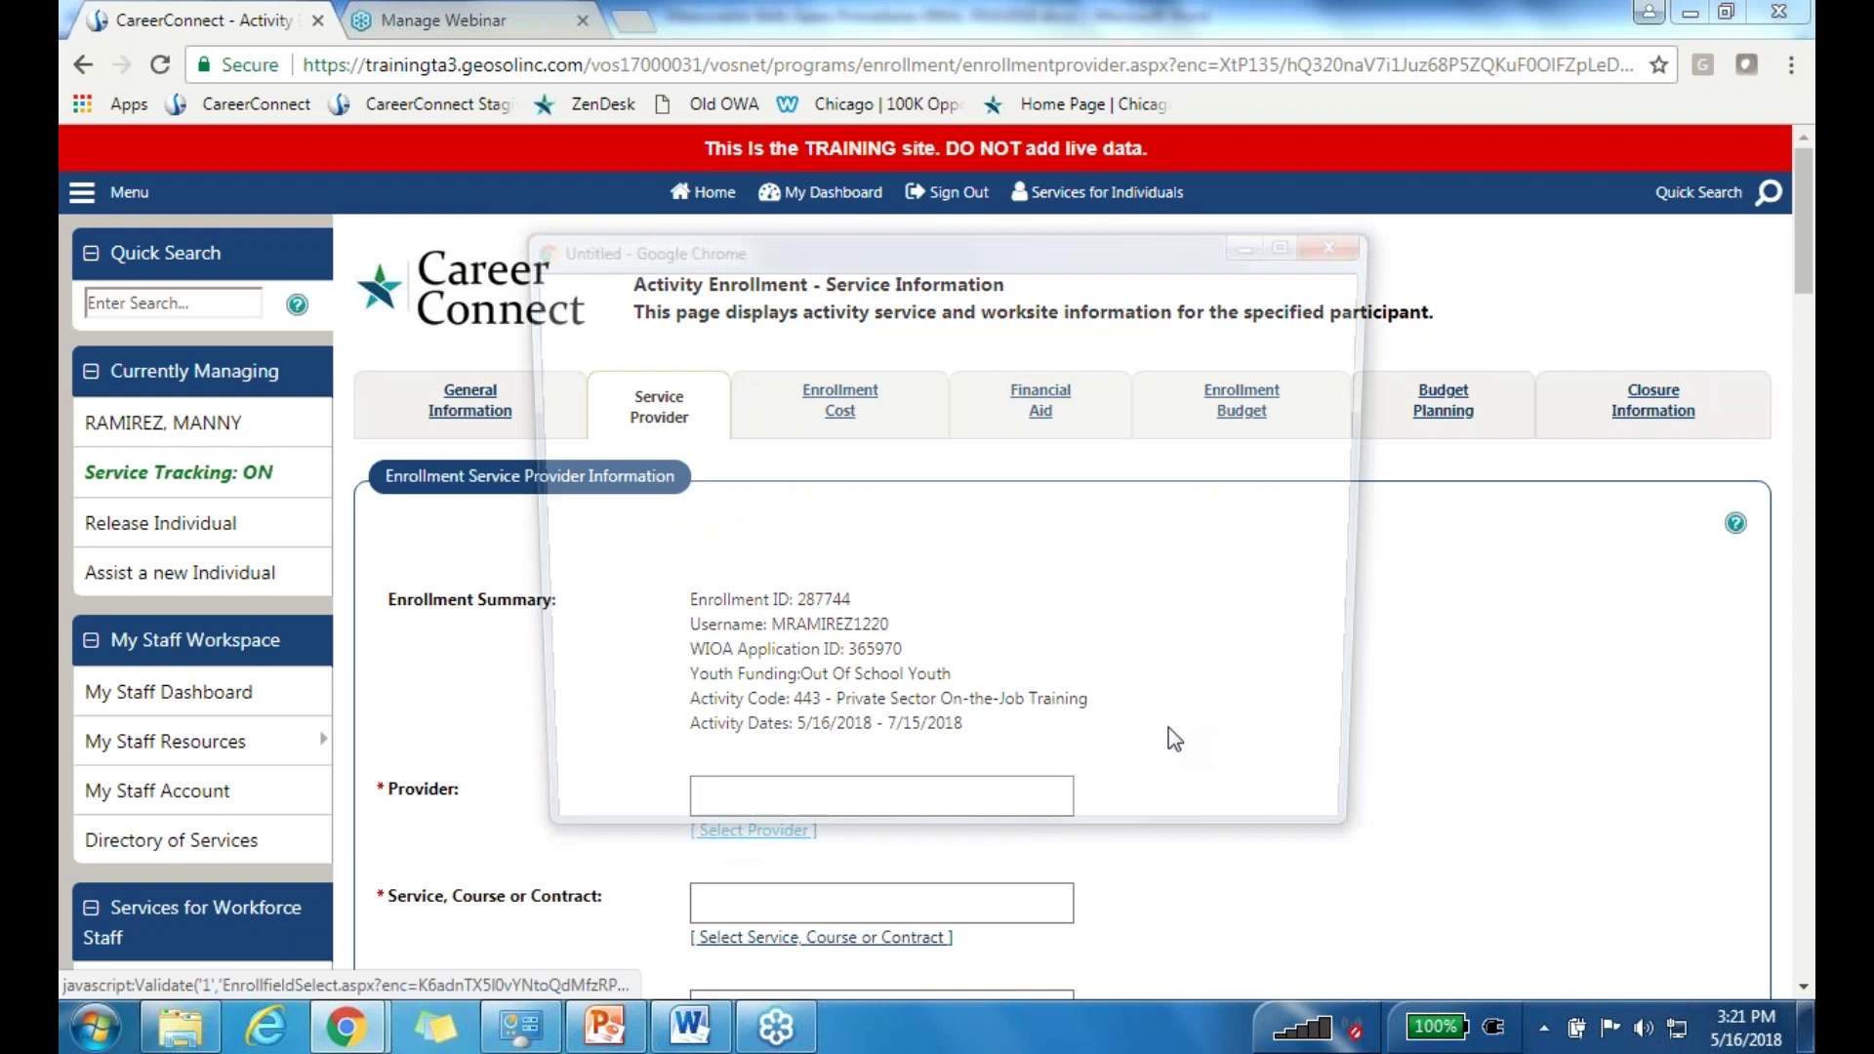
{"action": "left_click_drag", "start_coordinate": [1368, 407], "coordinate": [1356, 646]}
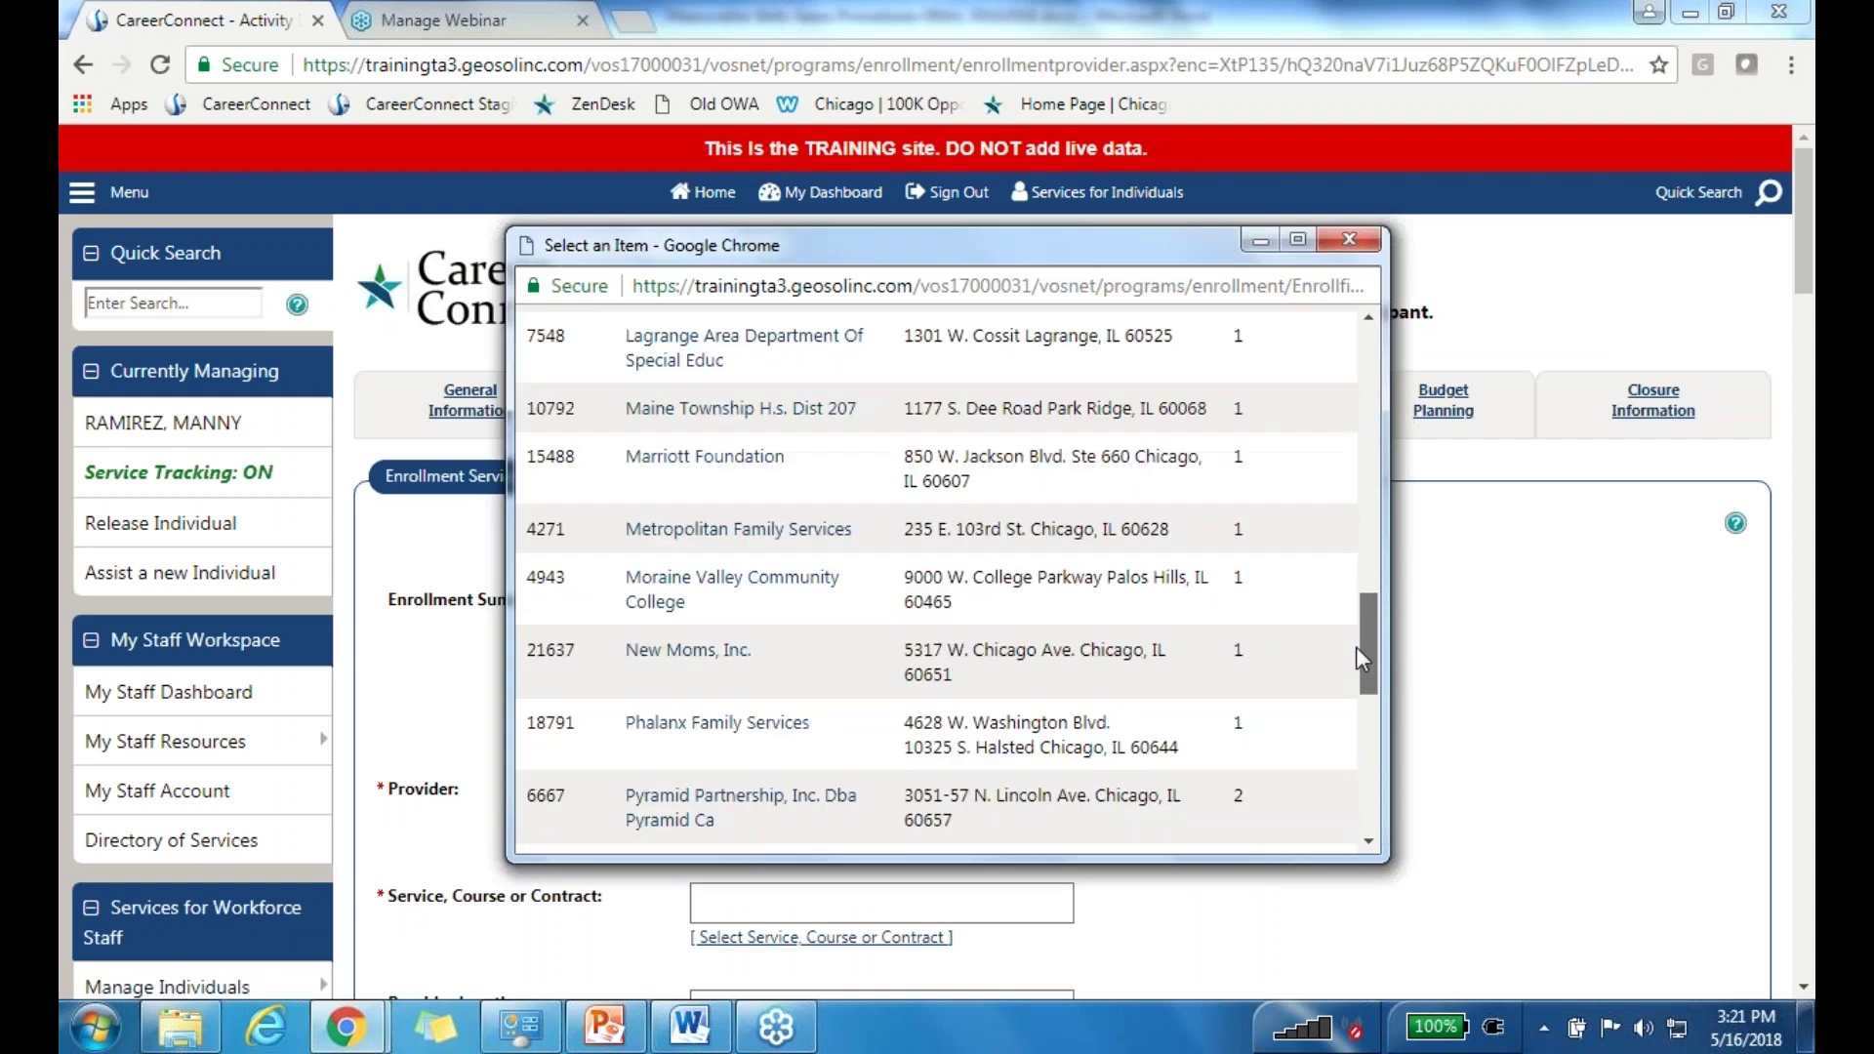
{"action": "left_click", "coordinate": [693, 532]}
{"action": "scroll", "coordinate": [1276, 704], "scroll_direction": "down", "scroll_amount": 3}
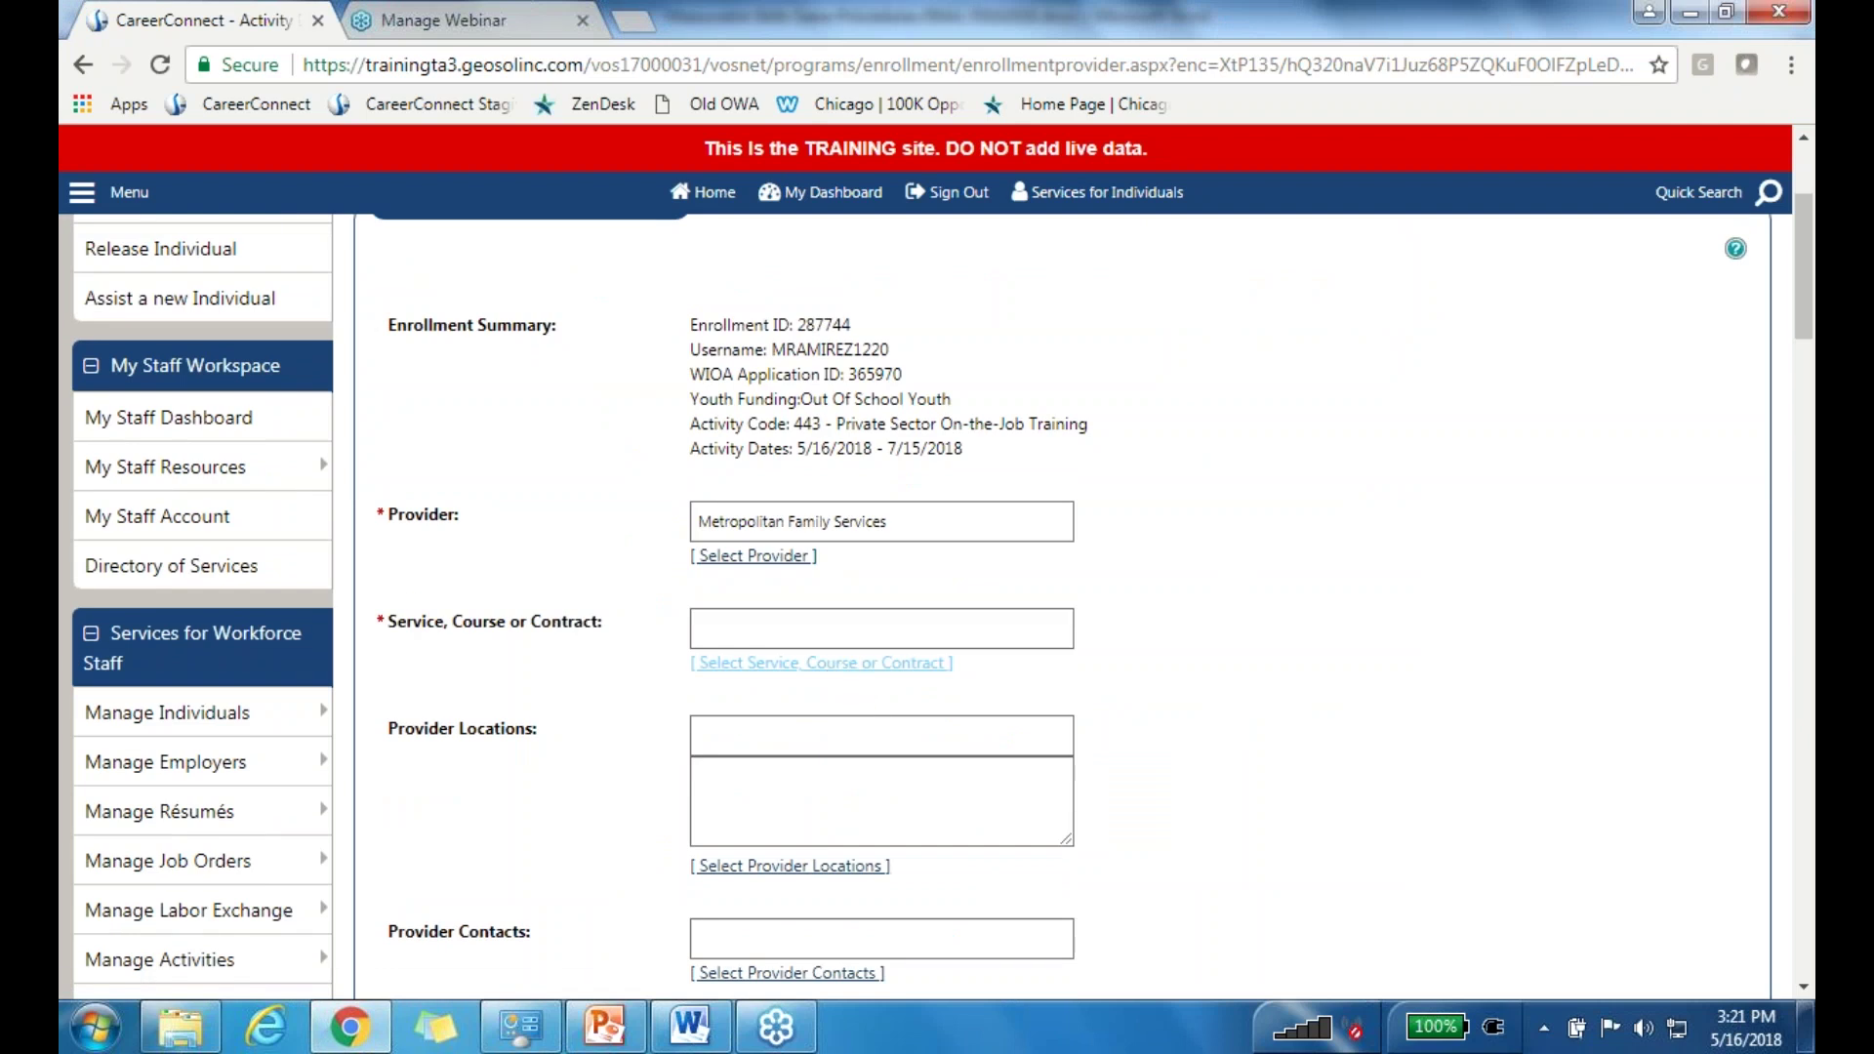
{"action": "left_click", "coordinate": [837, 664]}
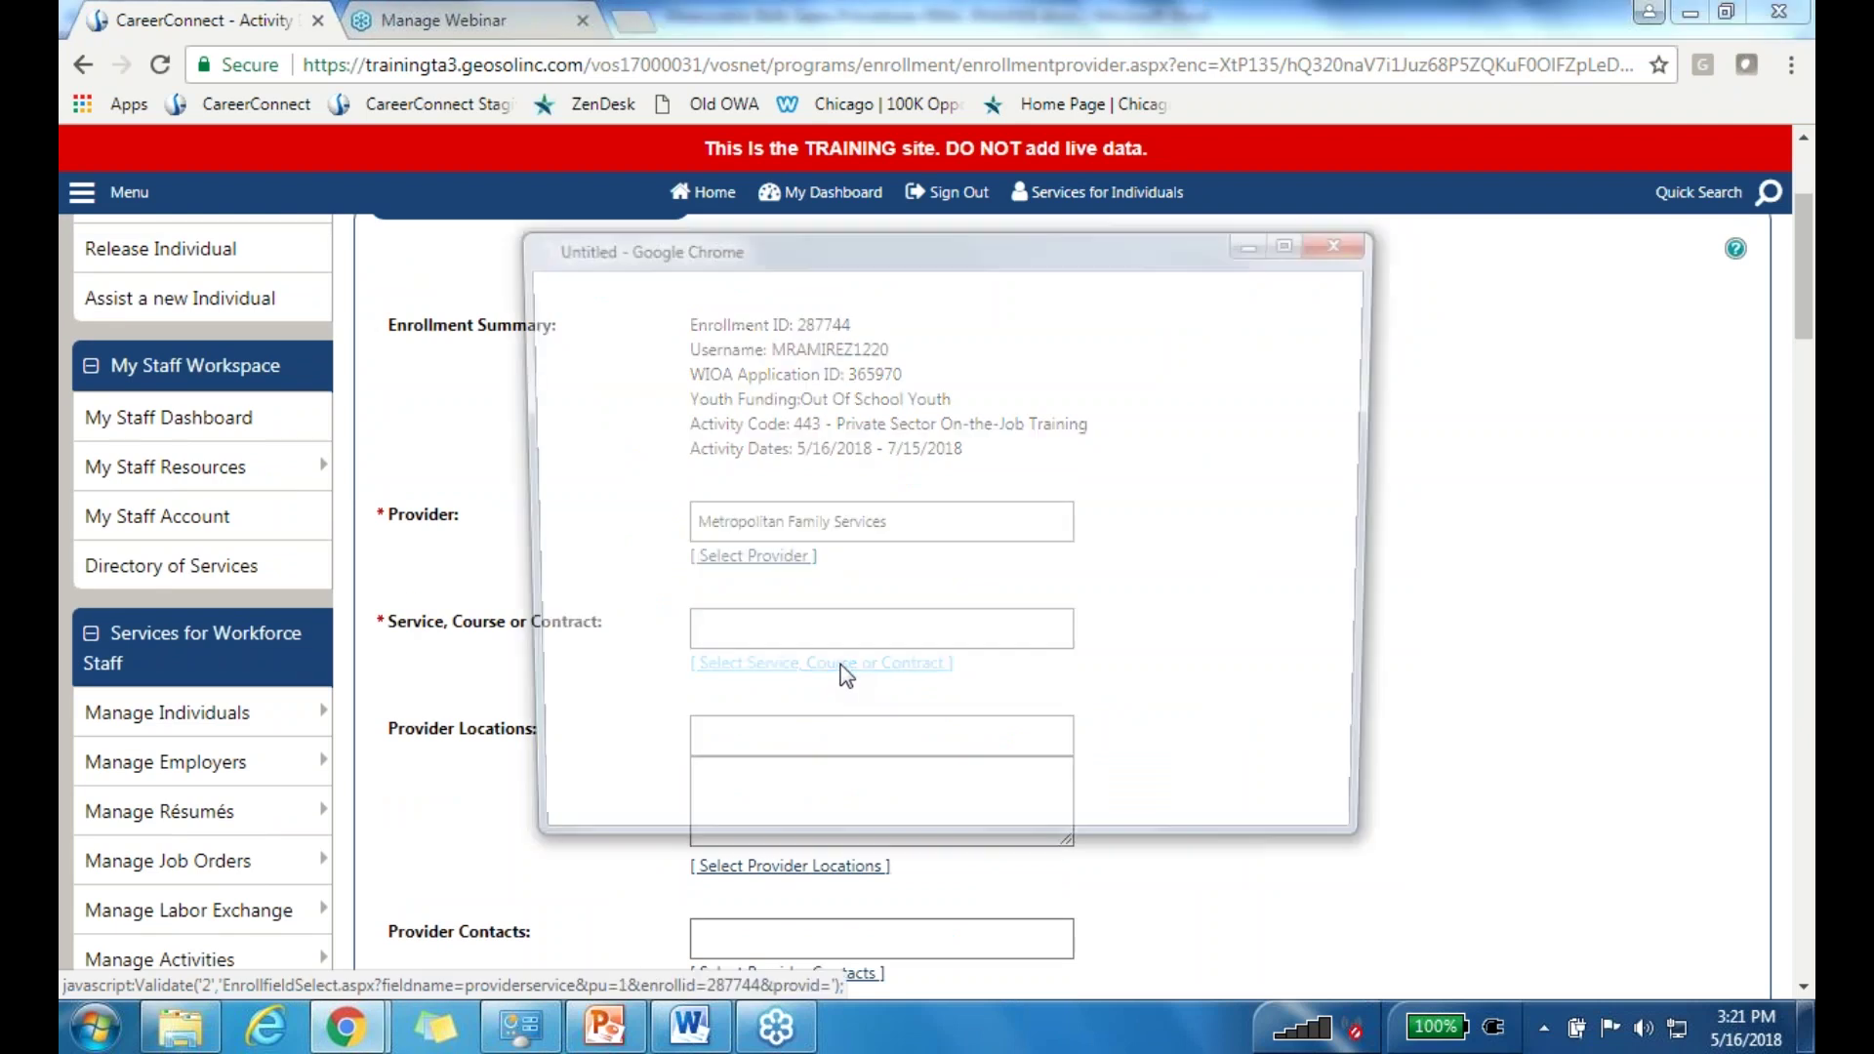
{"action": "left_click", "coordinate": [747, 449]}
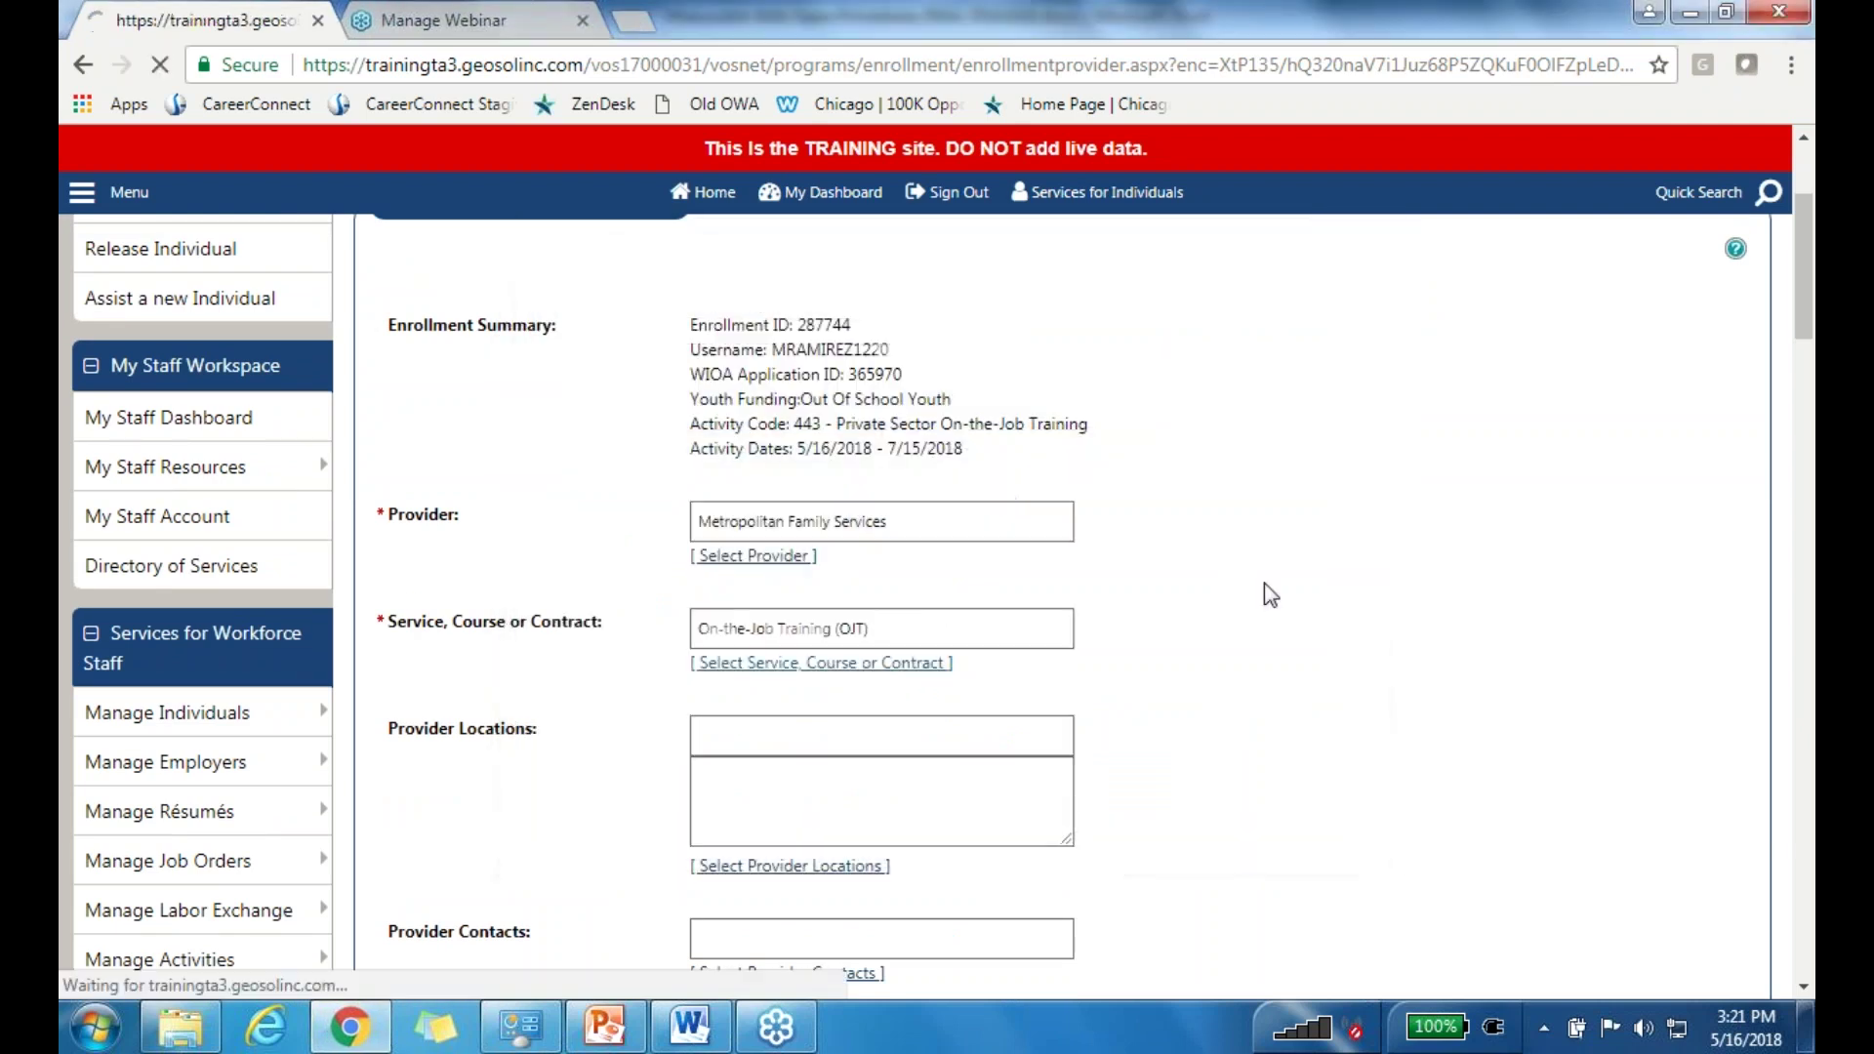
{"action": "scroll", "coordinate": [1274, 605], "scroll_direction": "down", "scroll_amount": 5}
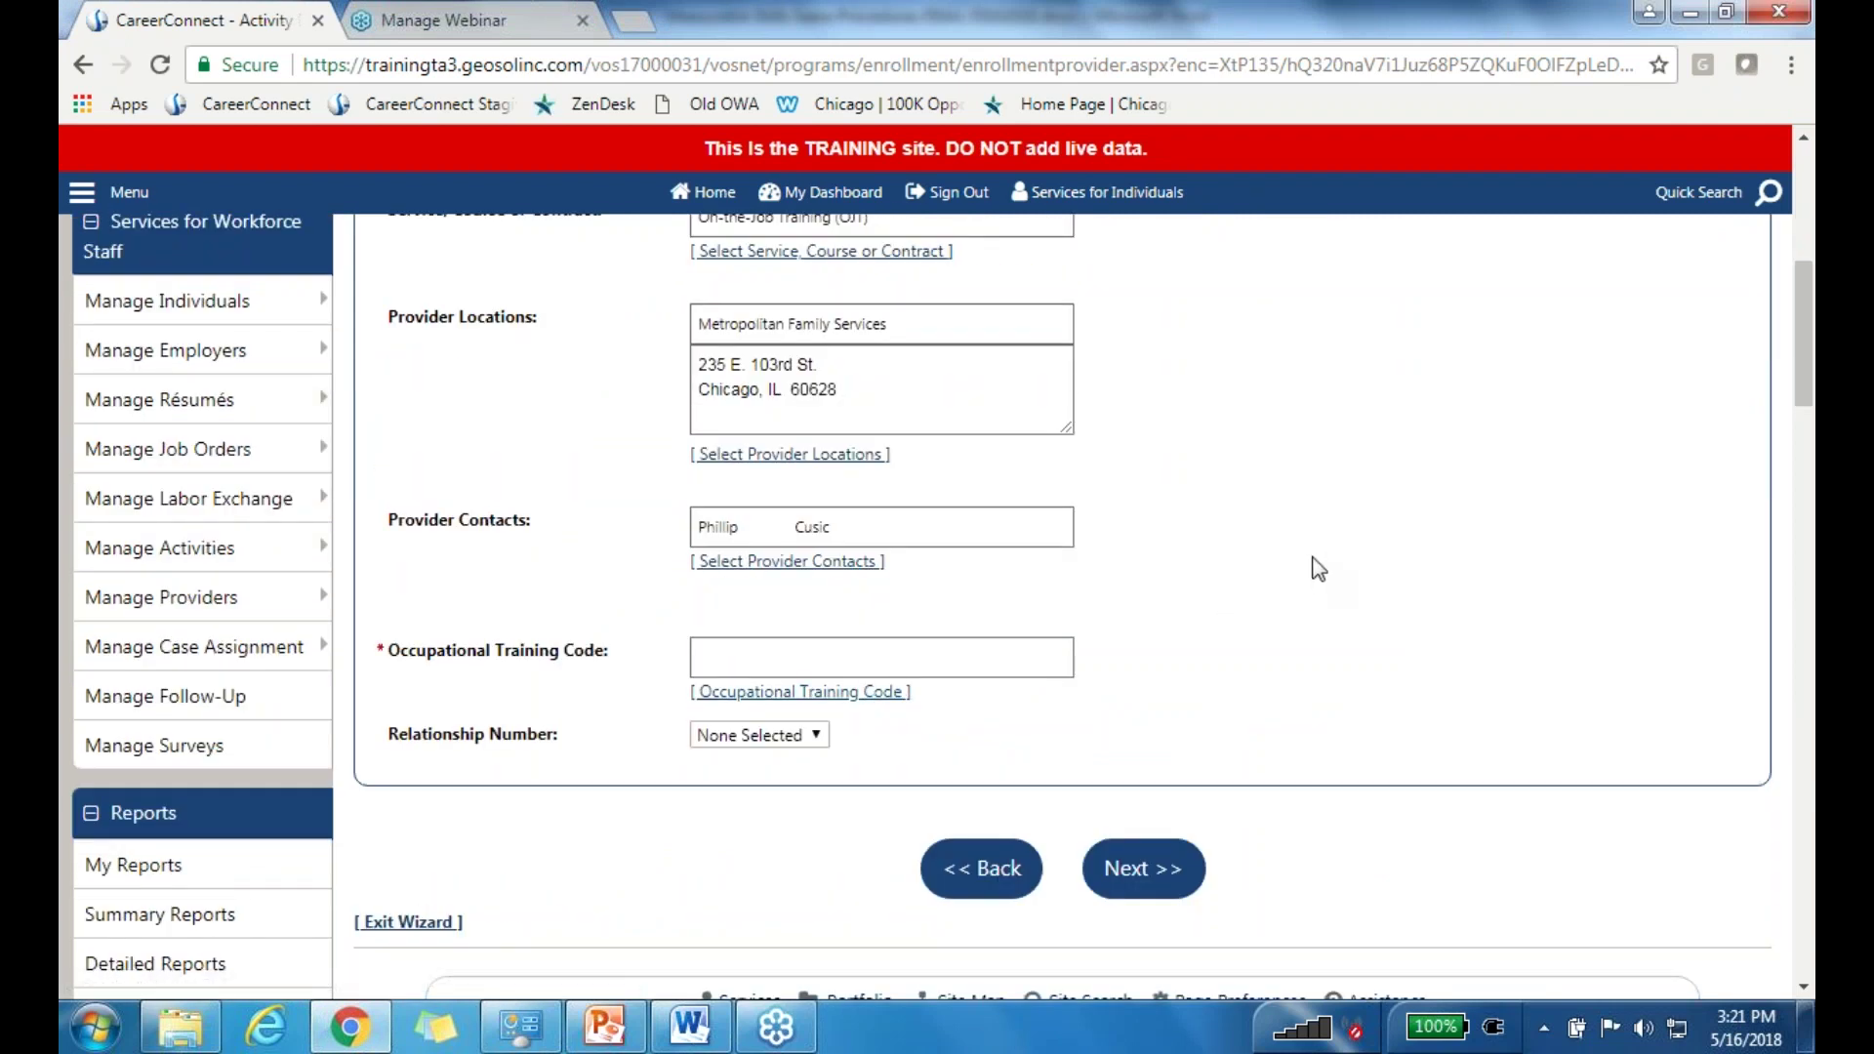
{"action": "left_click", "coordinate": [781, 692]}
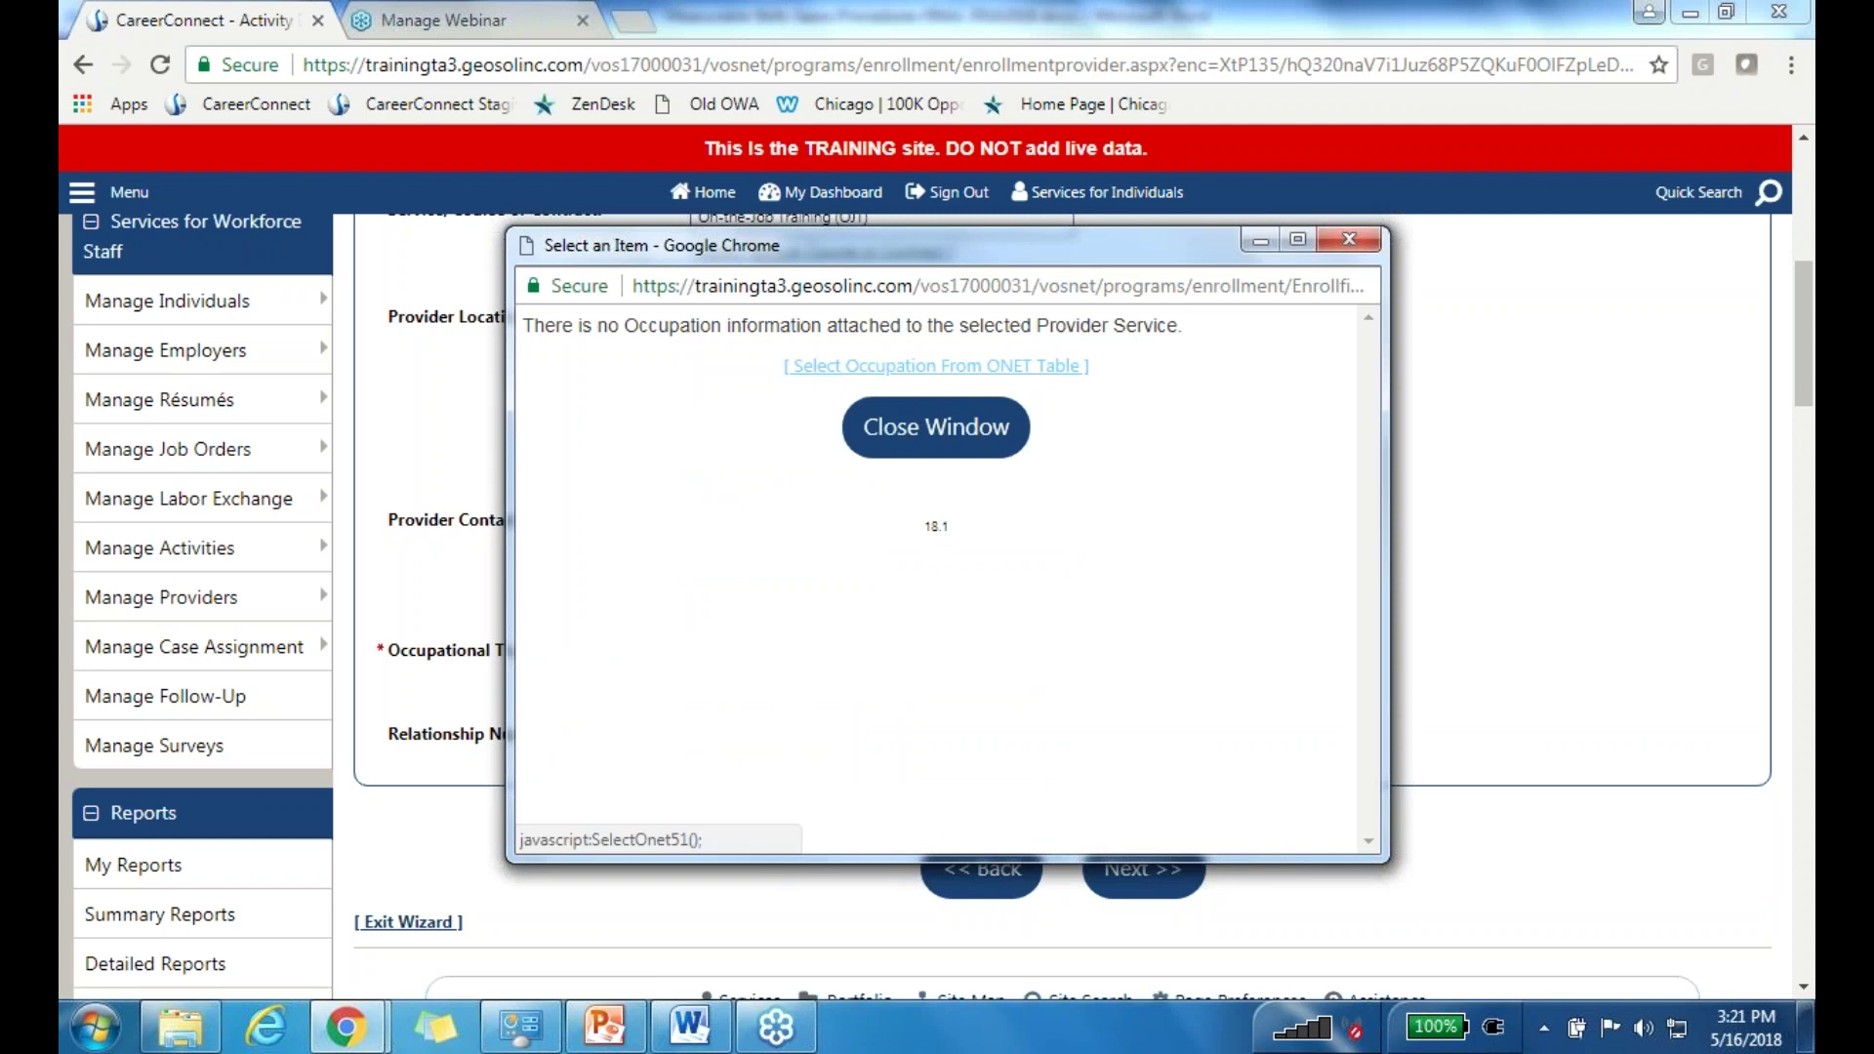
Step: Search ONET occupations for 'Accountant' to set training code 13201101 - Accountants
{"action": "left_click", "coordinate": [936, 365]}
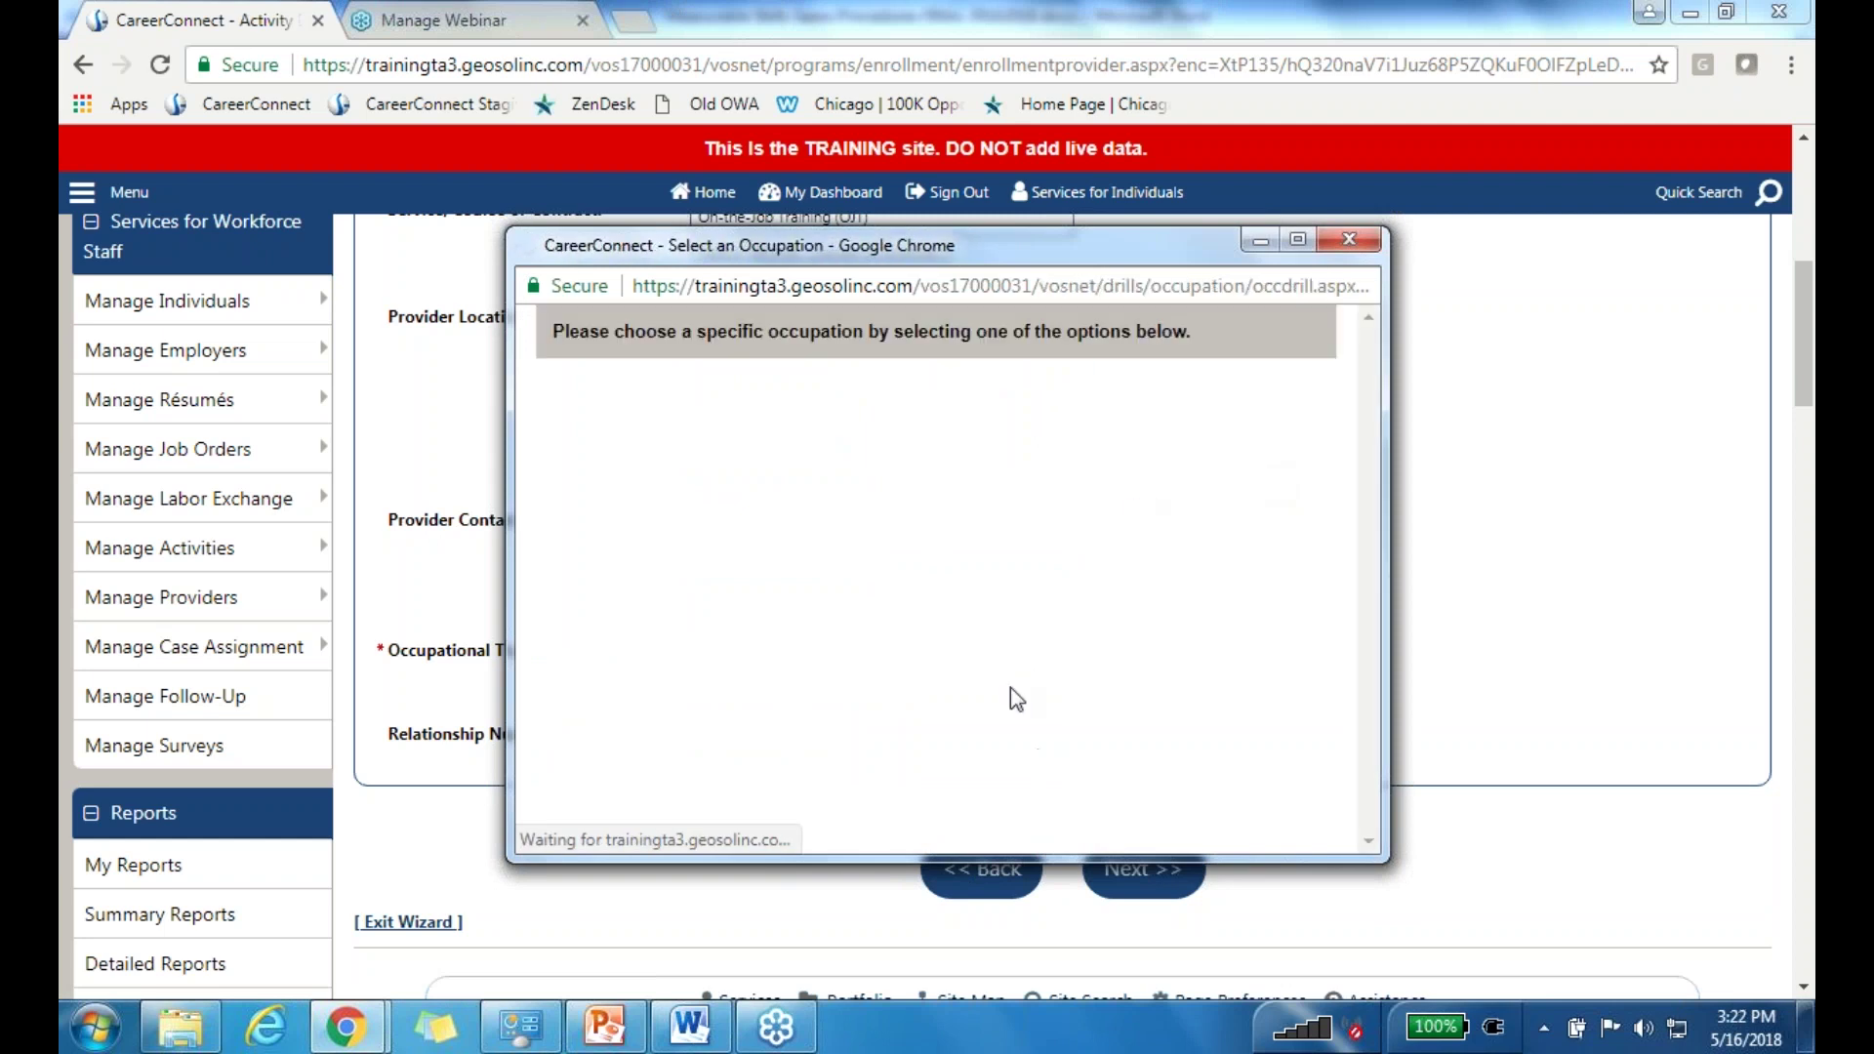
{"action": "left_click", "coordinate": [851, 813]}
{"action": "type", "text": "Accountant"}
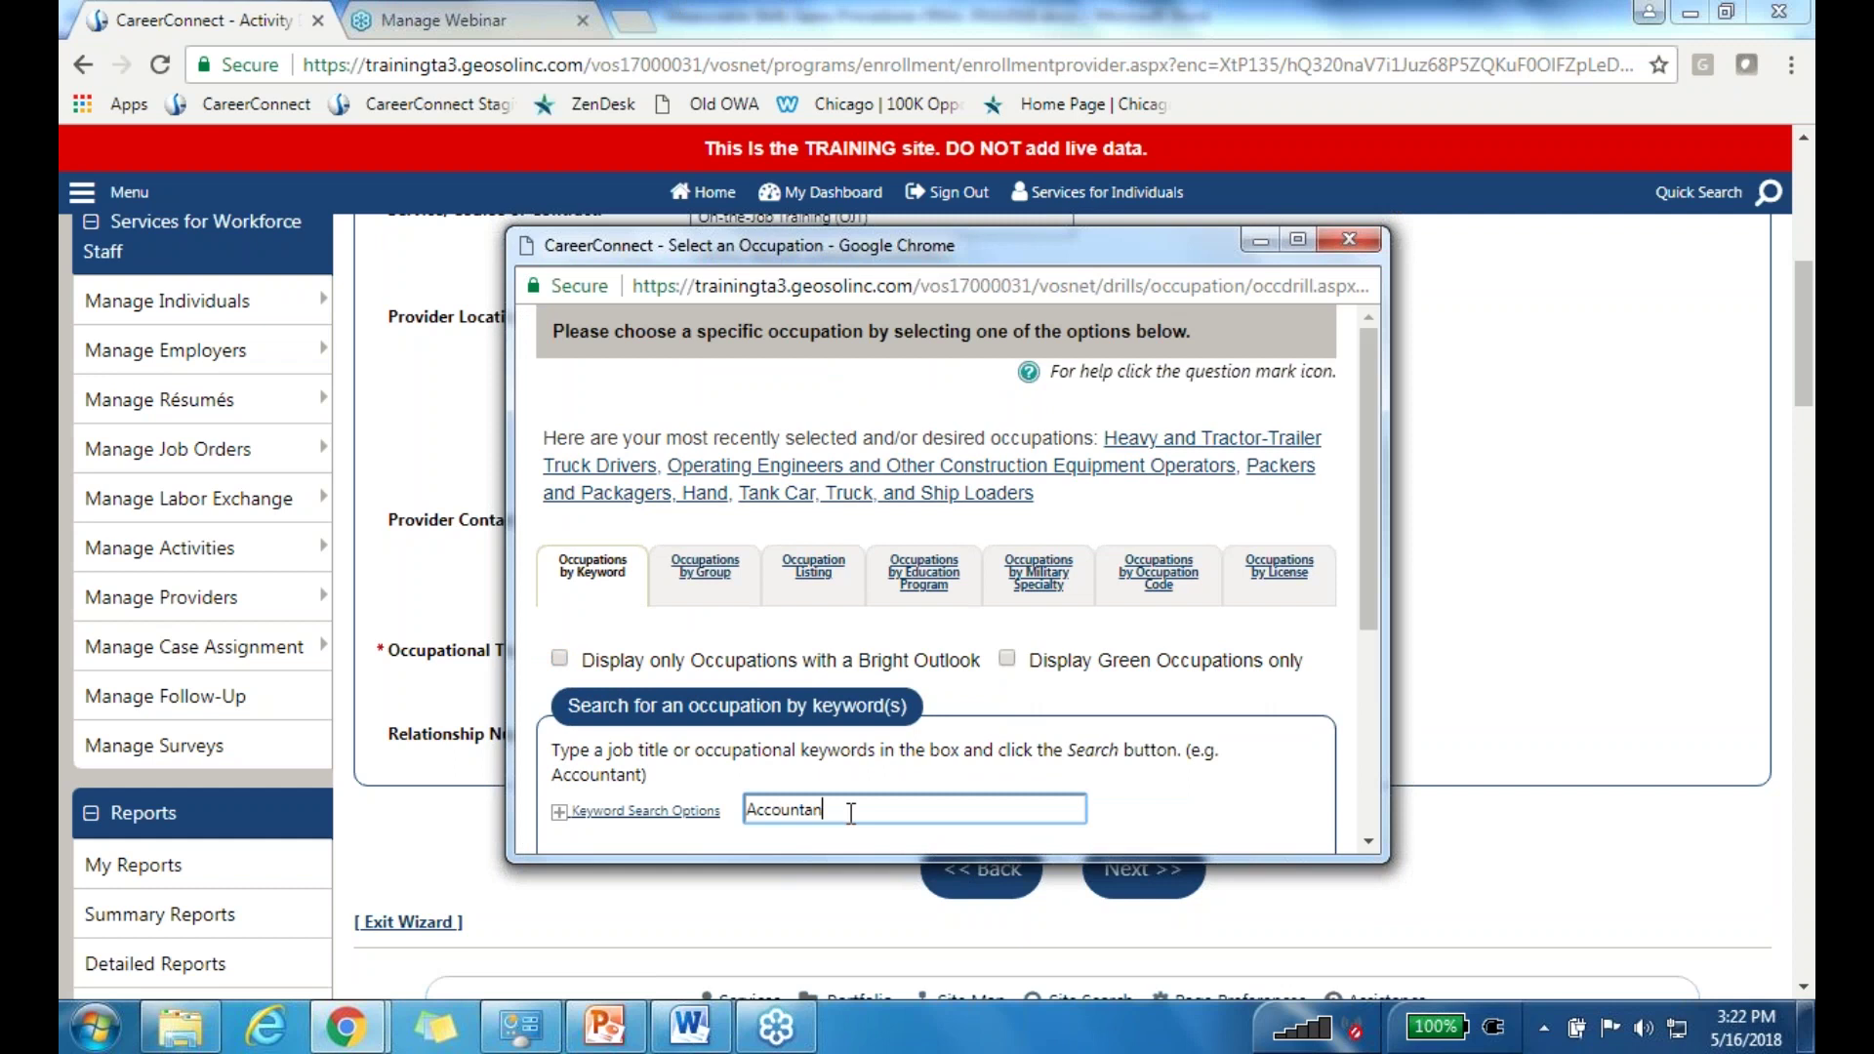
{"action": "left_click", "coordinate": [800, 839]}
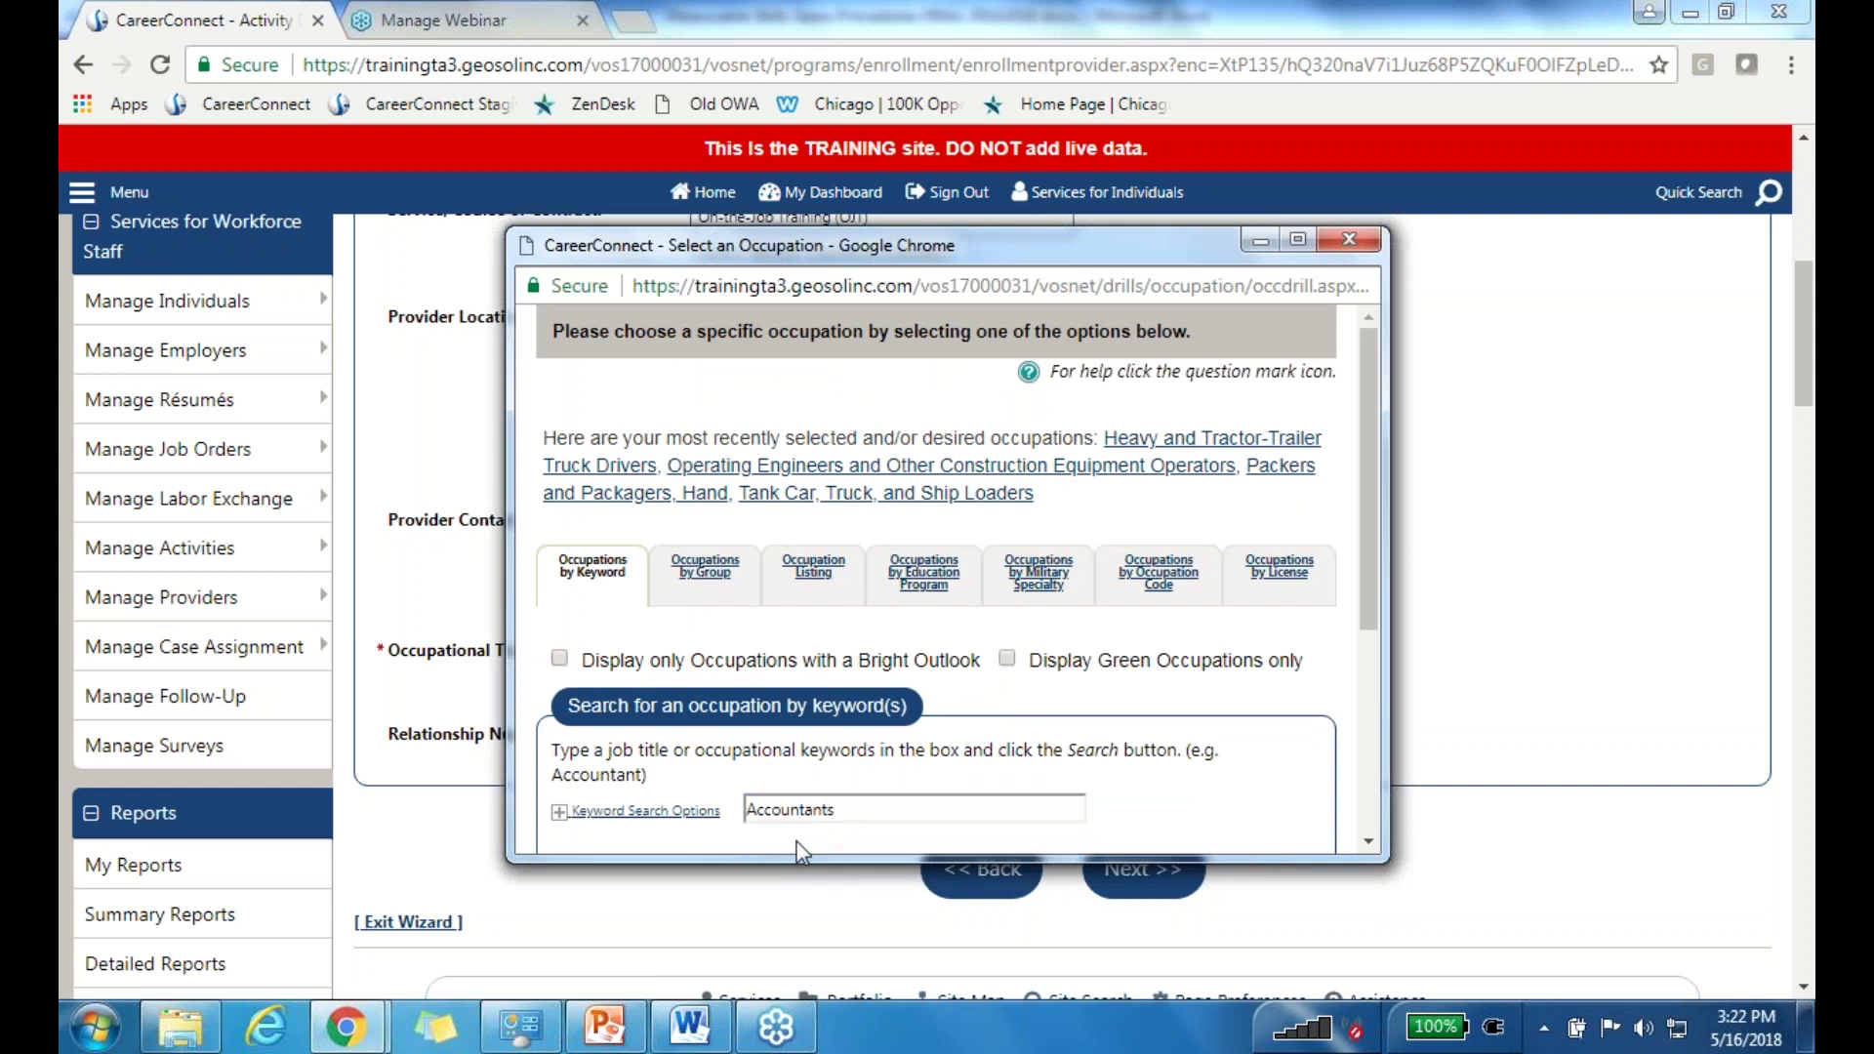
{"action": "left_click_drag", "start_coordinate": [1371, 586], "coordinate": [1378, 670]}
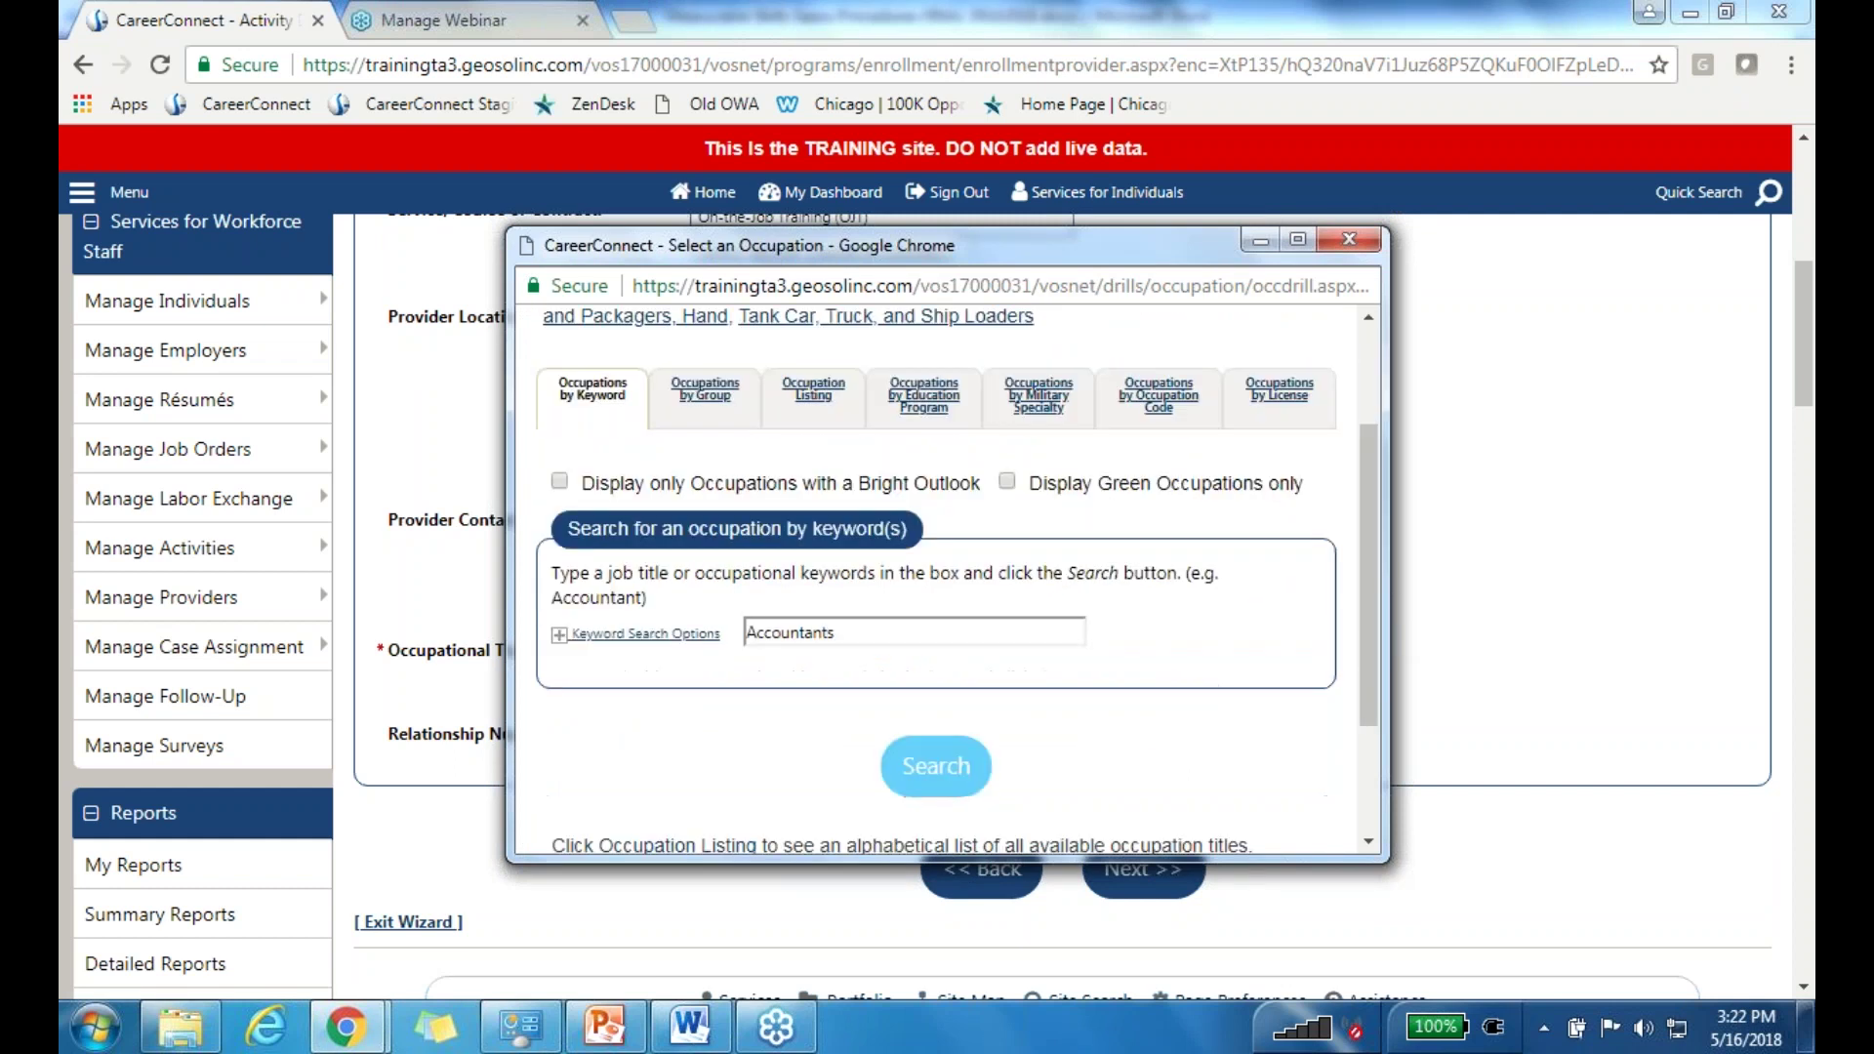
{"action": "left_click", "coordinate": [935, 766]}
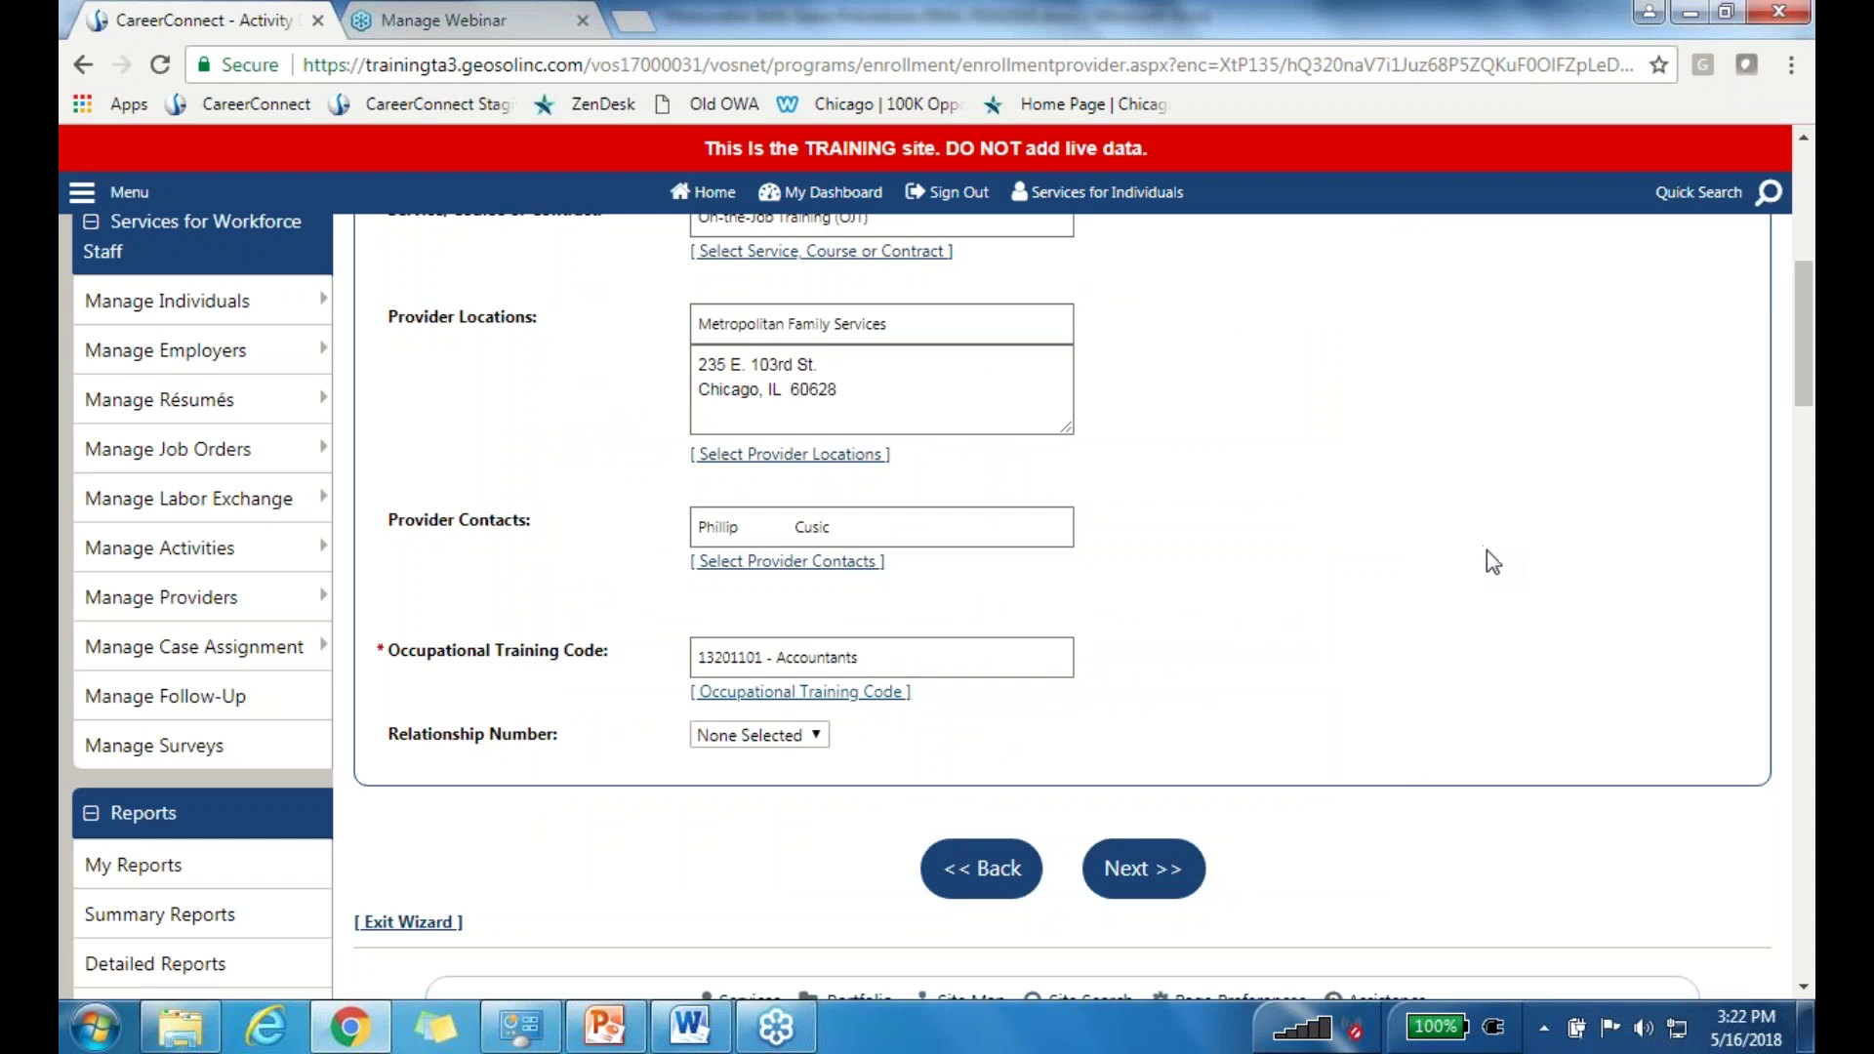
Step: Choose relationship number 7002400 and submit the service provider step
{"action": "scroll", "coordinate": [1431, 566], "scroll_direction": "down", "scroll_amount": 1}
{"action": "scroll", "coordinate": [1431, 565], "scroll_direction": "down", "scroll_amount": 2}
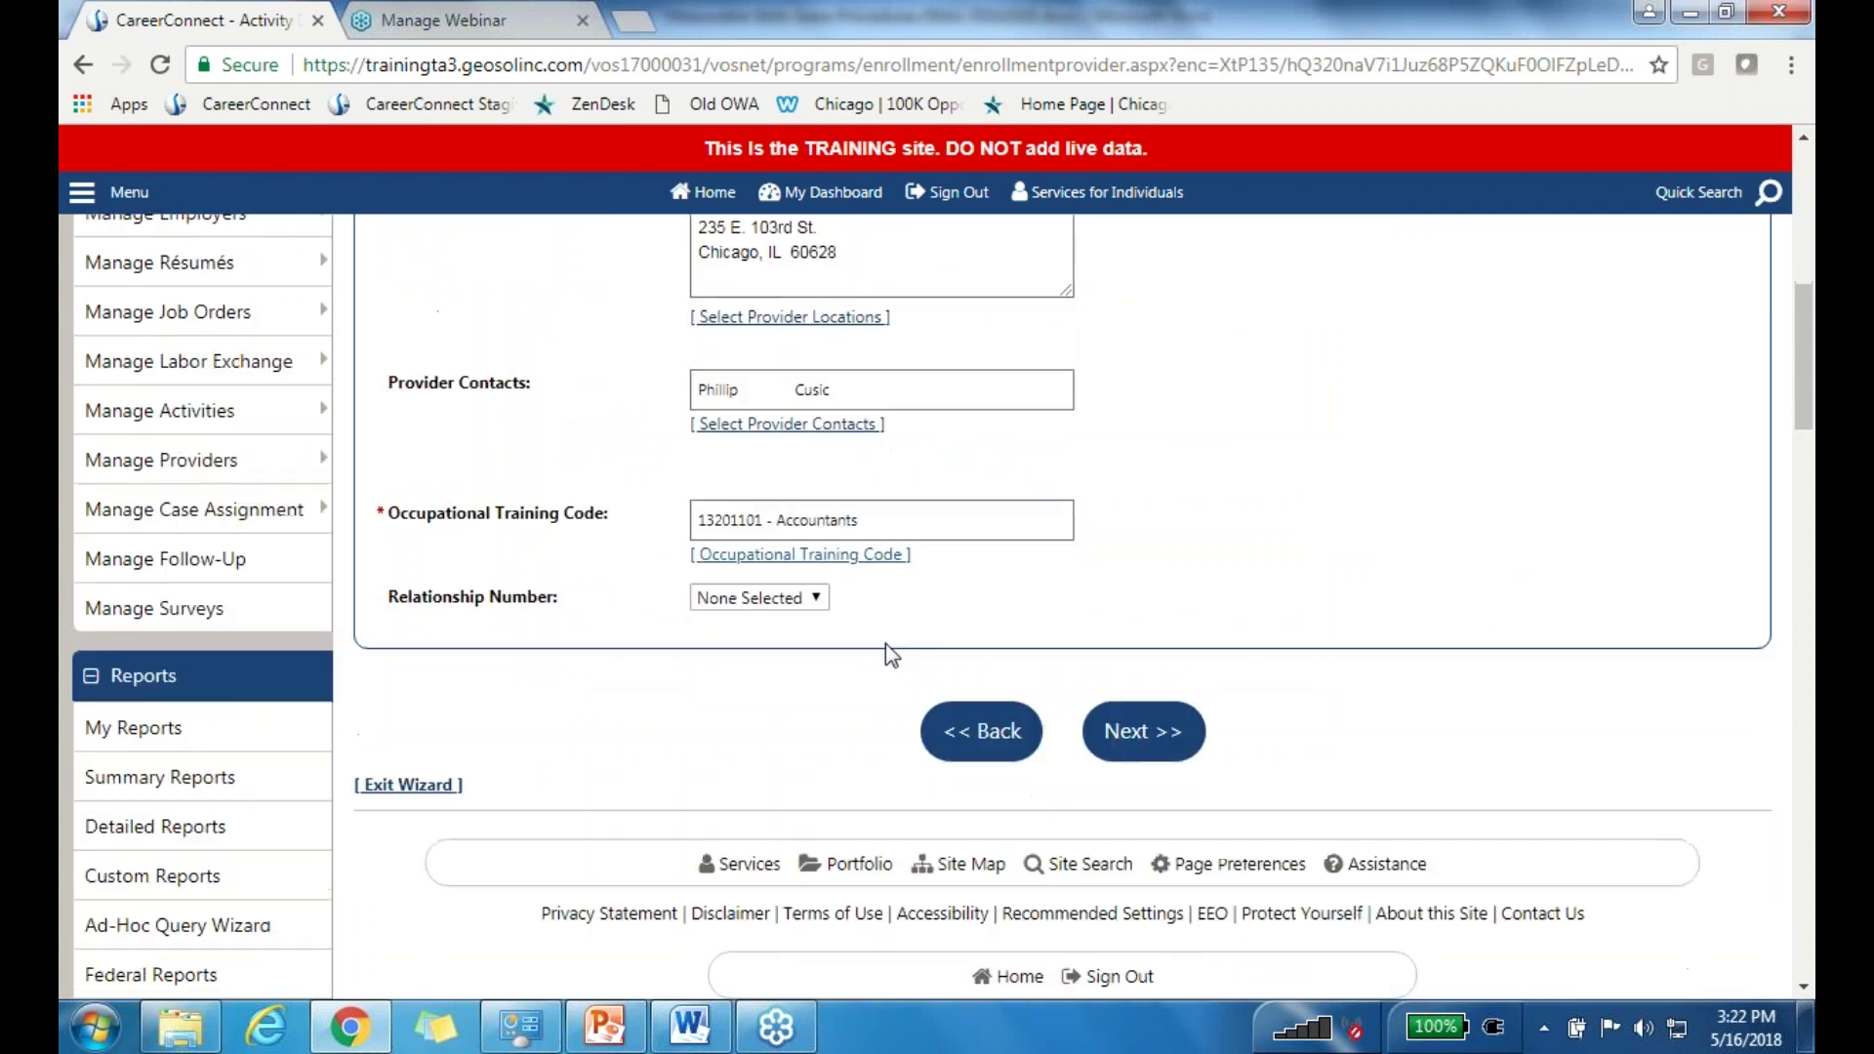
{"action": "left_click", "coordinate": [771, 595]}
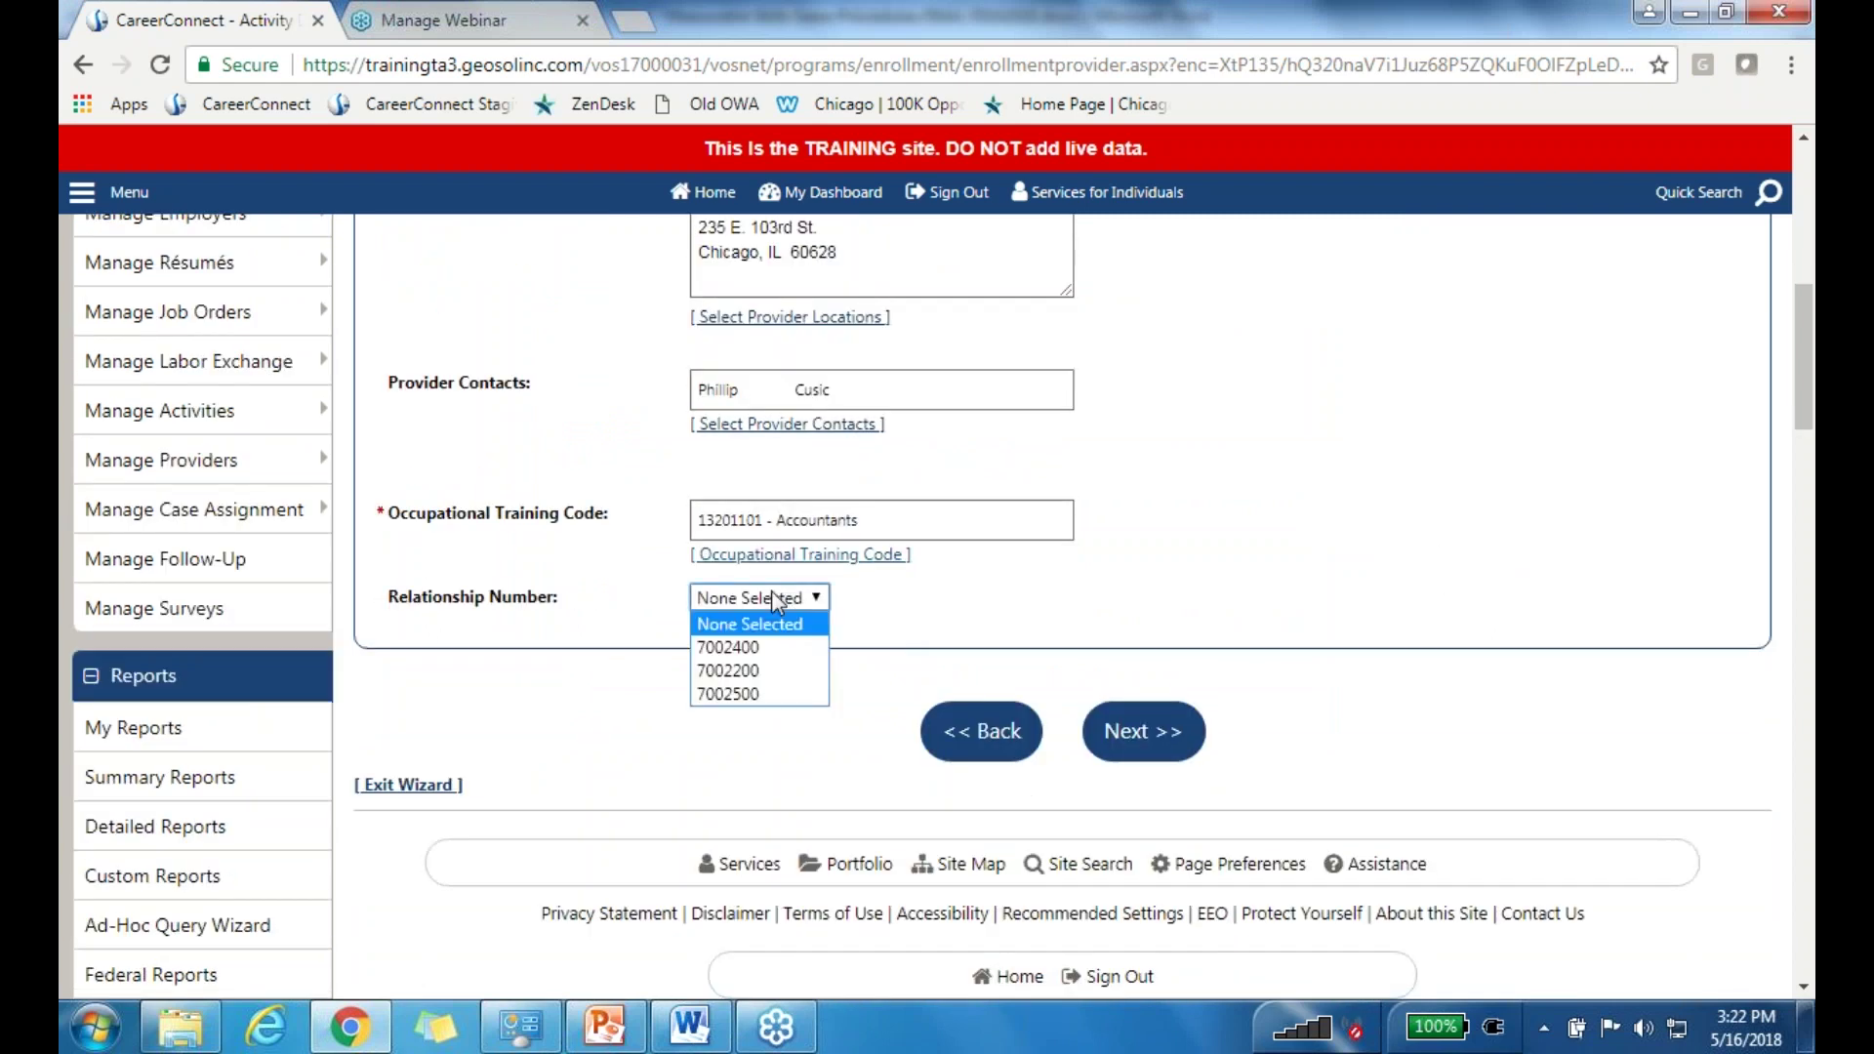
{"action": "left_click", "coordinate": [749, 649]}
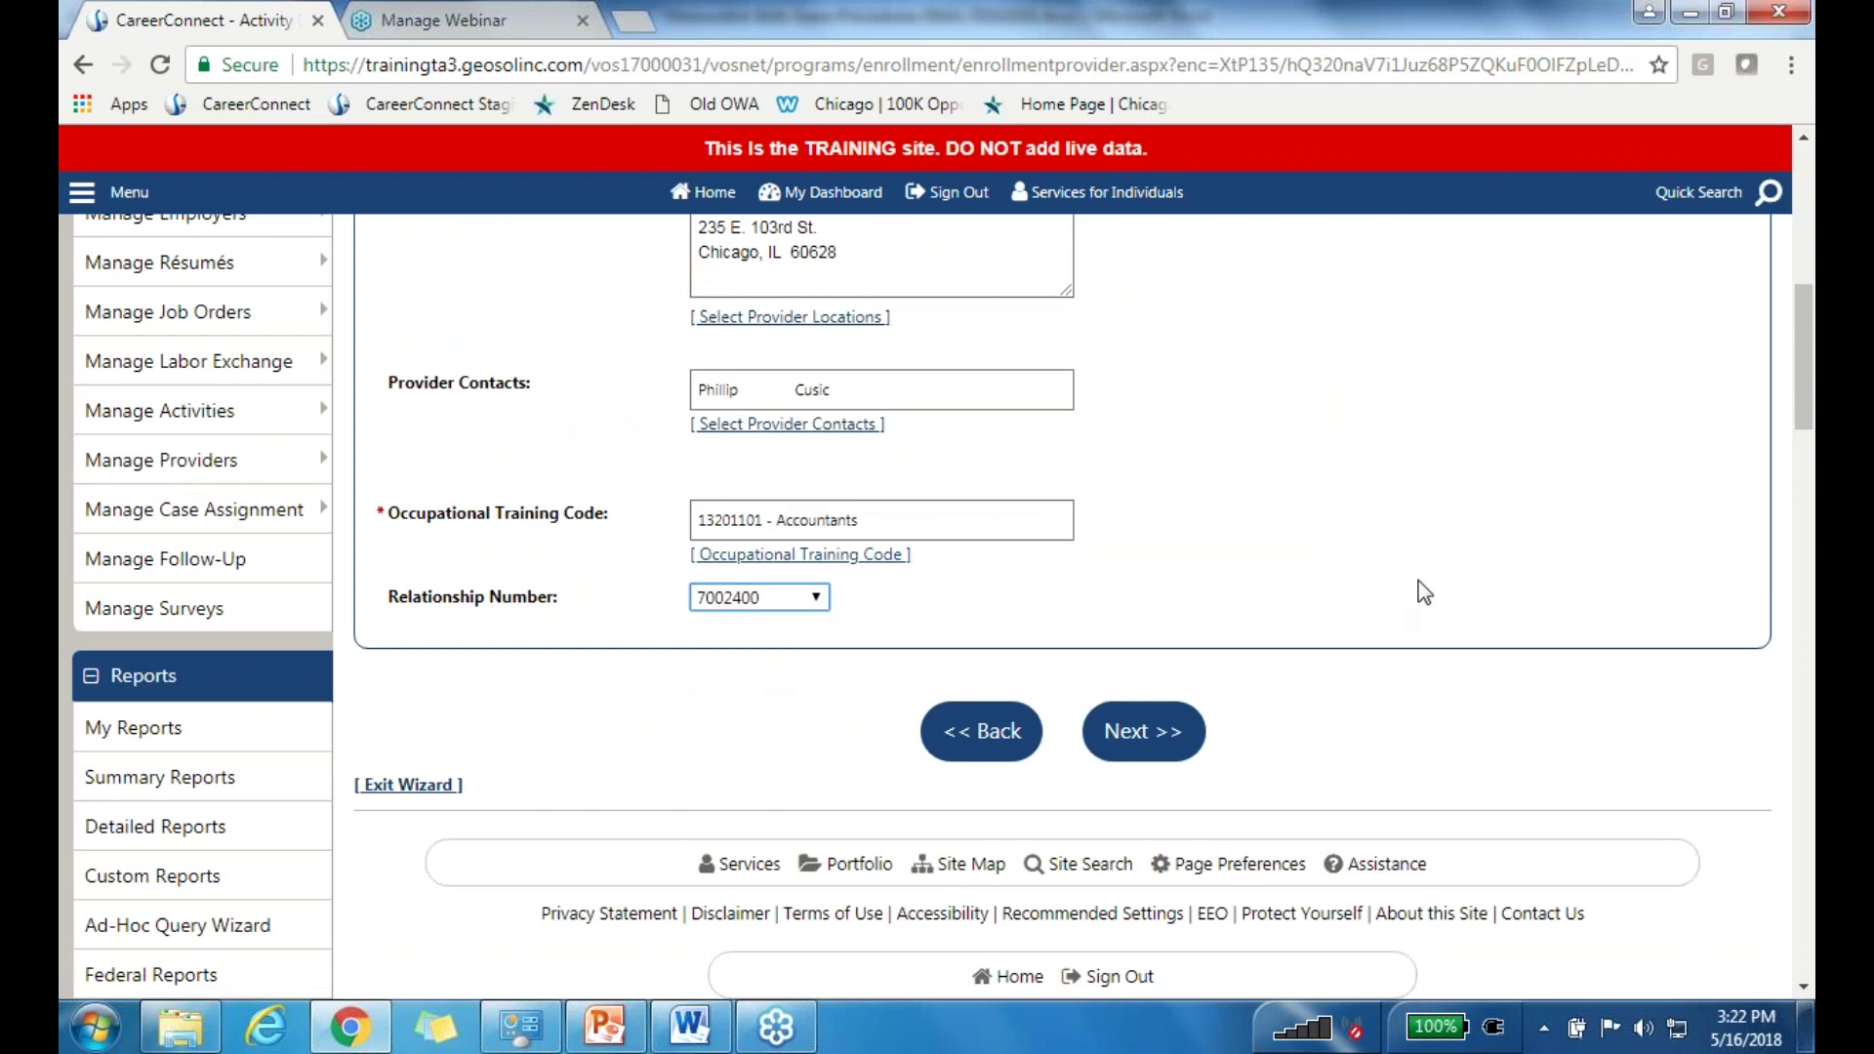
{"action": "left_click", "coordinate": [1145, 738]}
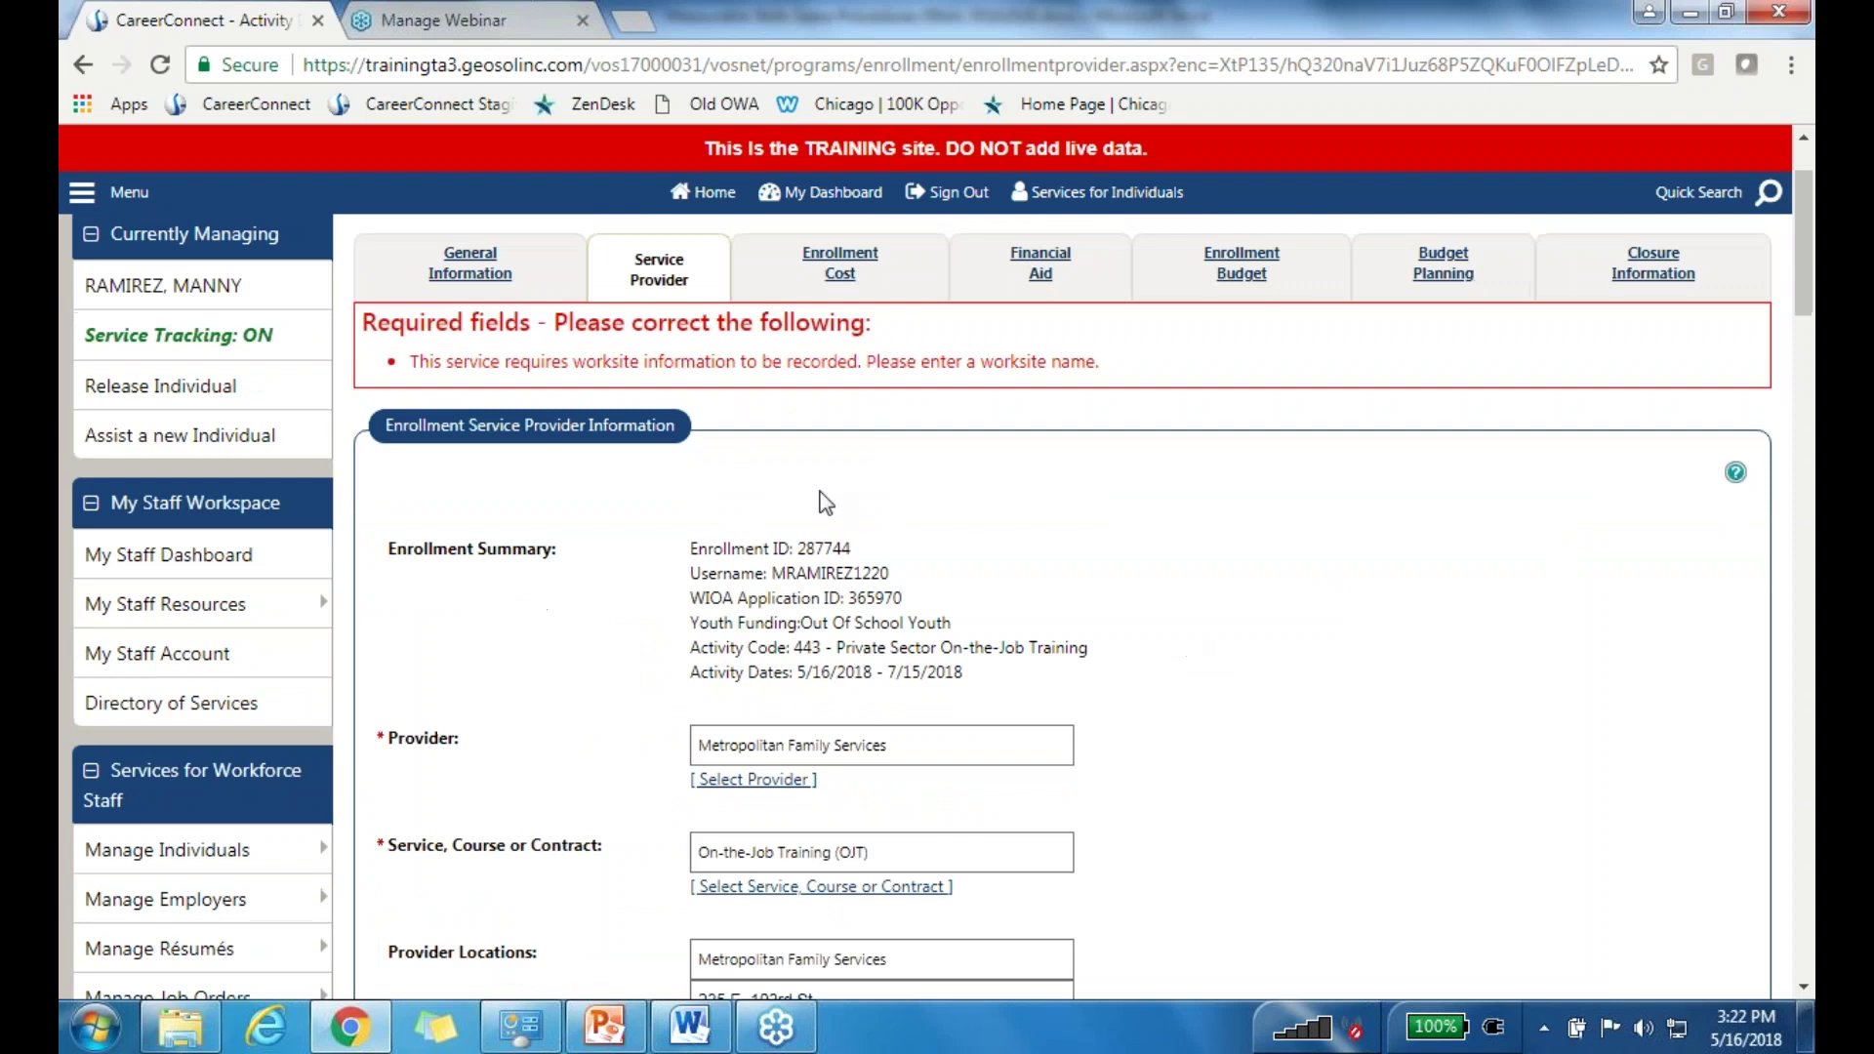
Step: Enter worksite 'ACME Actounting' at 69 W Washington, Chicago, Illinois 60602
{"action": "scroll", "coordinate": [956, 498], "scroll_direction": "down", "scroll_amount": 10}
{"action": "left_click", "coordinate": [788, 505]}
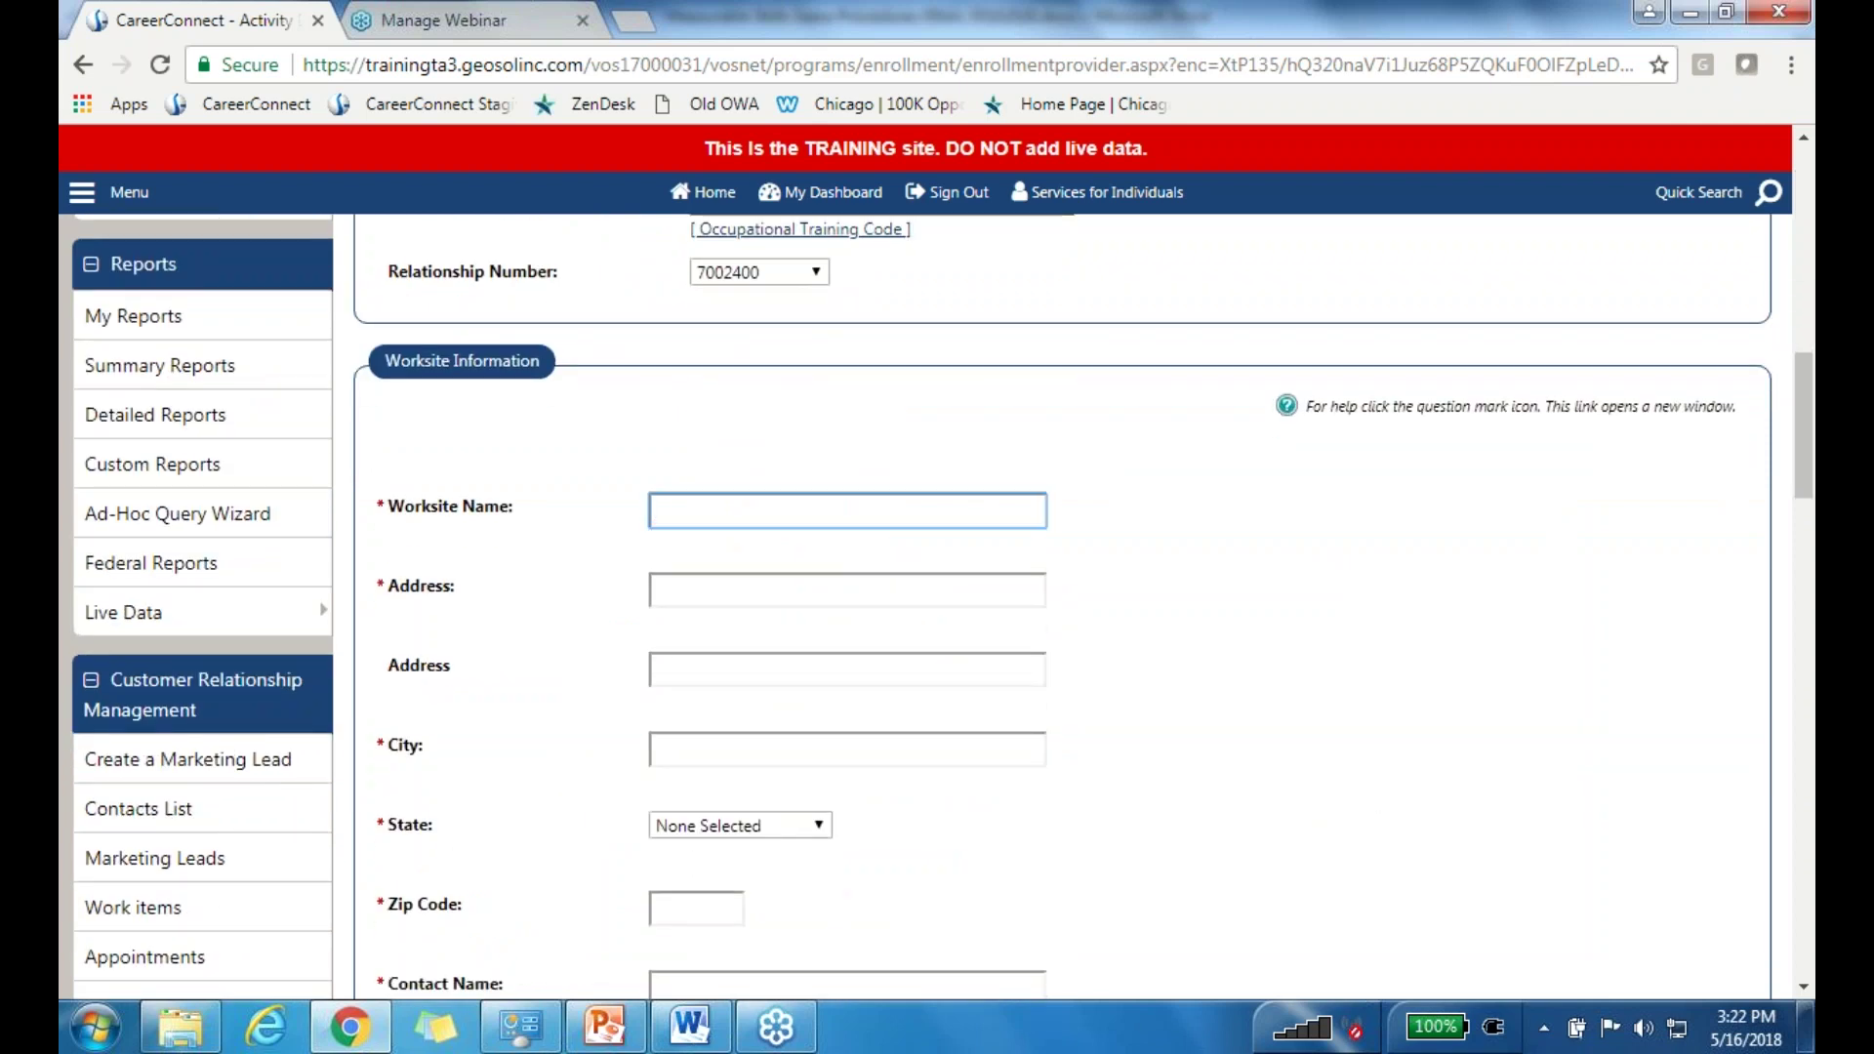
{"action": "type", "text": "ACME Act"}
{"action": "type", "text": "ounting"}
{"action": "key", "text": "Tab"}
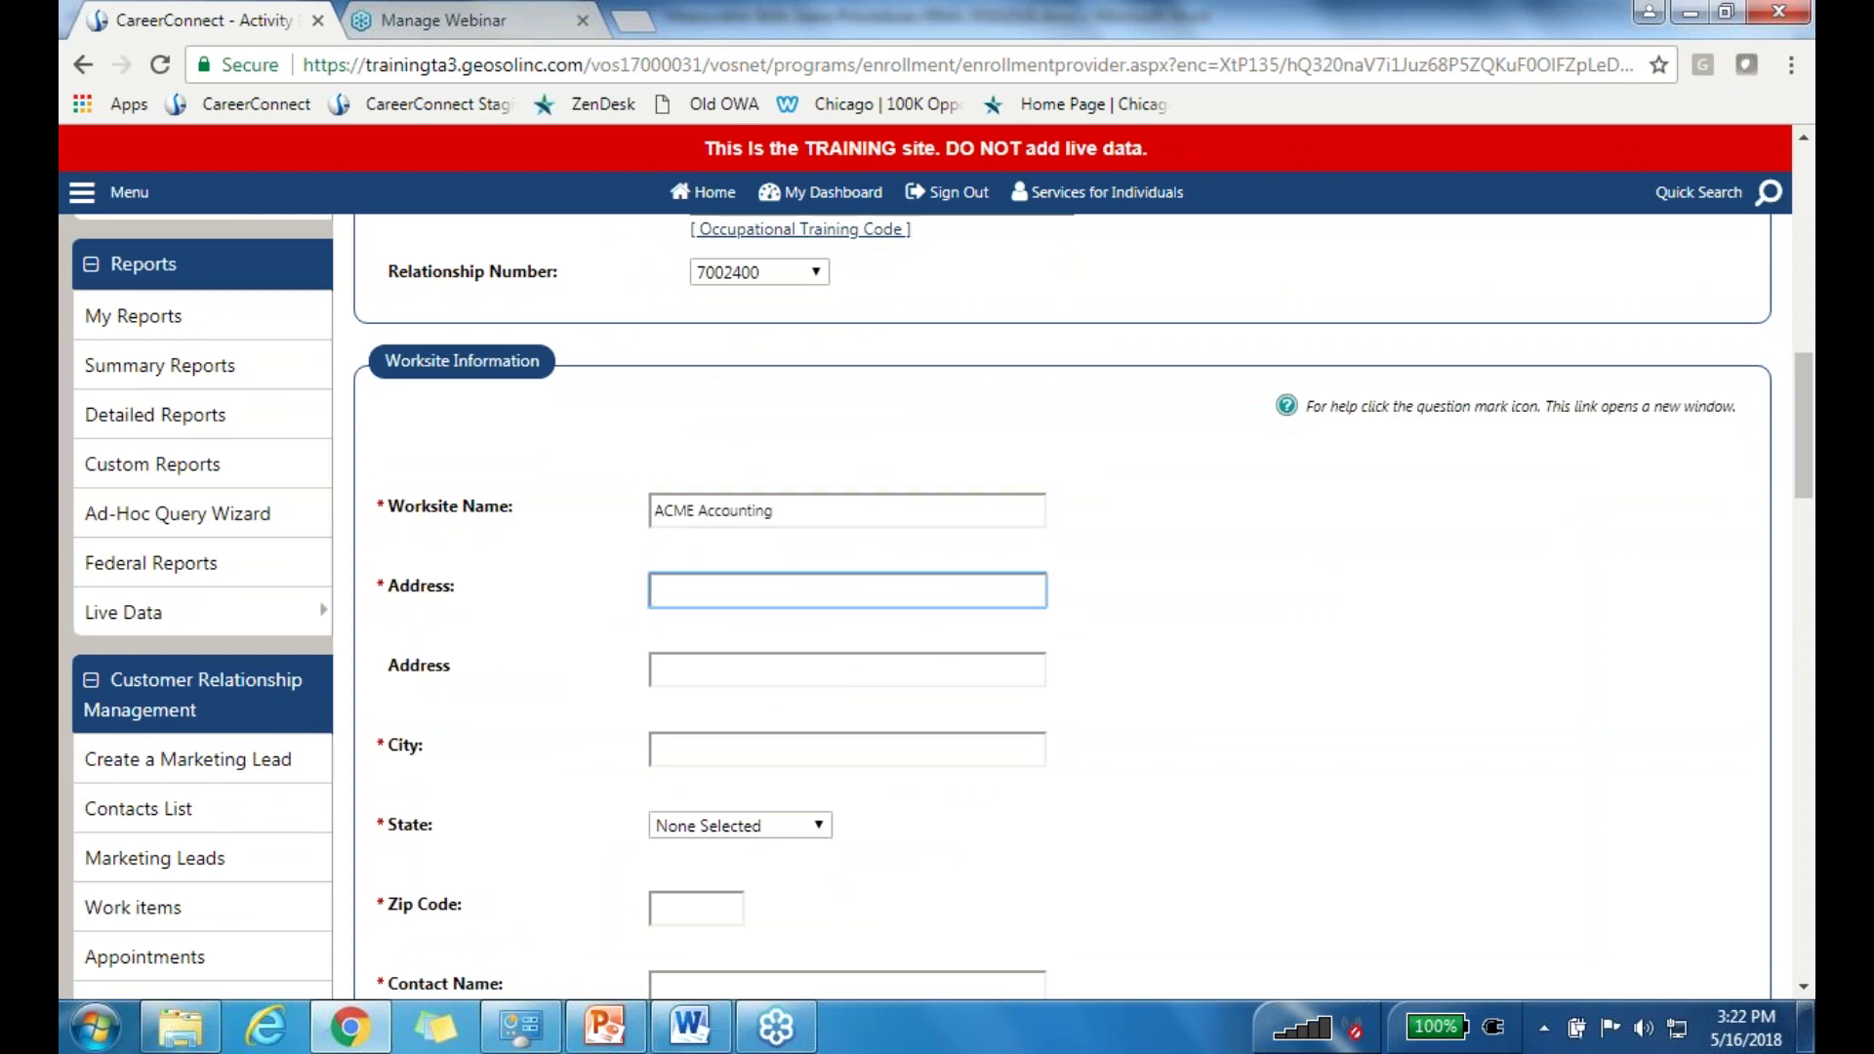
{"action": "type", "text": "69 W Washington"}
{"action": "left_click", "coordinate": [847, 749]}
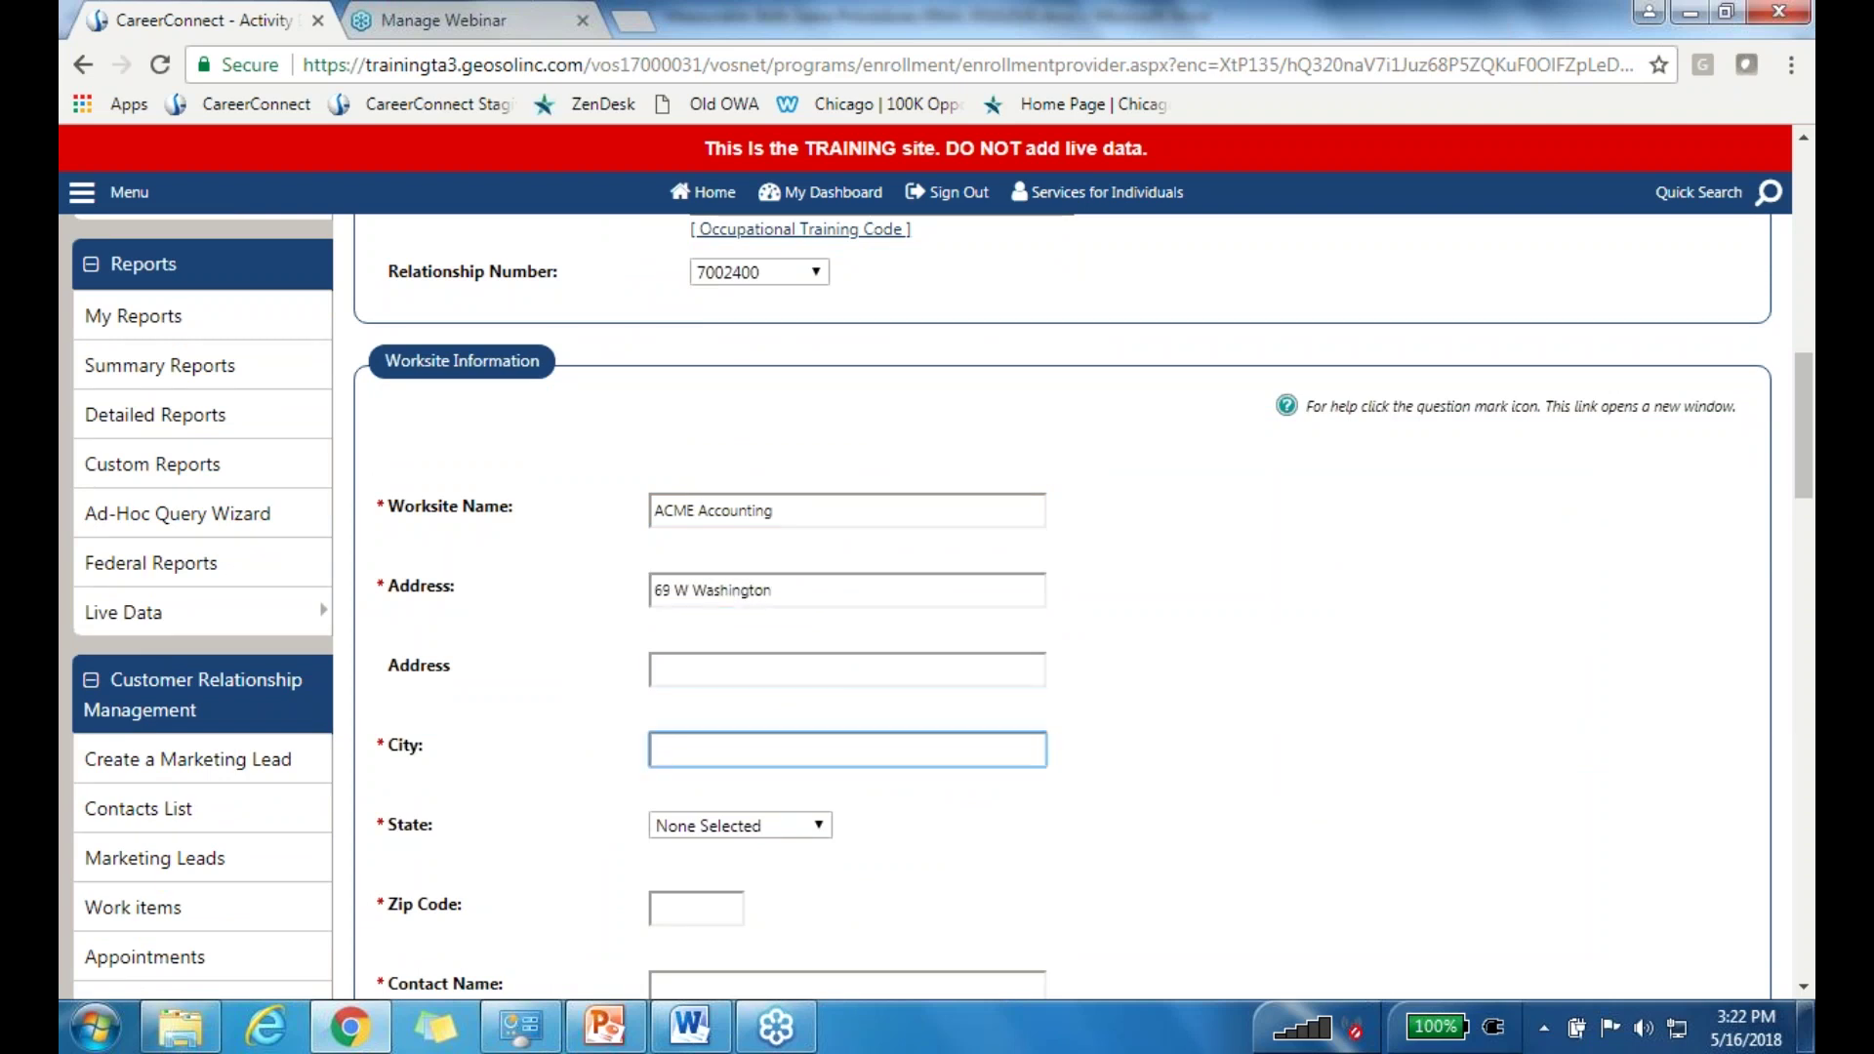
{"action": "left_click", "coordinate": [740, 826]}
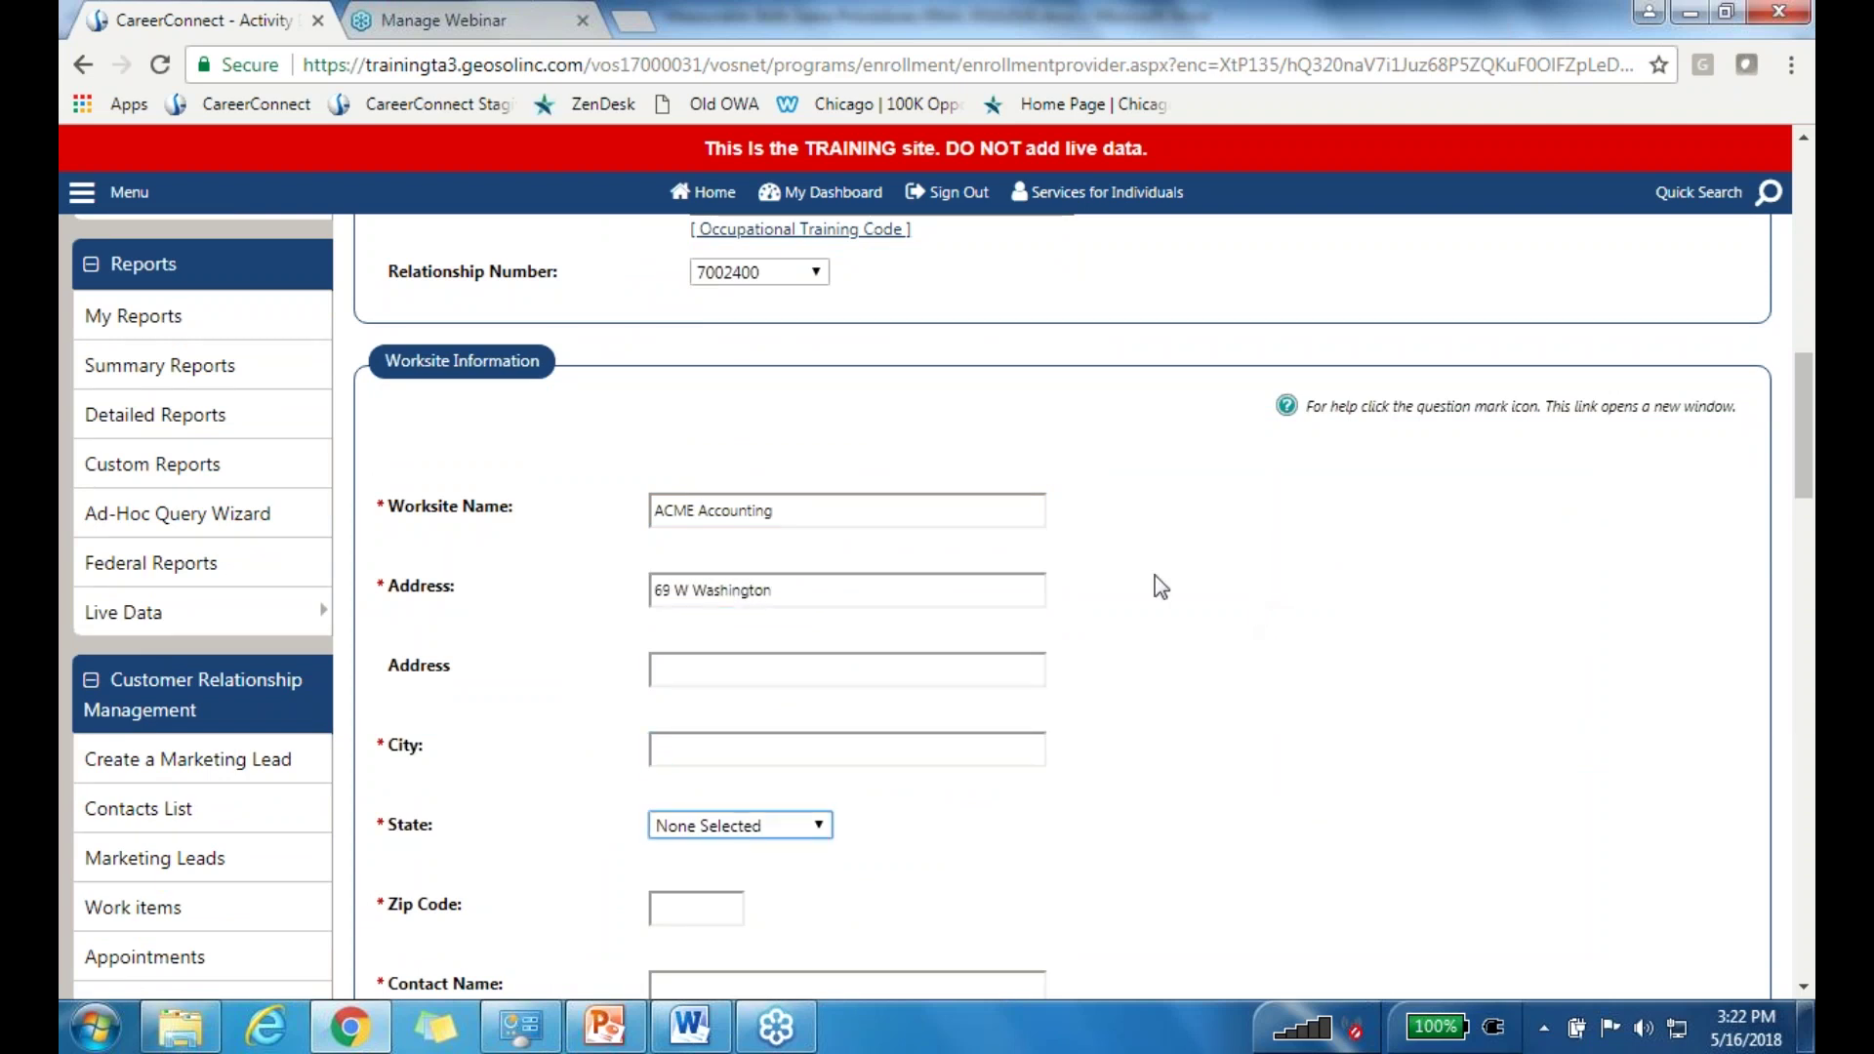
{"action": "left_click", "coordinate": [845, 752]}
{"action": "type", "text": "Chicago"}
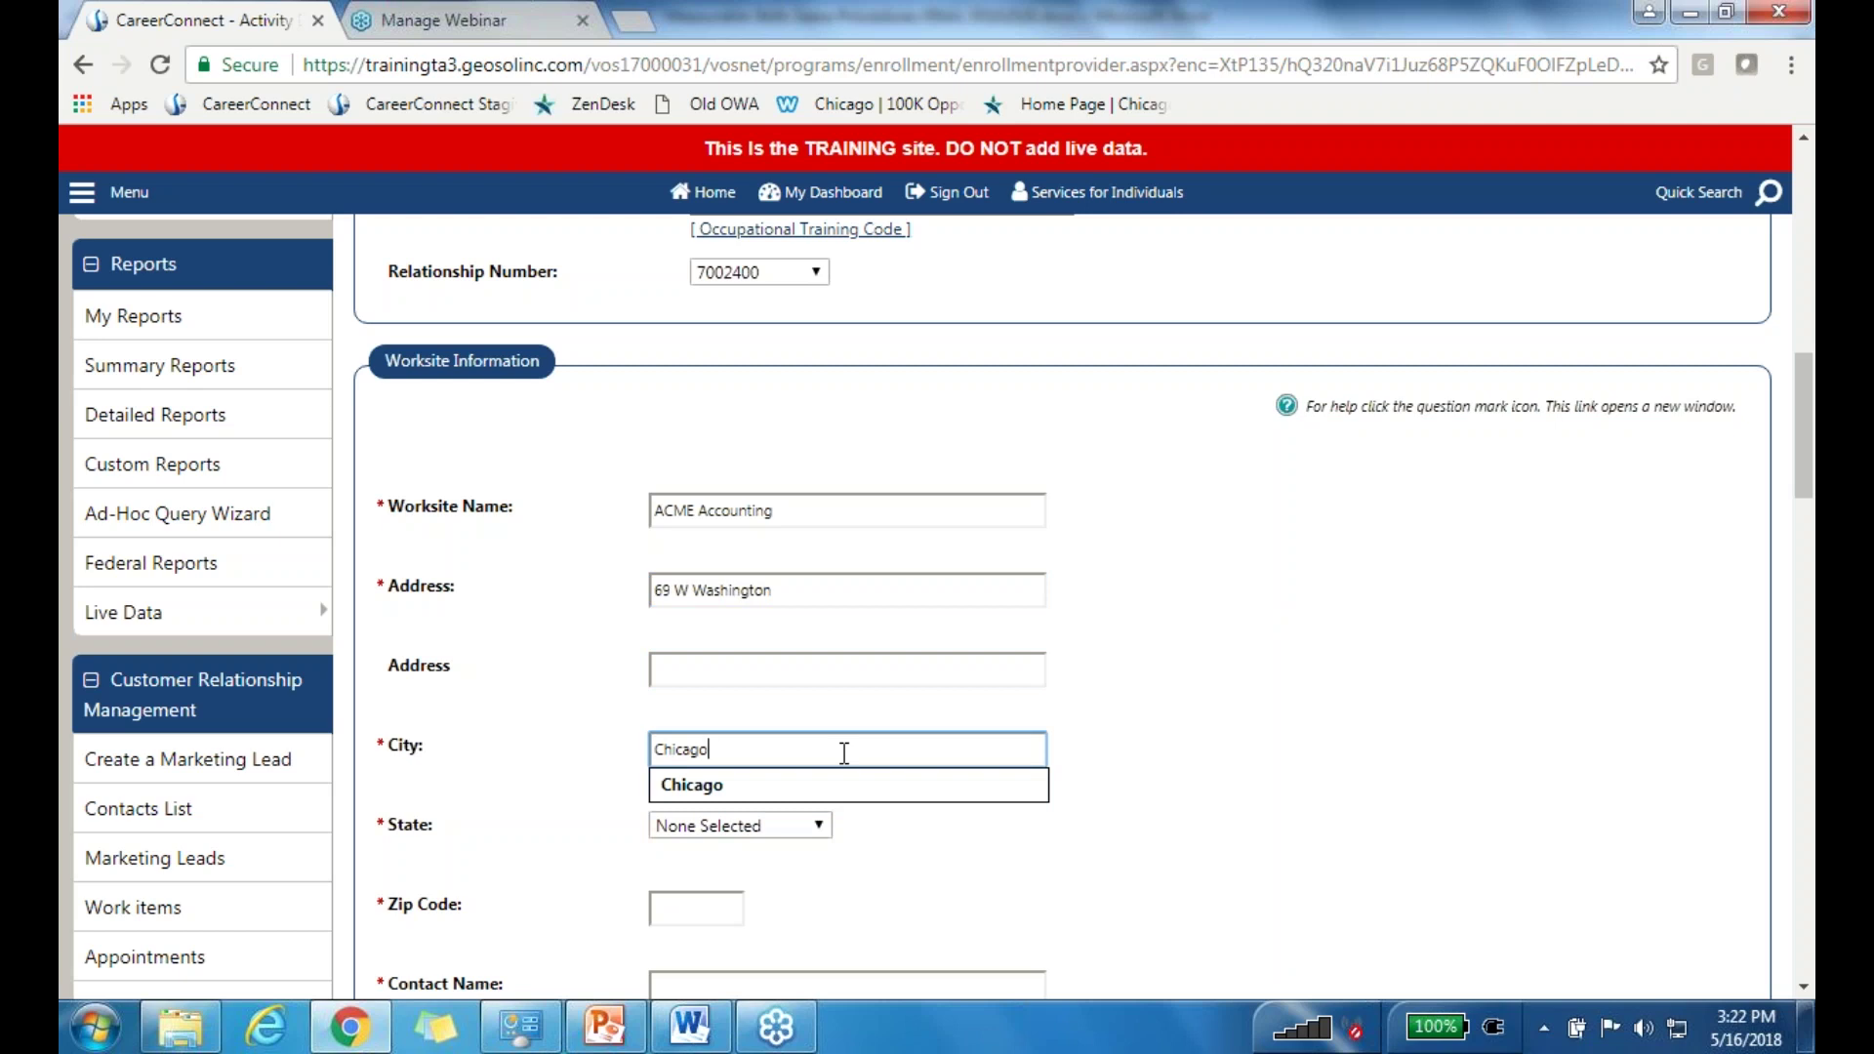
{"action": "key", "text": "Tab"}
{"action": "key", "text": "i"}
{"action": "key", "text": "l"}
{"action": "key", "text": "Tab"}
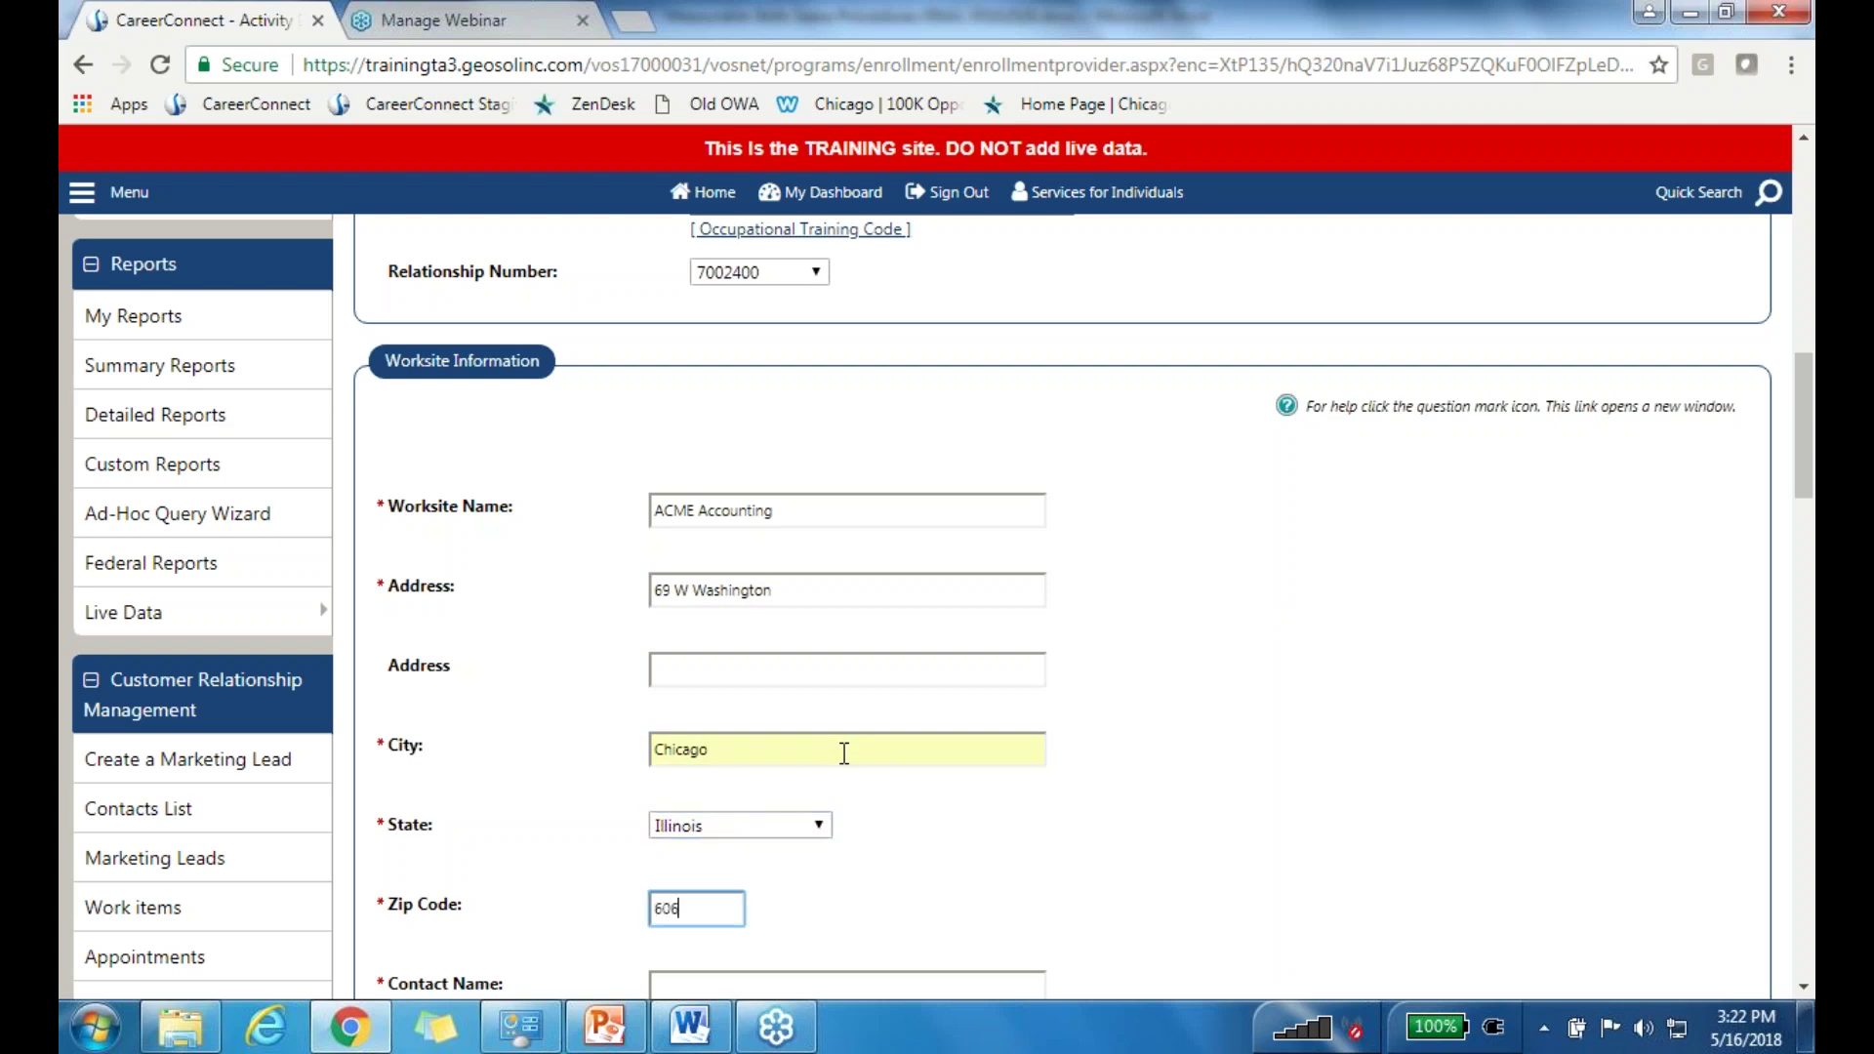
{"action": "type", "text": "60602"}
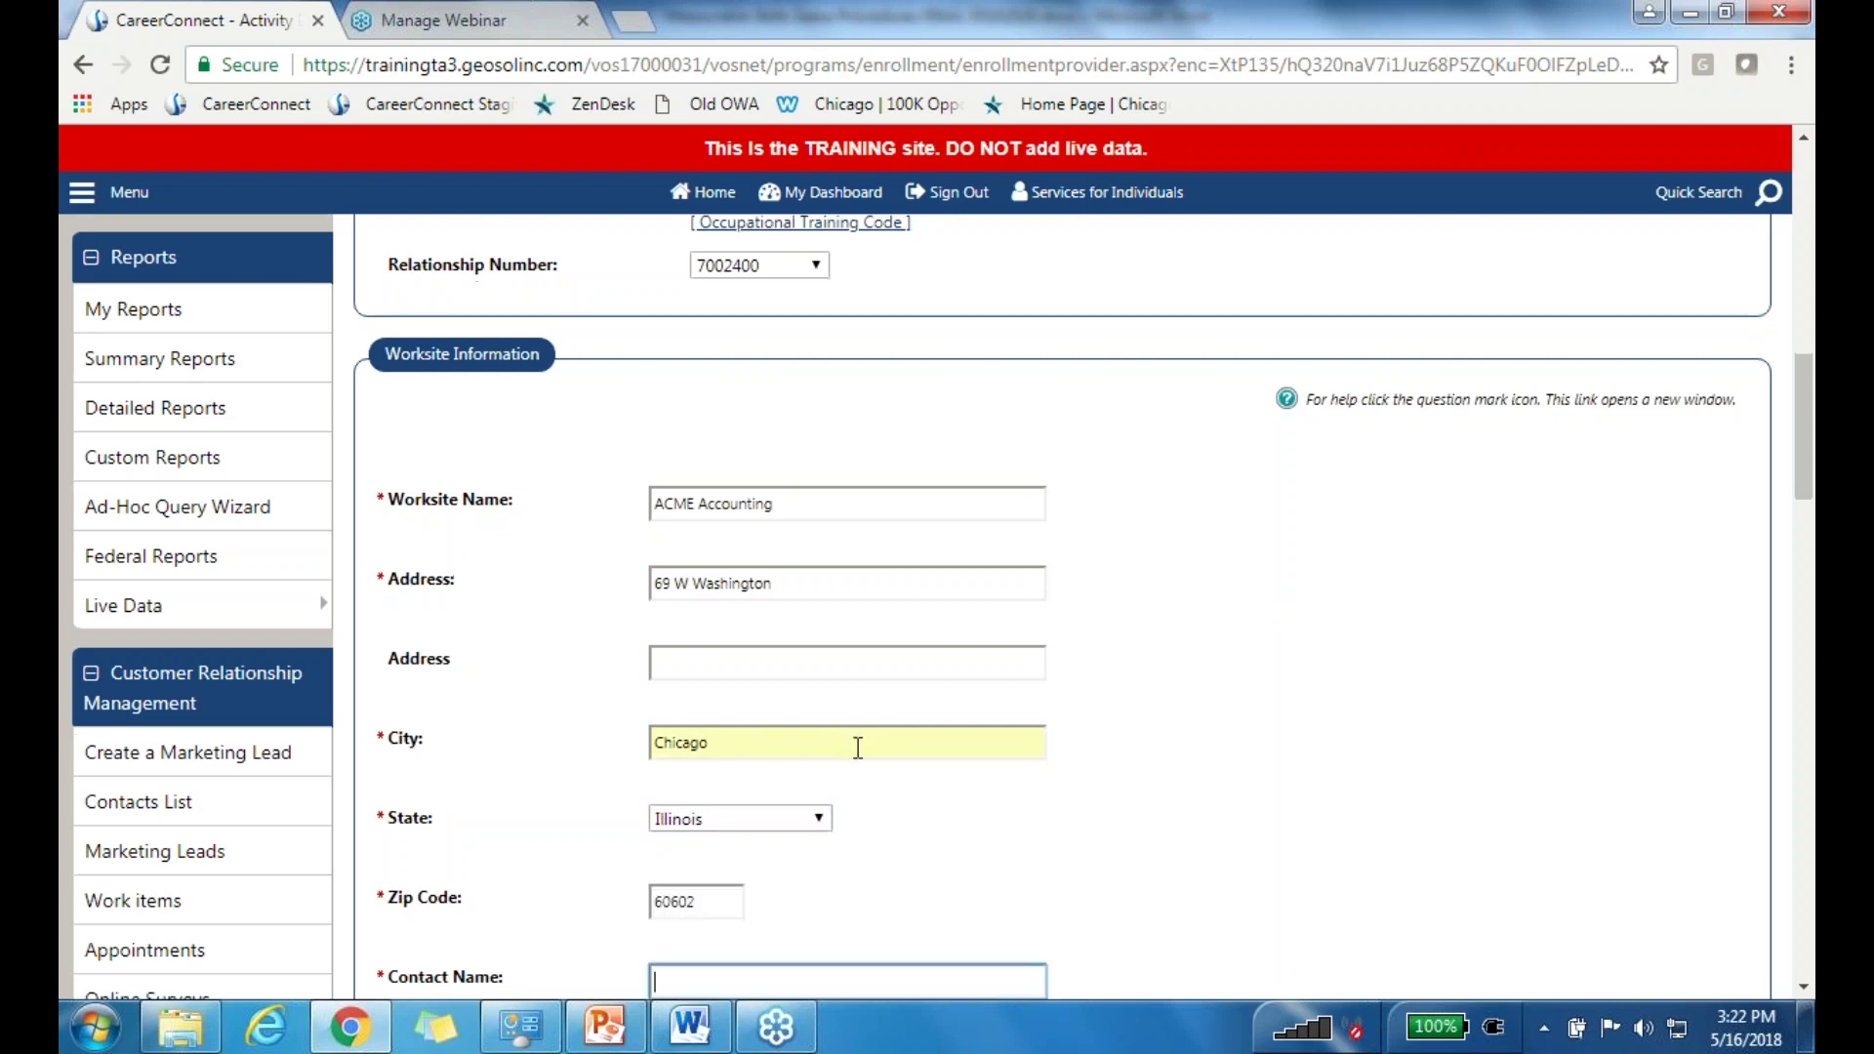
{"action": "key", "text": "Tab"}
Step: Enter the worksite contact's name and phone, a $20.00 hourly wage and 40 weekly hours
{"action": "left_click", "coordinate": [1005, 574]}
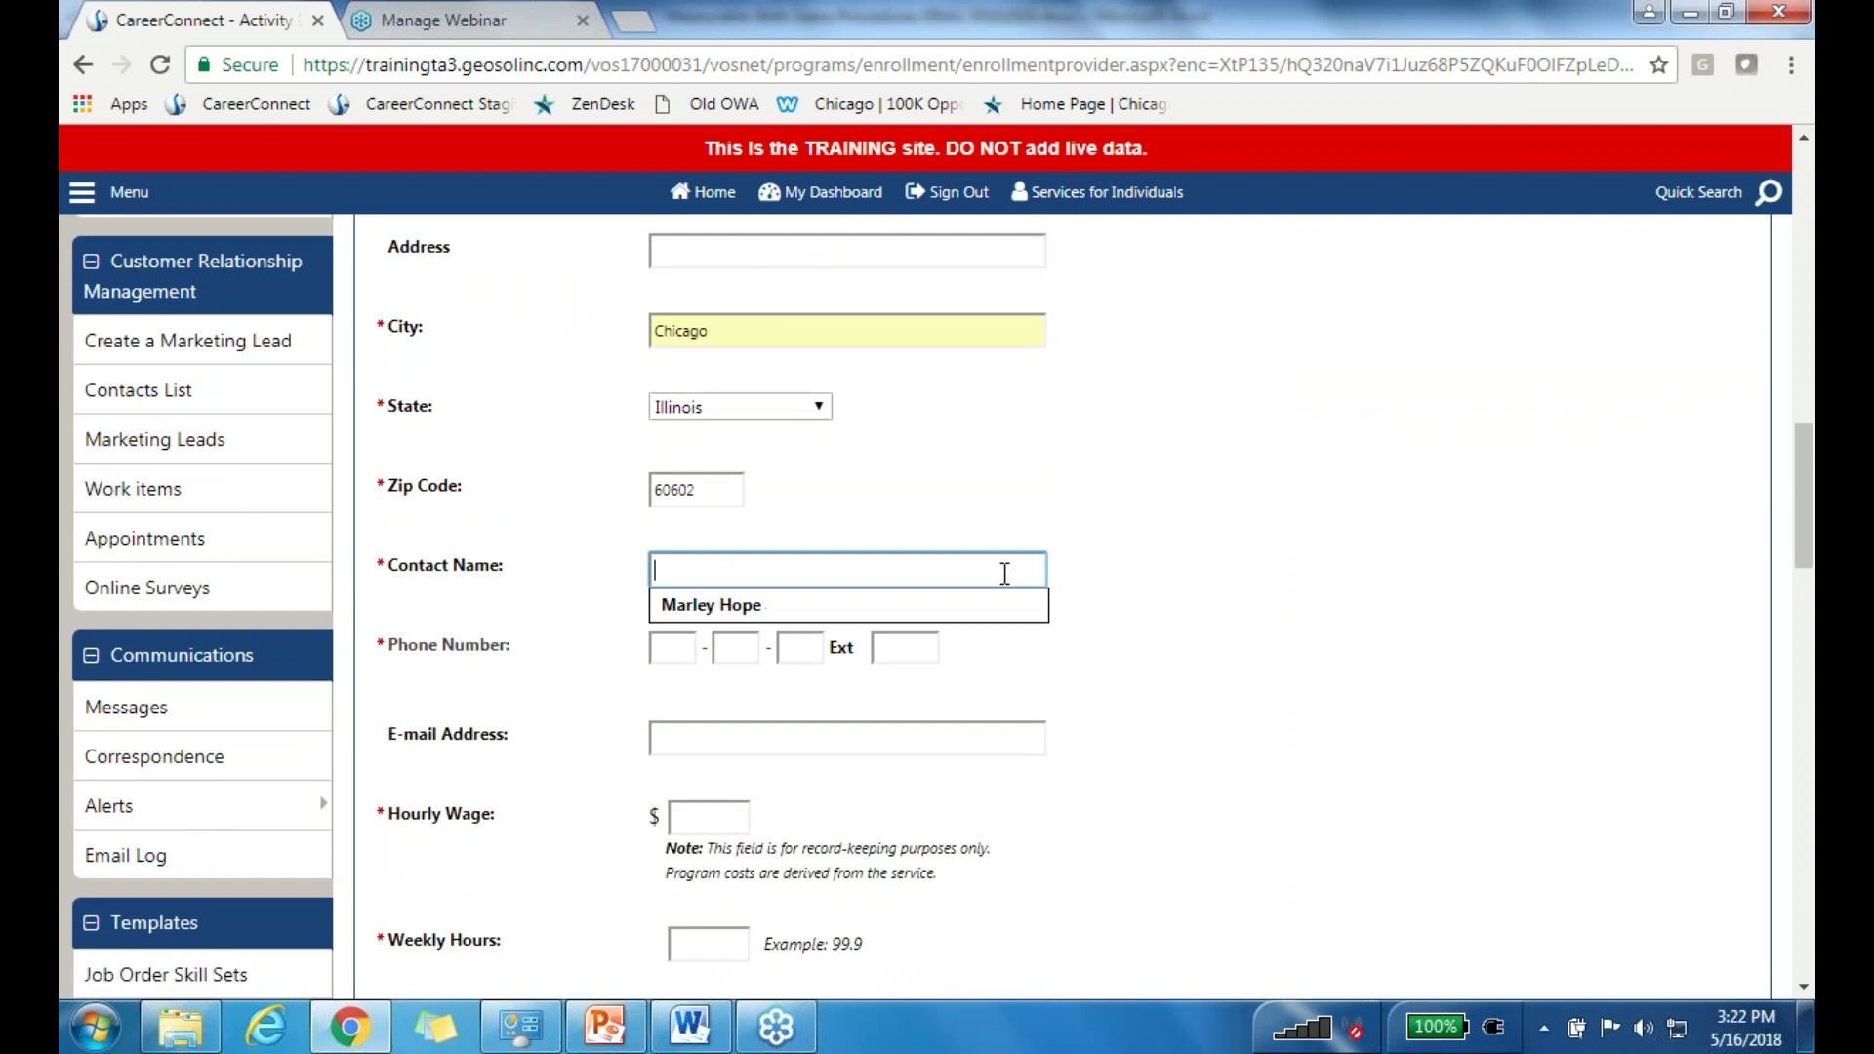
{"action": "type", "text": "Money Bags"}
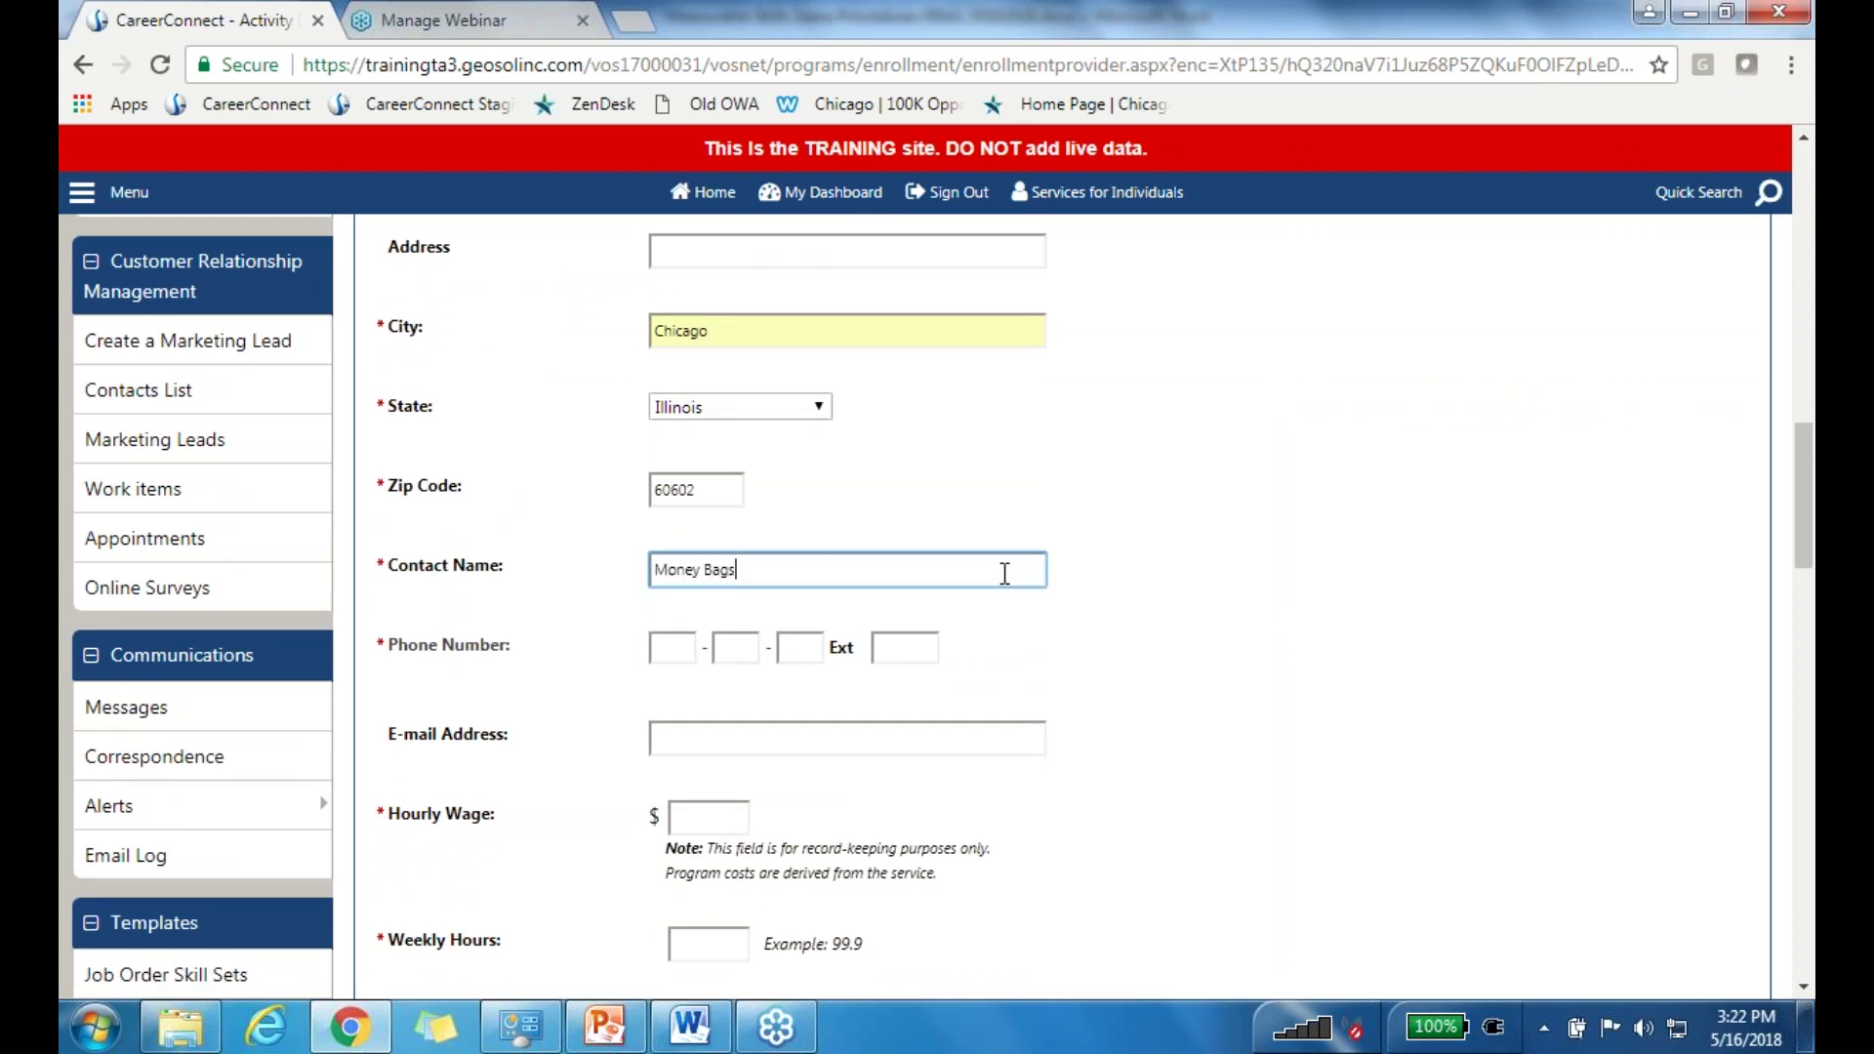
{"action": "key", "text": "Tab"}
{"action": "type", "text": "312 - 555 - 1212"}
{"action": "left_click", "coordinate": [709, 817]}
{"action": "type", "text": "20"}
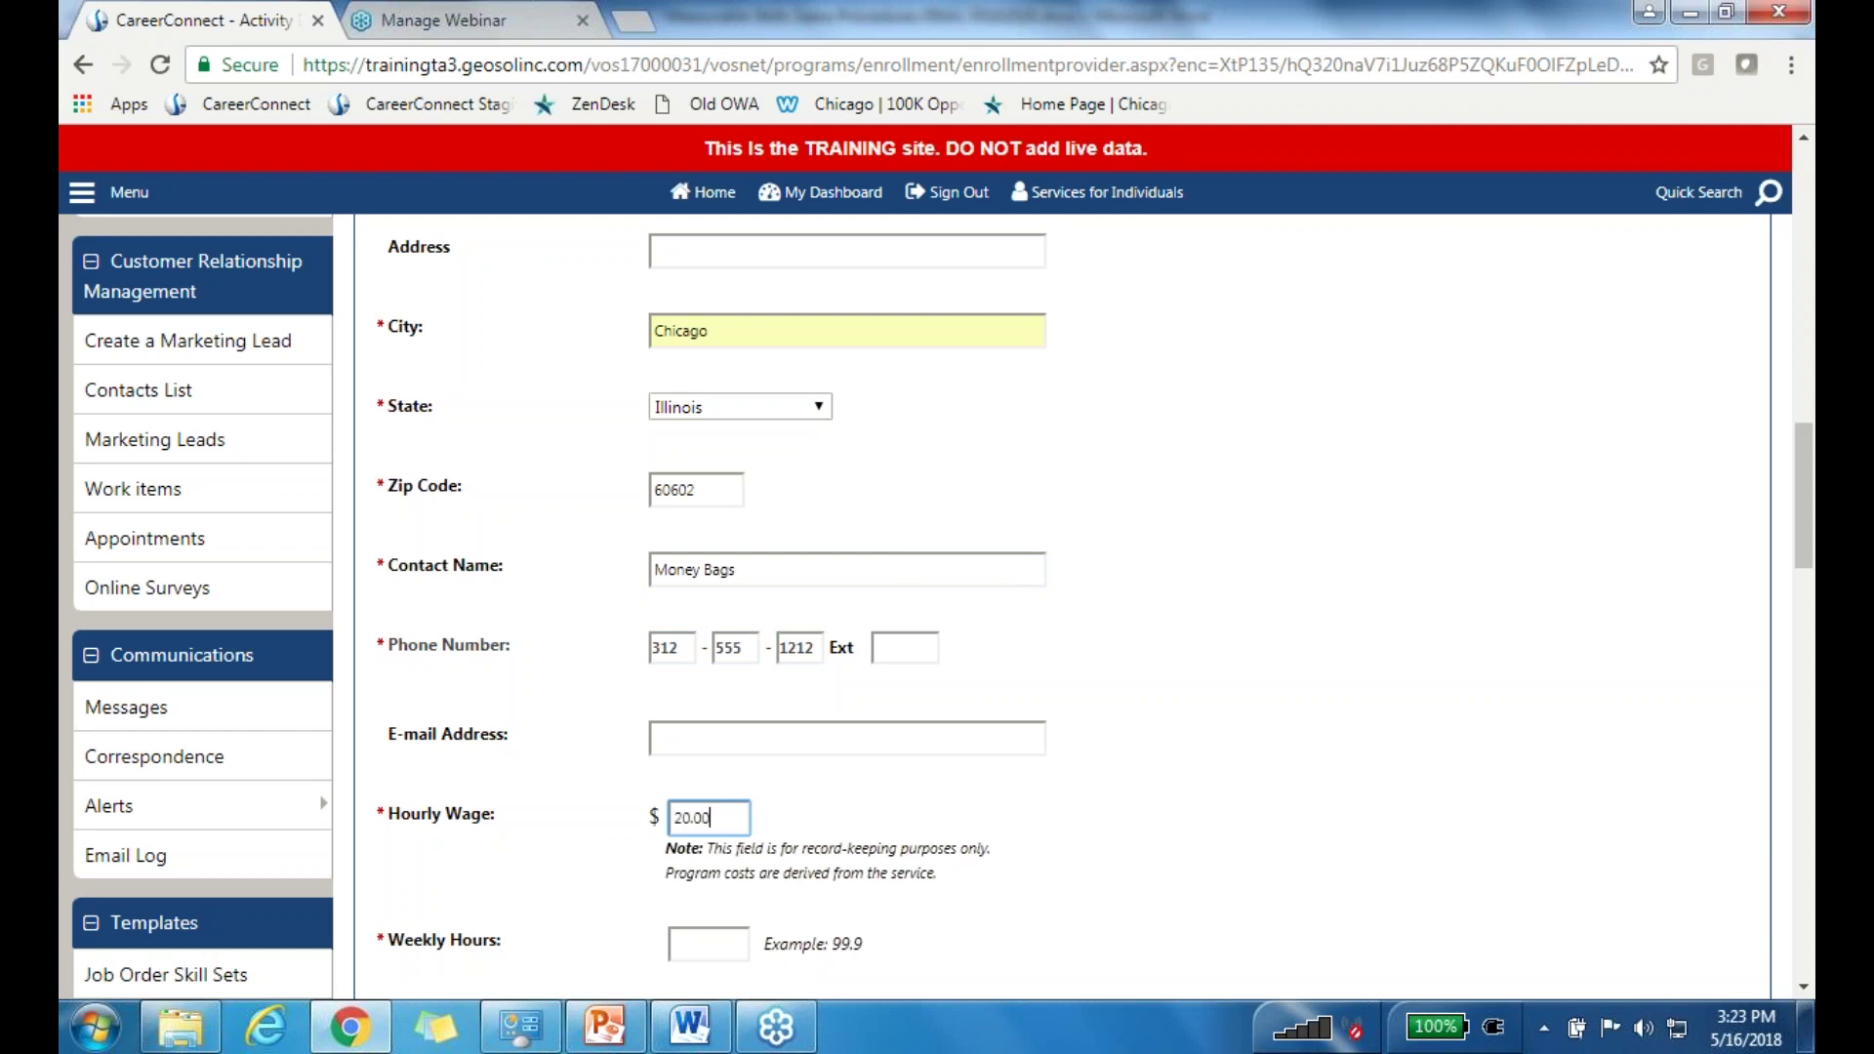
{"action": "key", "text": "Tab"}
{"action": "type", "text": "2"}
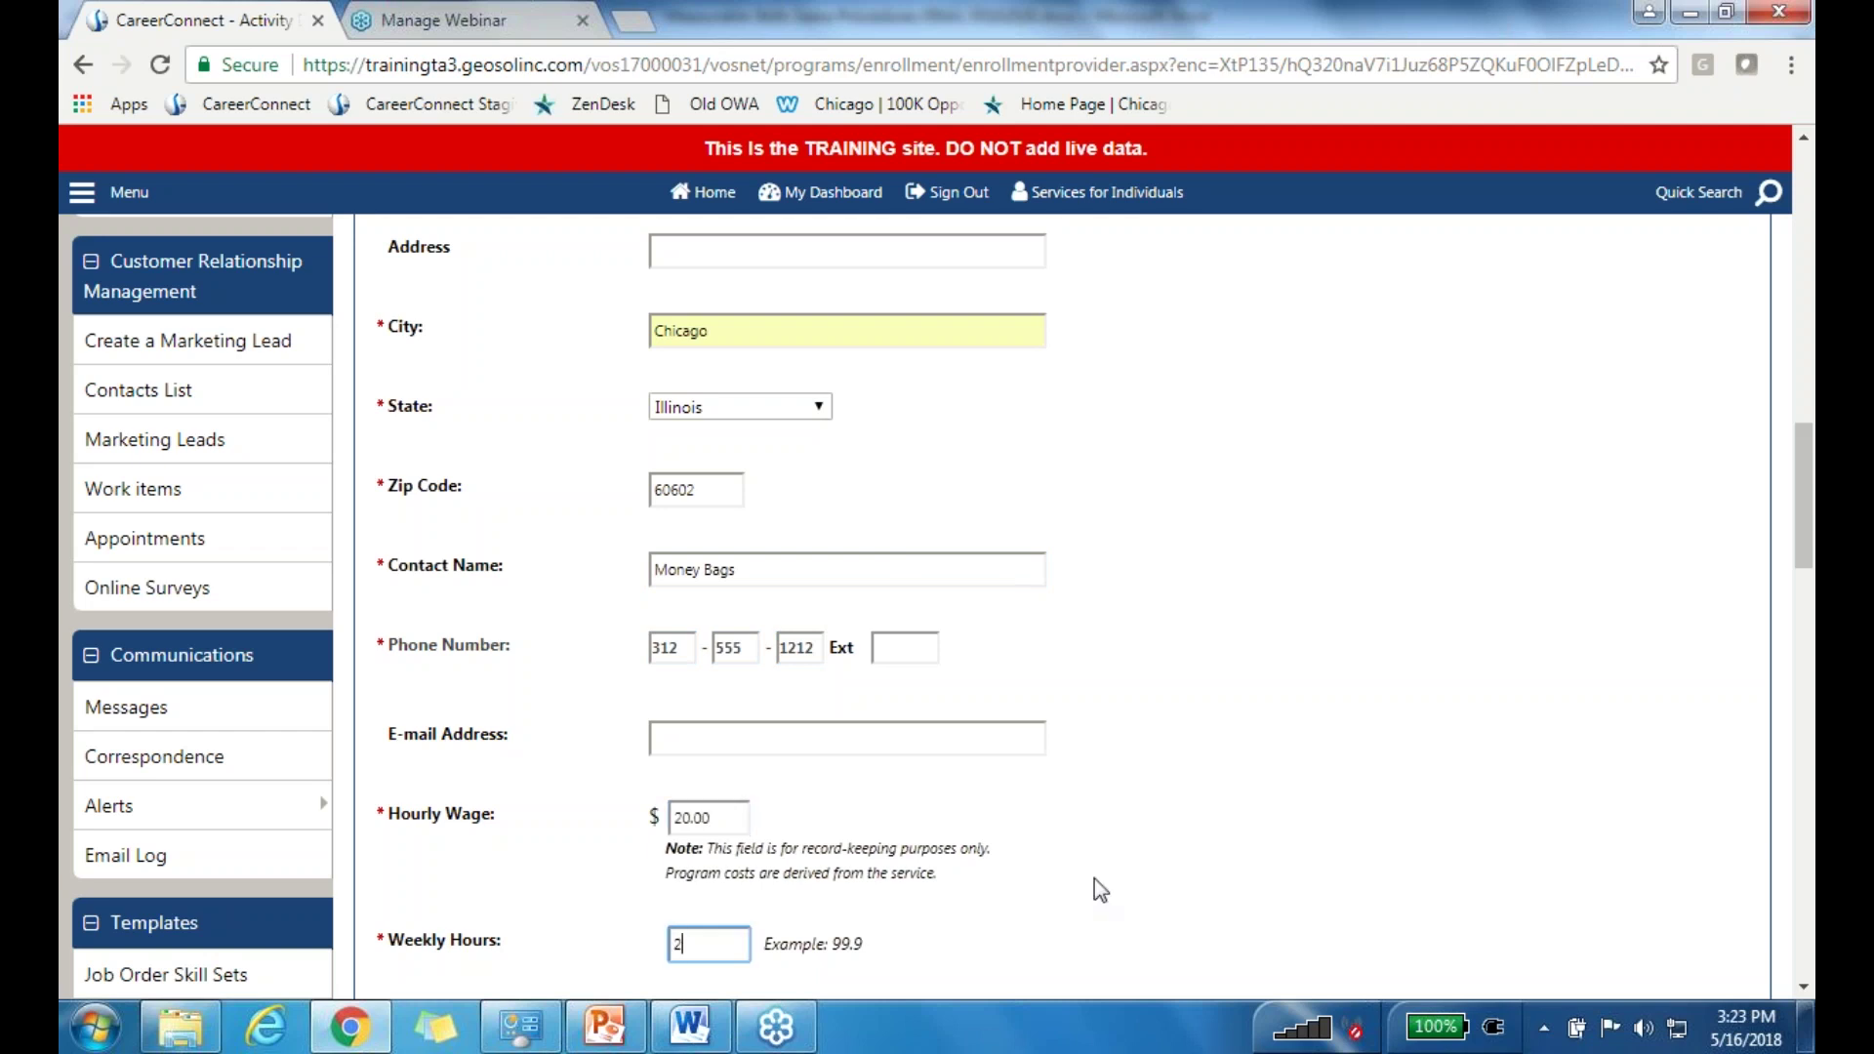
{"action": "type", "text": "040"}
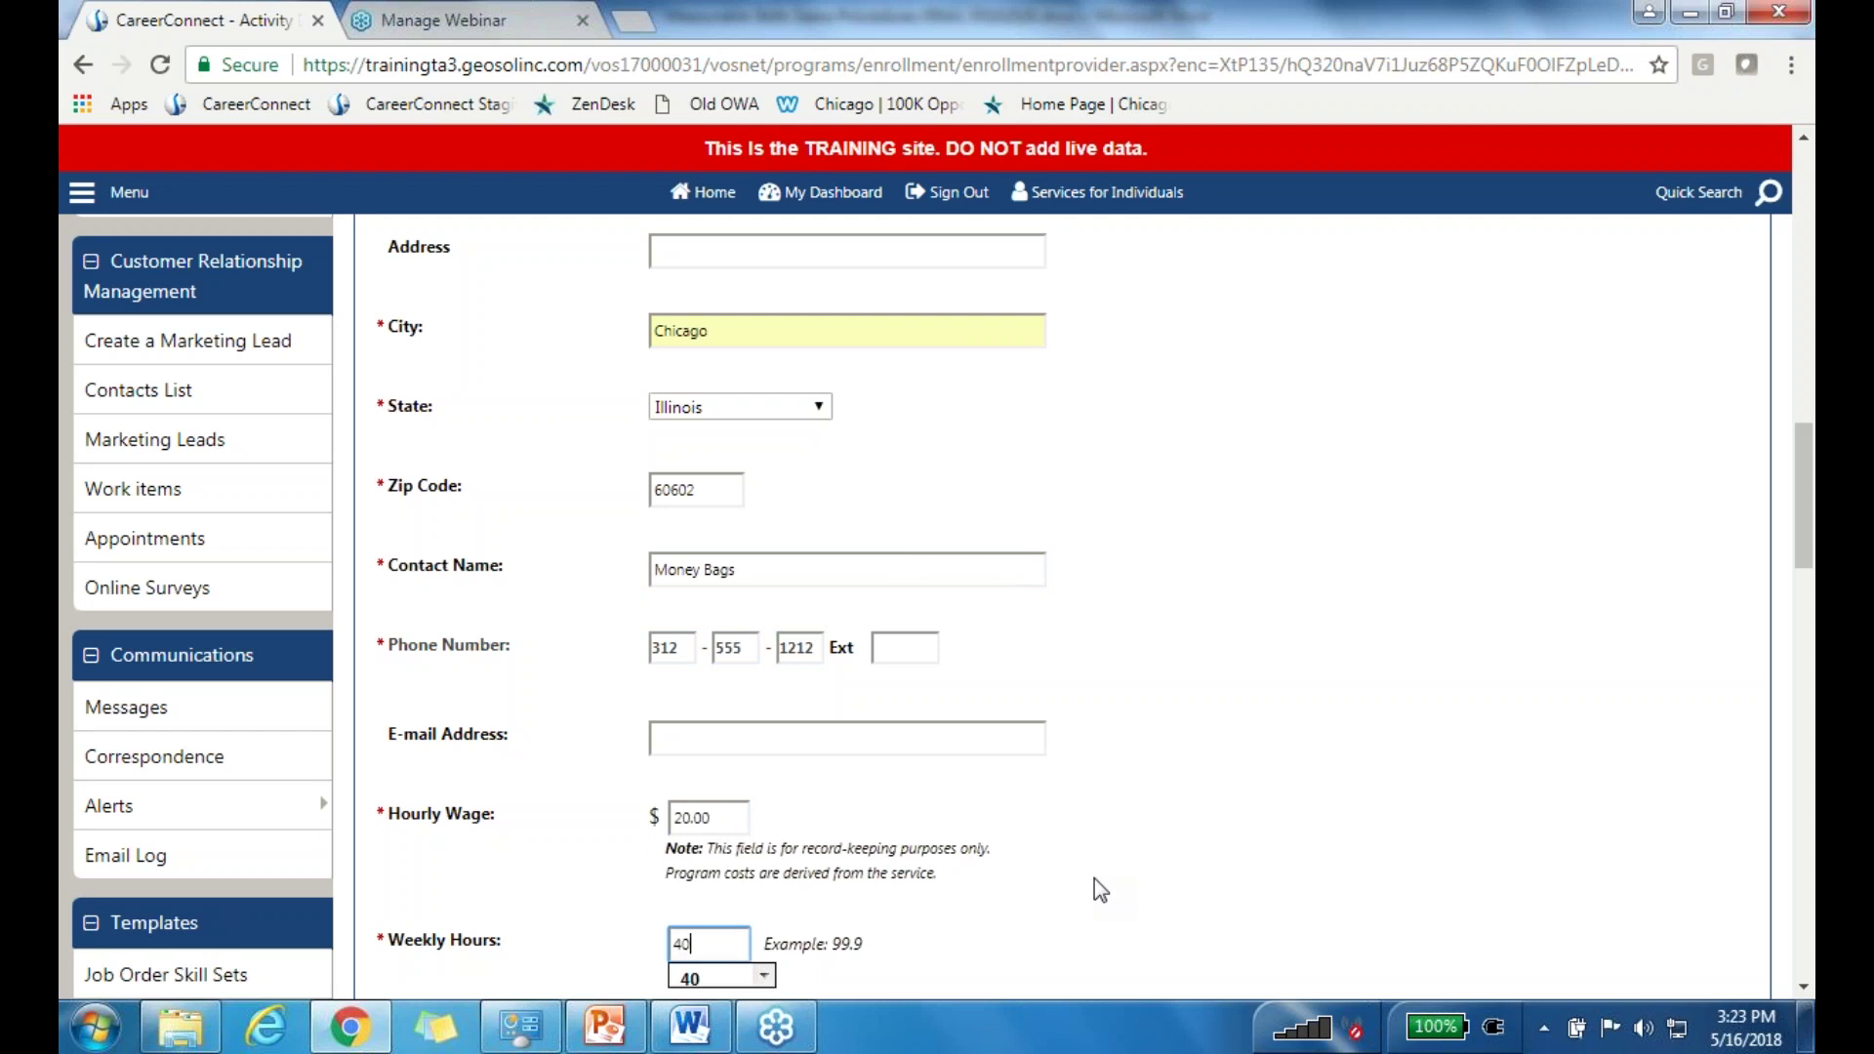
{"action": "scroll", "coordinate": [1093, 878], "scroll_direction": "down", "scroll_amount": 5}
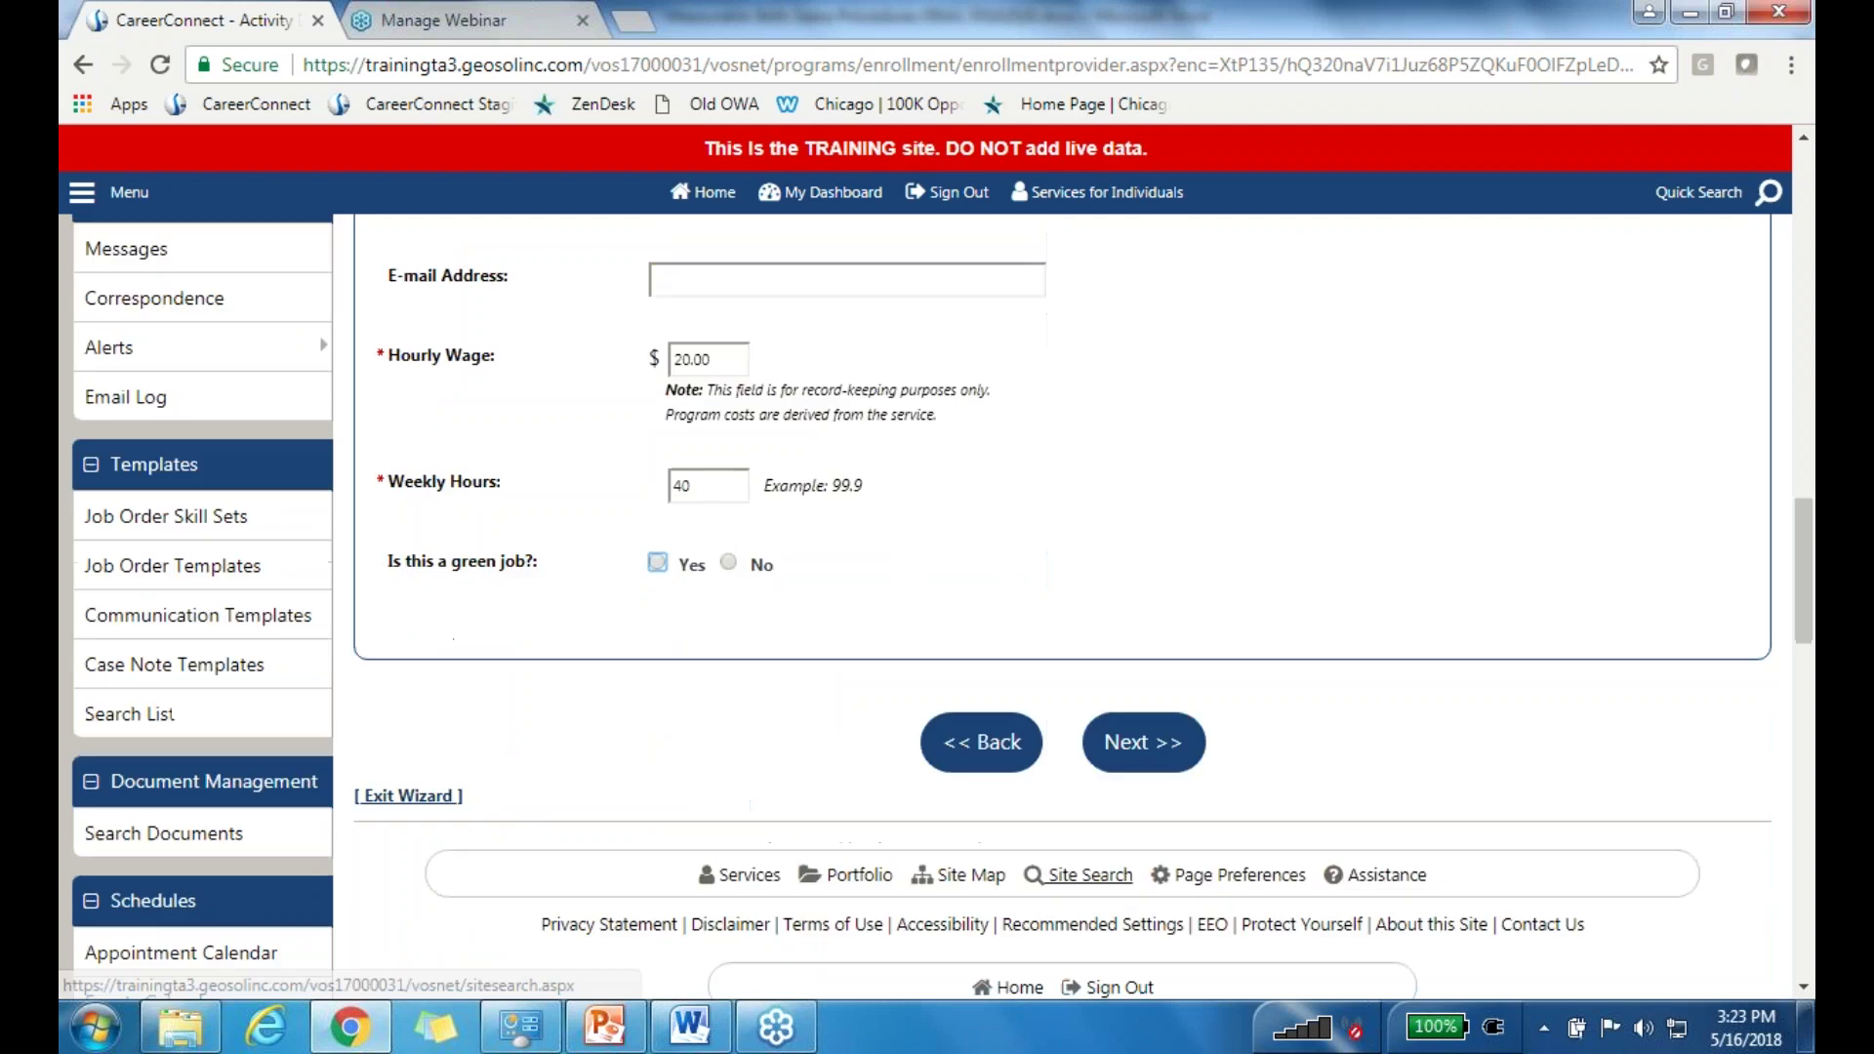
Step: Answer No for green job, review the activity 443 closure summary, and finish the enrollment
{"action": "left_click", "coordinate": [730, 564]}
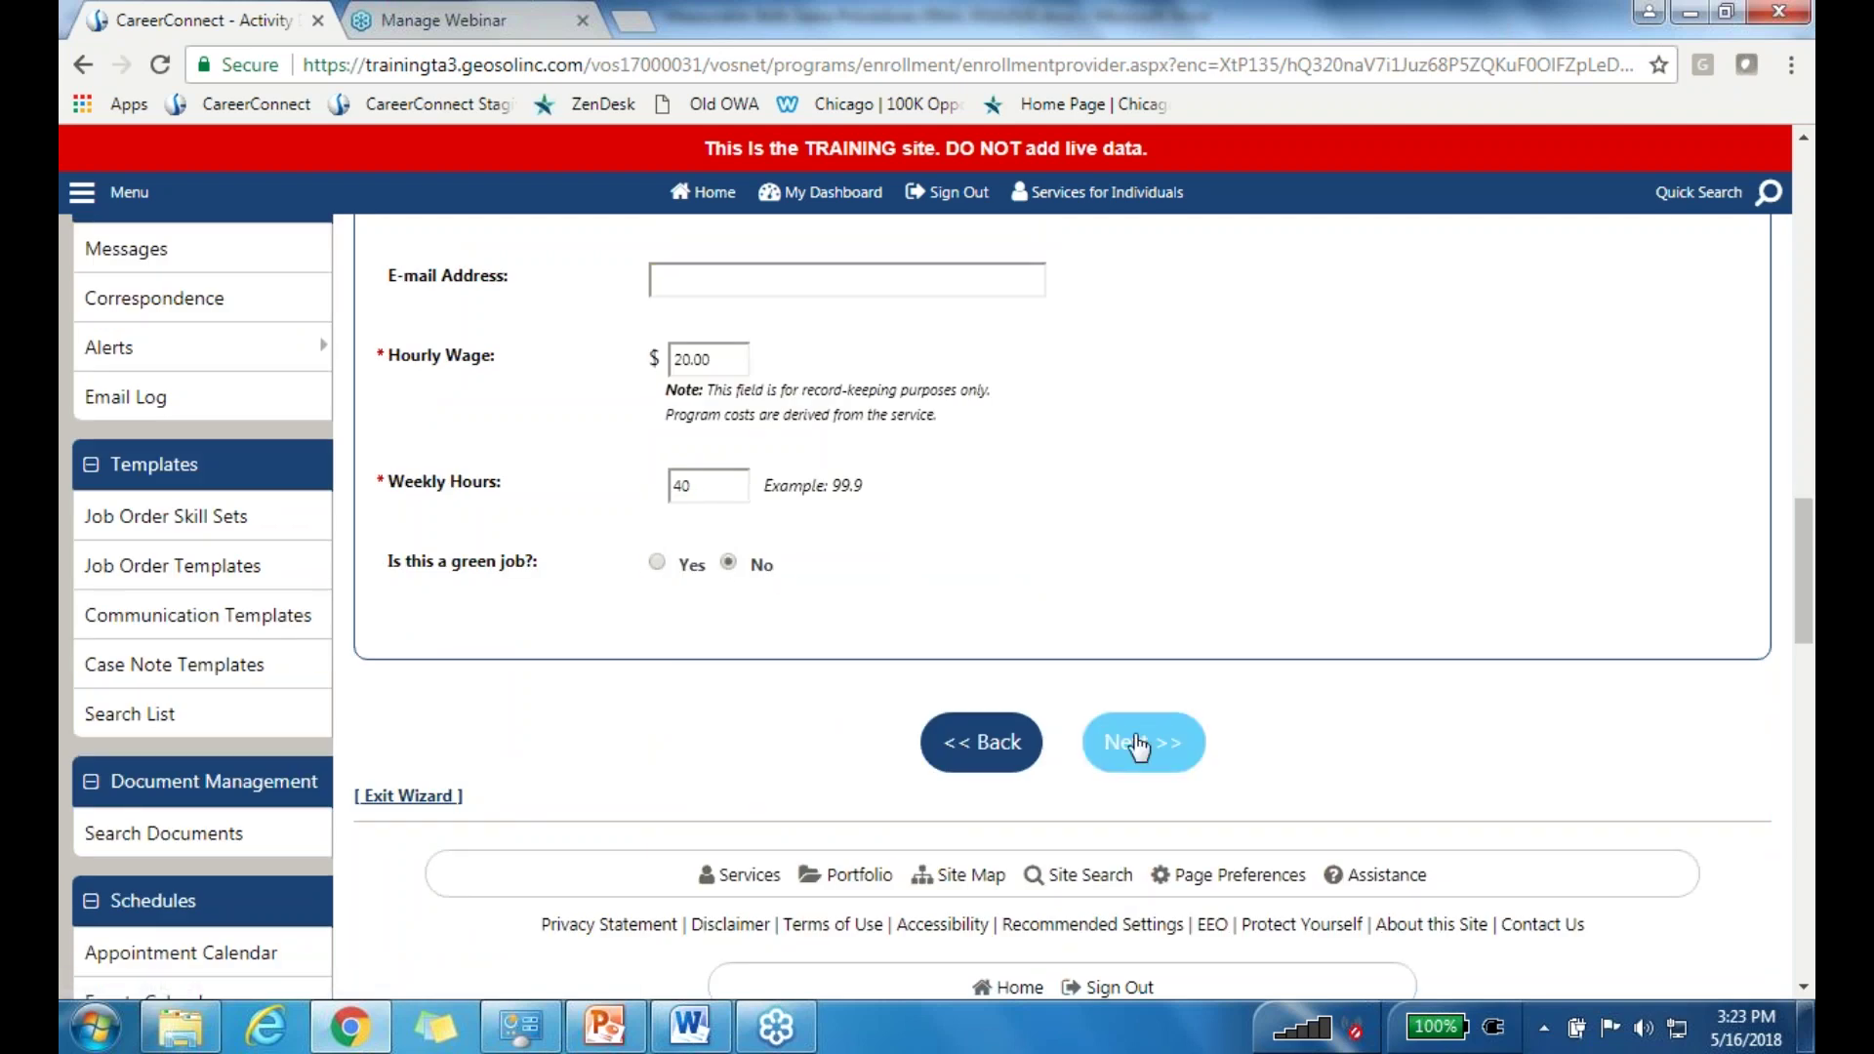
{"action": "left_click", "coordinate": [1138, 745]}
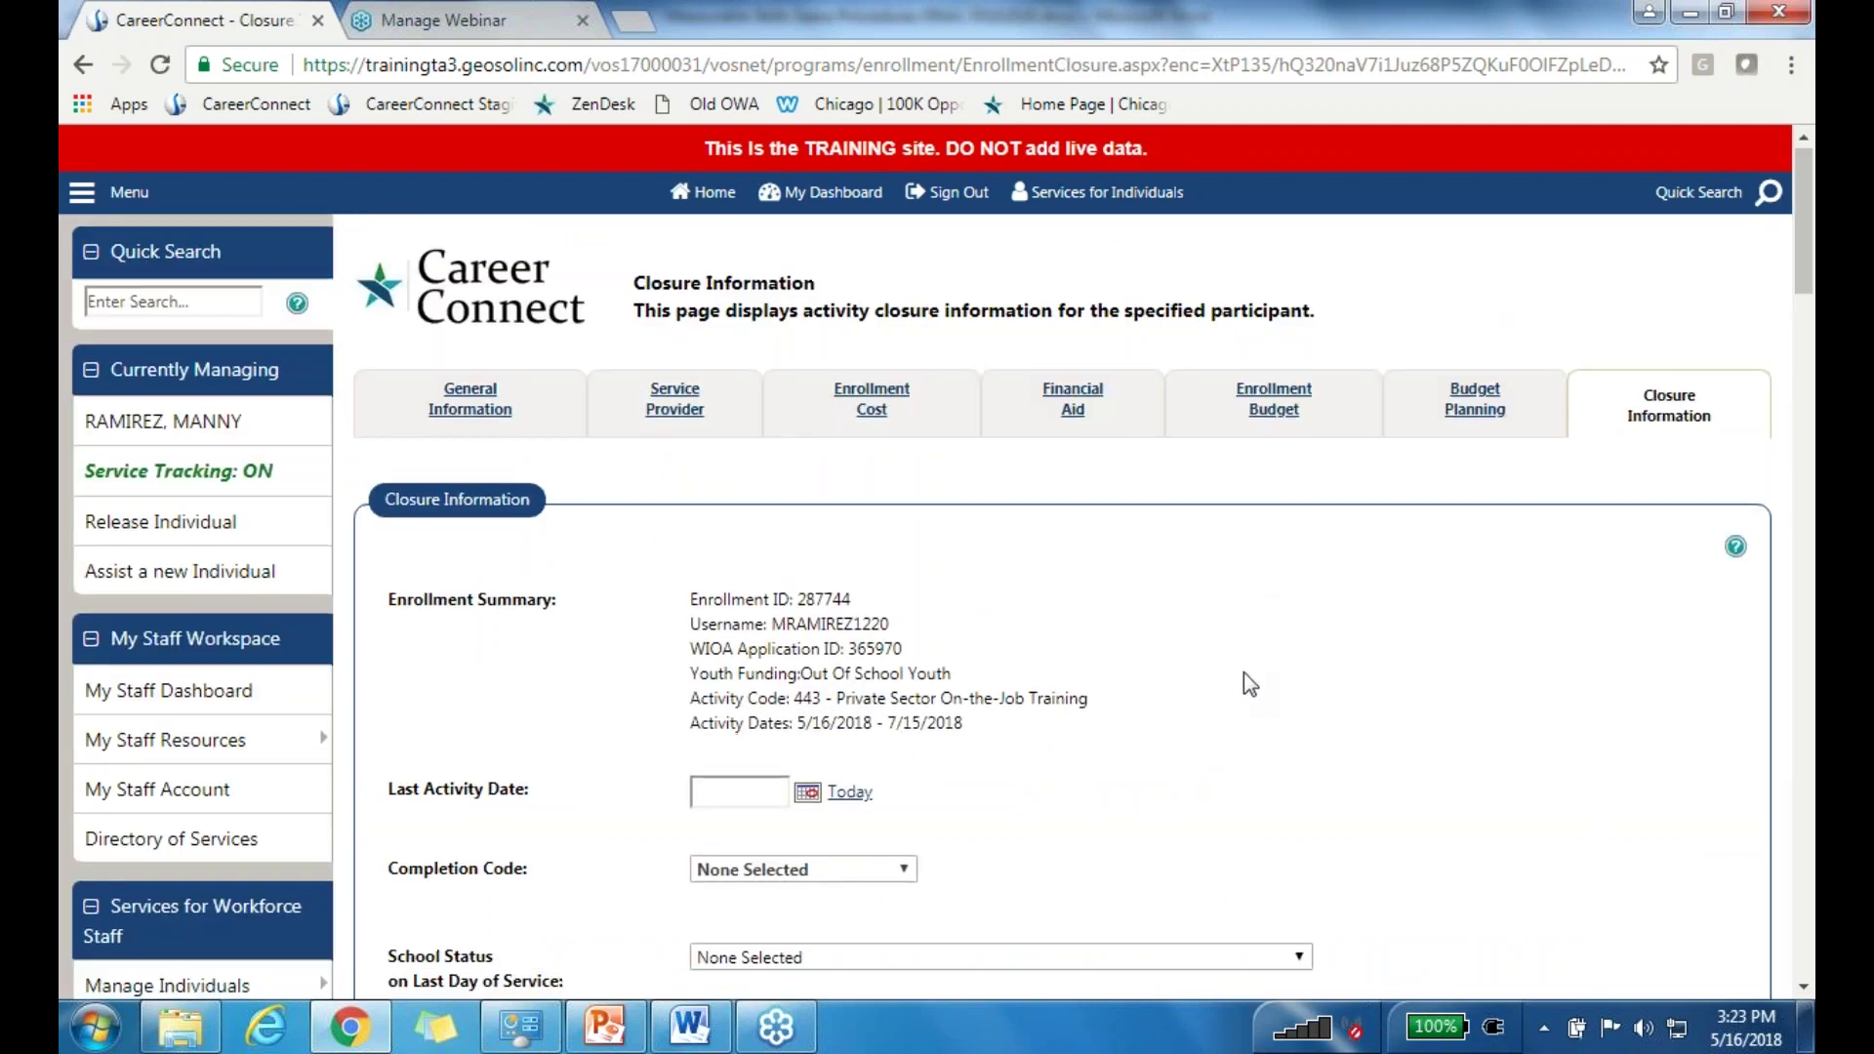
{"action": "scroll", "coordinate": [1243, 671], "scroll_direction": "down", "scroll_amount": 3}
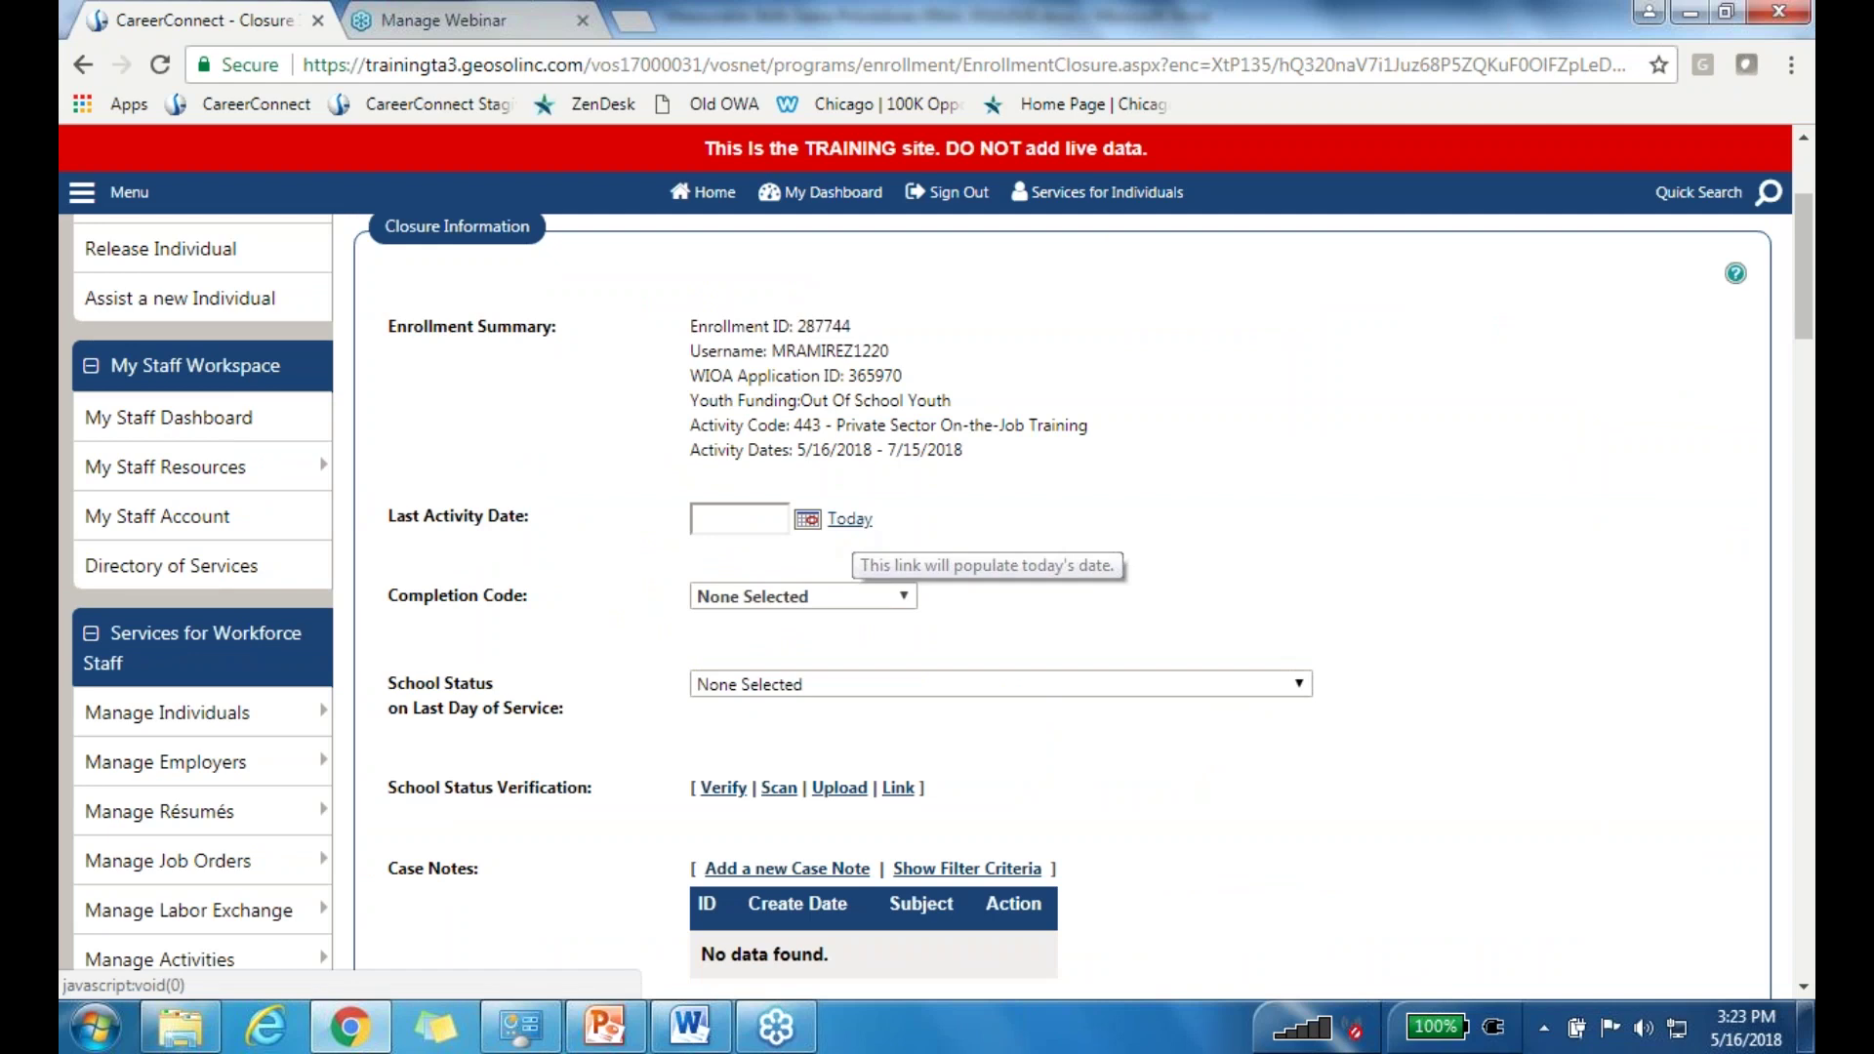
{"action": "scroll", "coordinate": [1269, 673], "scroll_direction": "down", "scroll_amount": 5}
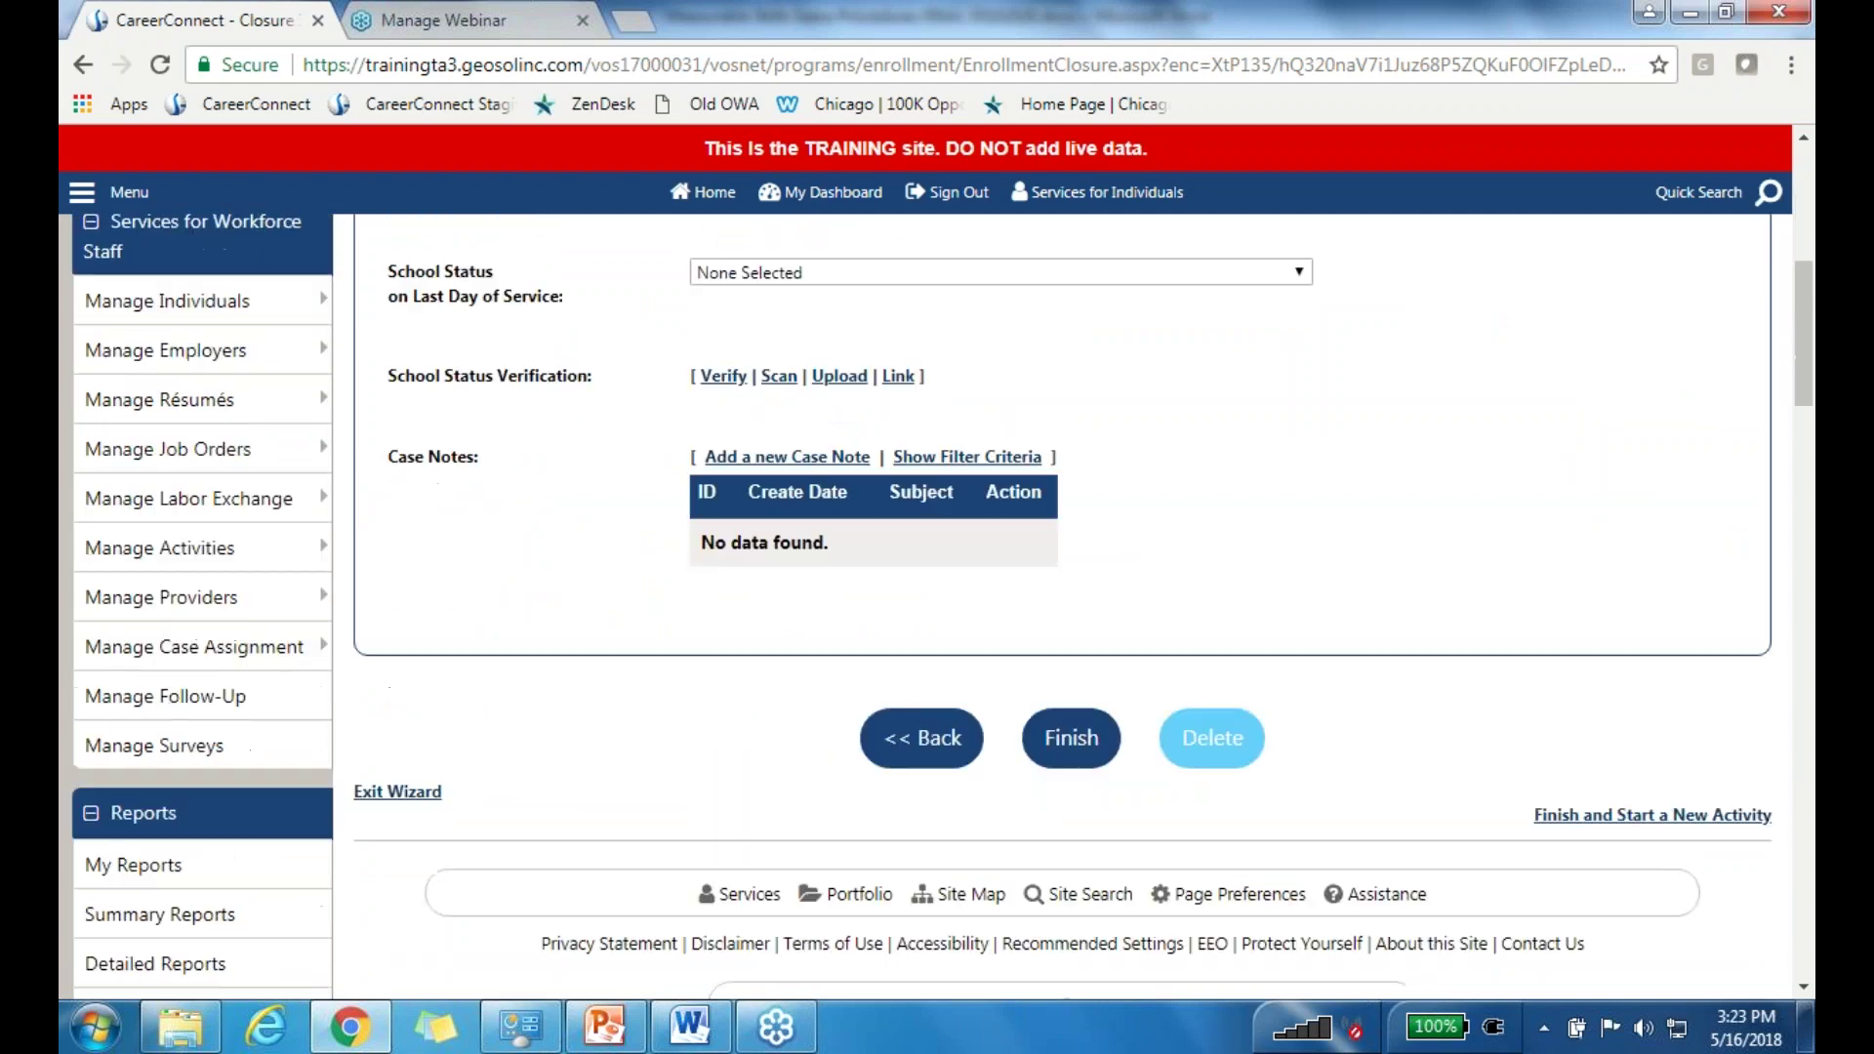
{"action": "left_click", "coordinate": [1071, 734]}
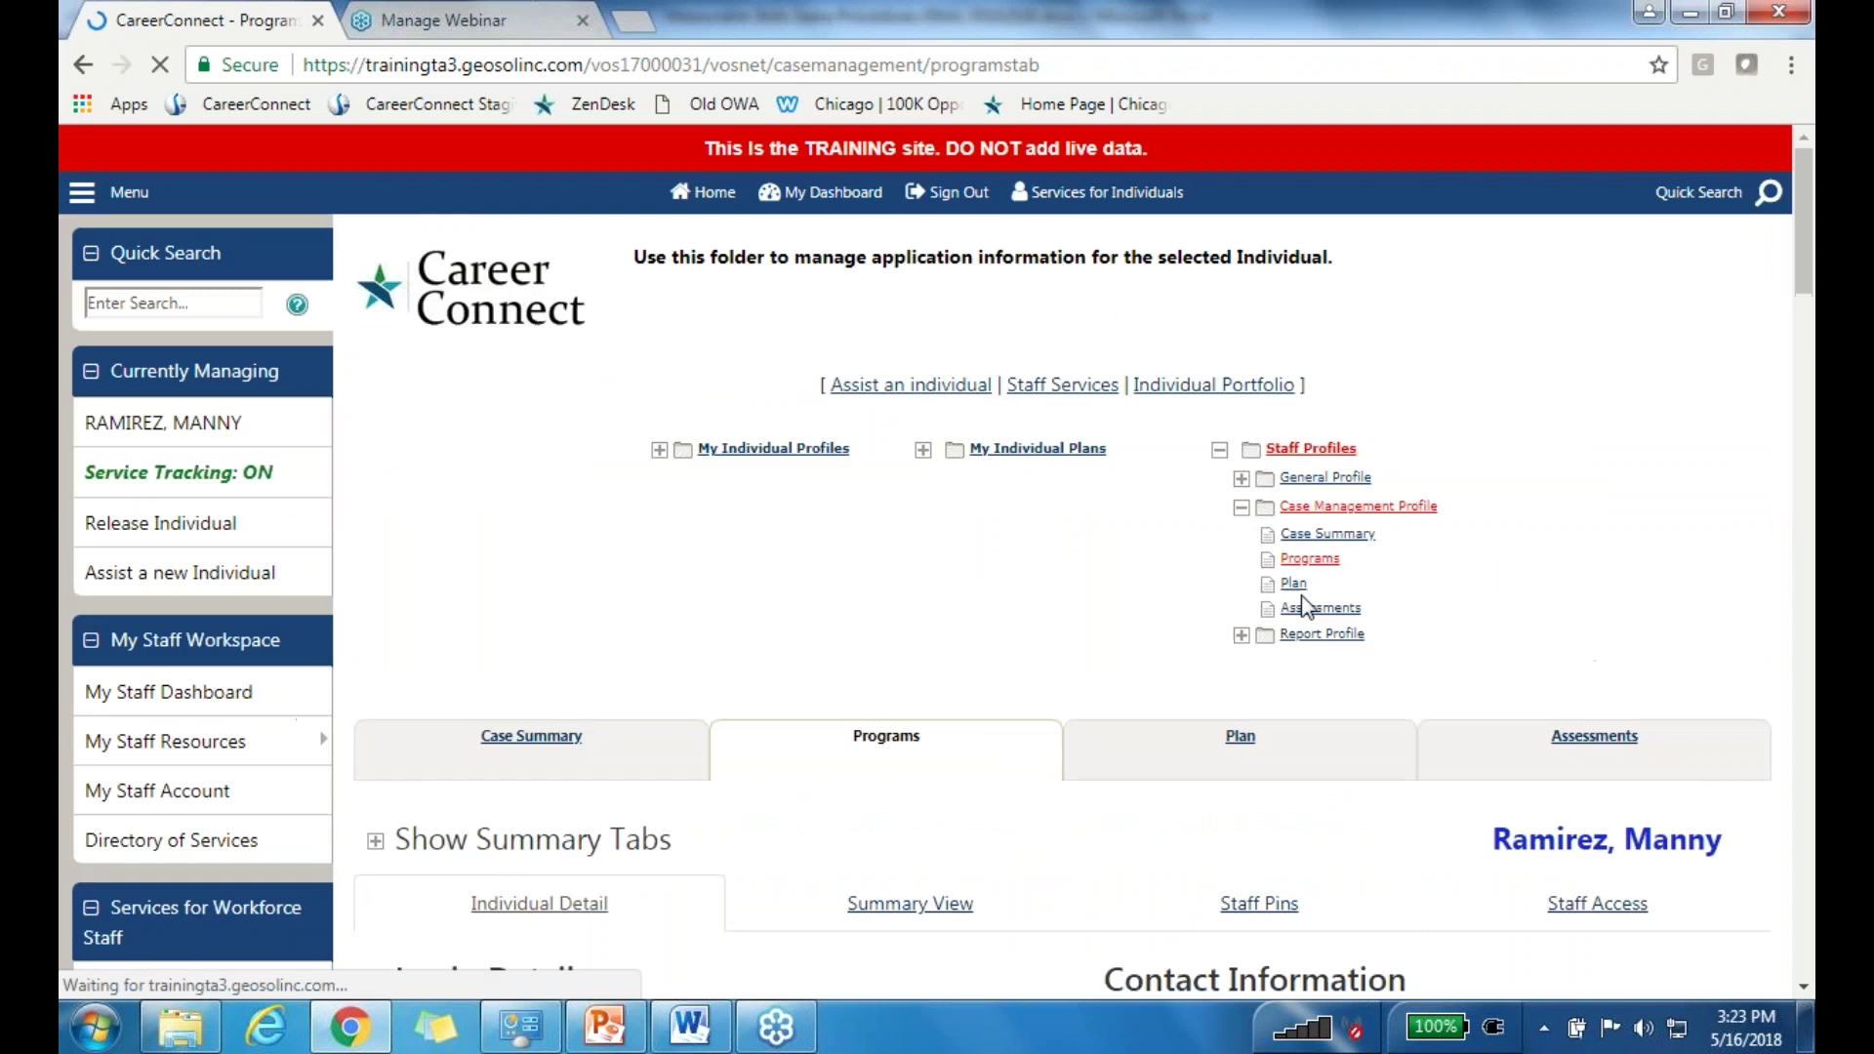
{"action": "scroll", "coordinate": [508, 583], "scroll_direction": "down", "scroll_amount": 9}
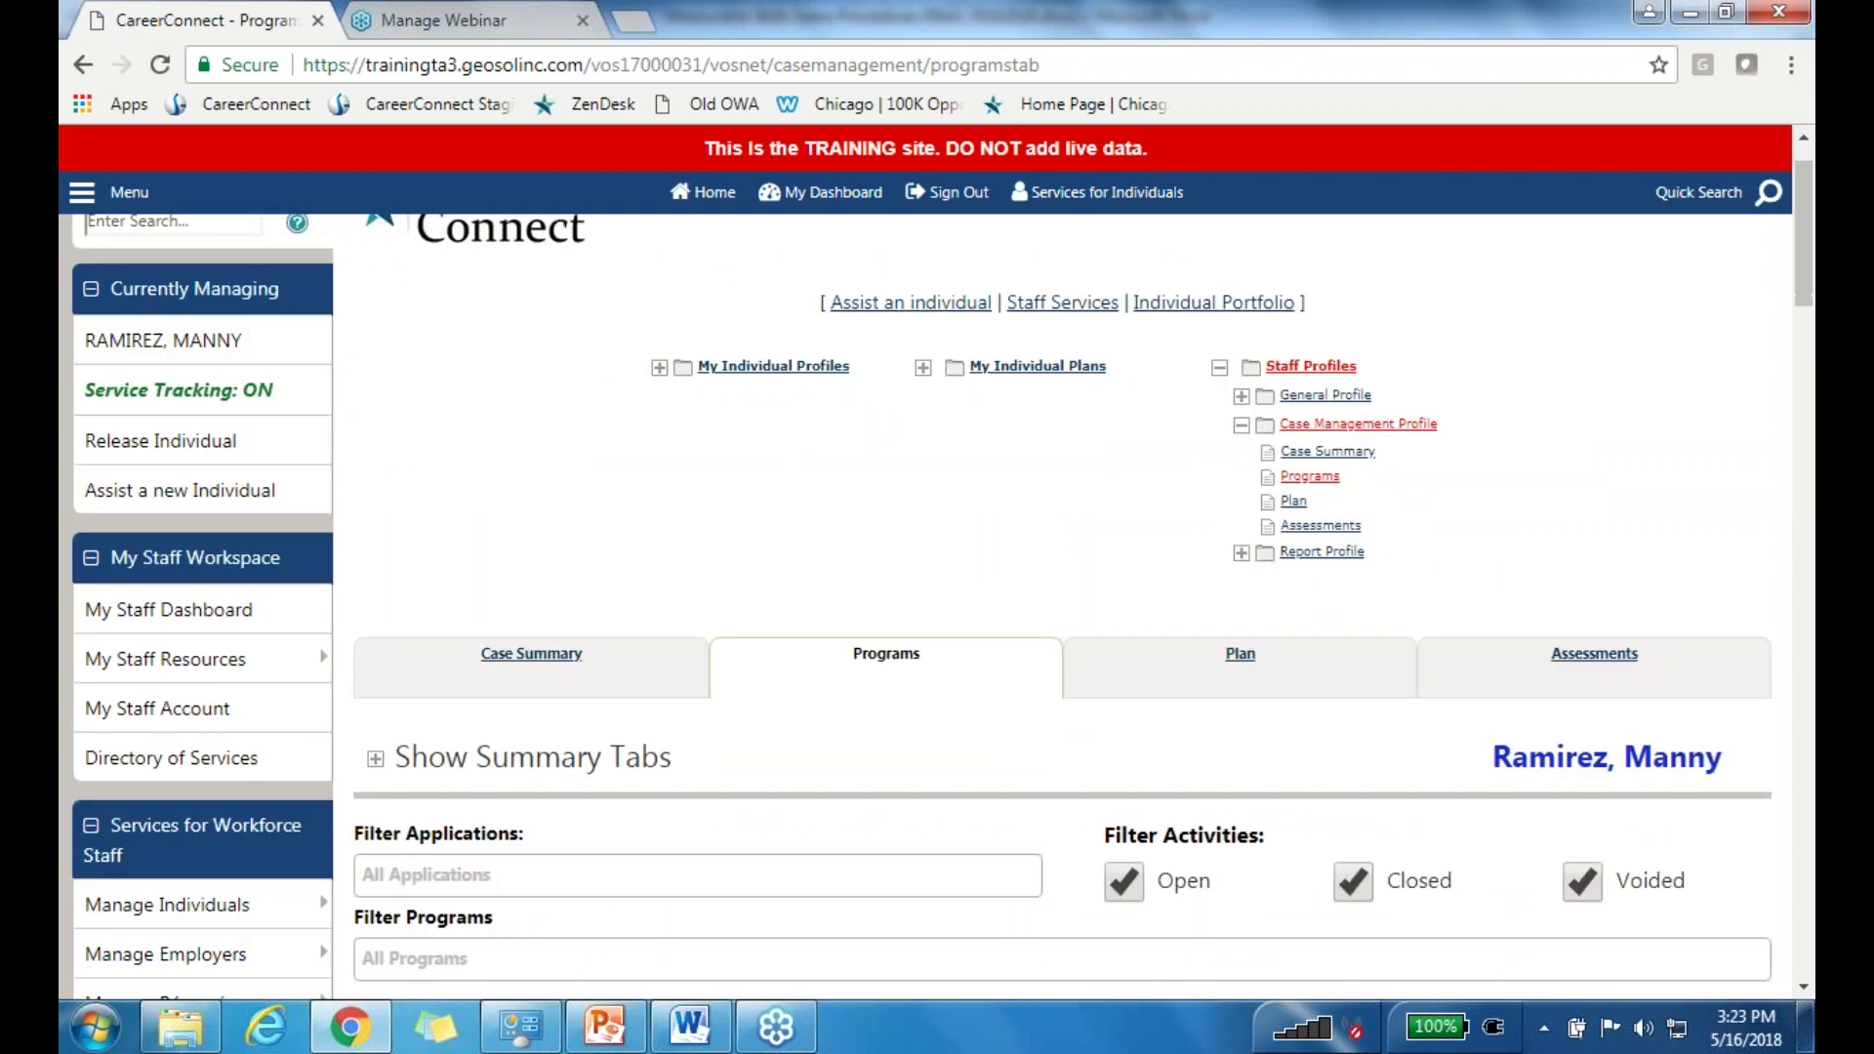
{"action": "scroll", "coordinate": [737, 605], "scroll_direction": "down", "scroll_amount": 6}
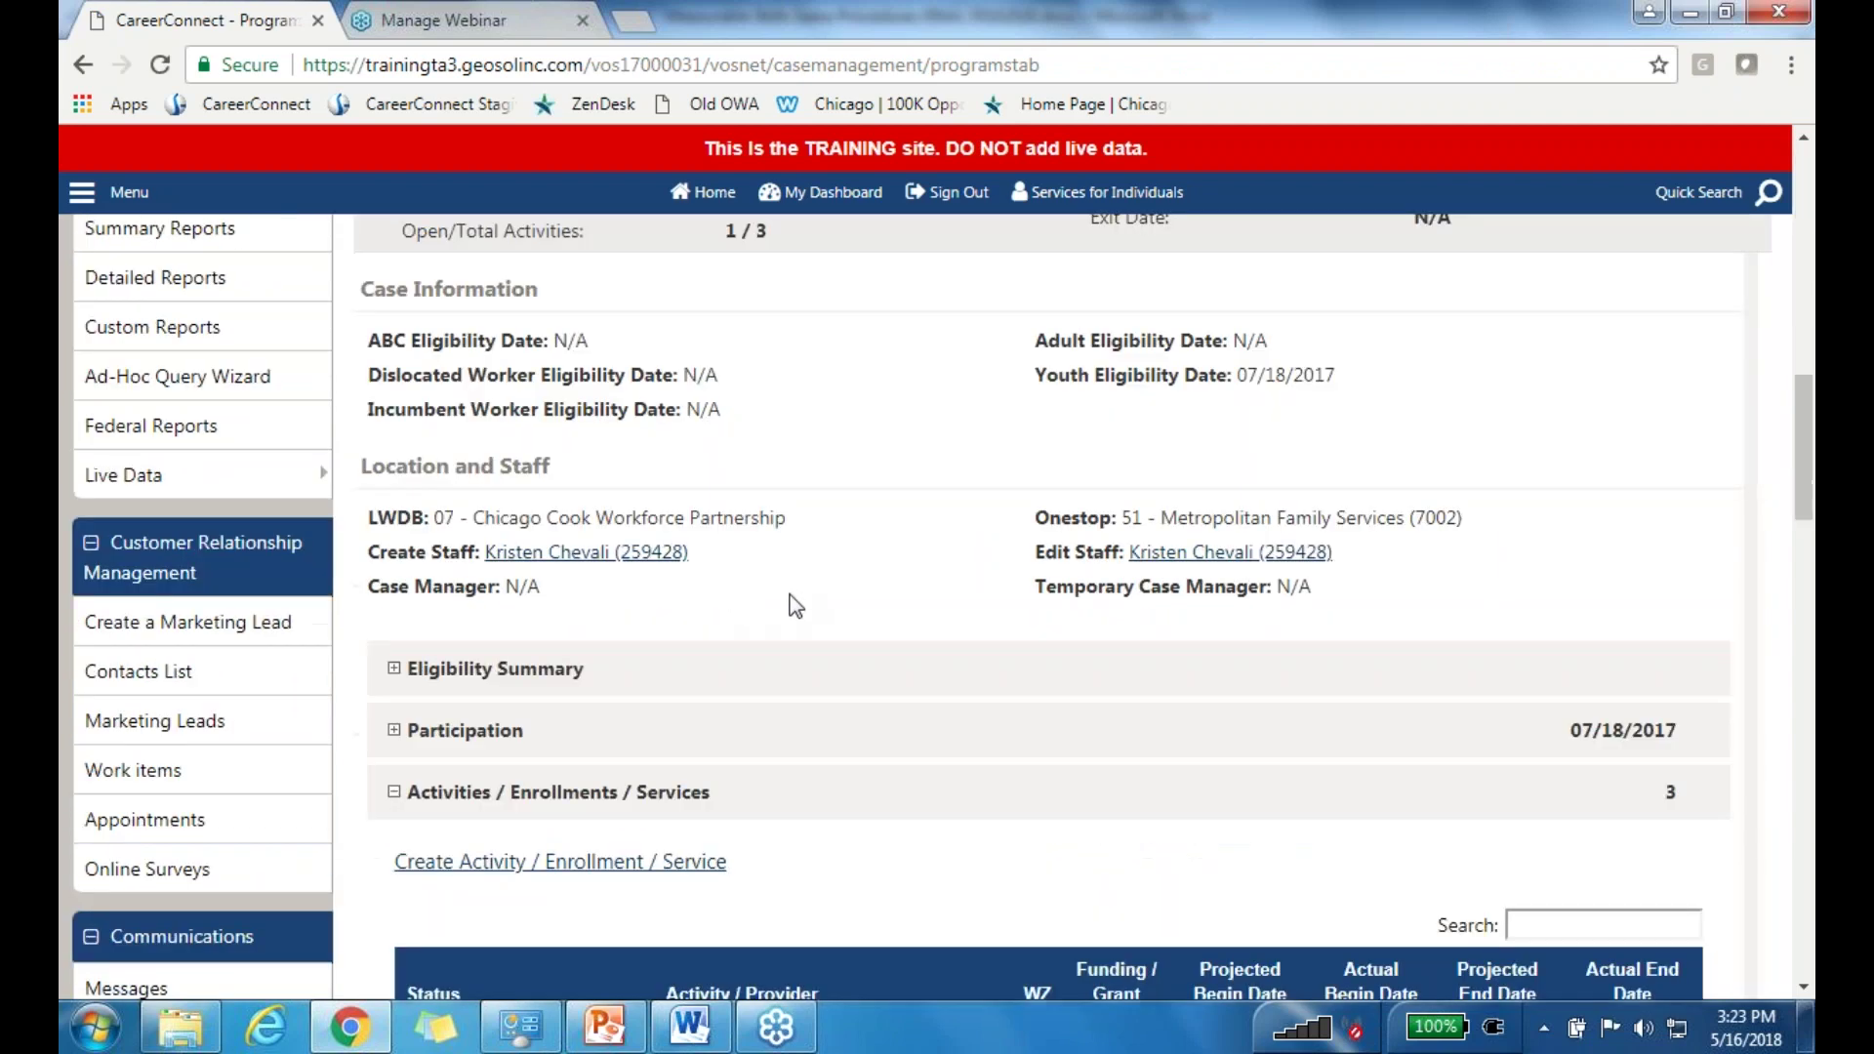
{"action": "scroll", "coordinate": [802, 610], "scroll_direction": "down", "scroll_amount": 7}
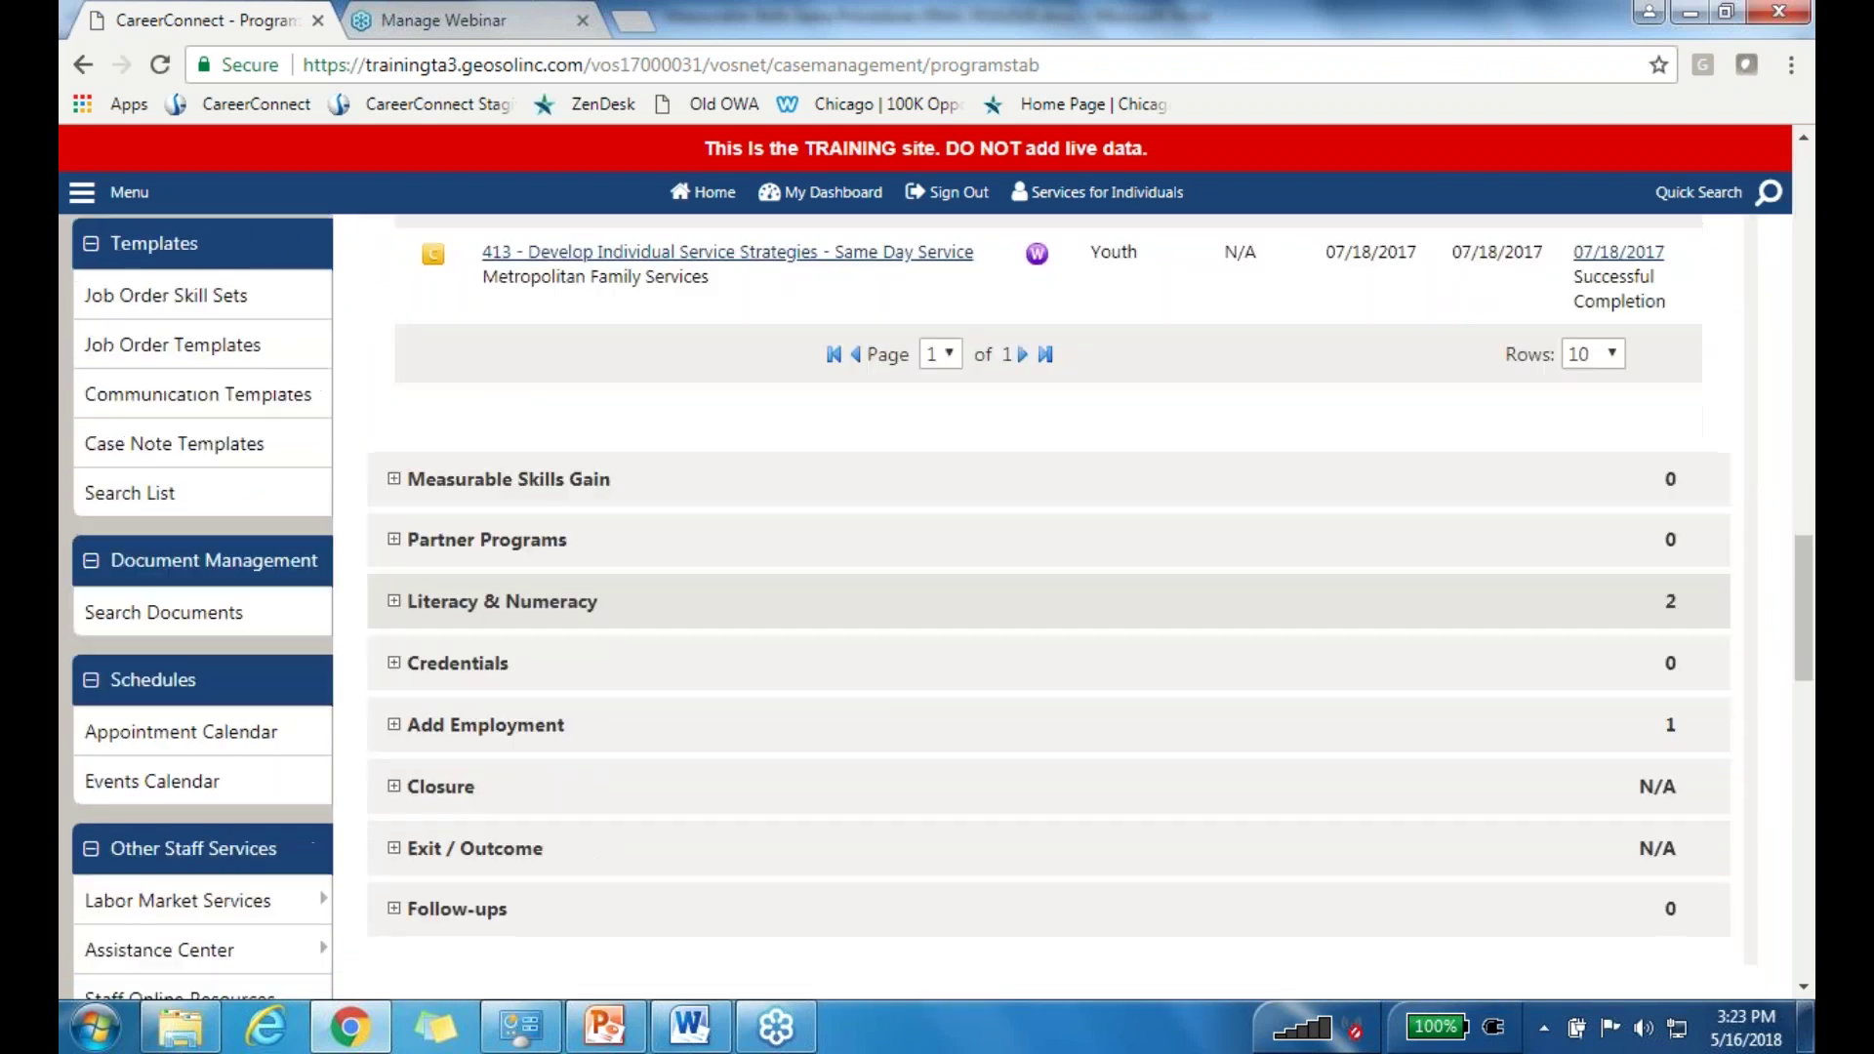
{"action": "left_click", "coordinate": [539, 481]}
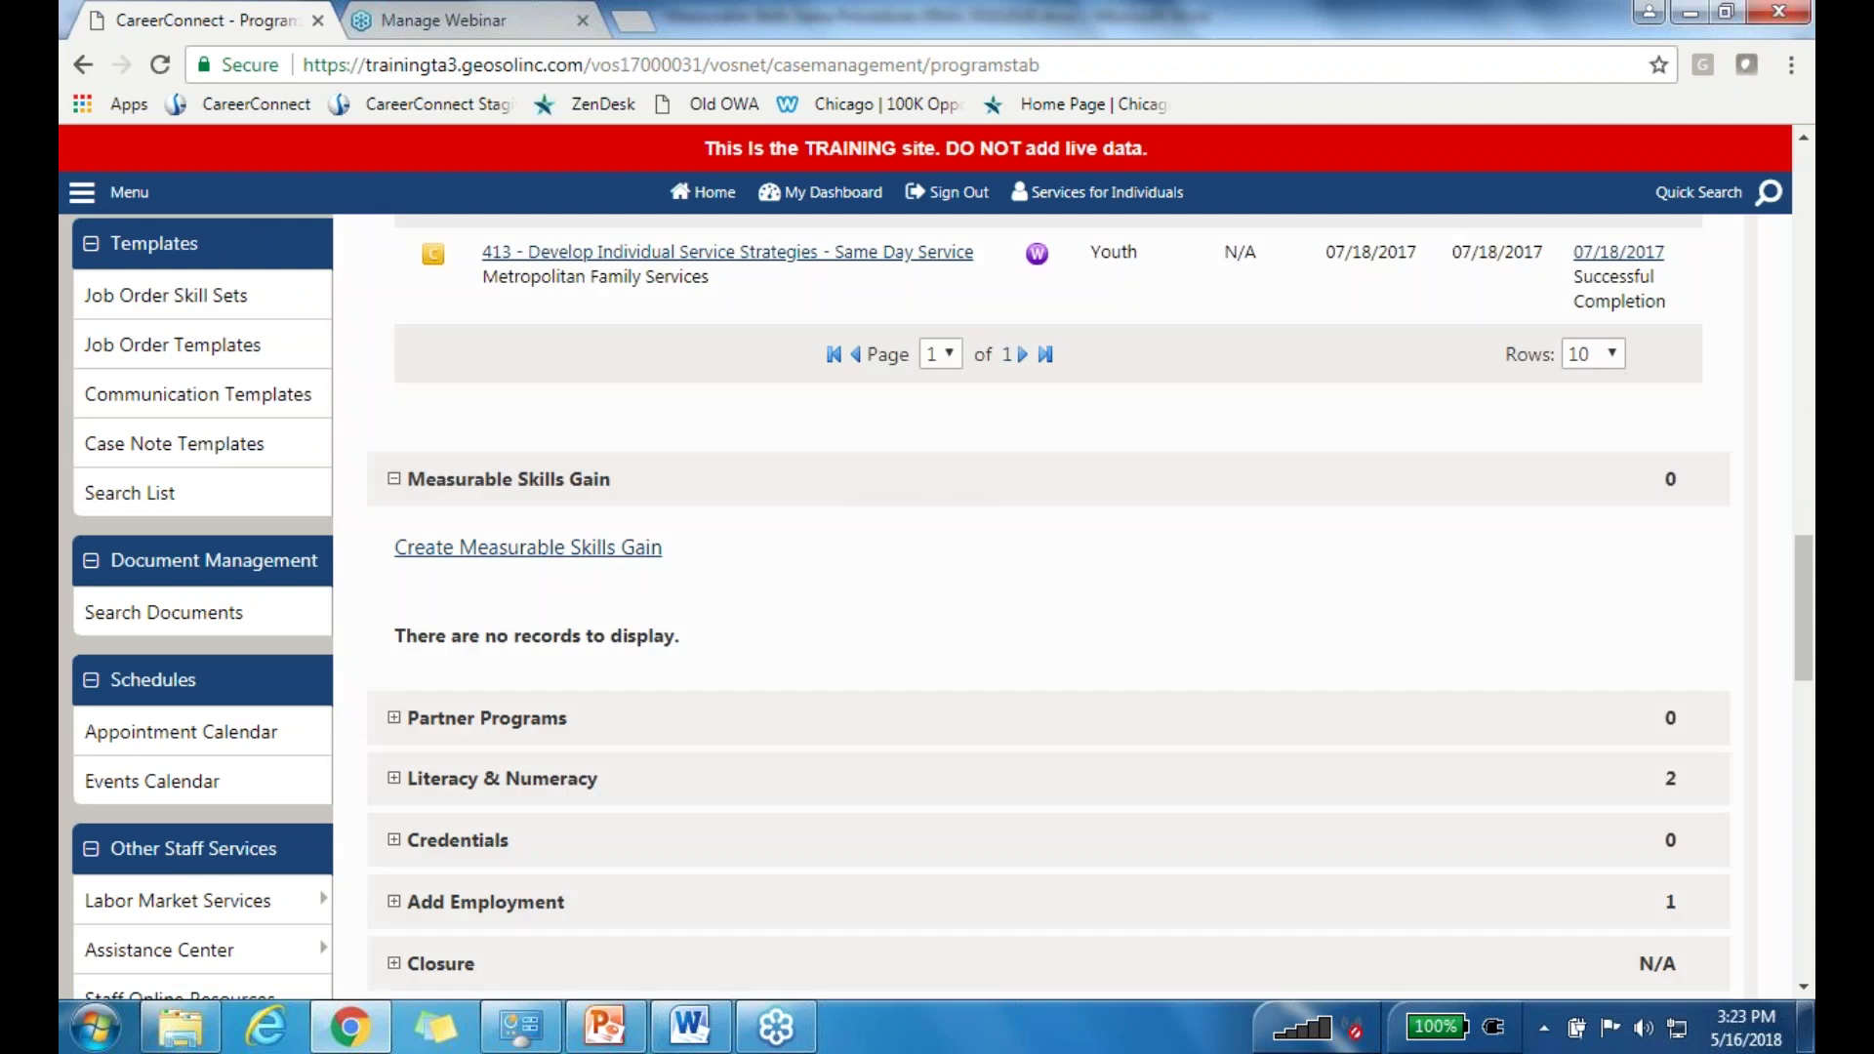
{"action": "left_click", "coordinate": [554, 554]}
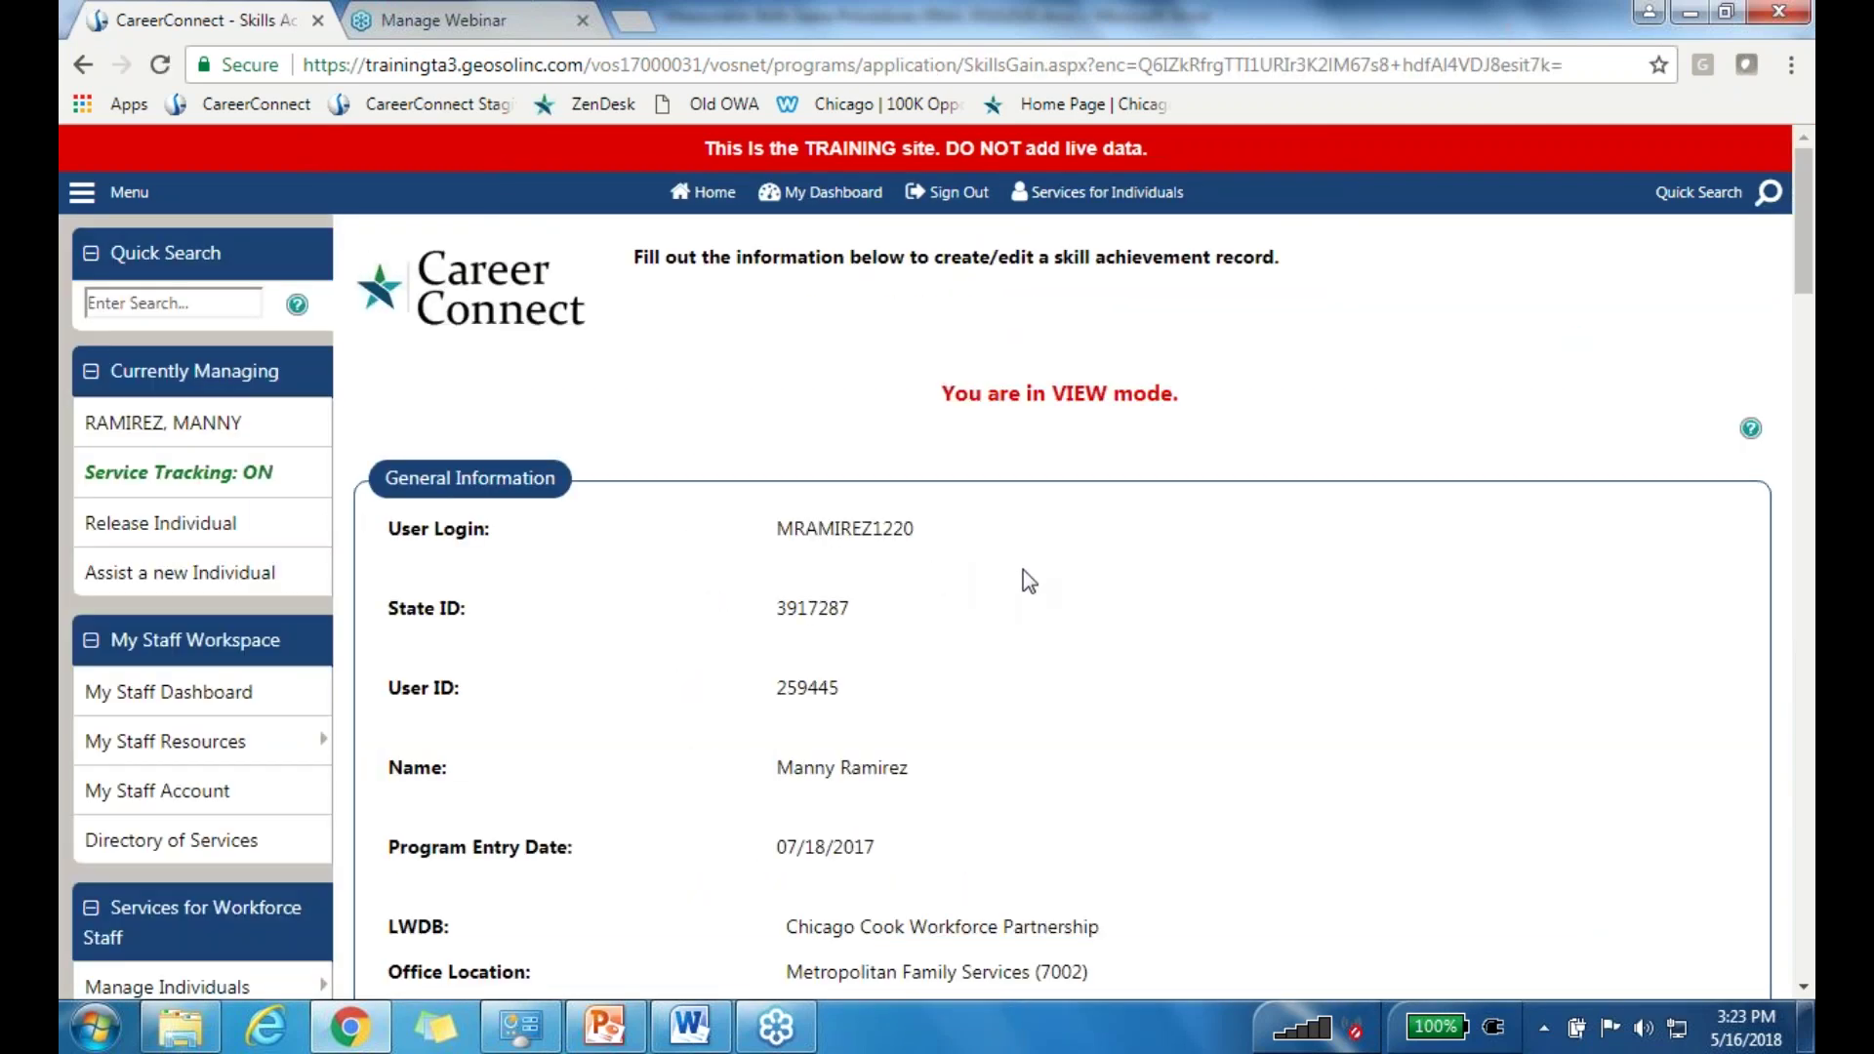
{"action": "scroll", "coordinate": [1023, 570], "scroll_direction": "down", "scroll_amount": 8}
{"action": "scroll", "coordinate": [800, 632], "scroll_direction": "down", "scroll_amount": 1}
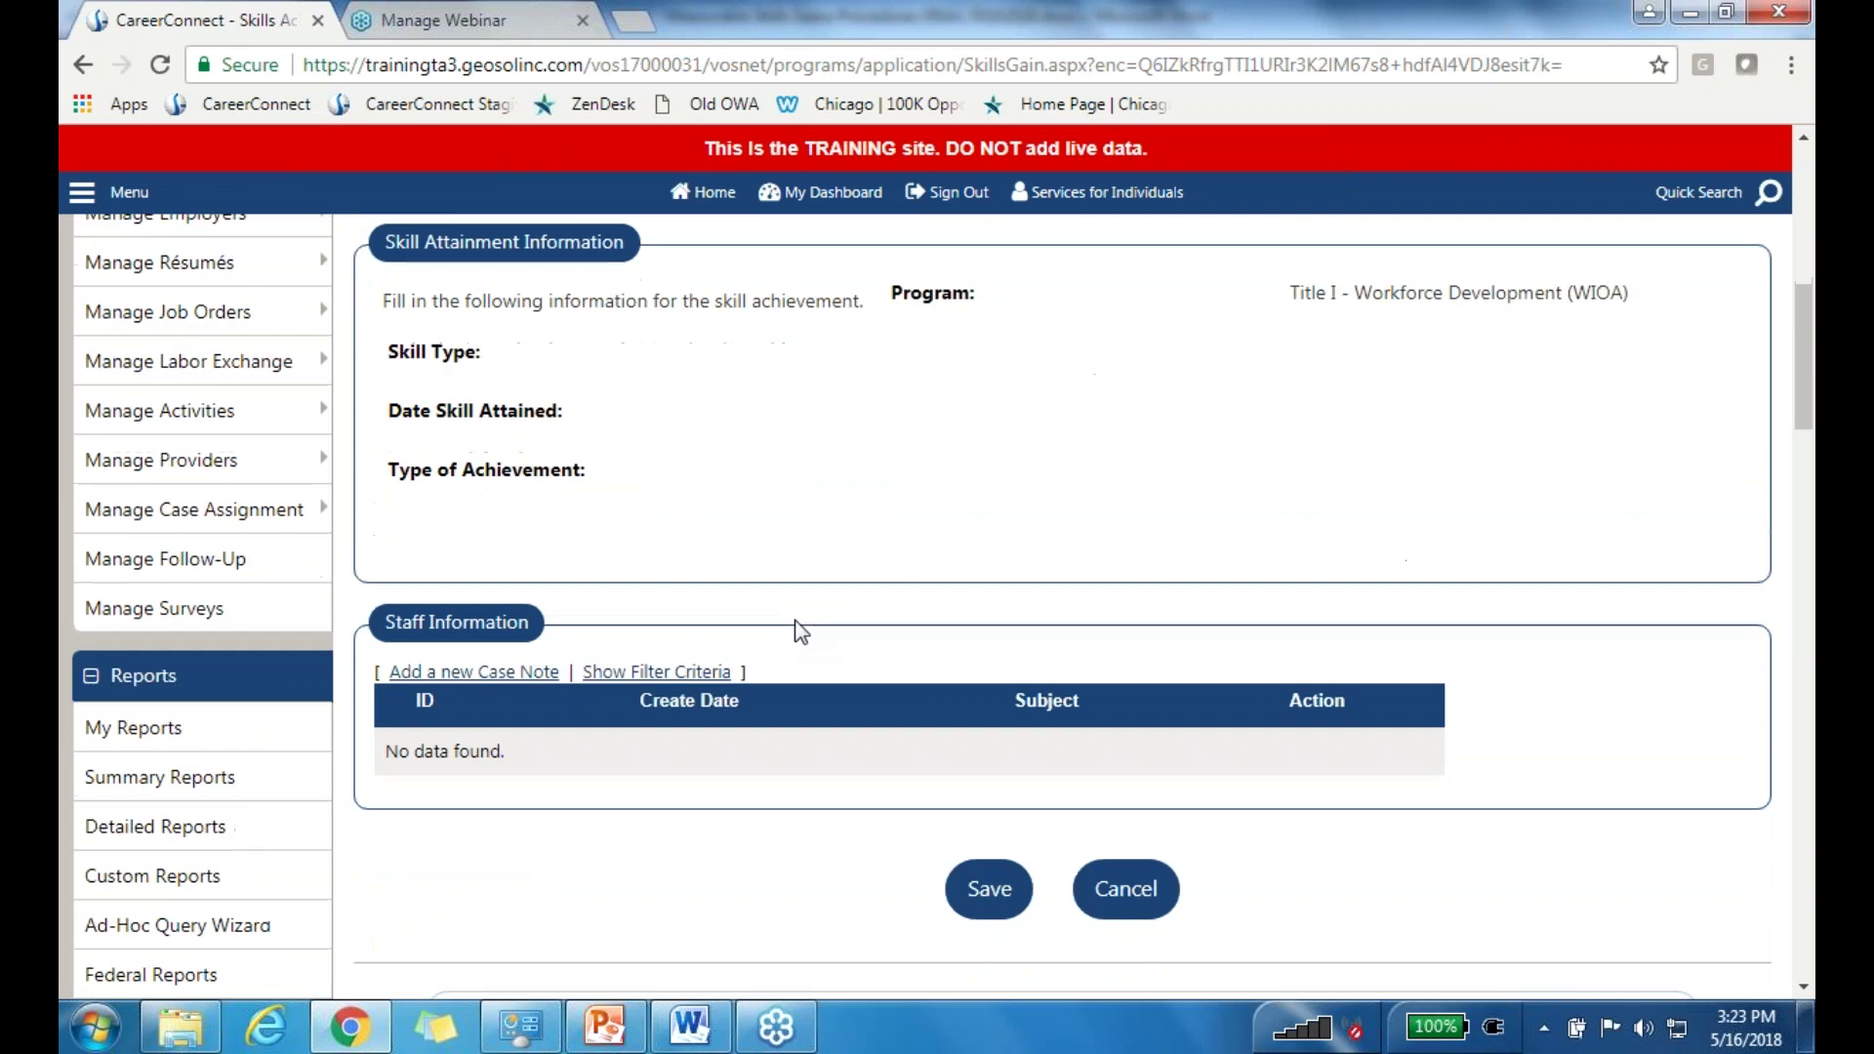
{"action": "left_click", "coordinate": [1125, 889]}
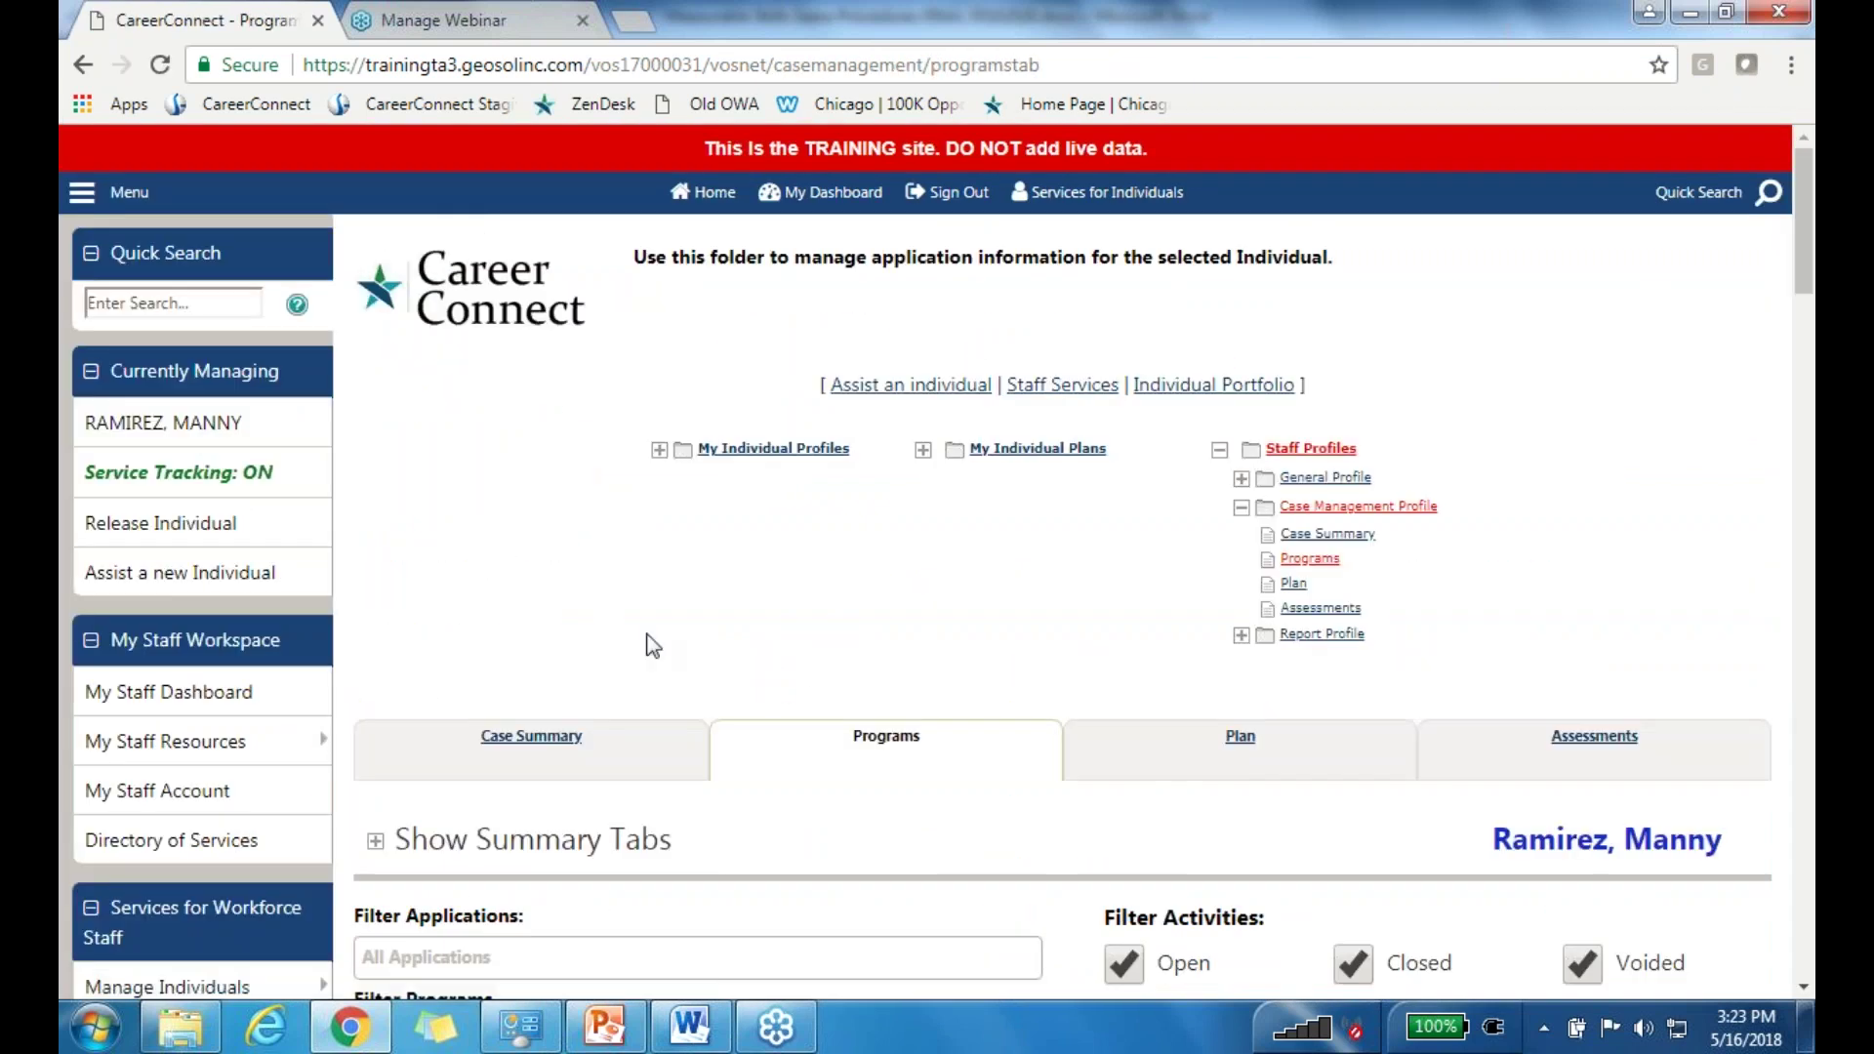
{"action": "scroll", "coordinate": [707, 628], "scroll_direction": "down", "scroll_amount": 11}
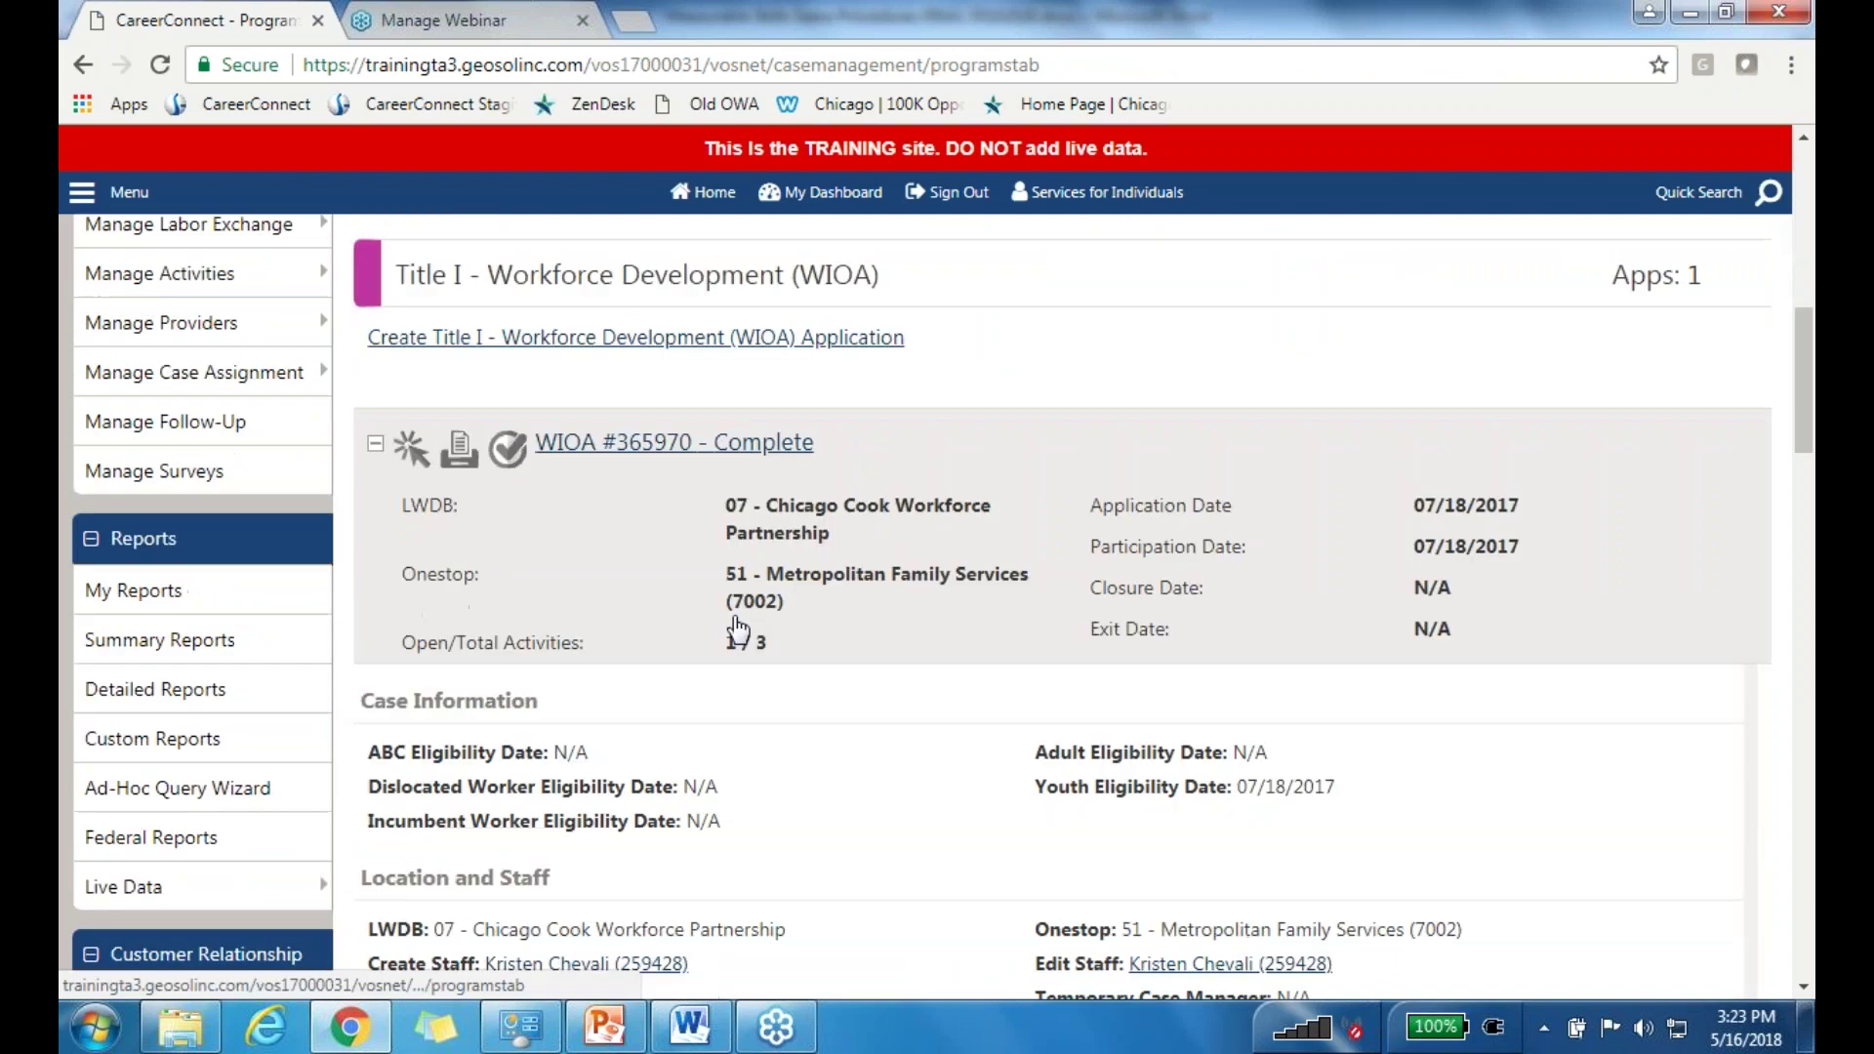
{"action": "scroll", "coordinate": [739, 630], "scroll_direction": "down", "scroll_amount": 6}
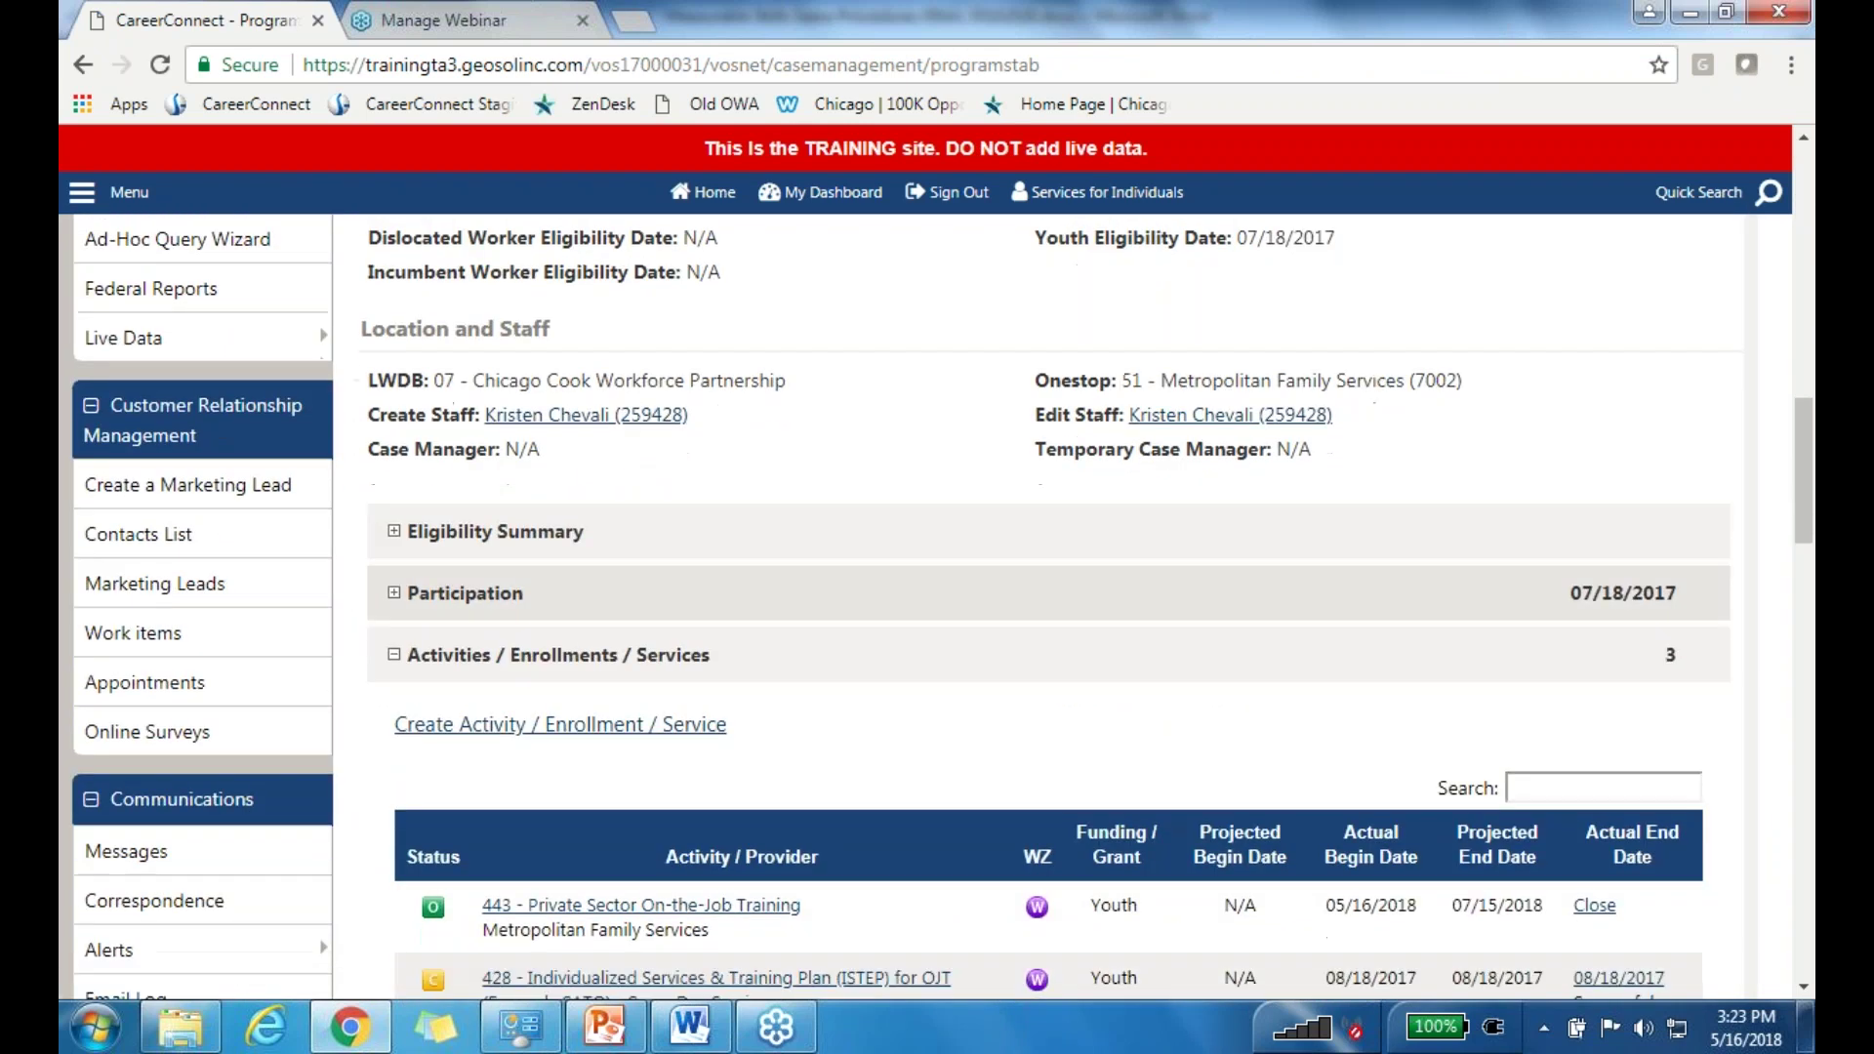
{"action": "scroll", "coordinate": [874, 615], "scroll_direction": "down", "scroll_amount": 7}
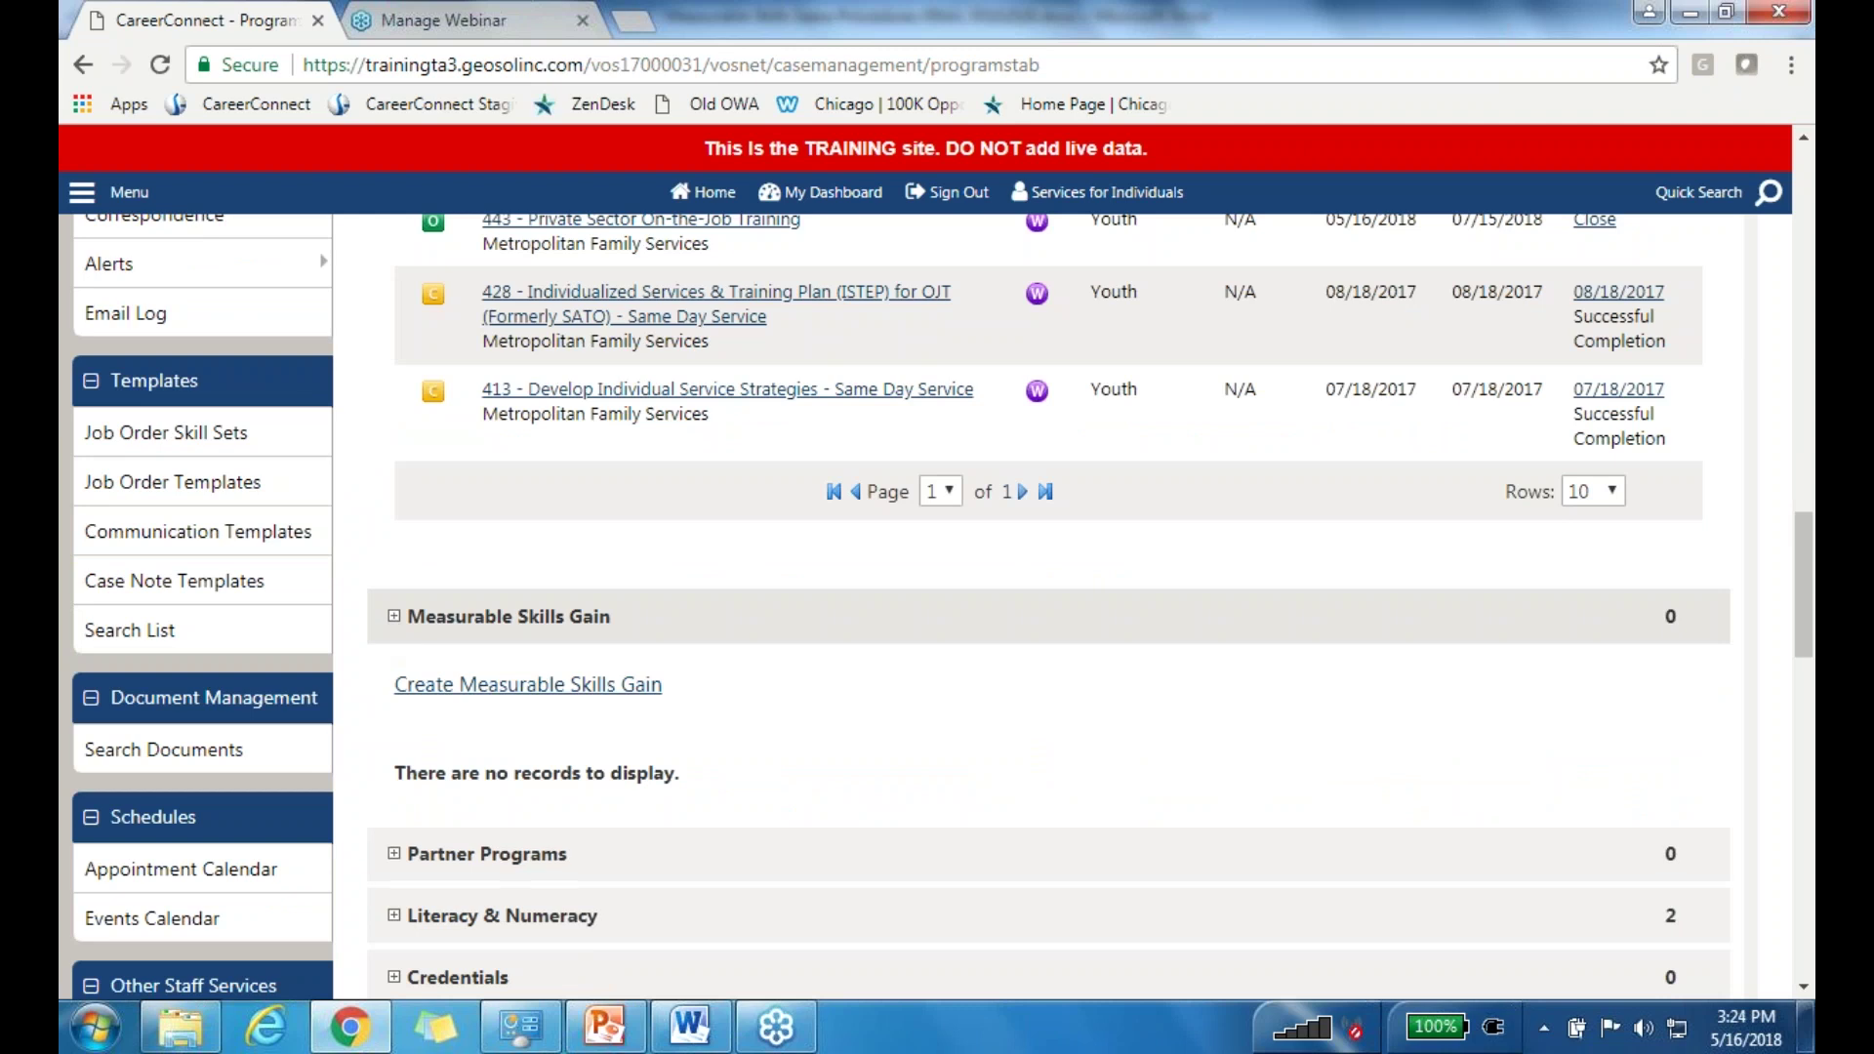
{"action": "left_click", "coordinate": [394, 620]}
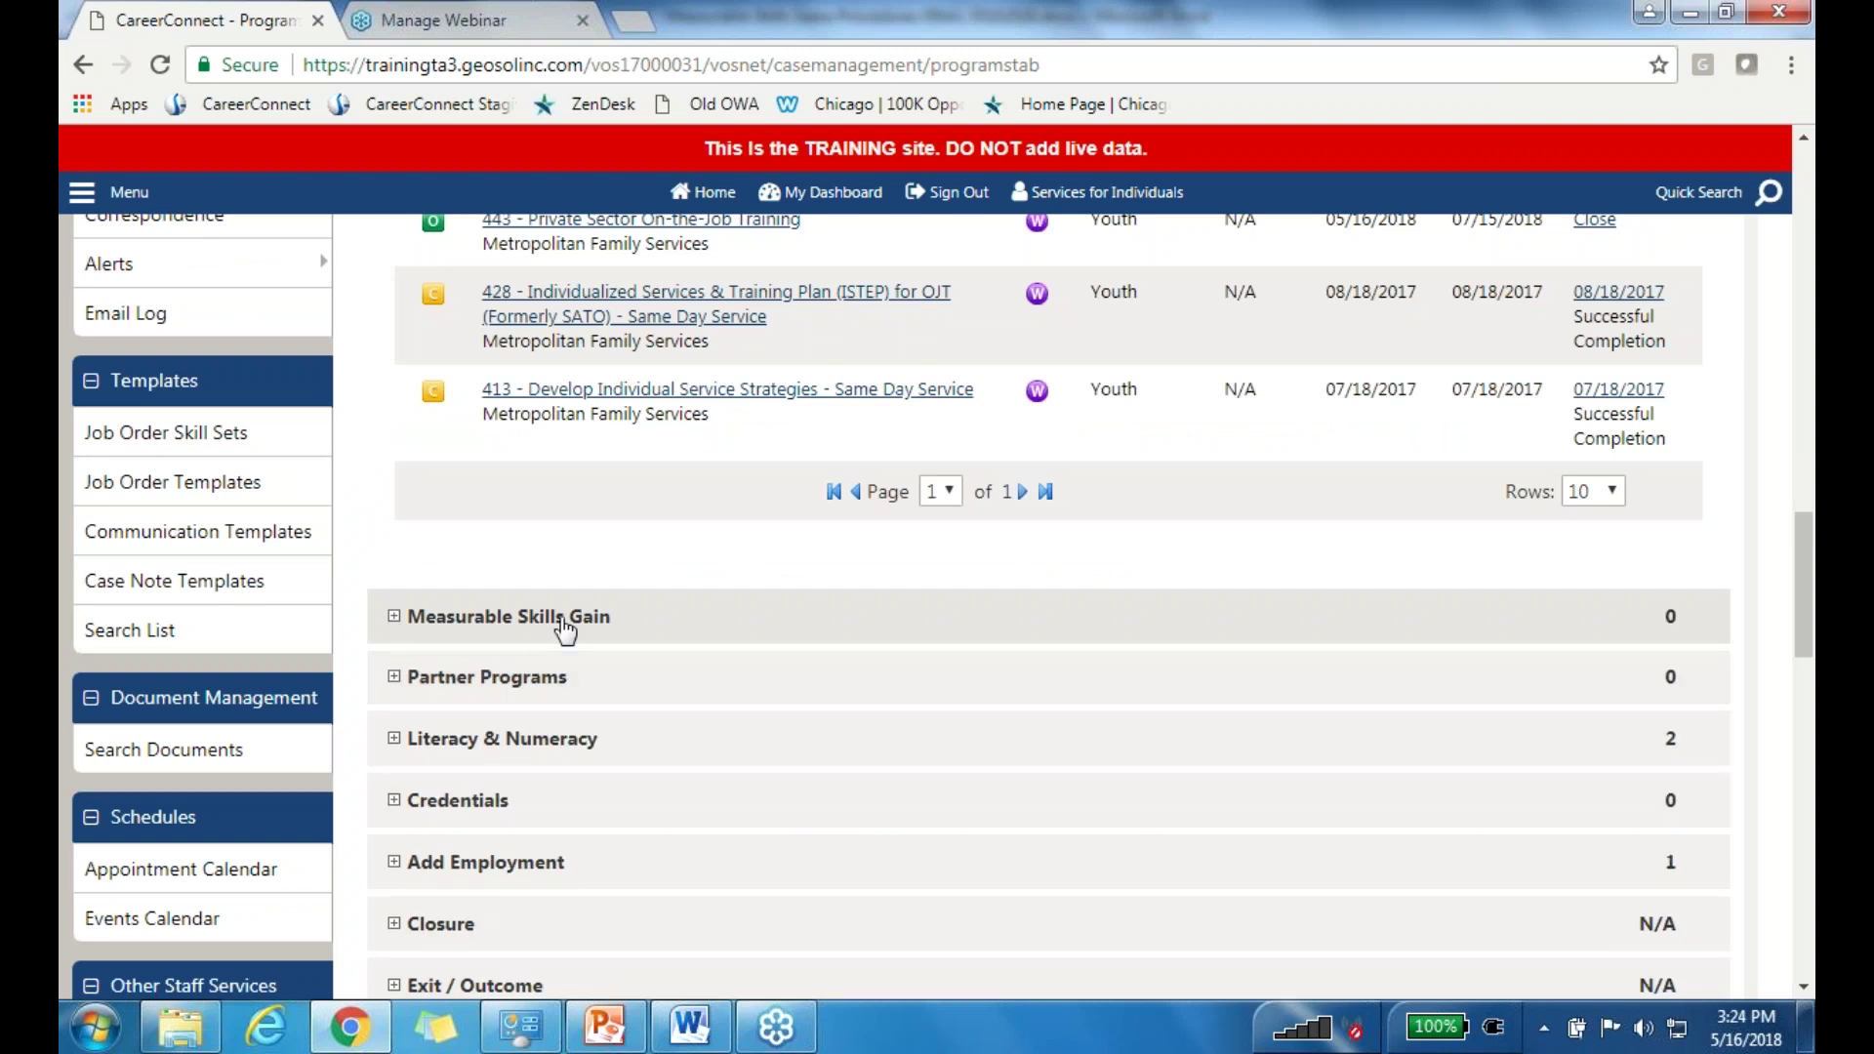
{"action": "left_click", "coordinate": [511, 616]}
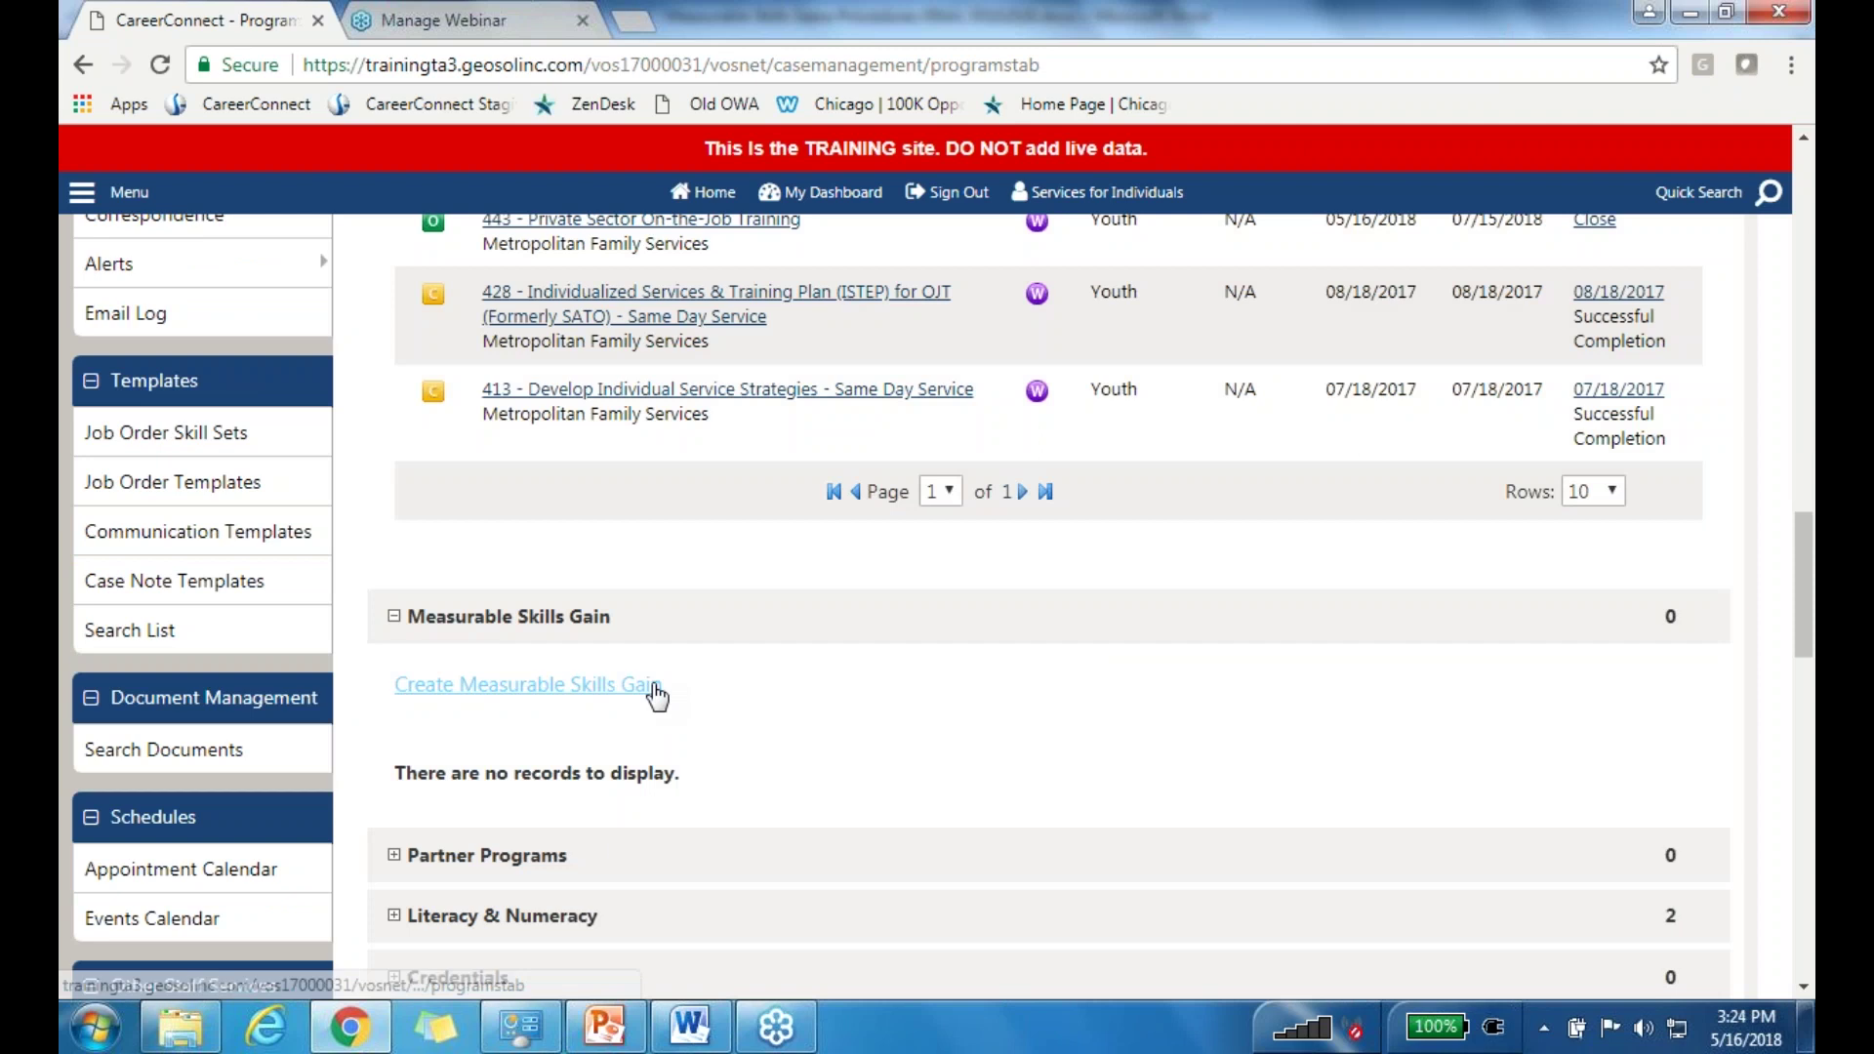
{"action": "left_click", "coordinate": [545, 695]}
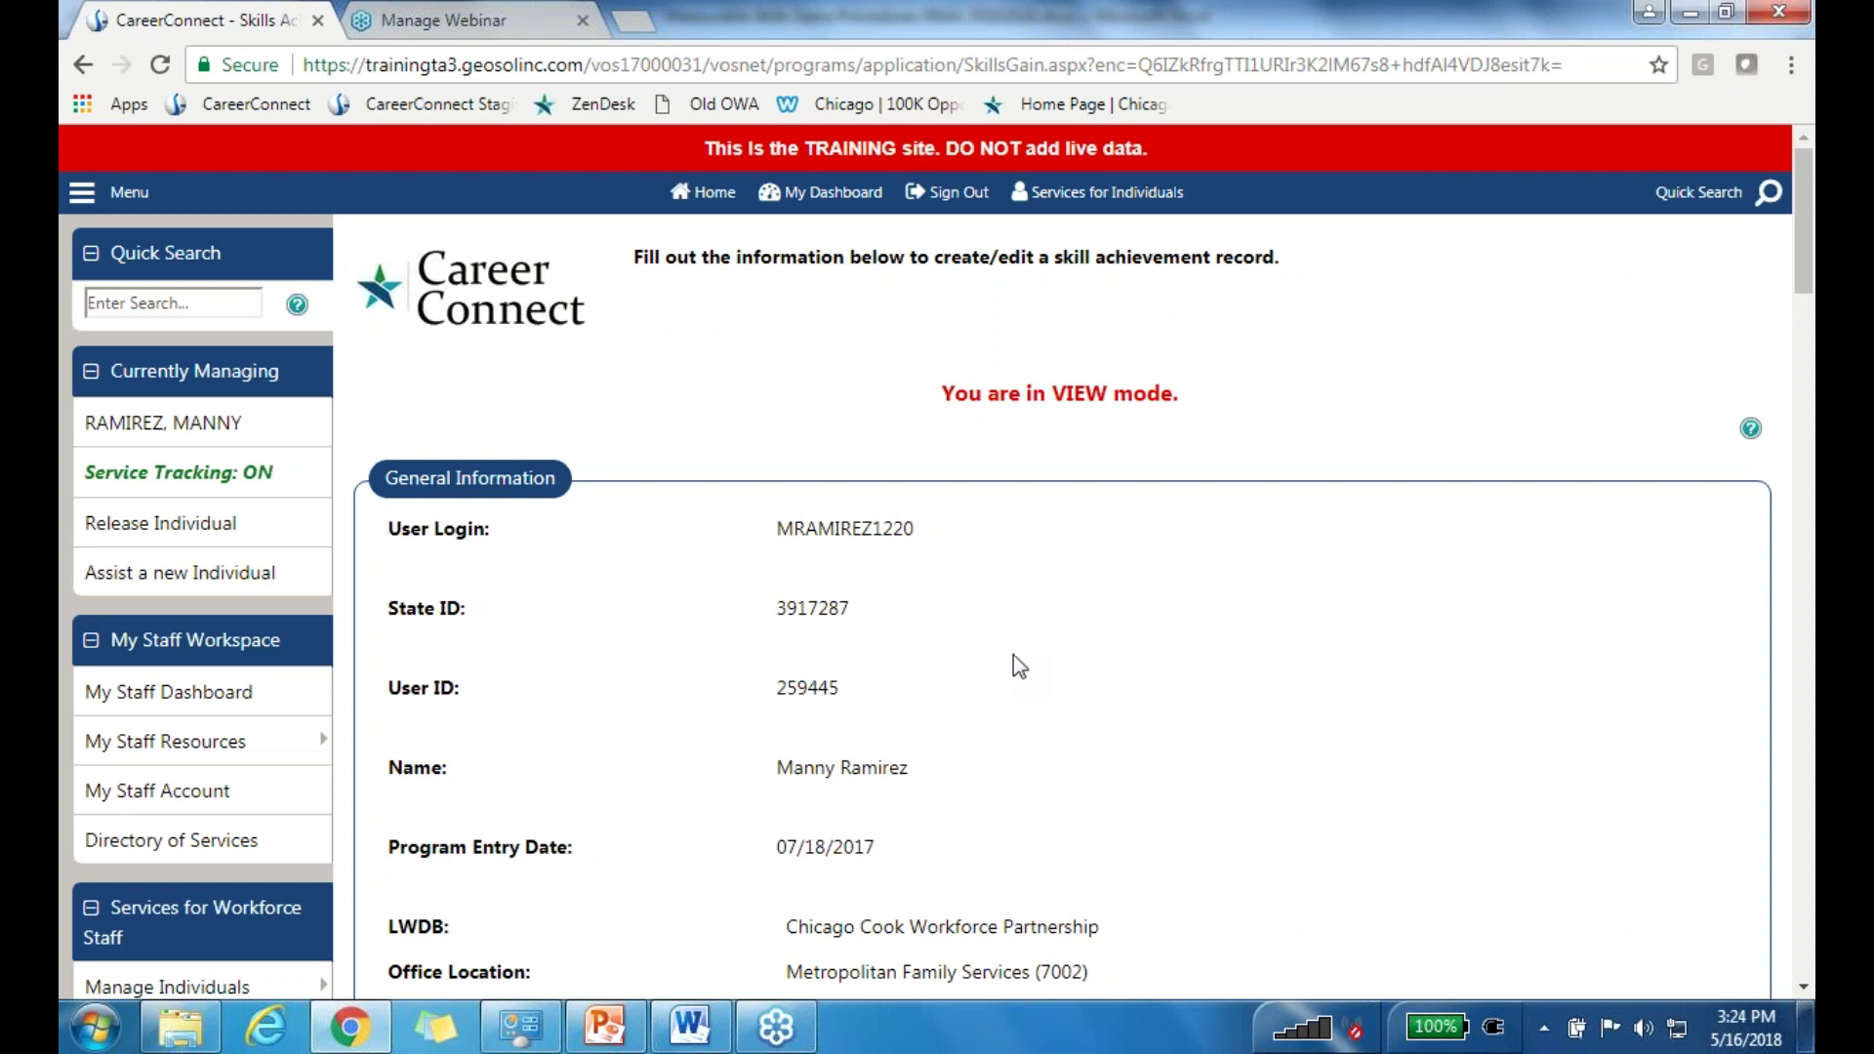
{"action": "scroll", "coordinate": [1017, 663], "scroll_direction": "down", "scroll_amount": 10}
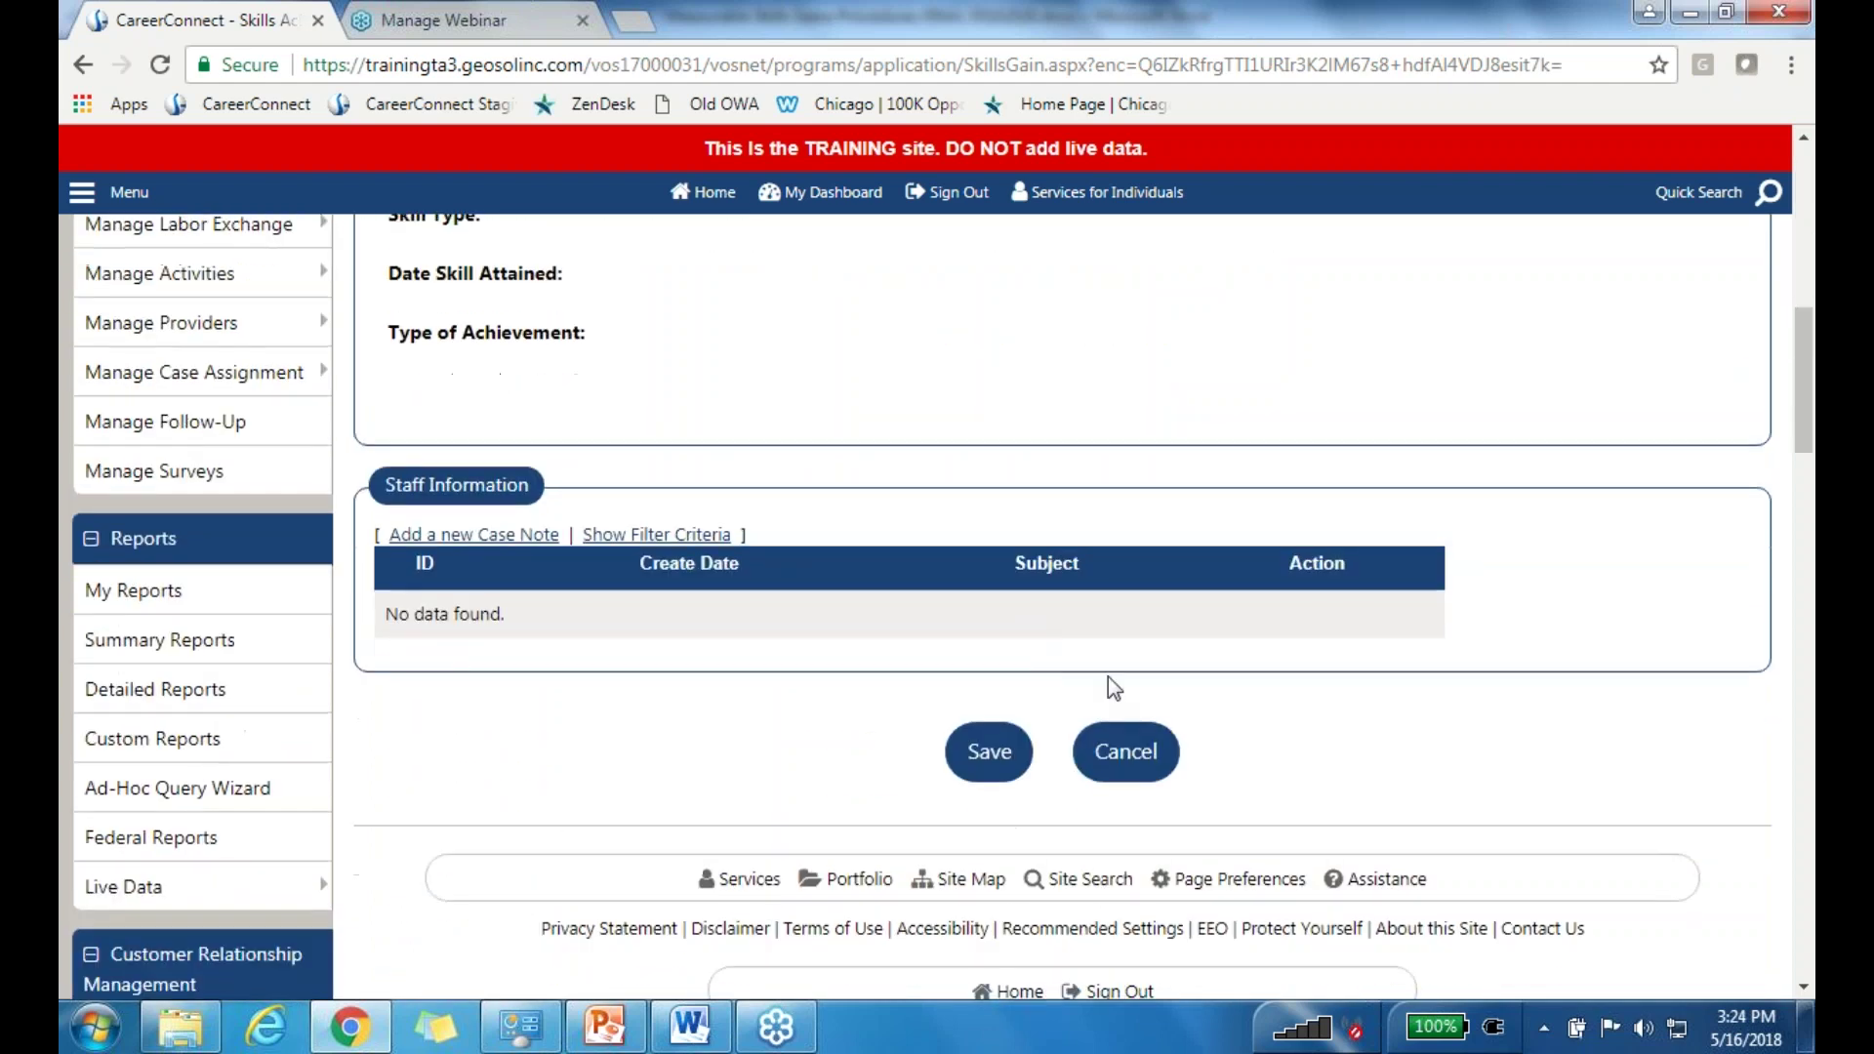
{"action": "left_click", "coordinate": [1124, 752]}
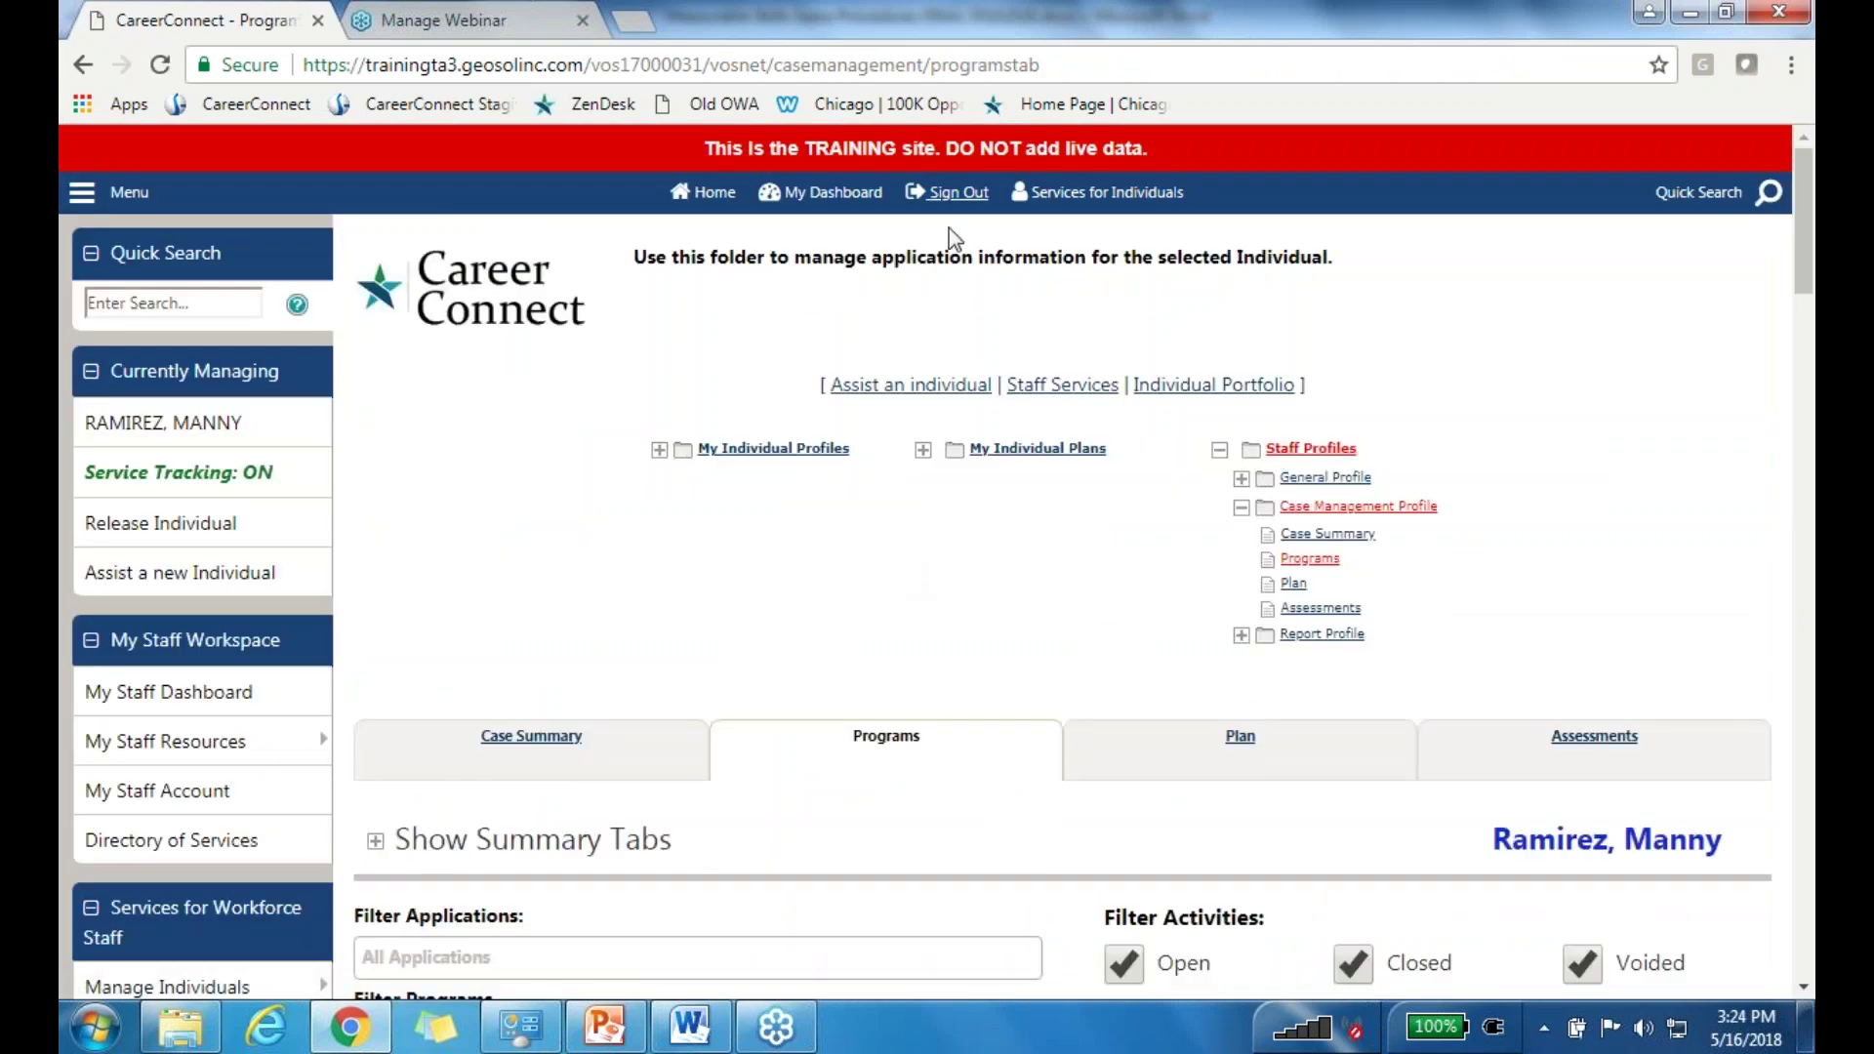
Step: Sign out of the training site and sign in to CareerConnect Staging with staff username and password
{"action": "left_click", "coordinate": [958, 192]}
{"action": "left_click", "coordinate": [1062, 652]}
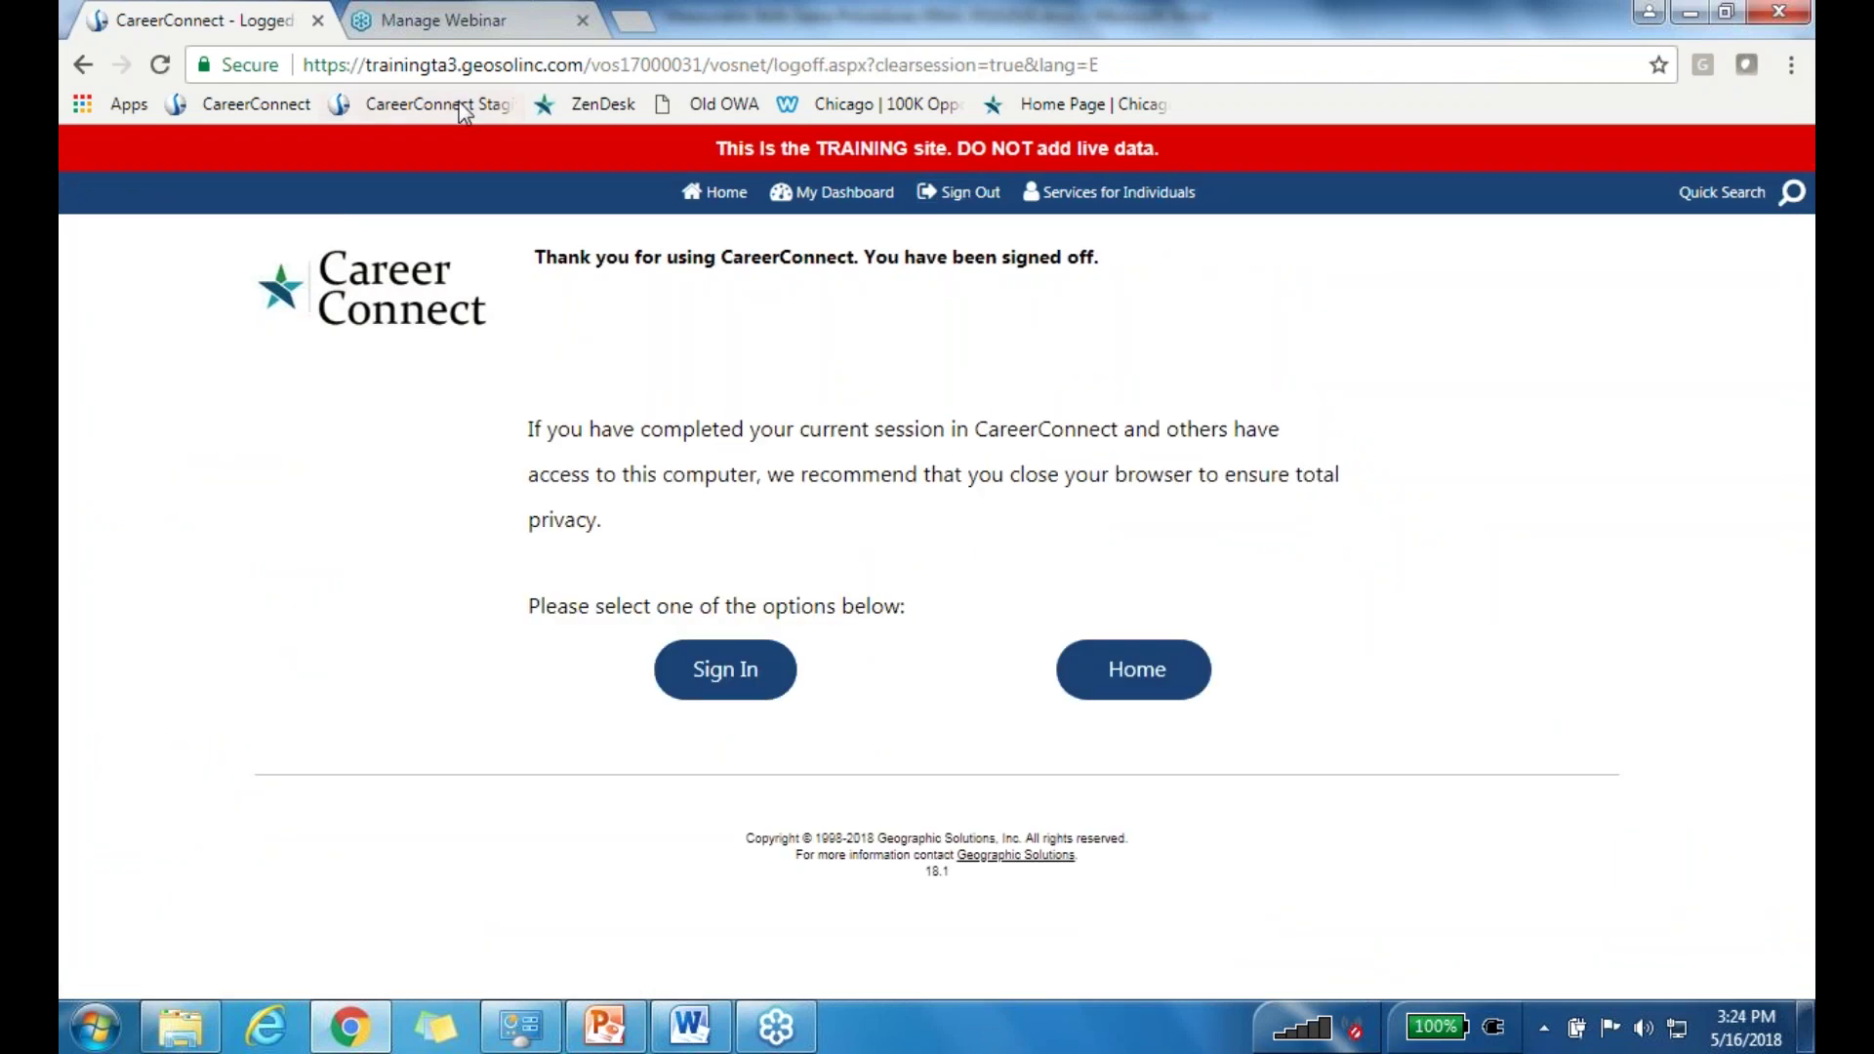
{"action": "left_click", "coordinate": [452, 107]}
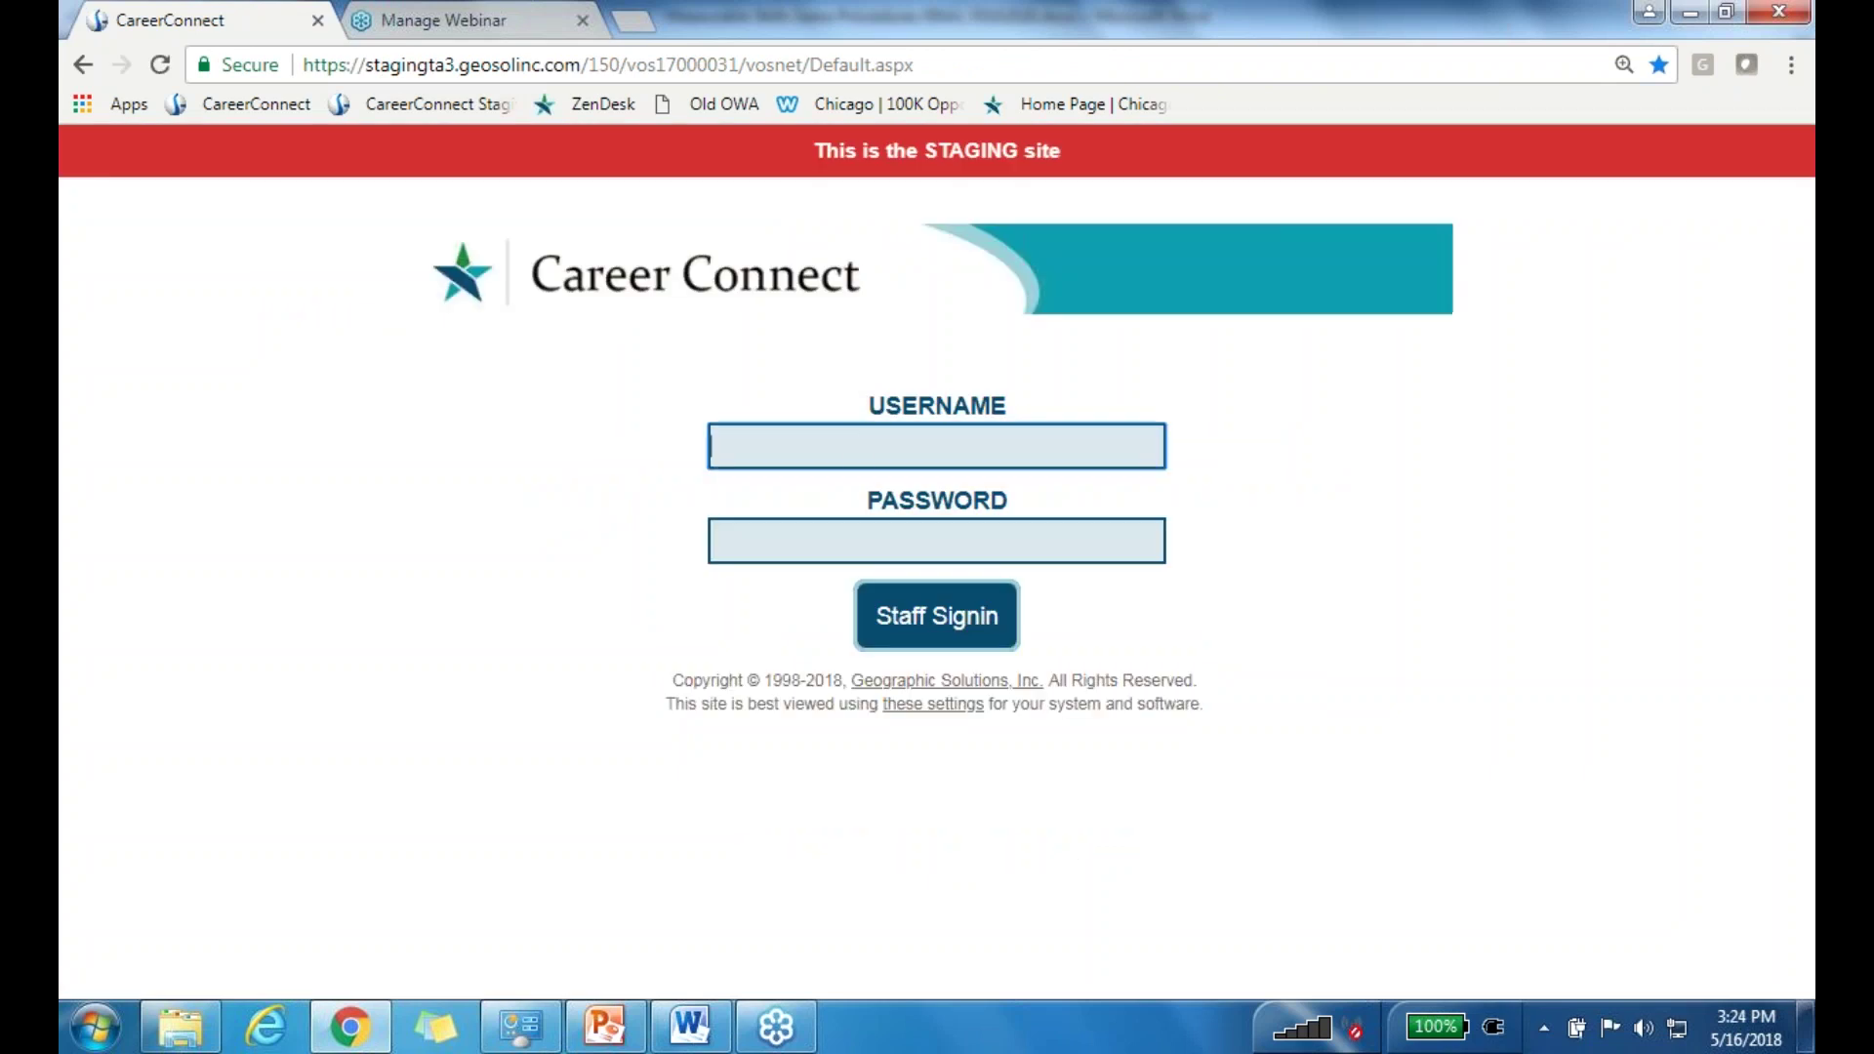
{"action": "type", "text": "dalkhatib"}
{"action": "key", "text": "Tab"}
{"action": "type", "text": "••••••••"}
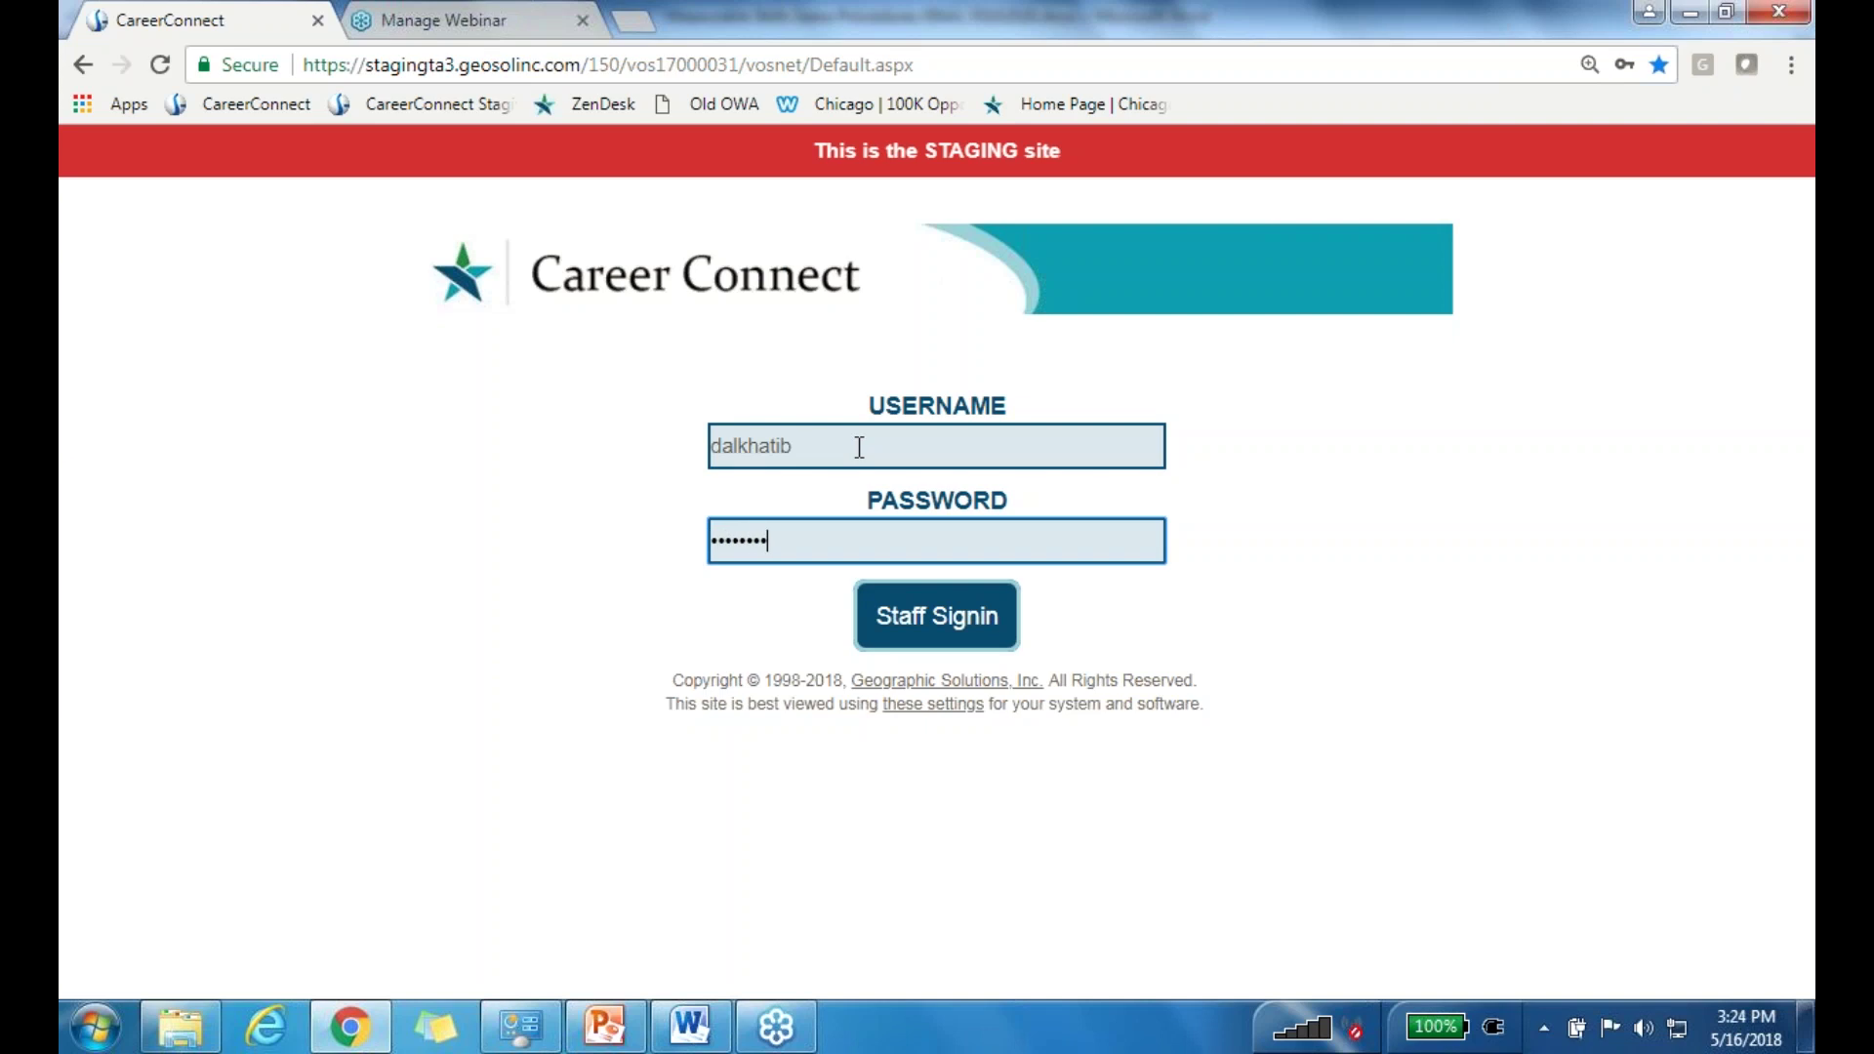
{"action": "key", "text": "Return"}
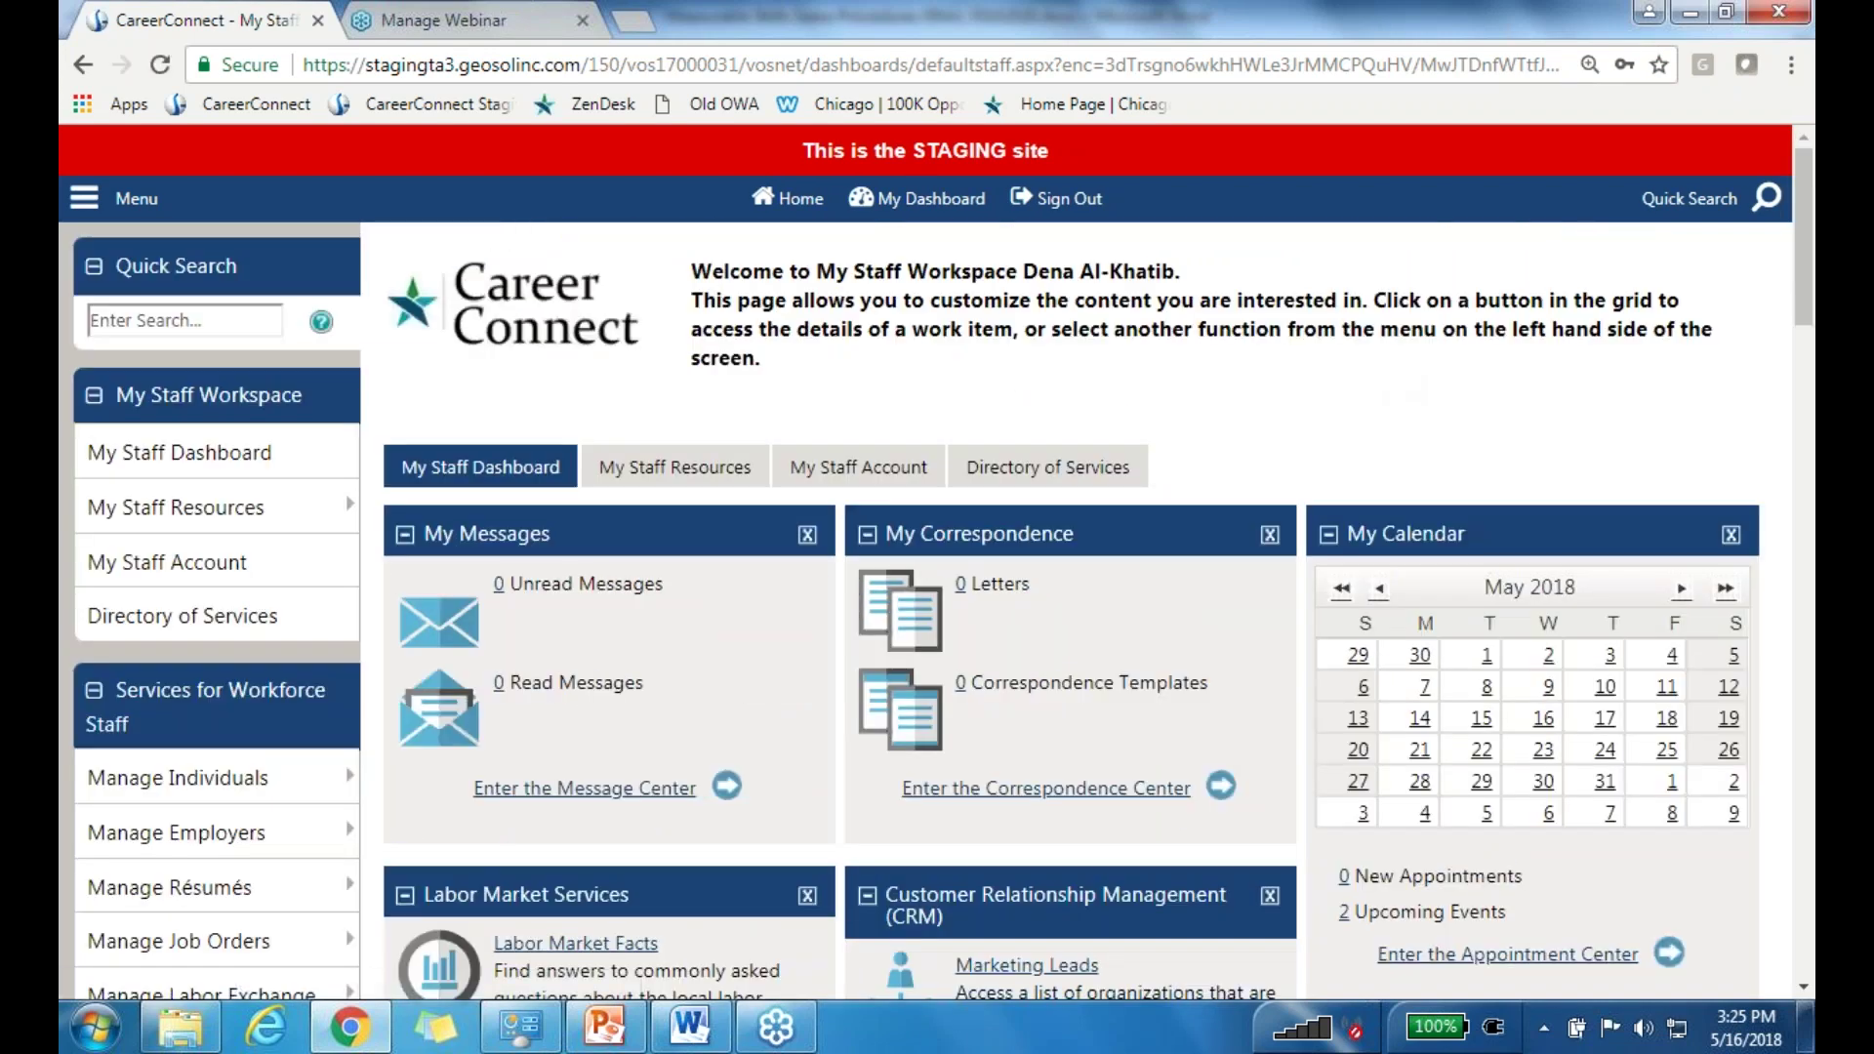
Step: Switch to assisting a different individual from the recently assisted list
{"action": "mouse_move", "coordinate": [244, 777]}
{"action": "scroll", "coordinate": [564, 695], "scroll_direction": "down", "scroll_amount": 3}
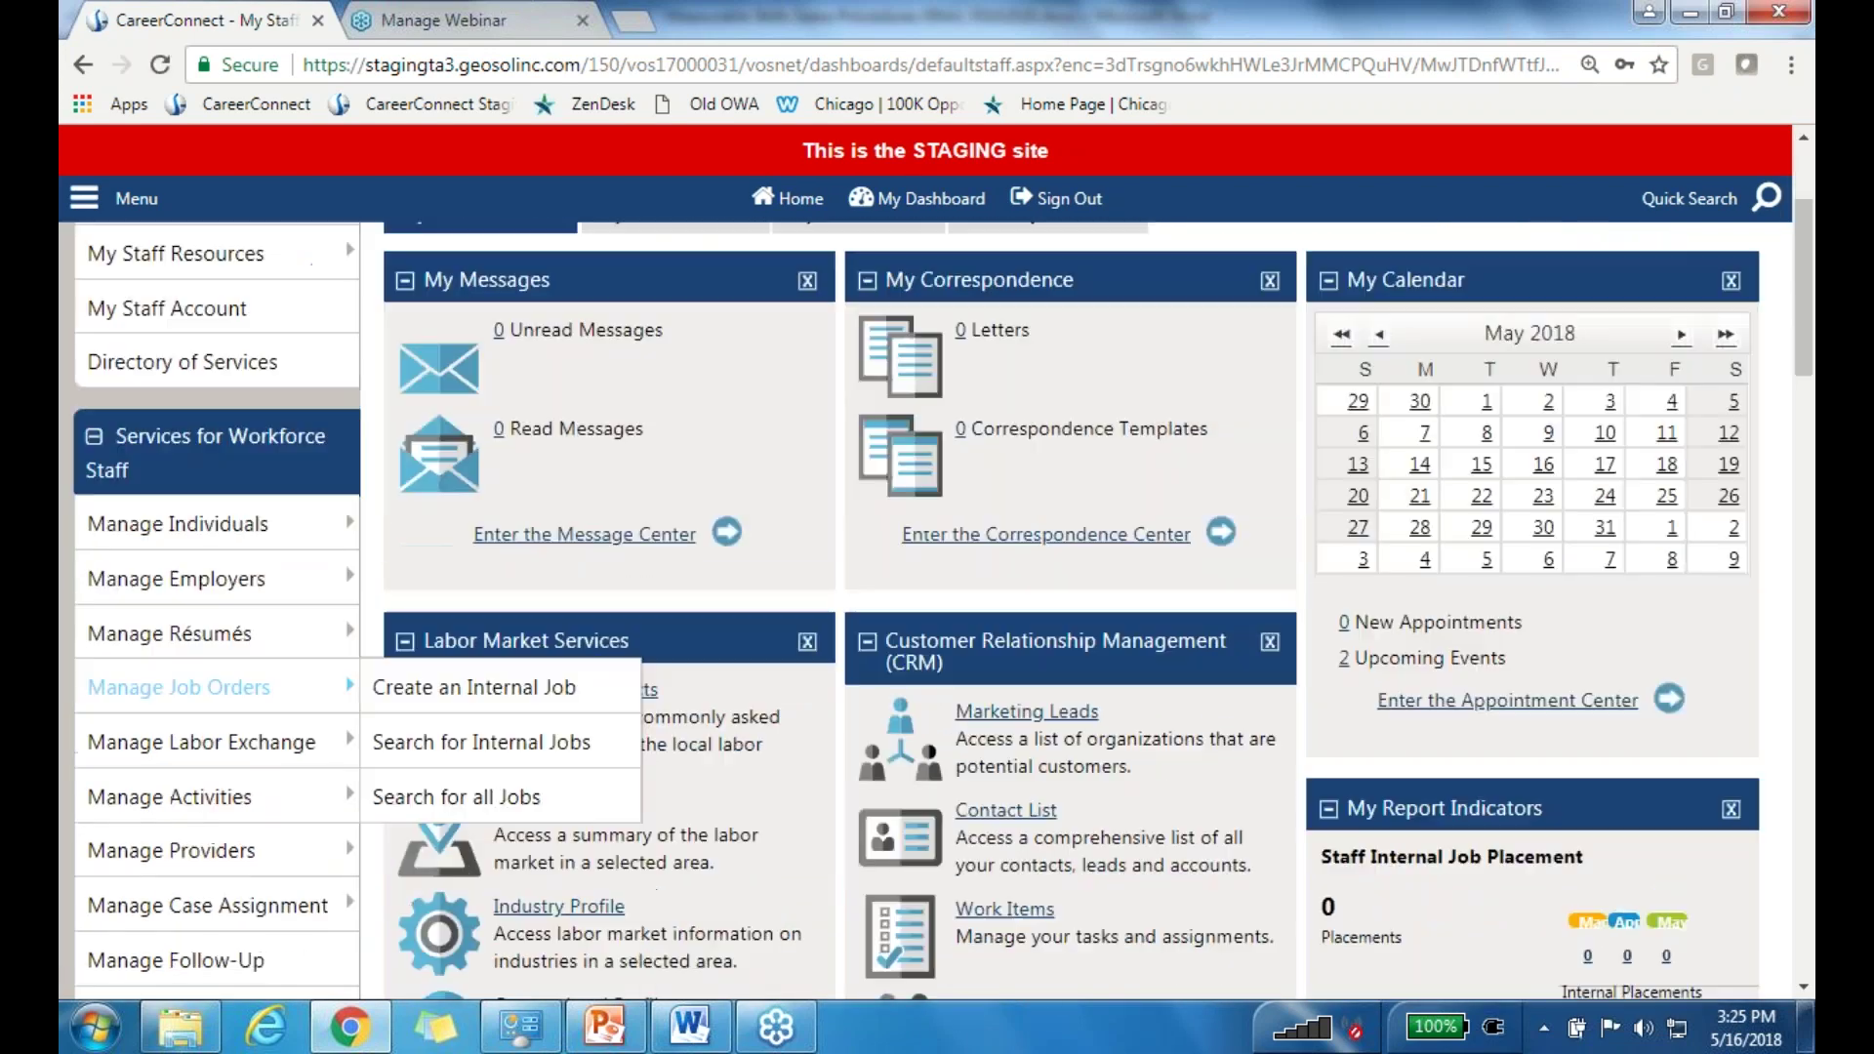
{"action": "left_click", "coordinate": [590, 695]}
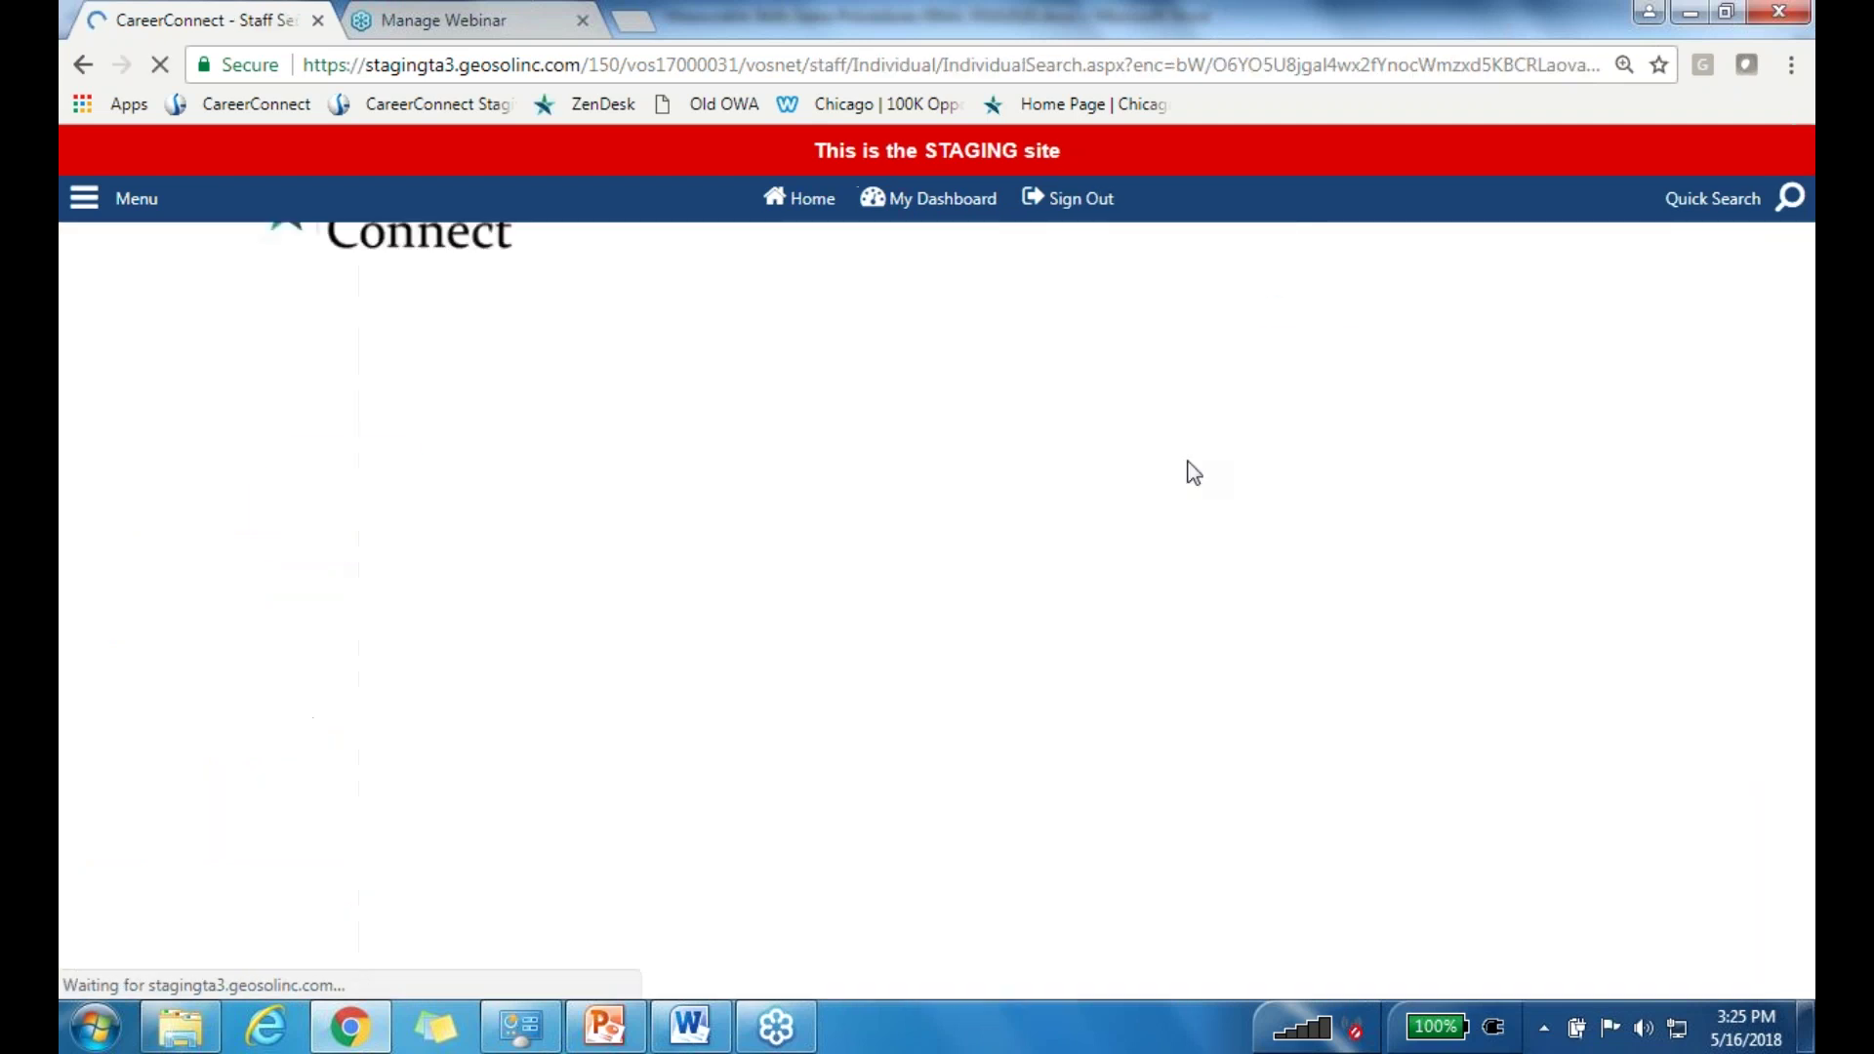
{"action": "left_click", "coordinate": [1030, 660]}
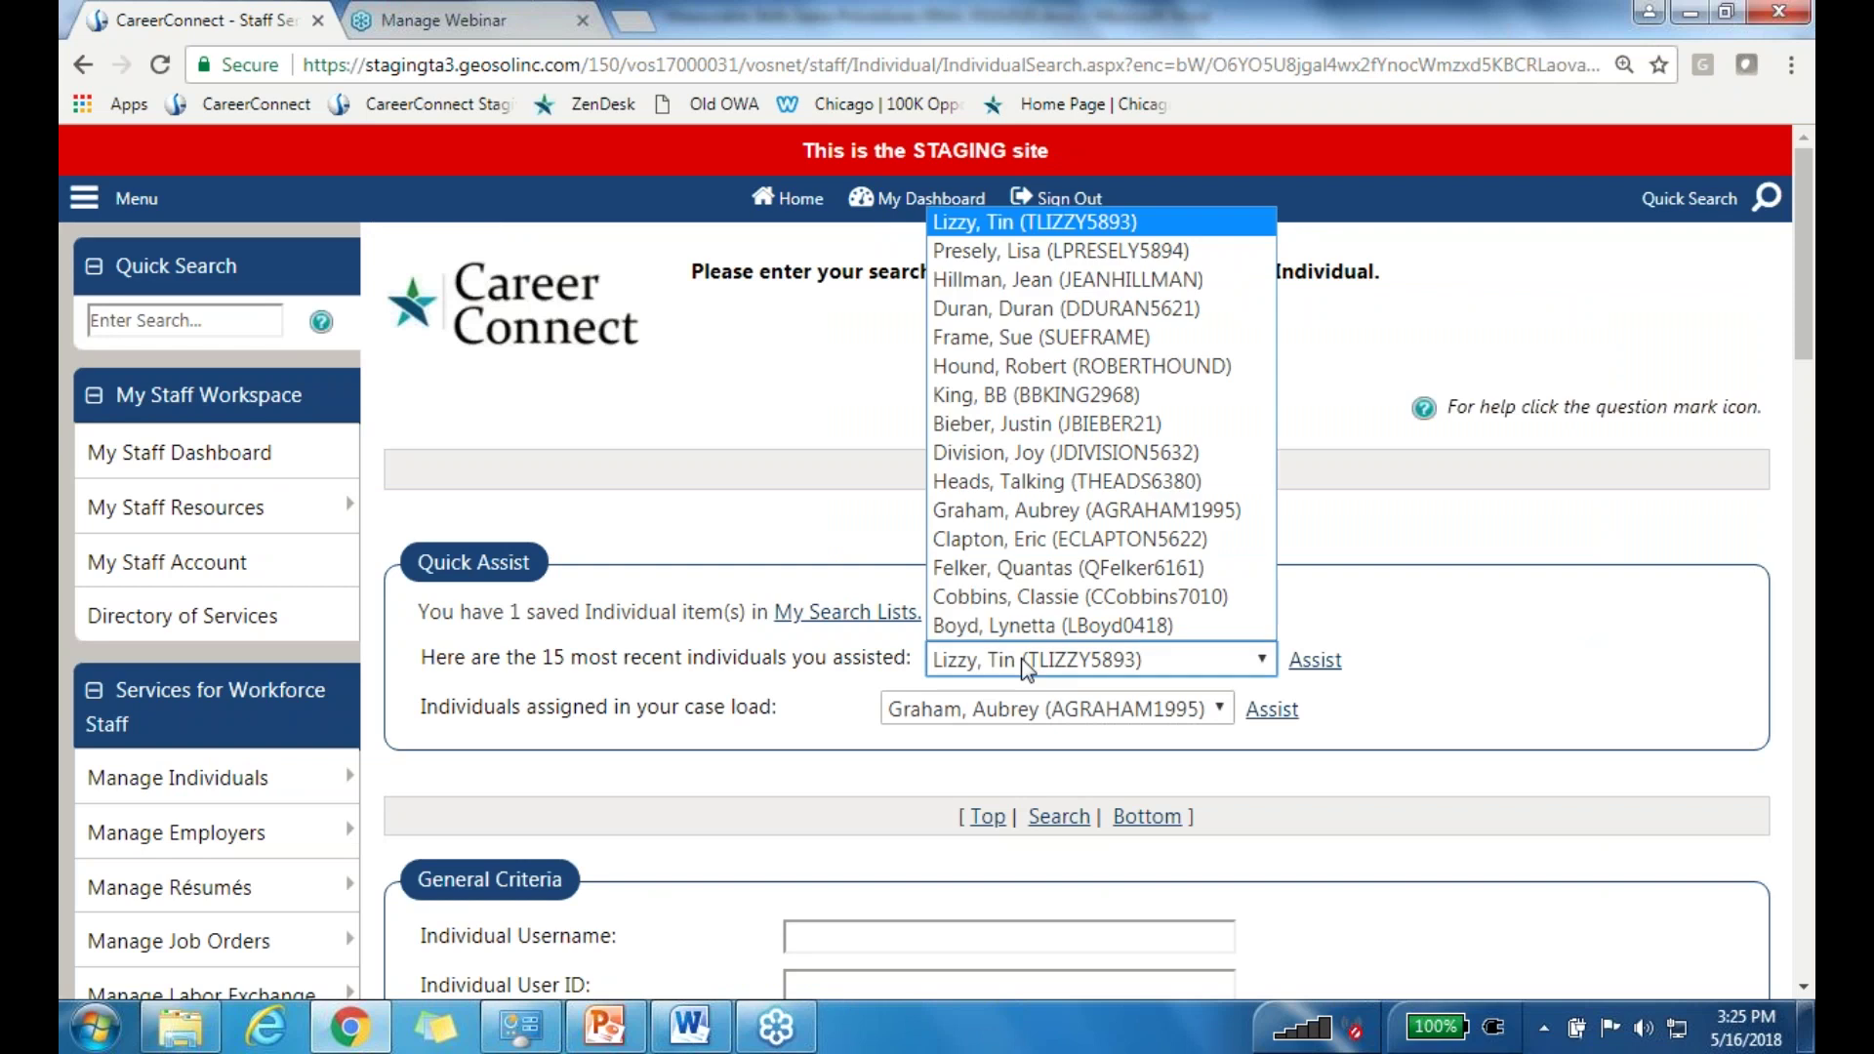
{"action": "left_click", "coordinate": [1029, 252]}
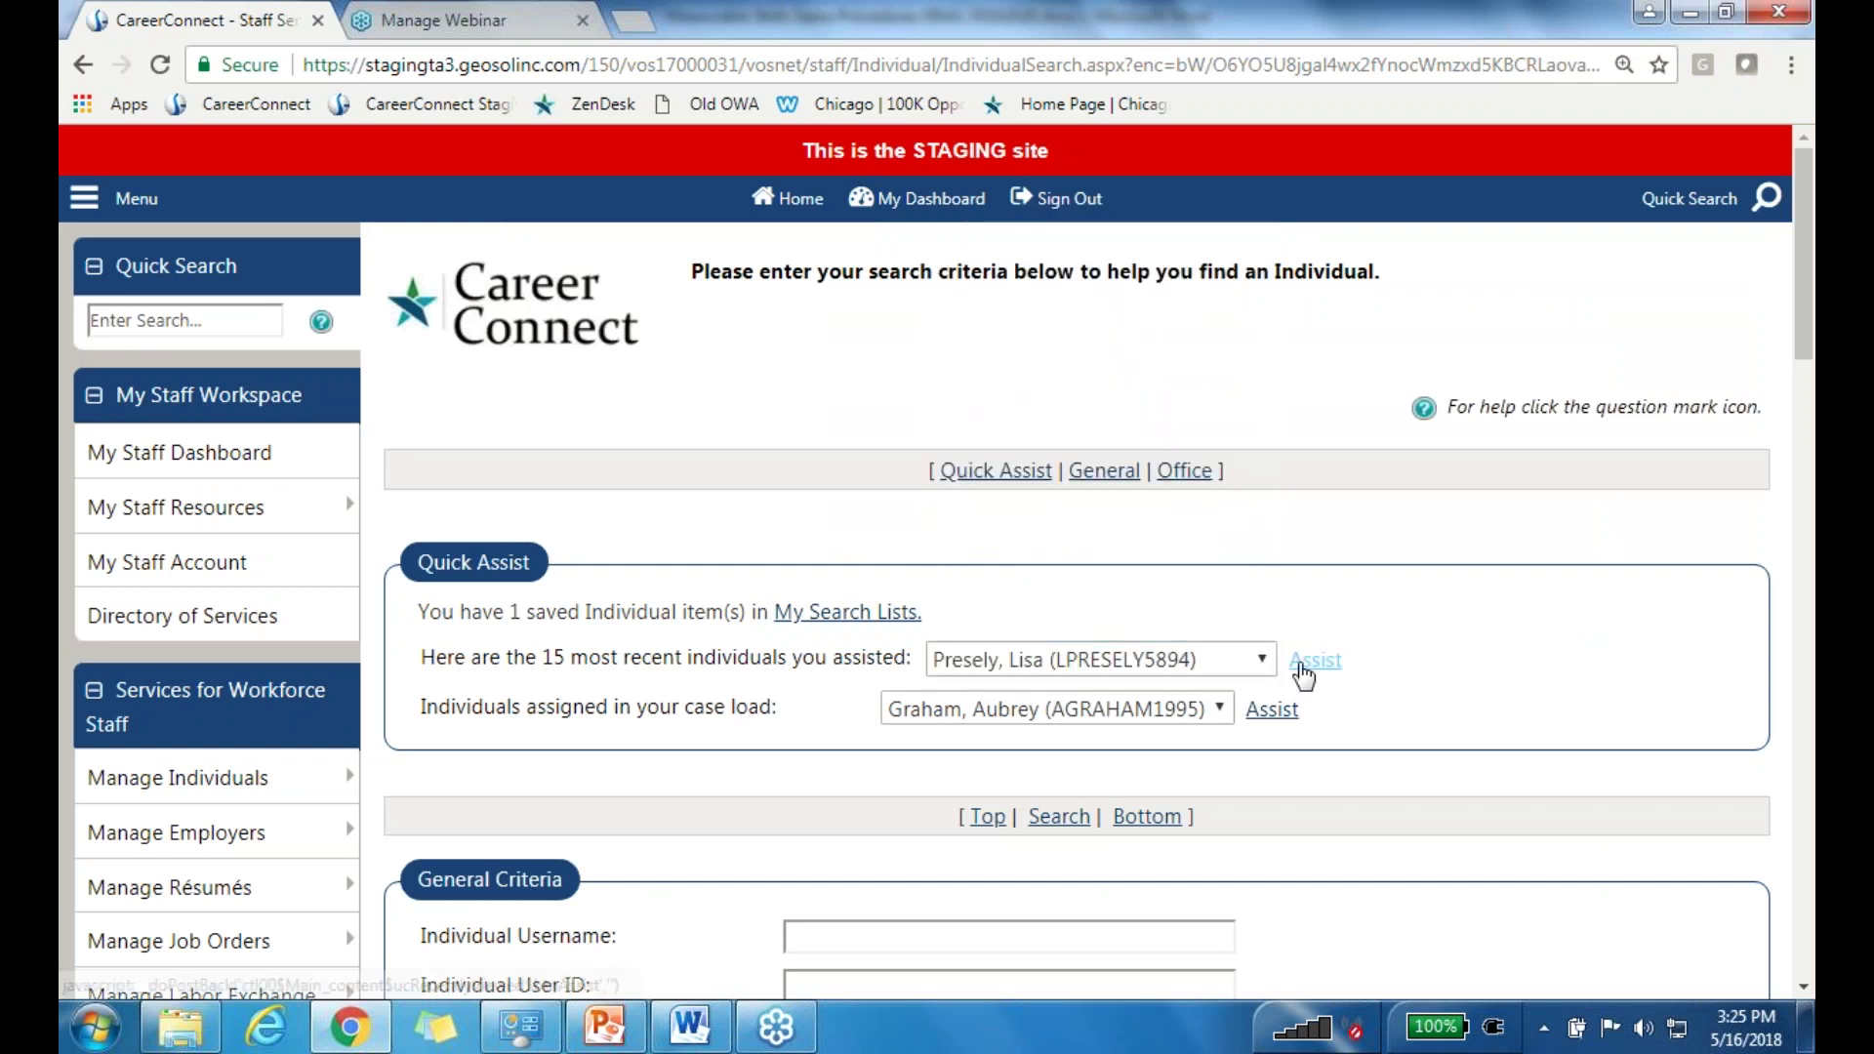
{"action": "left_click", "coordinate": [1314, 660]}
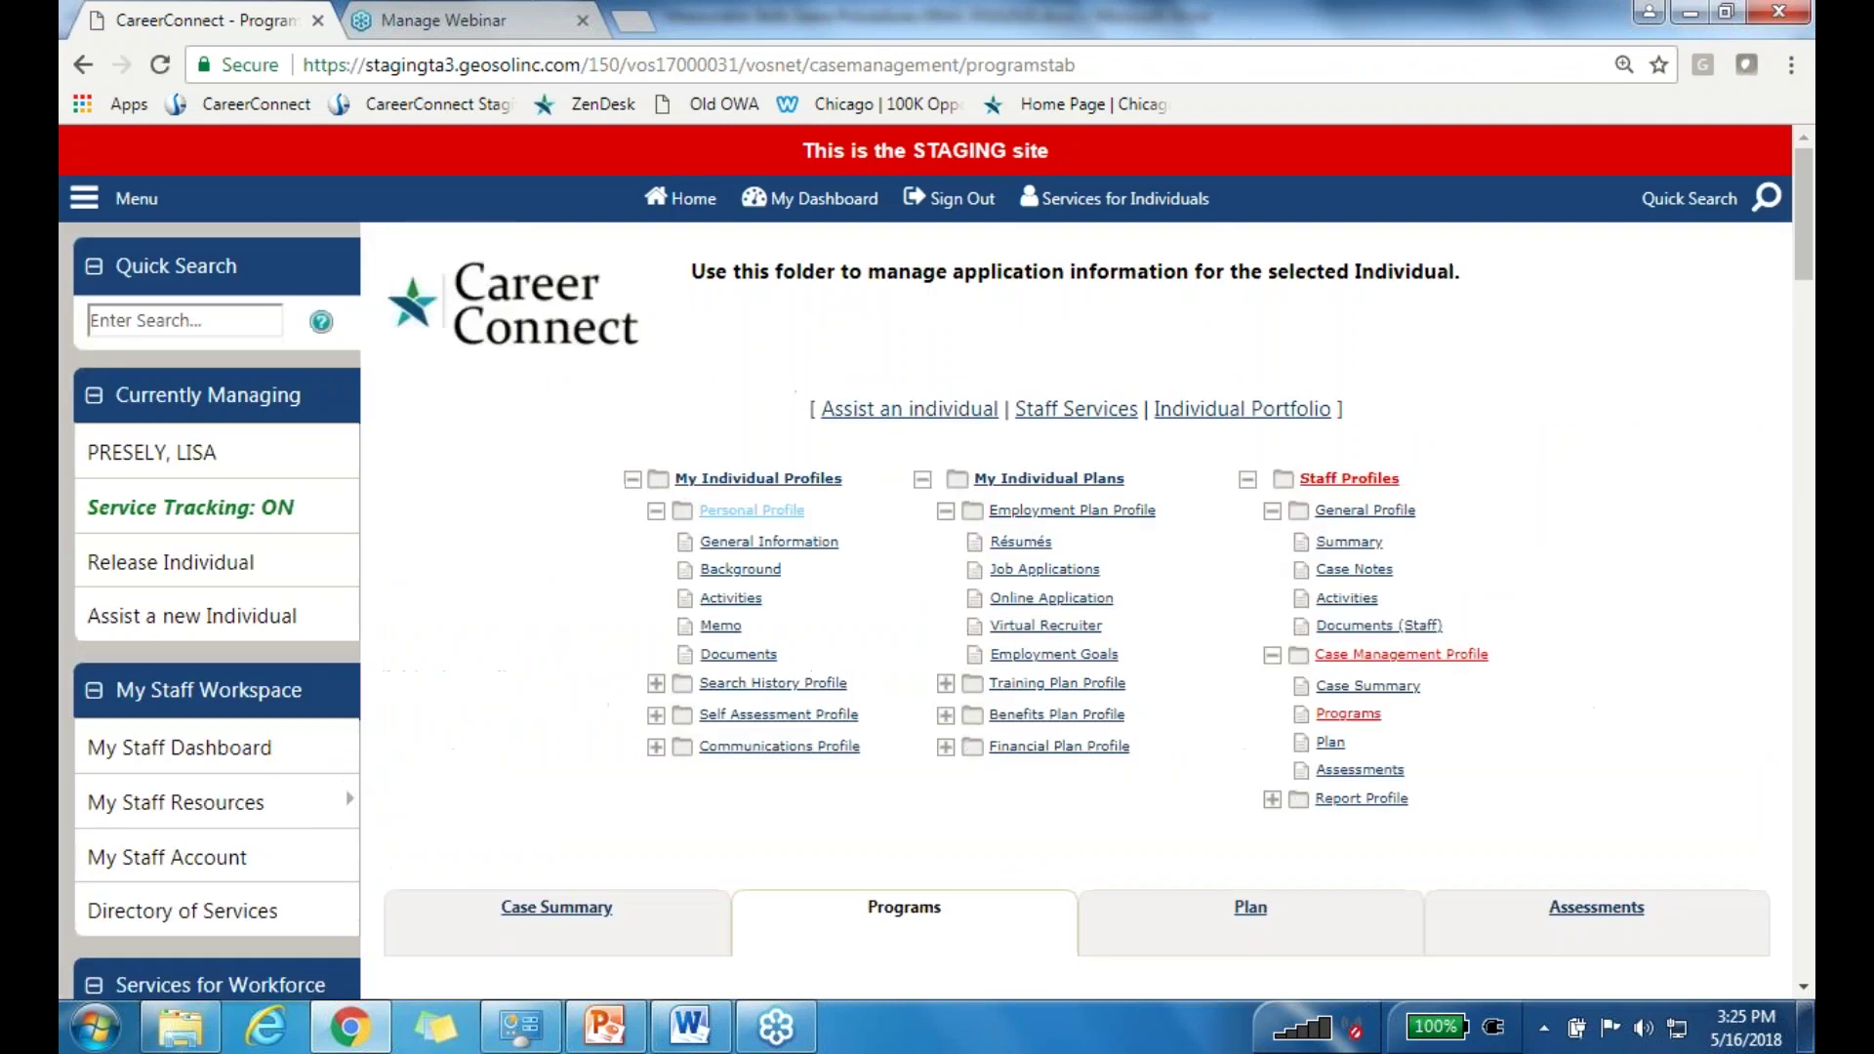
{"action": "scroll", "coordinate": [827, 410], "scroll_direction": "down", "scroll_amount": 5}
{"action": "scroll", "coordinate": [722, 702], "scroll_direction": "down", "scroll_amount": 5}
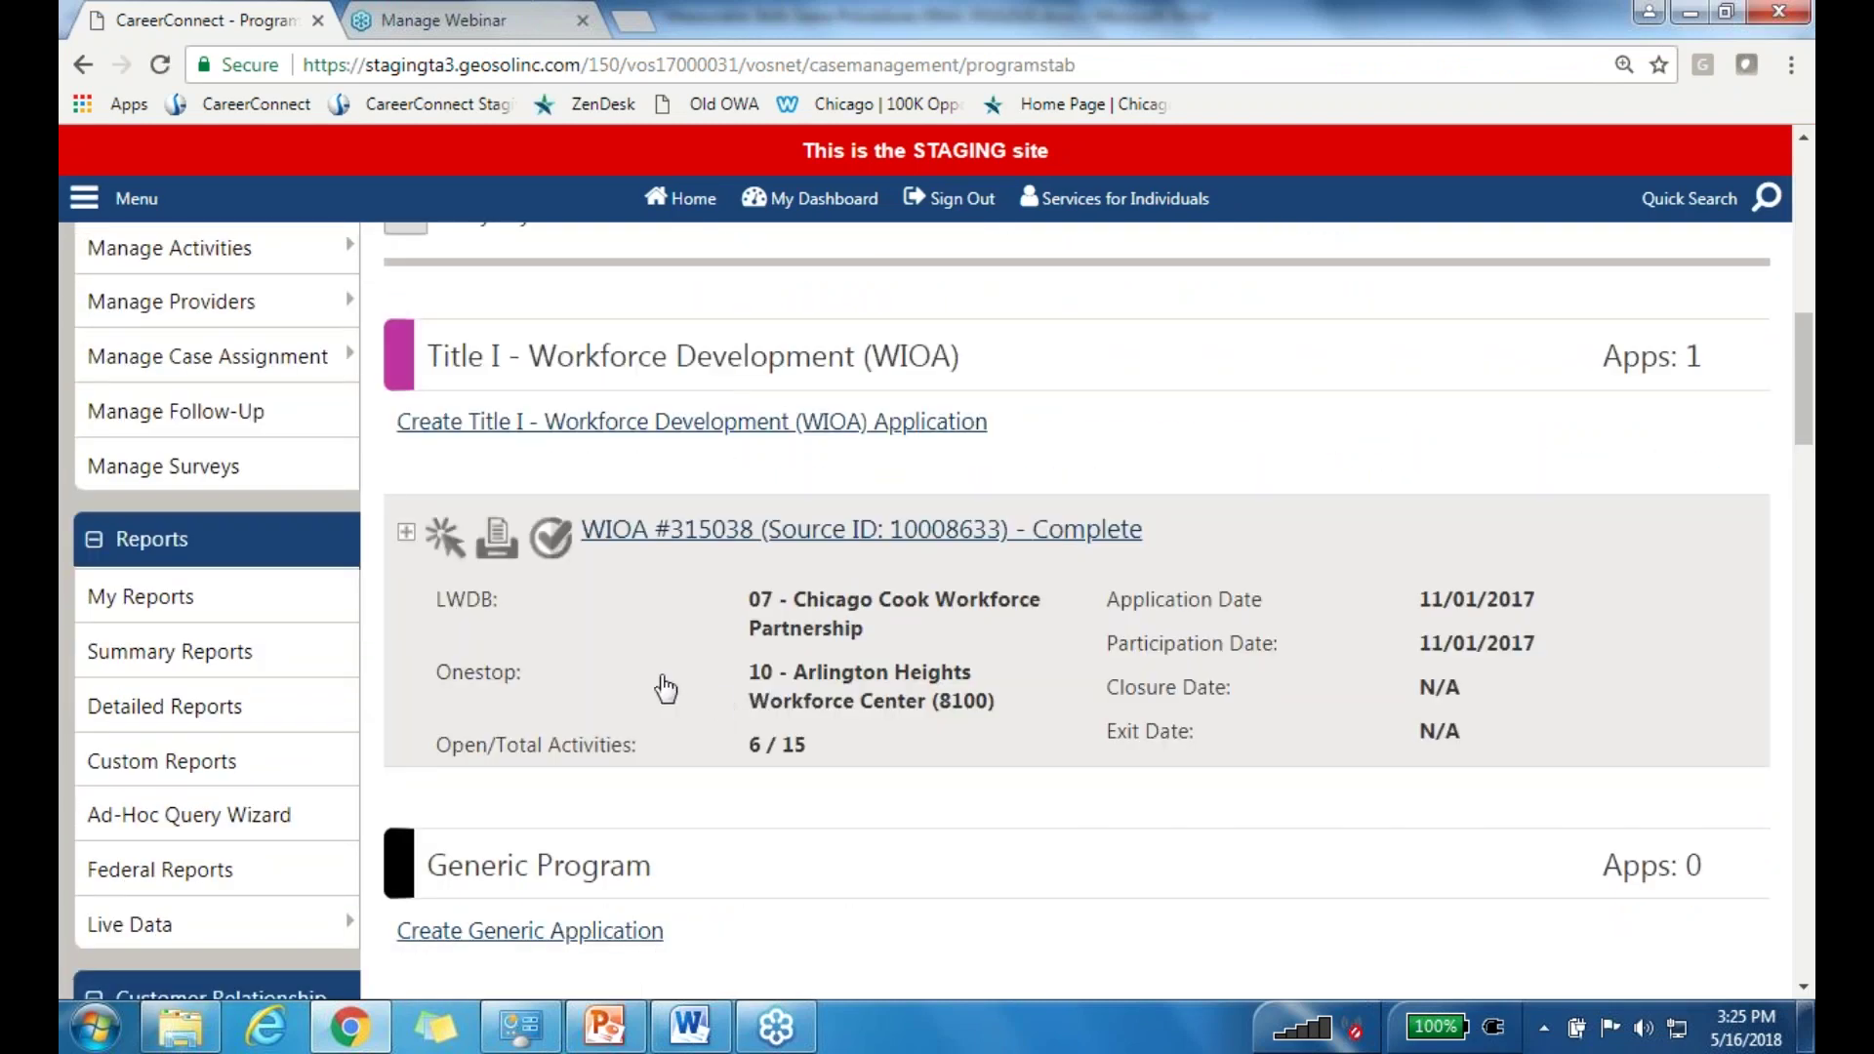
{"action": "left_click", "coordinate": [858, 529]}
{"action": "scroll", "coordinate": [765, 628], "scroll_direction": "down", "scroll_amount": 9}
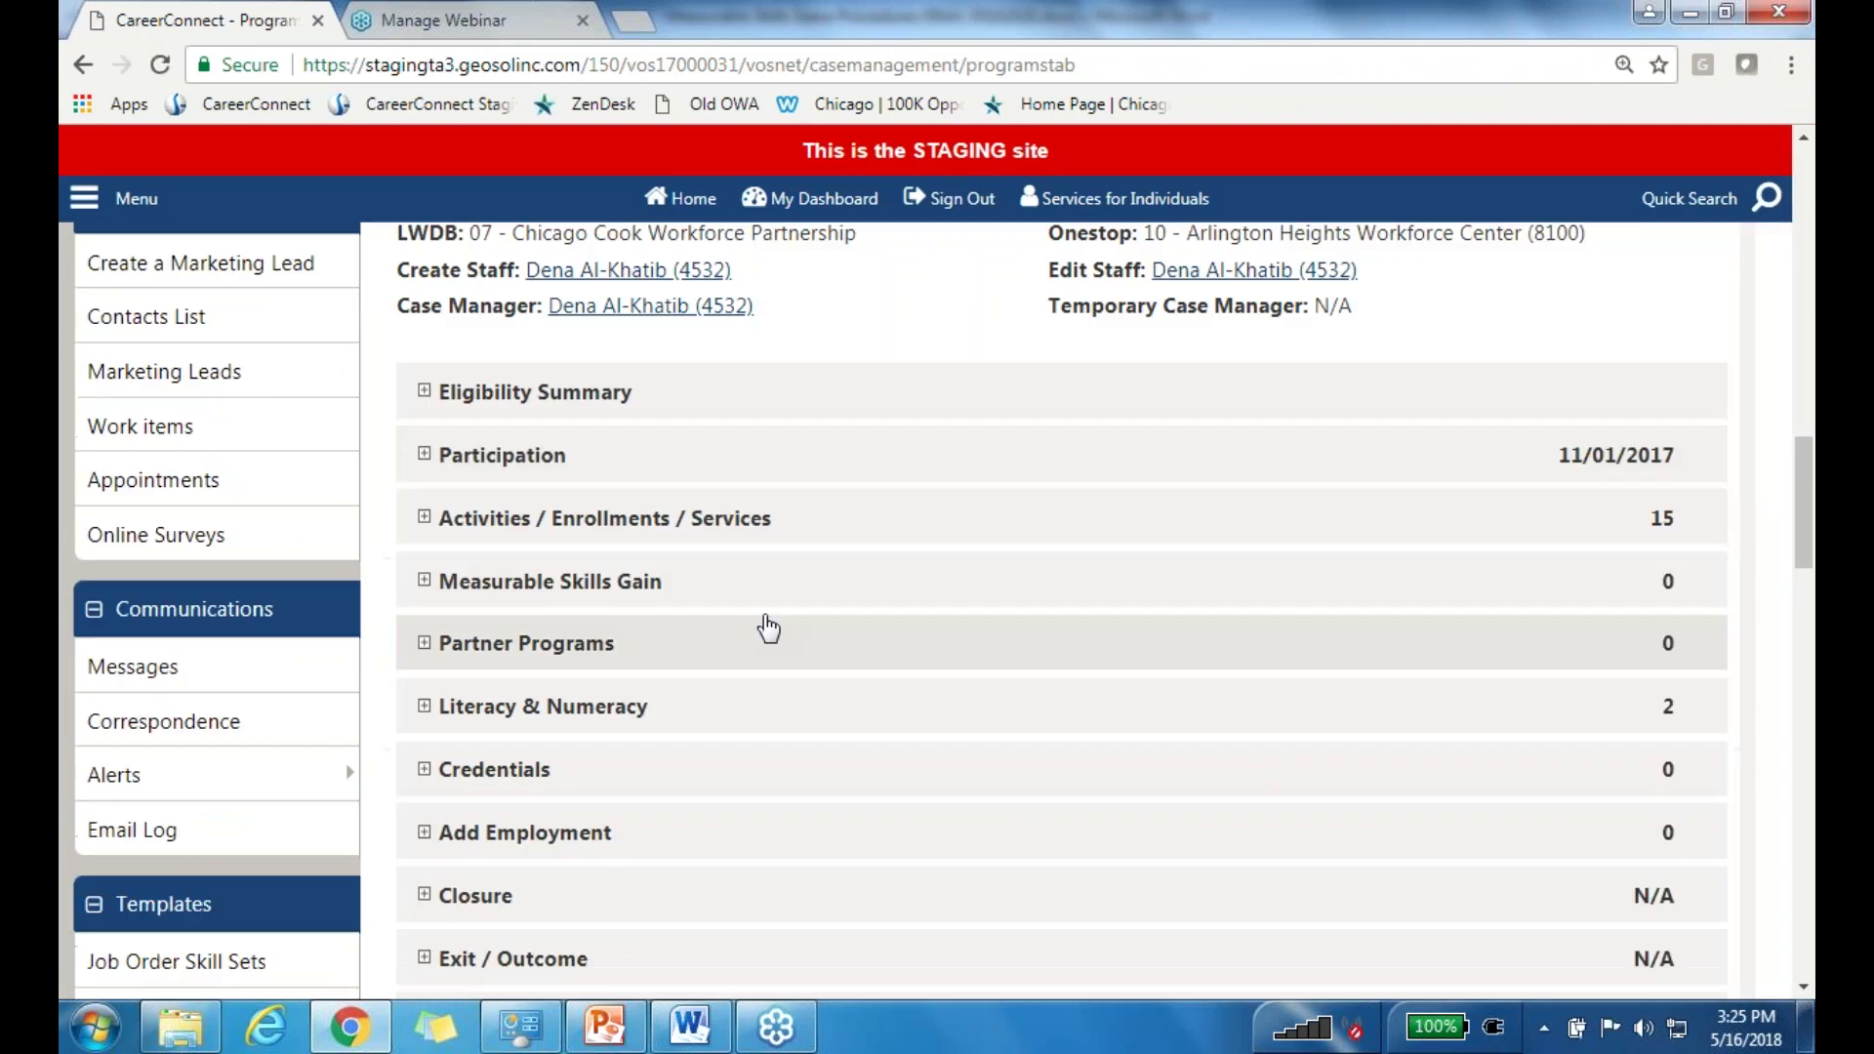
{"action": "left_click", "coordinate": [583, 581]}
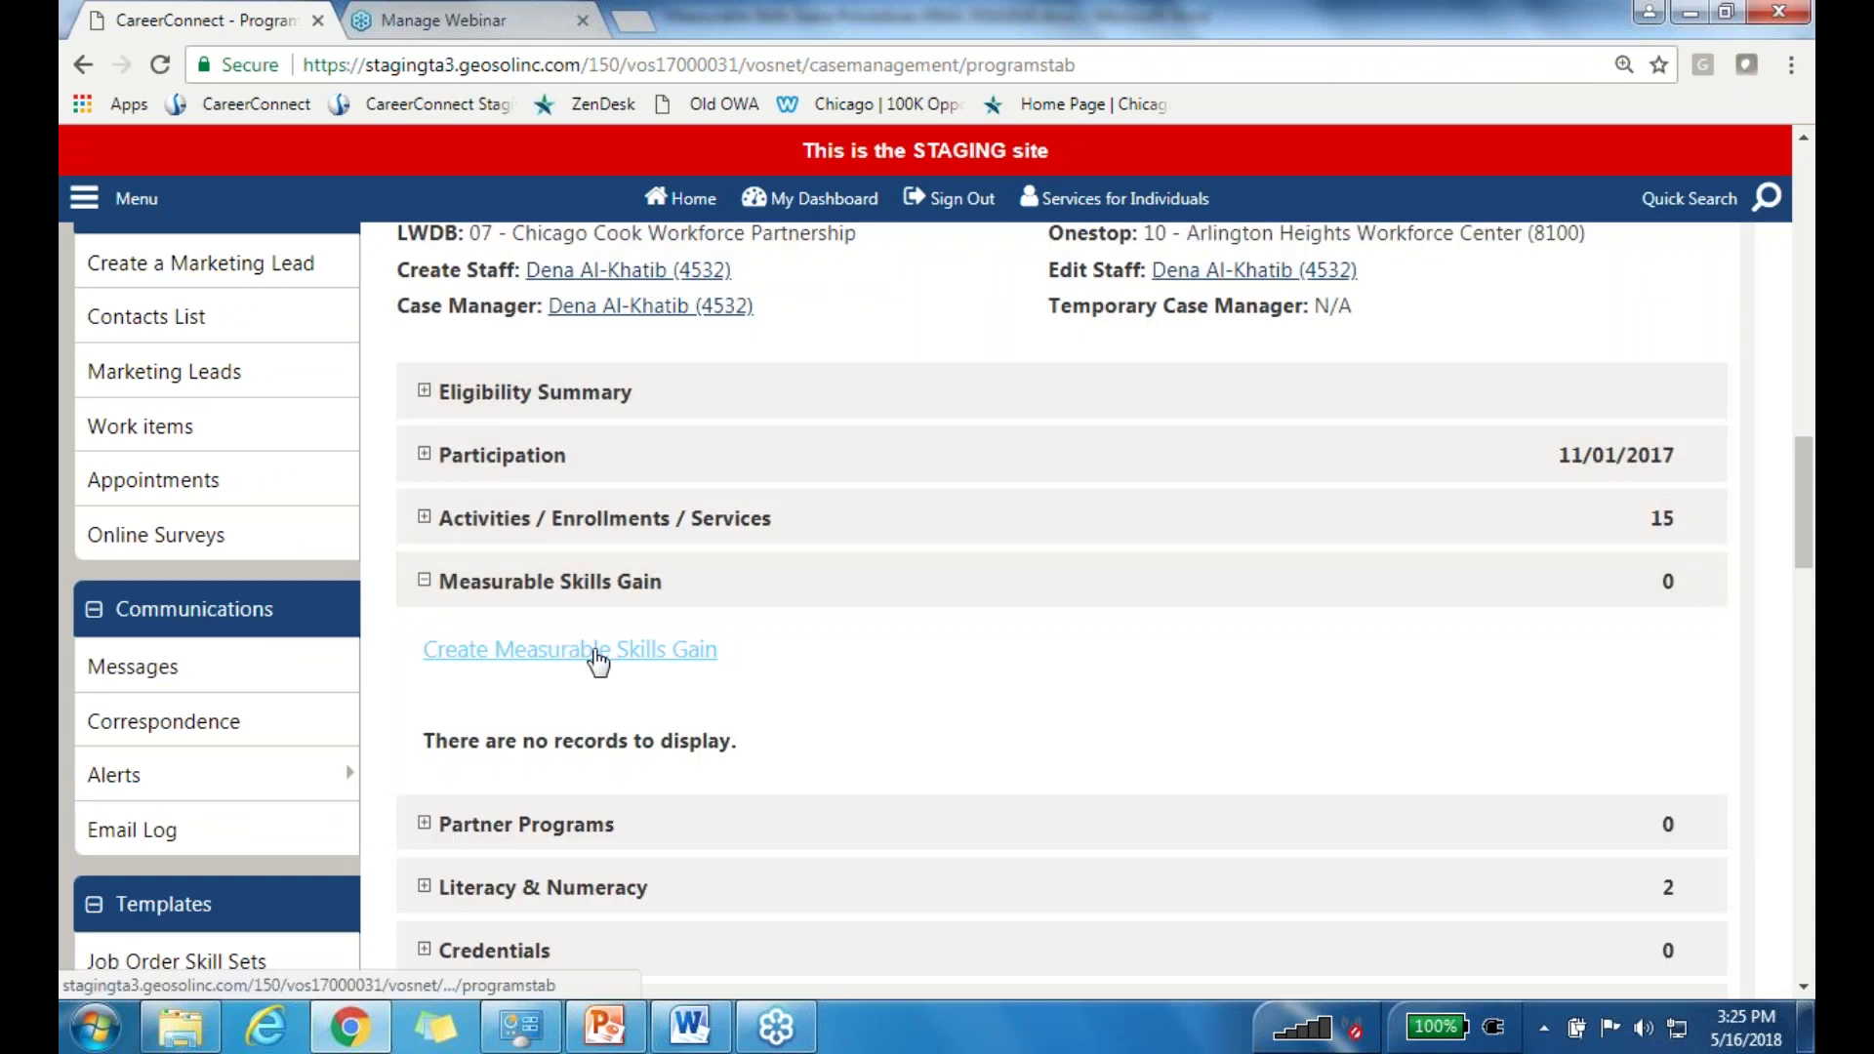
{"action": "left_click", "coordinate": [598, 654]}
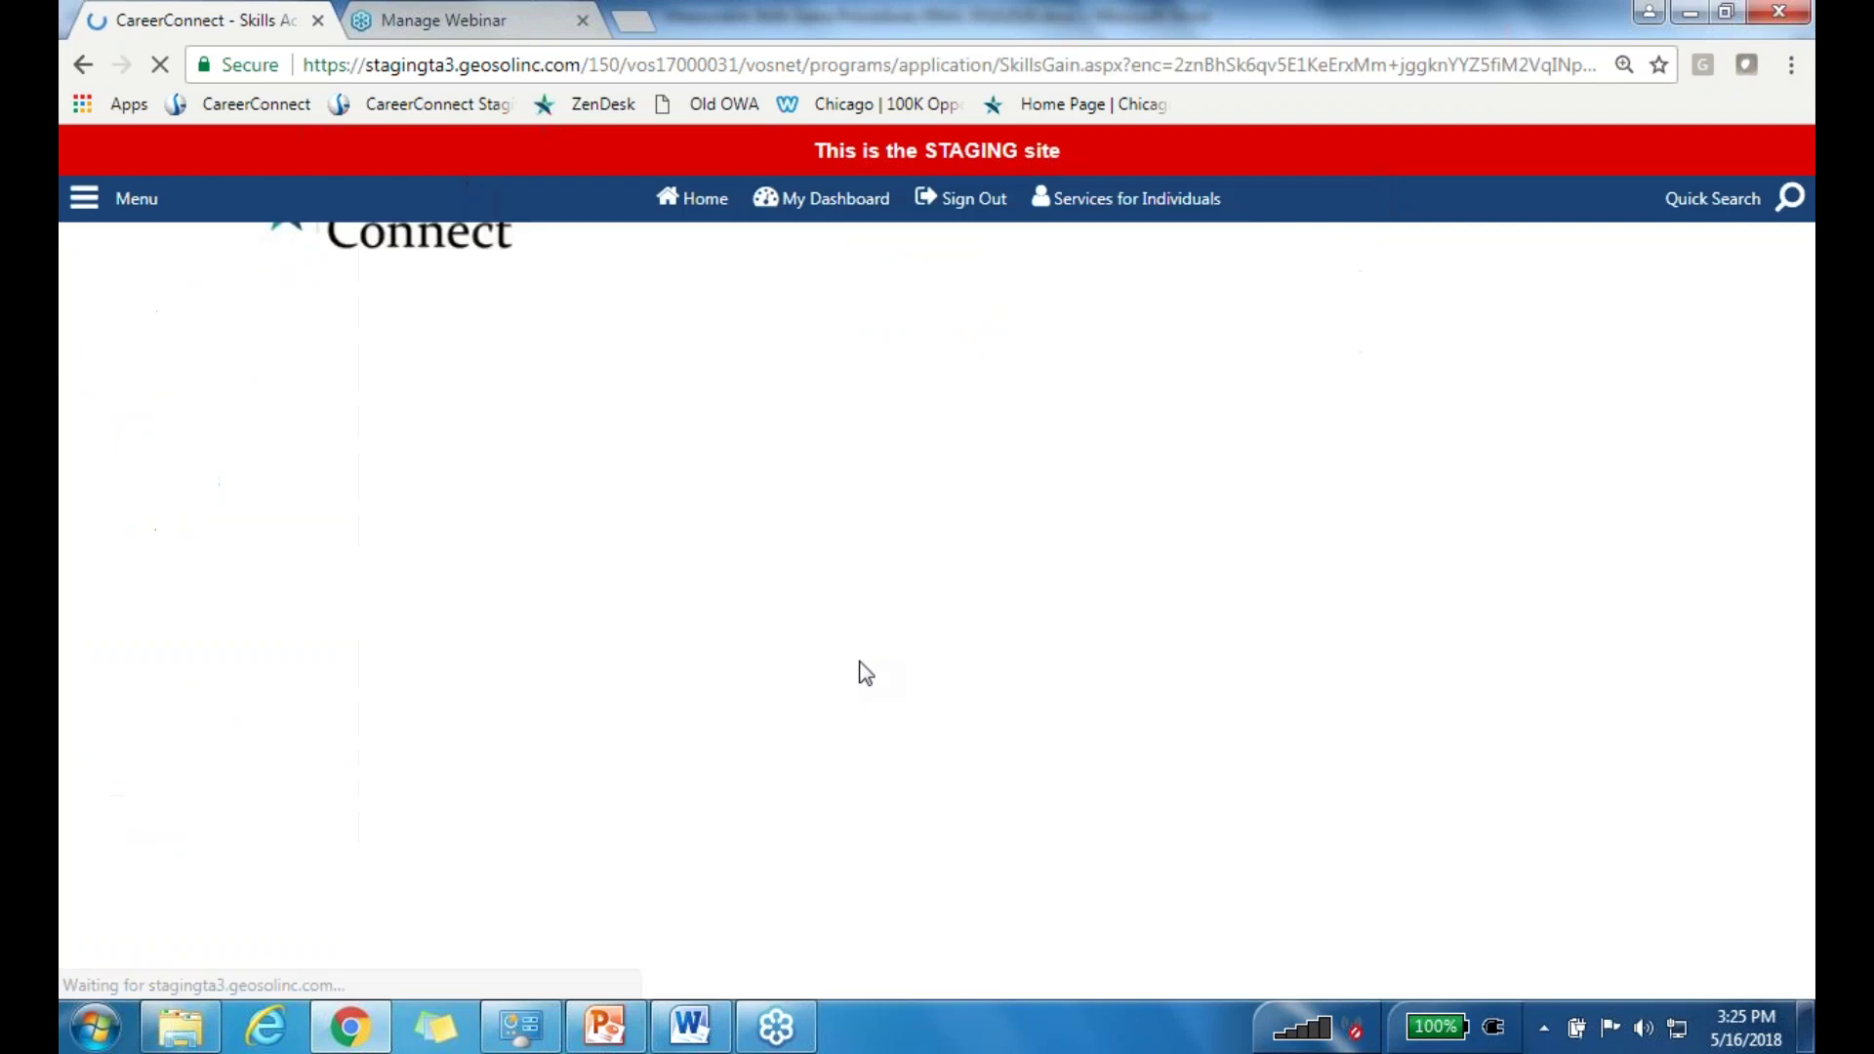
Step: Set Skill Type to Training Milestone and Date Skill Attained to today, 05/16/2018
{"action": "scroll", "coordinate": [1121, 554], "scroll_direction": "down", "scroll_amount": 3}
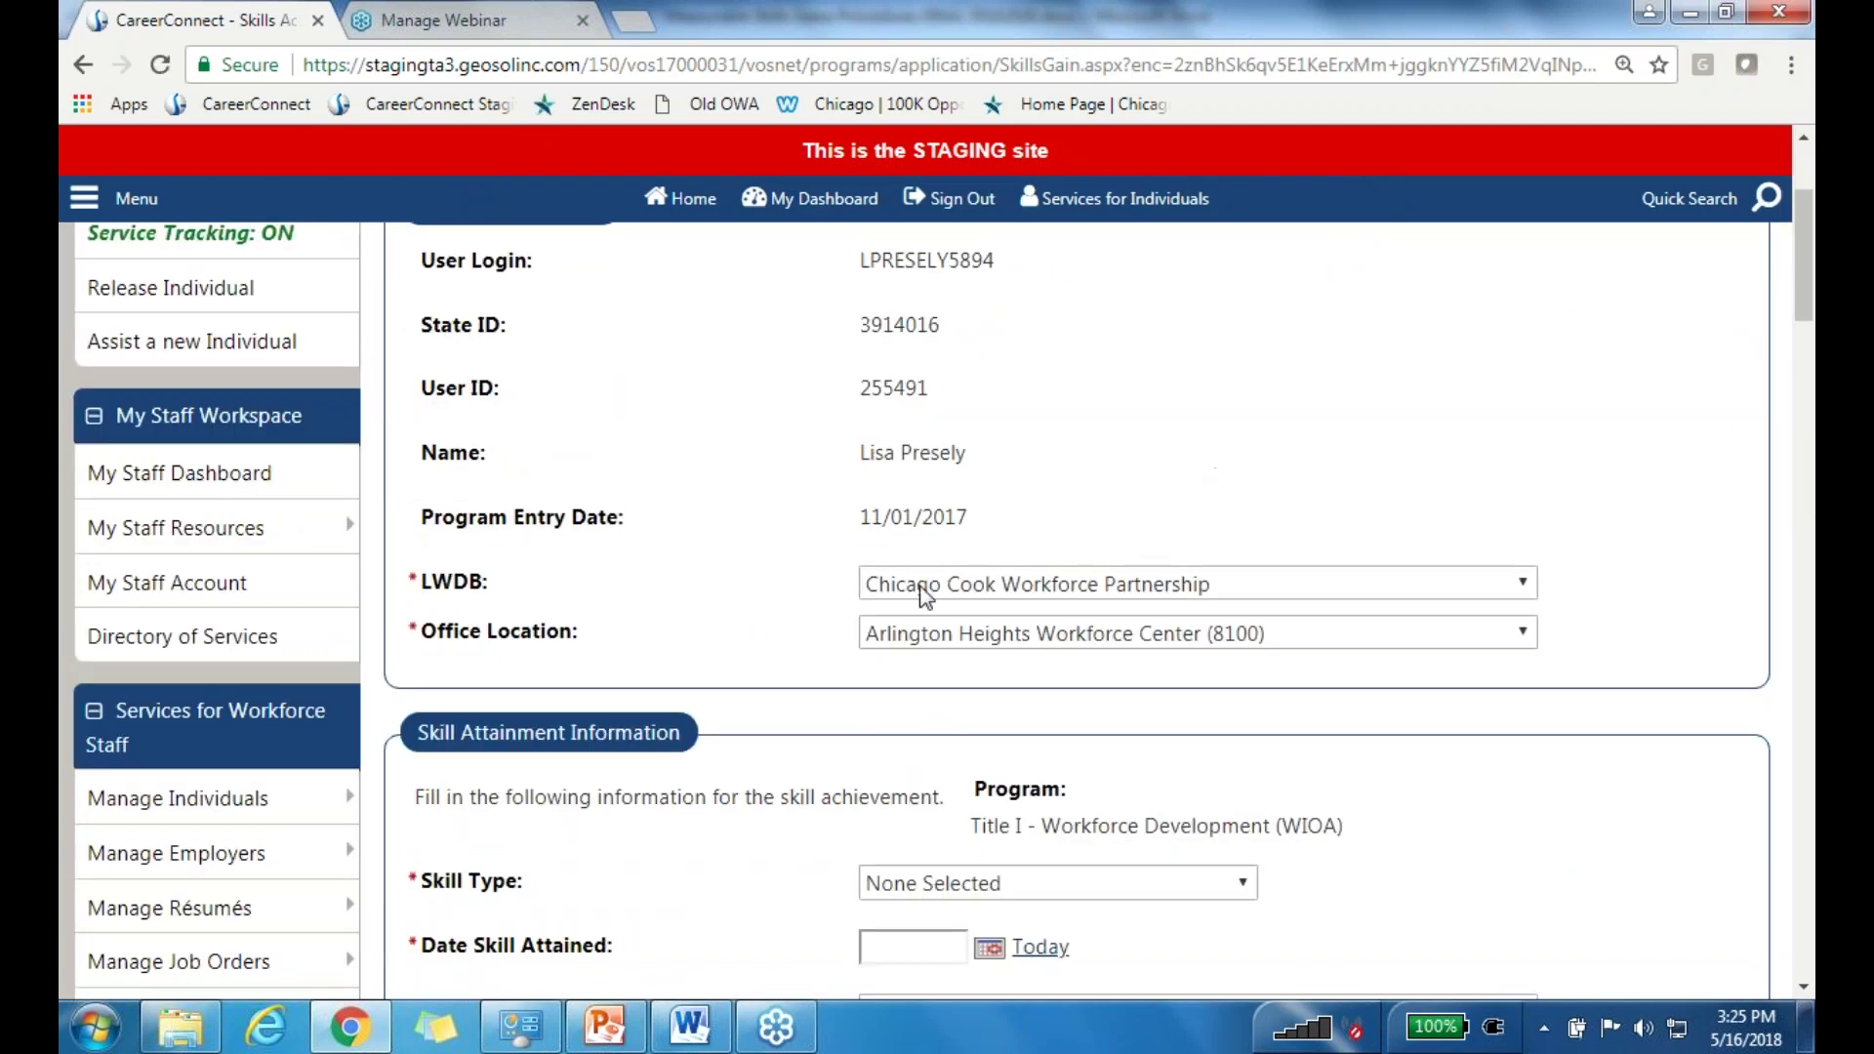
{"action": "scroll", "coordinate": [1138, 536], "scroll_direction": "up", "scroll_amount": 2}
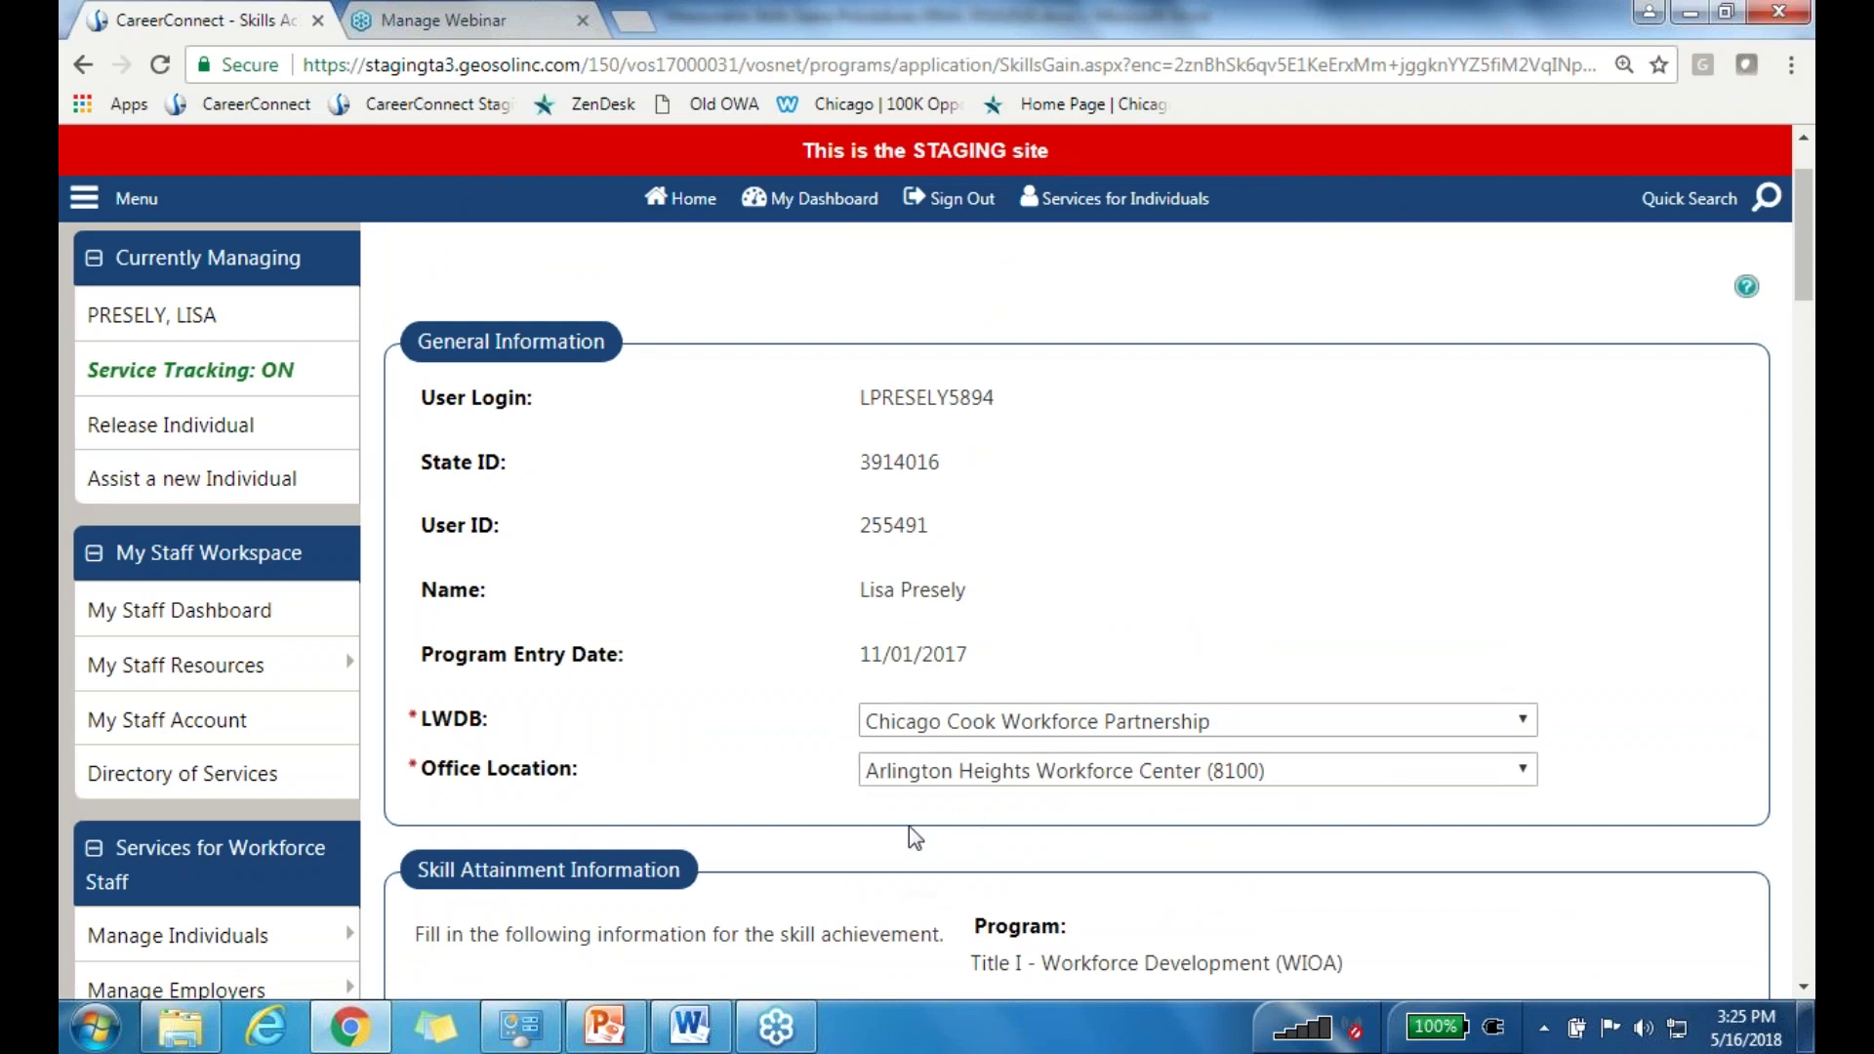
{"action": "scroll", "coordinate": [1230, 754], "scroll_direction": "down", "scroll_amount": 5}
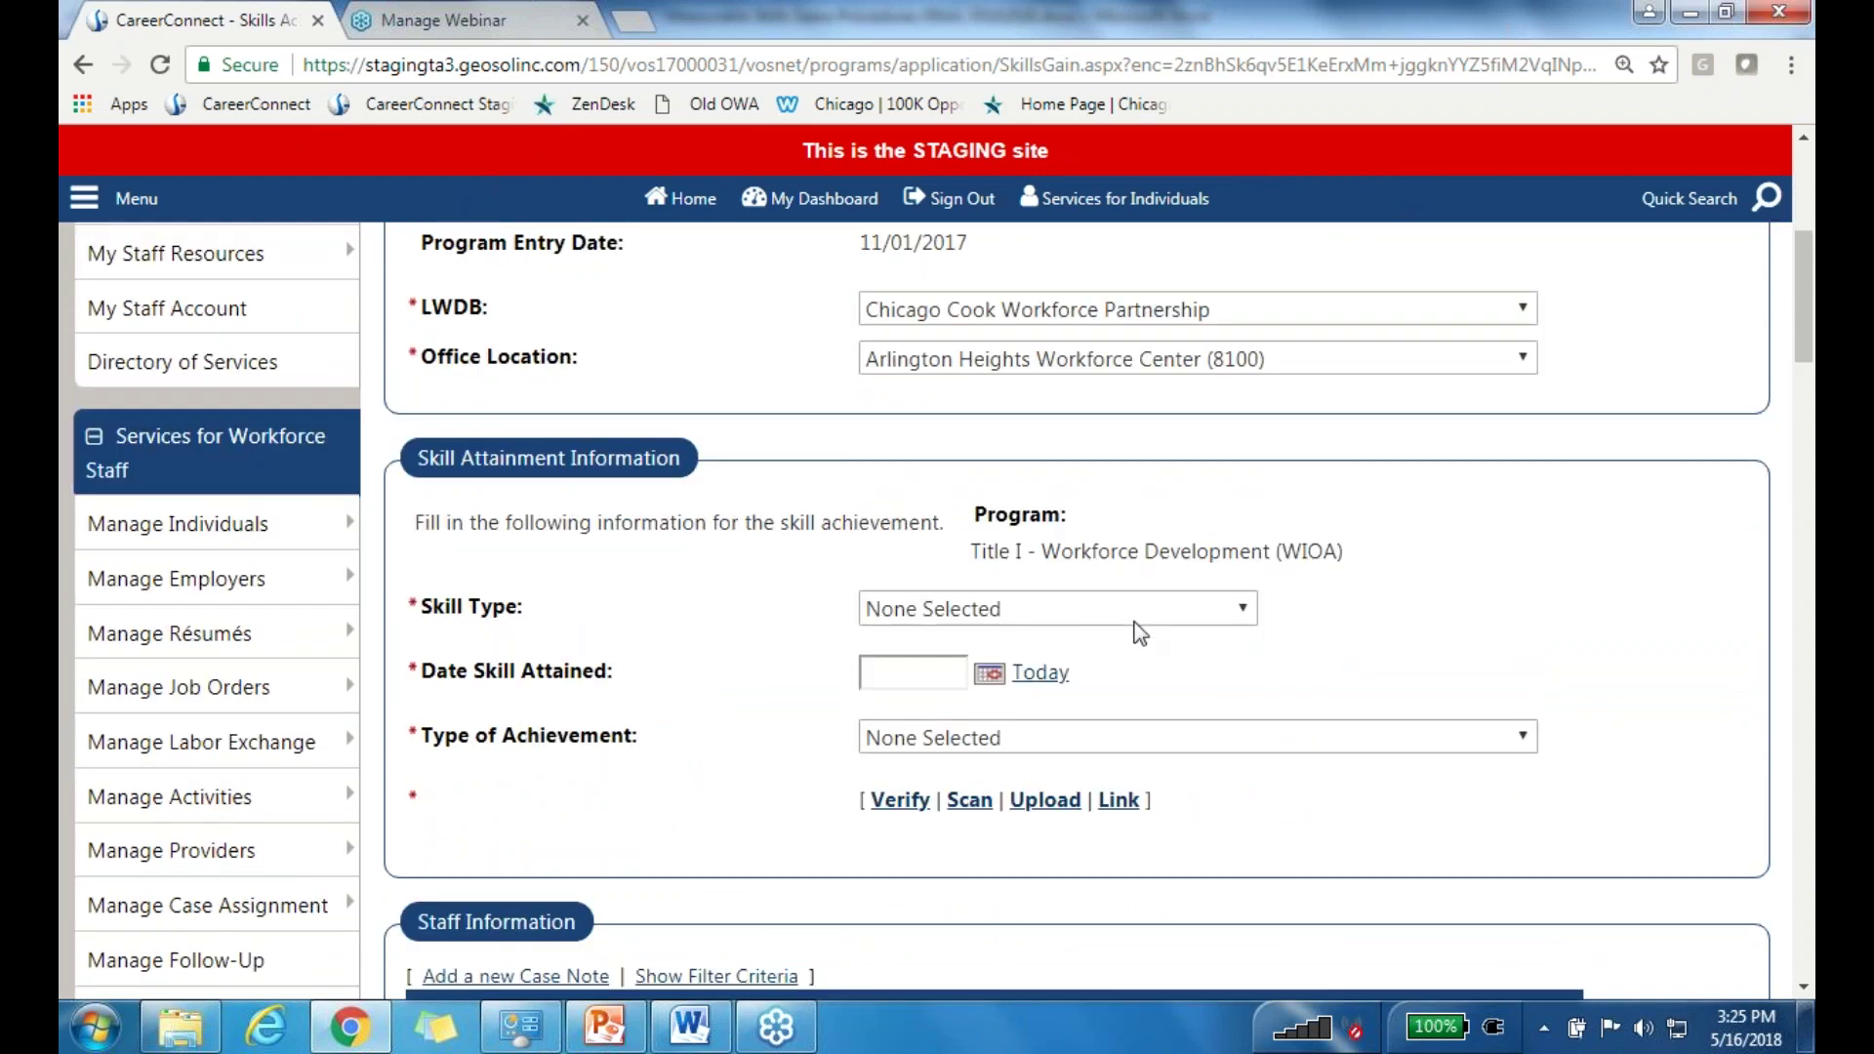
{"action": "left_click", "coordinate": [1100, 621]}
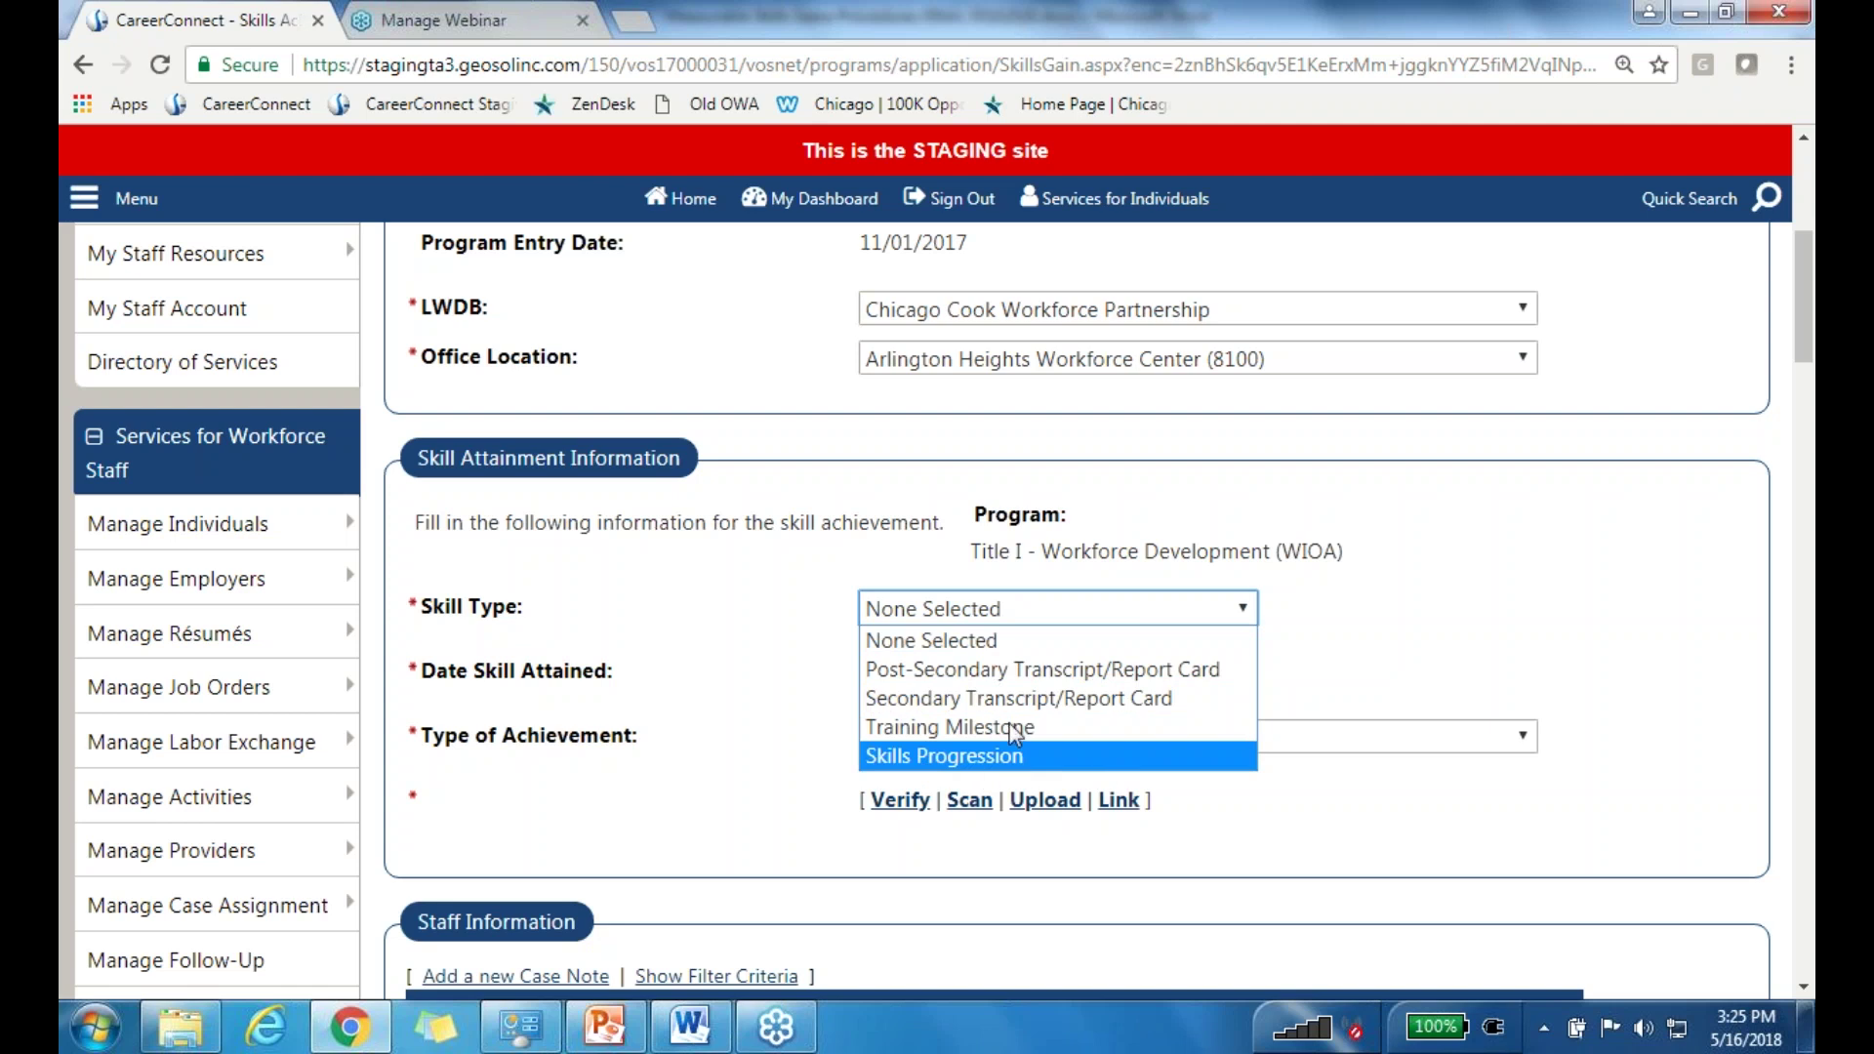
{"action": "left_click", "coordinate": [924, 727]}
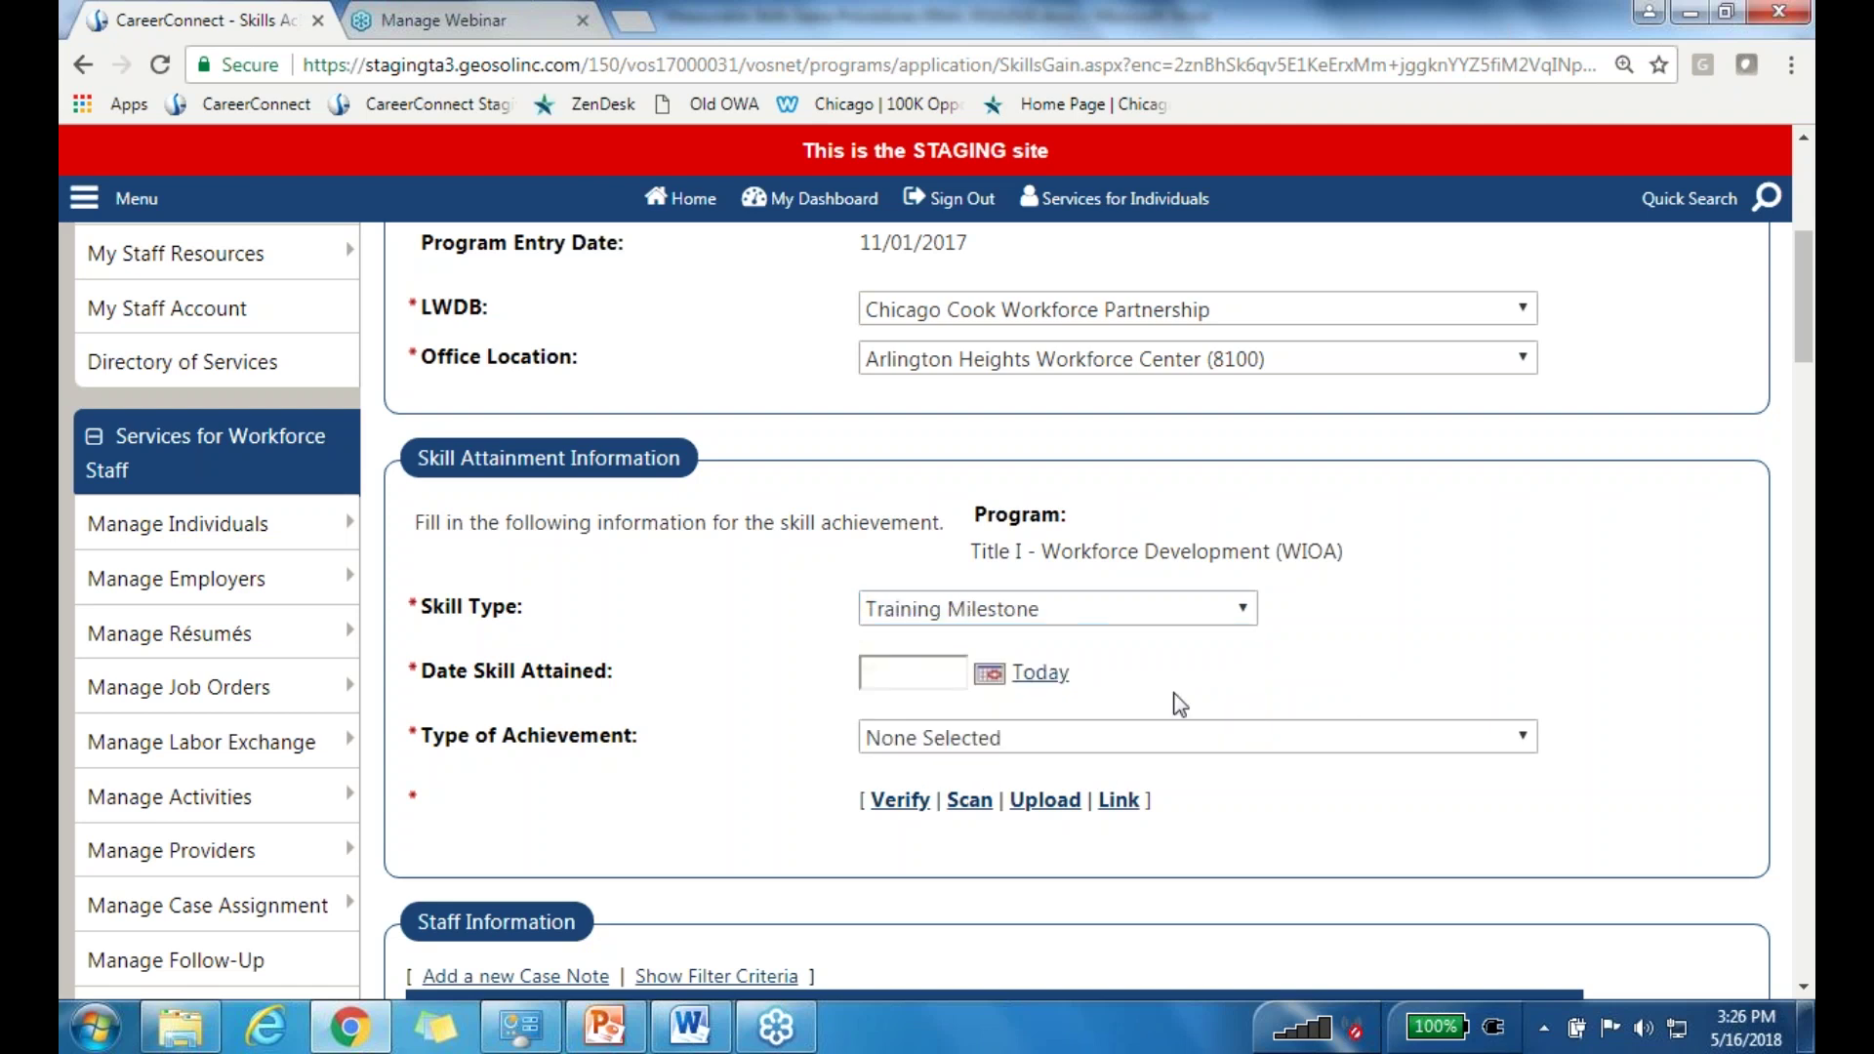
{"action": "left_click", "coordinate": [1046, 674]}
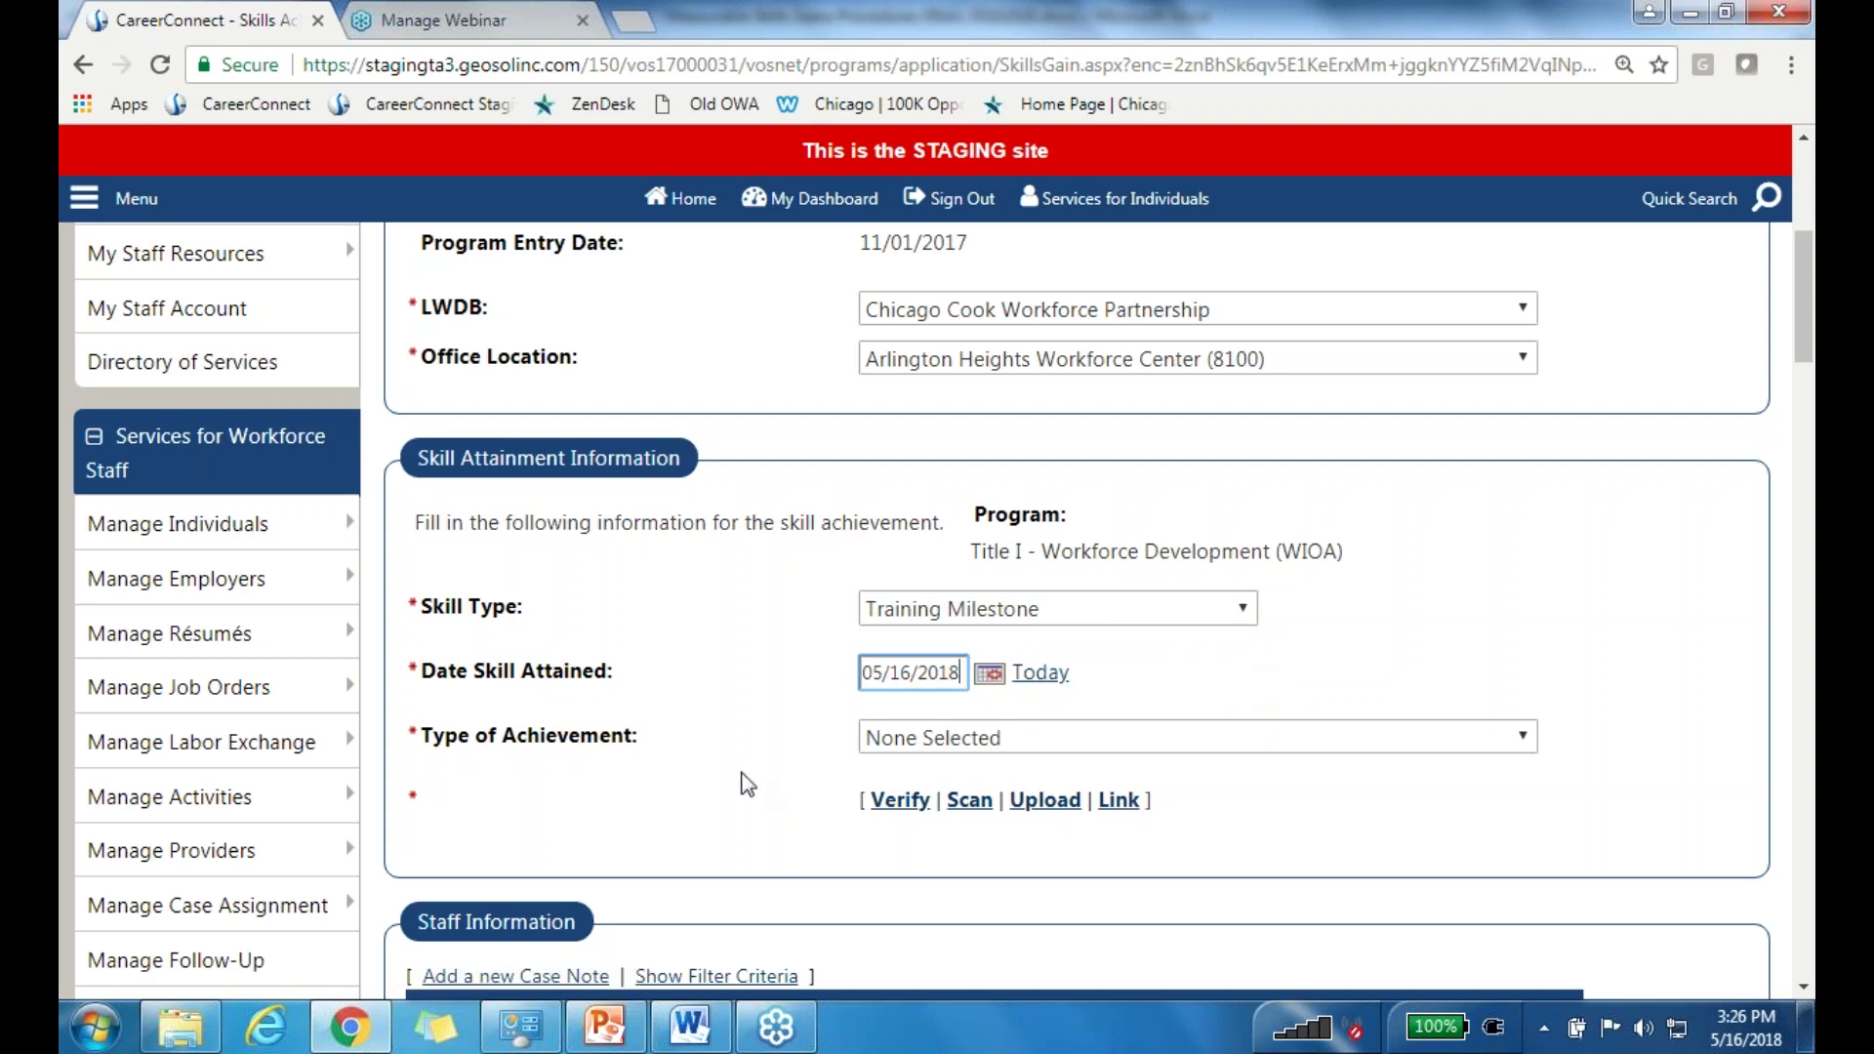
{"action": "left_click", "coordinate": [950, 741]}
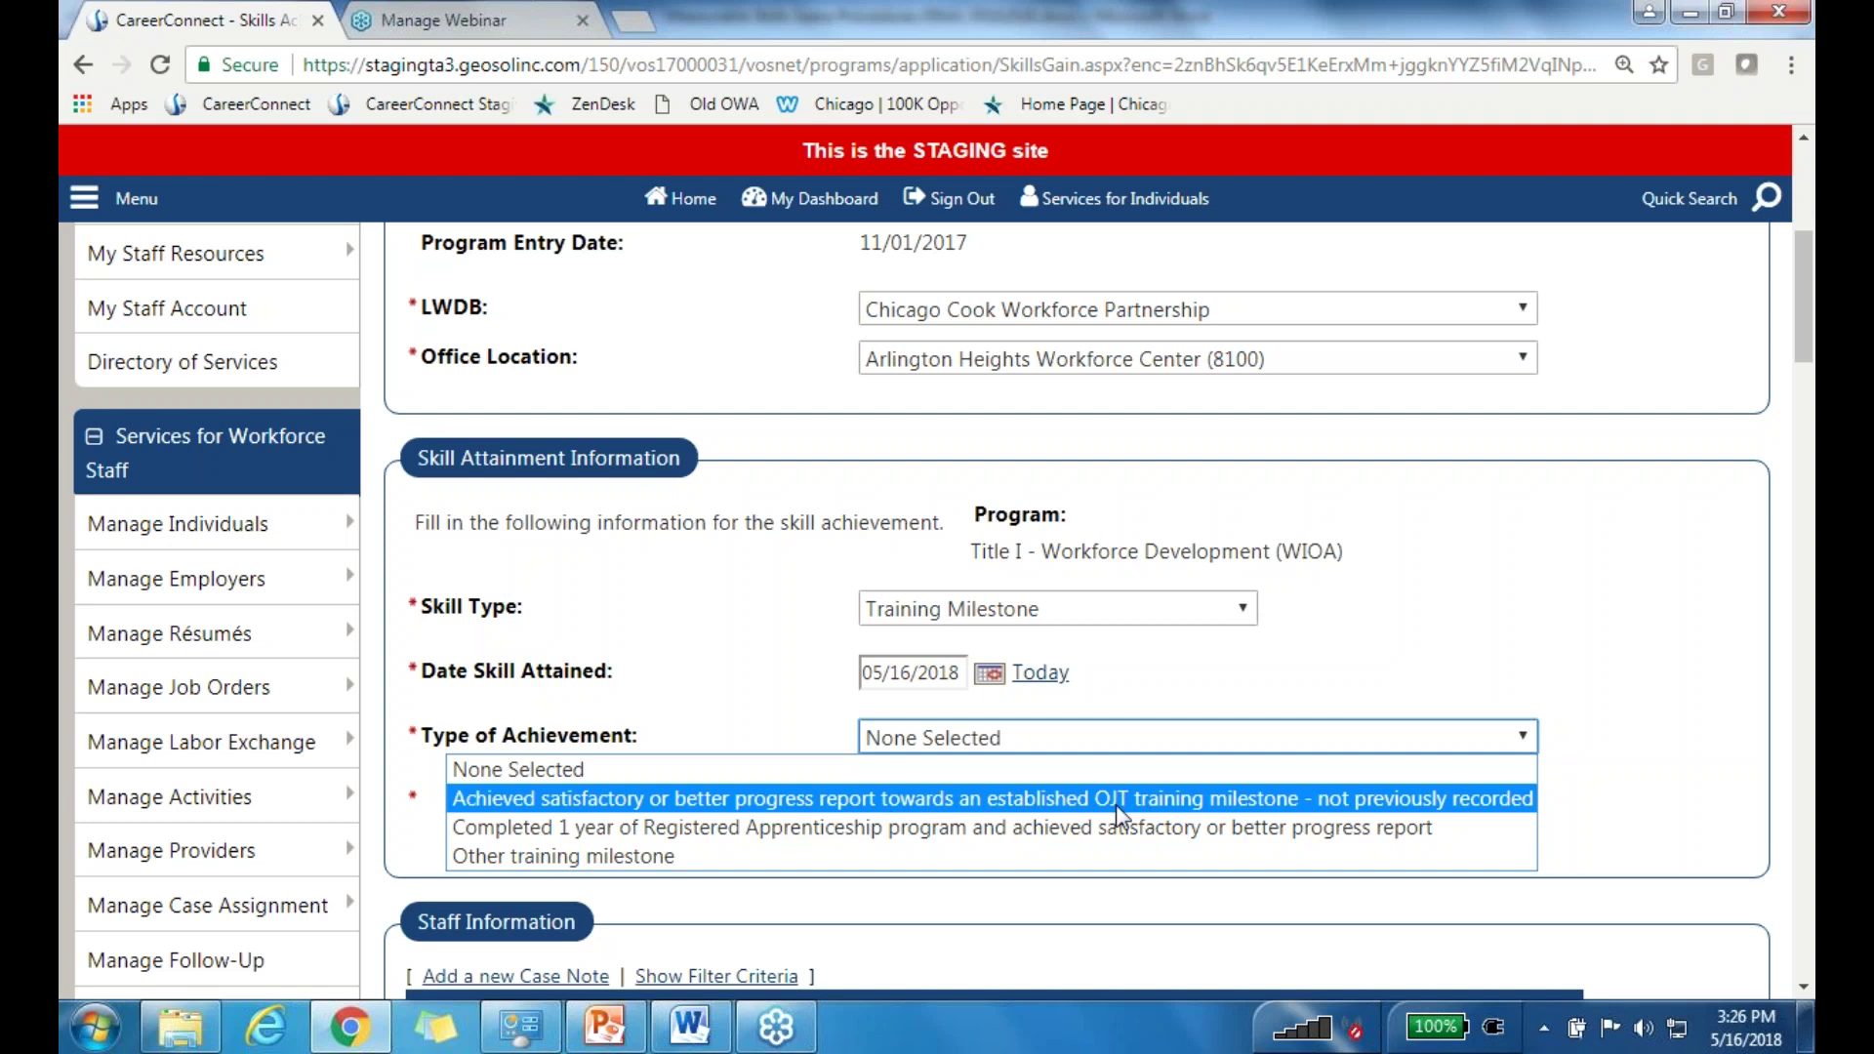
Step: Pick the OJT training milestone progress achievement, then review the achievement options again
{"action": "left_click", "coordinate": [1281, 802]}
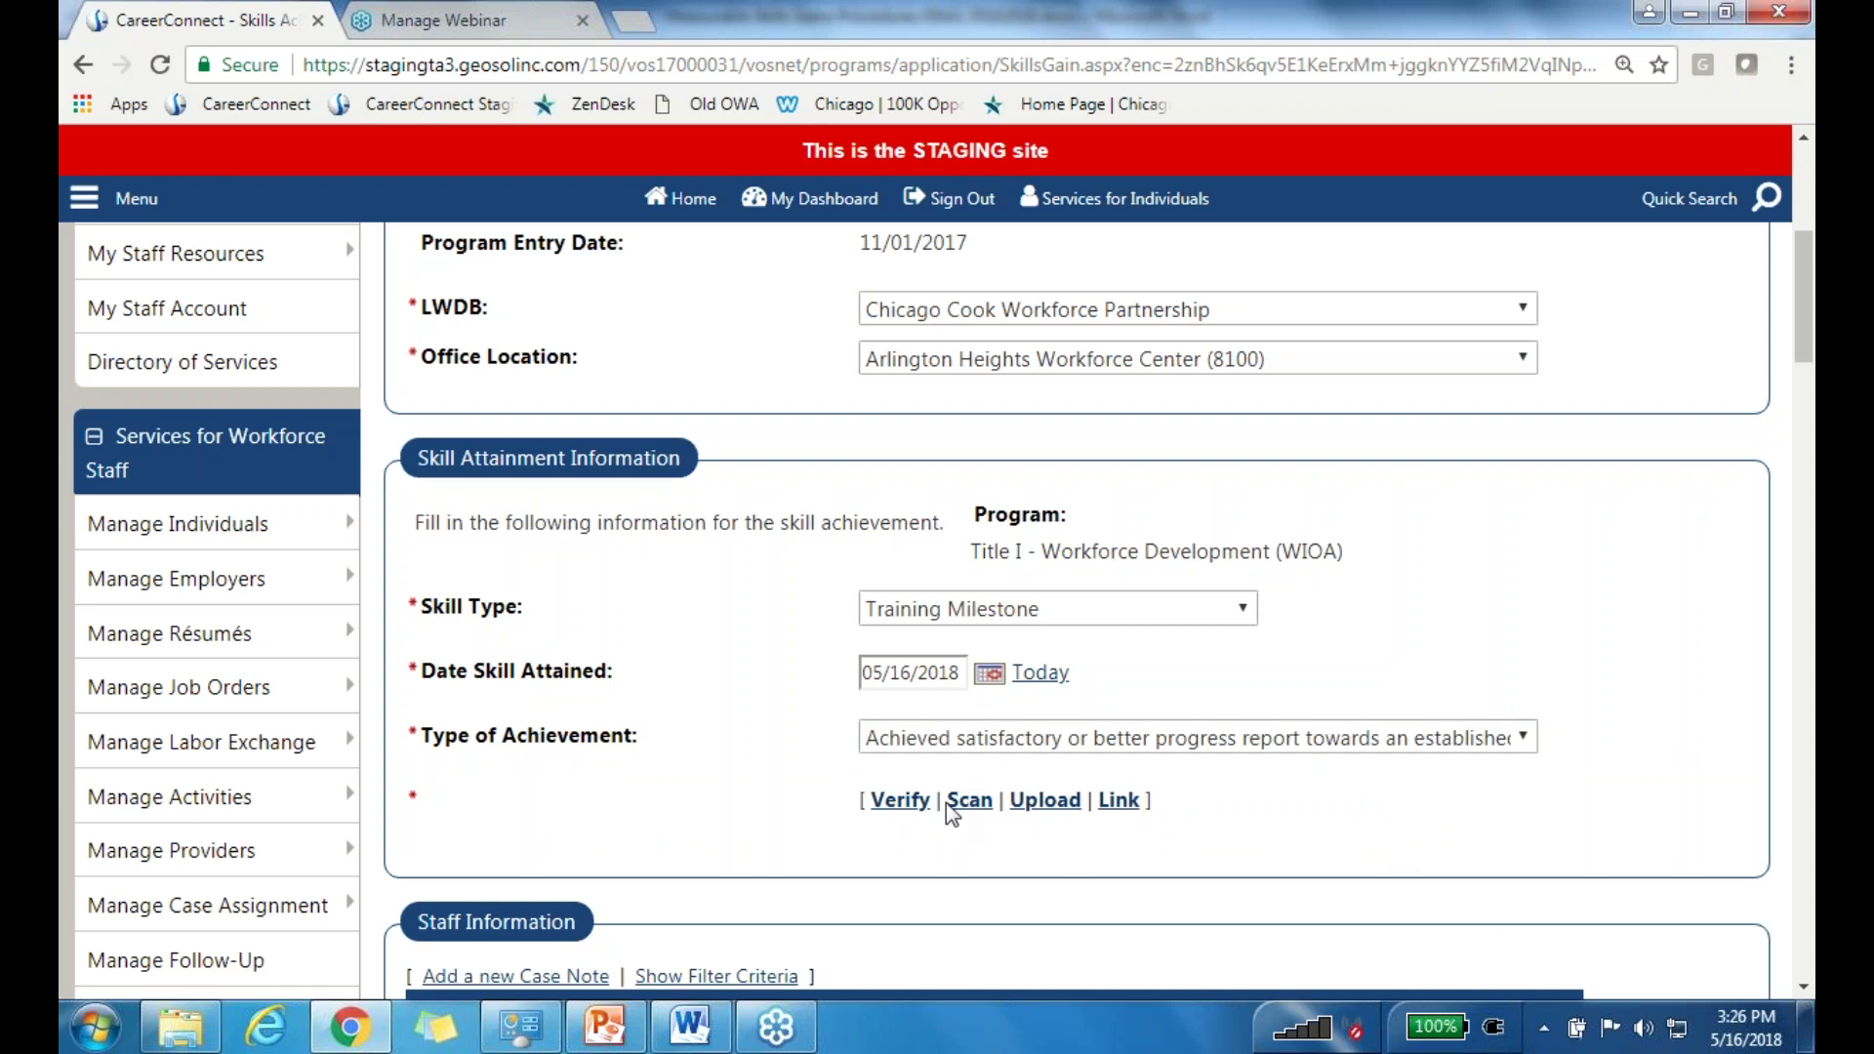
{"action": "left_click", "coordinate": [958, 737]}
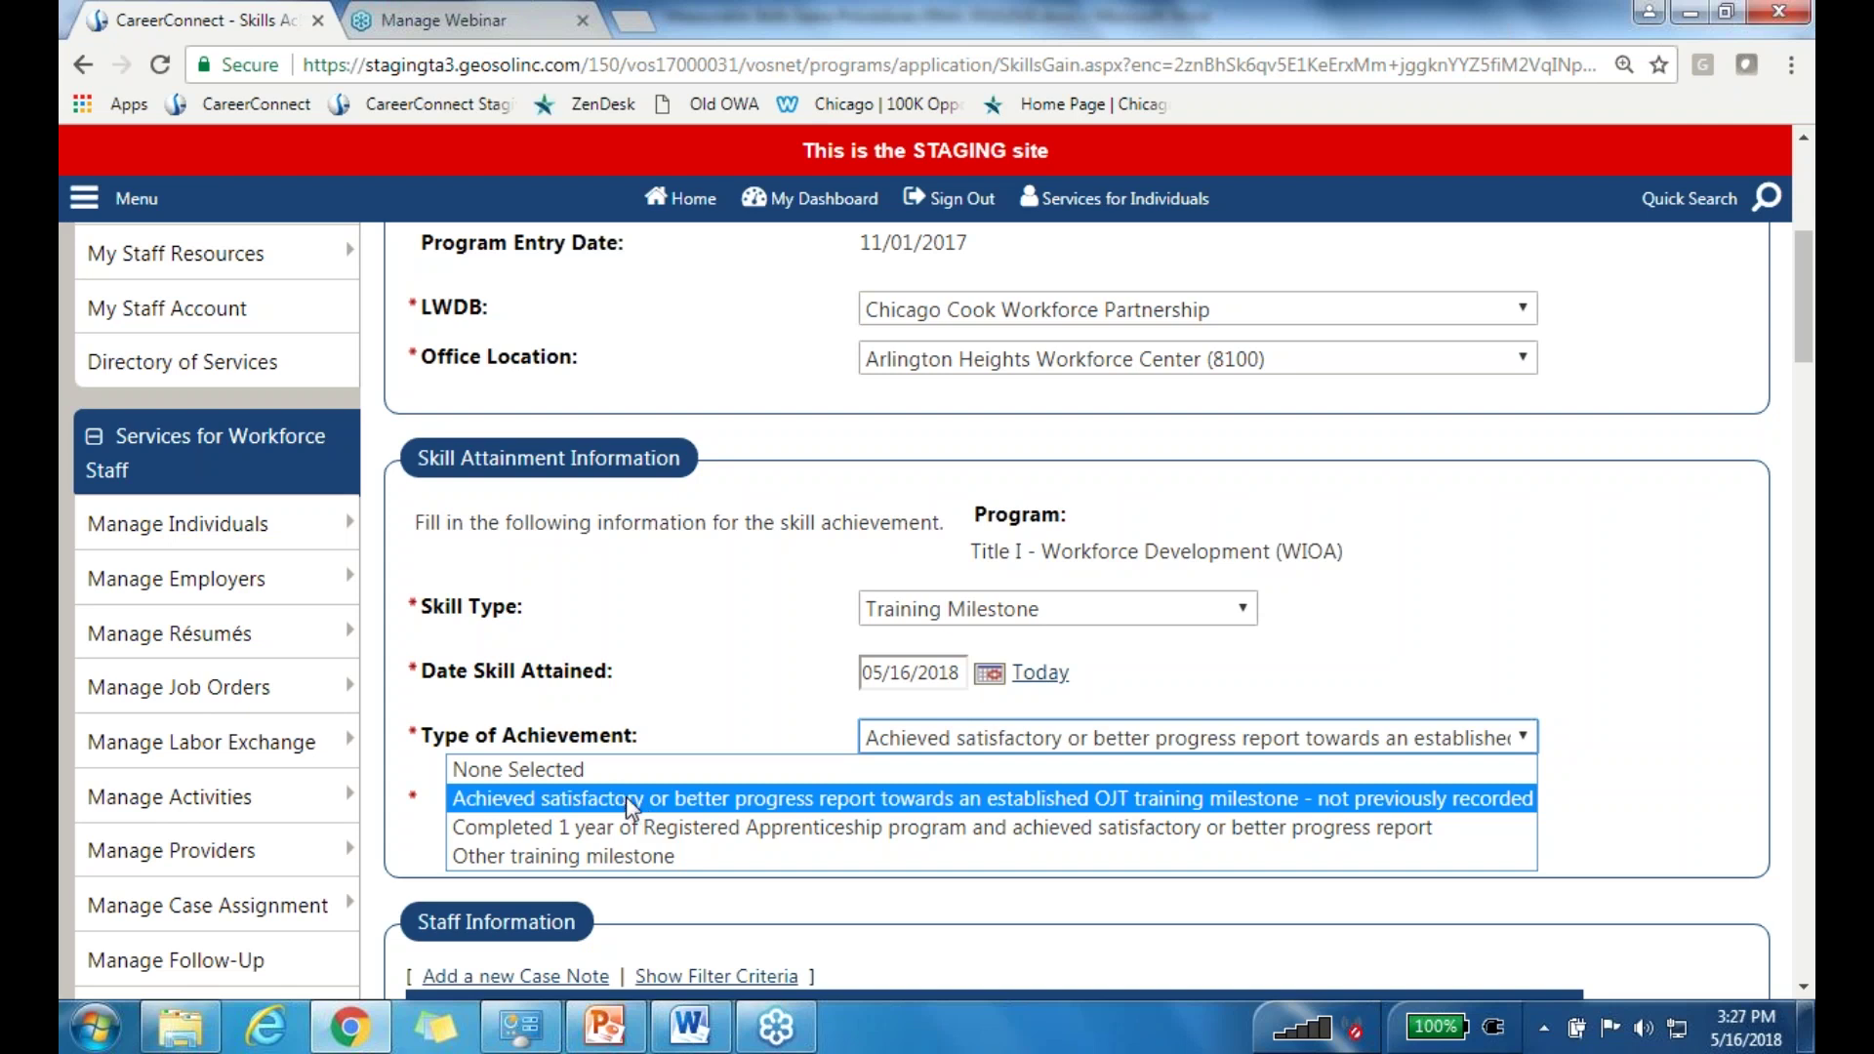
{"action": "left_click", "coordinate": [631, 801]}
Step: Change Skill Type to Skills Progression and browse its achievement options without choosing one
{"action": "left_click", "coordinate": [1037, 608]}
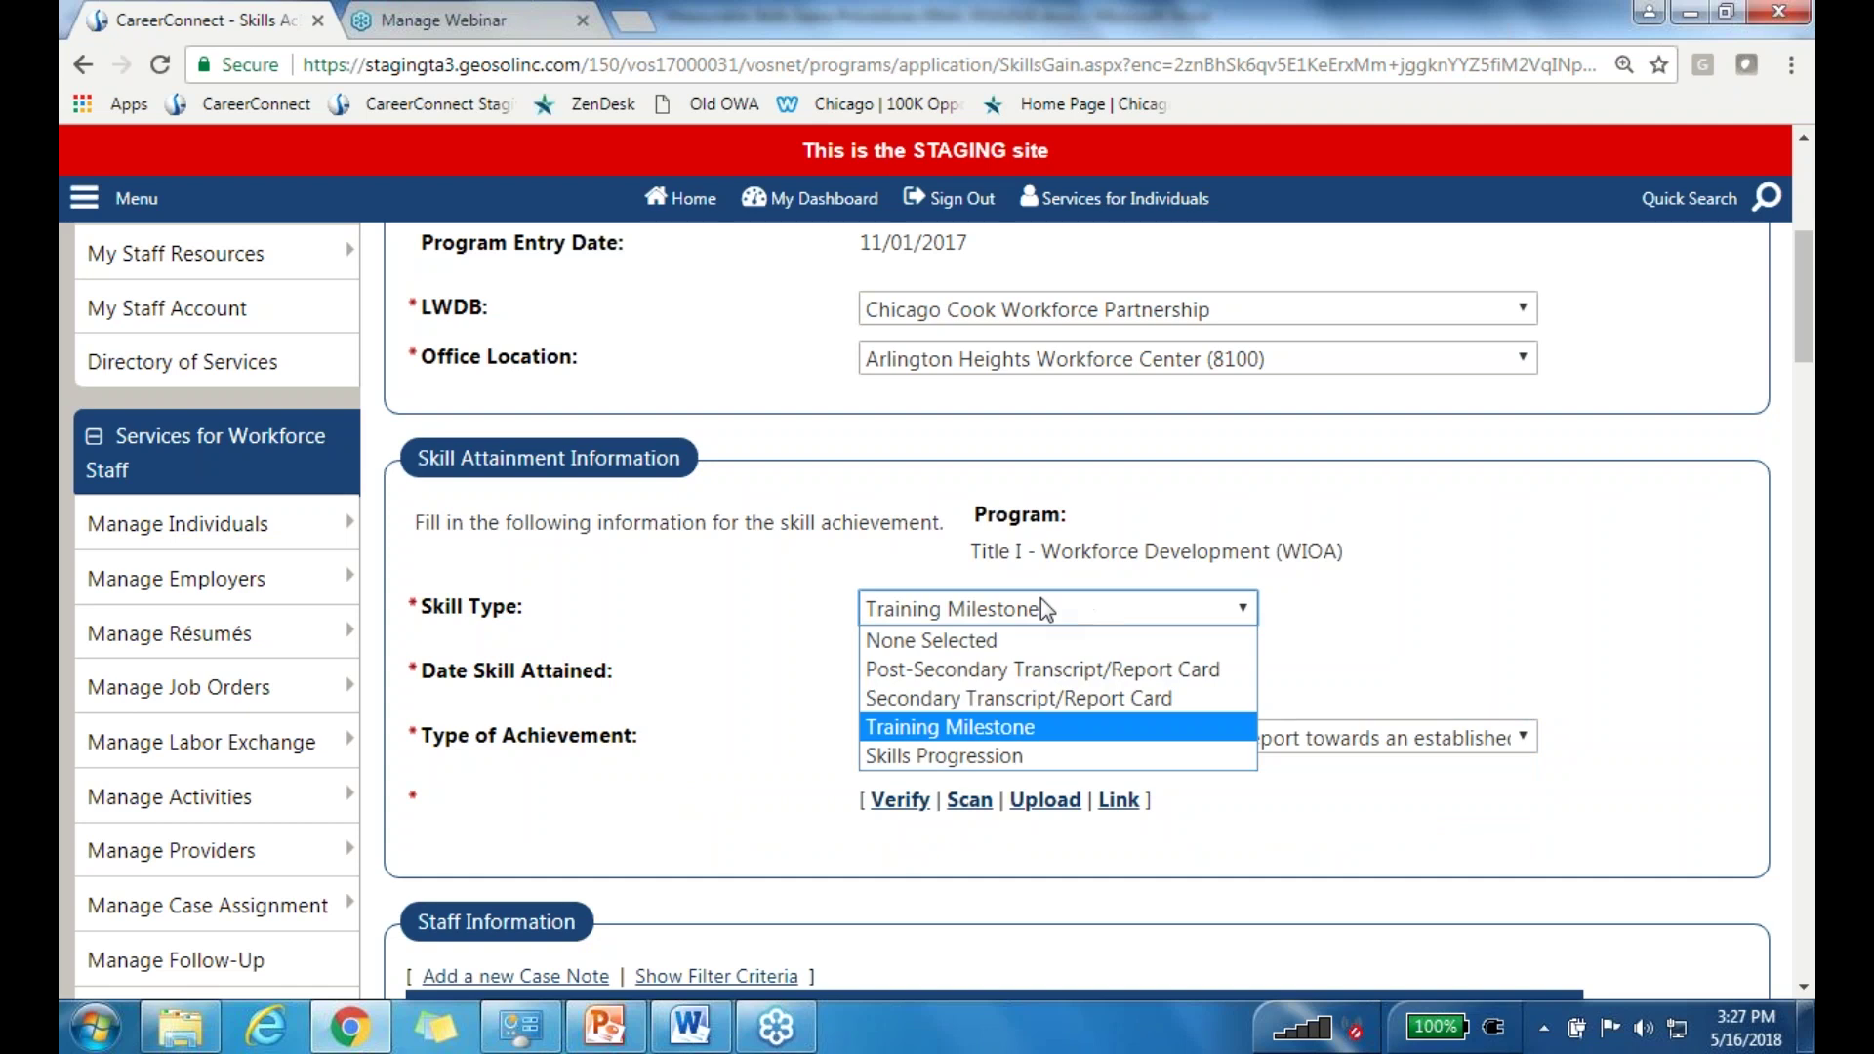
{"action": "left_click", "coordinate": [964, 759]}
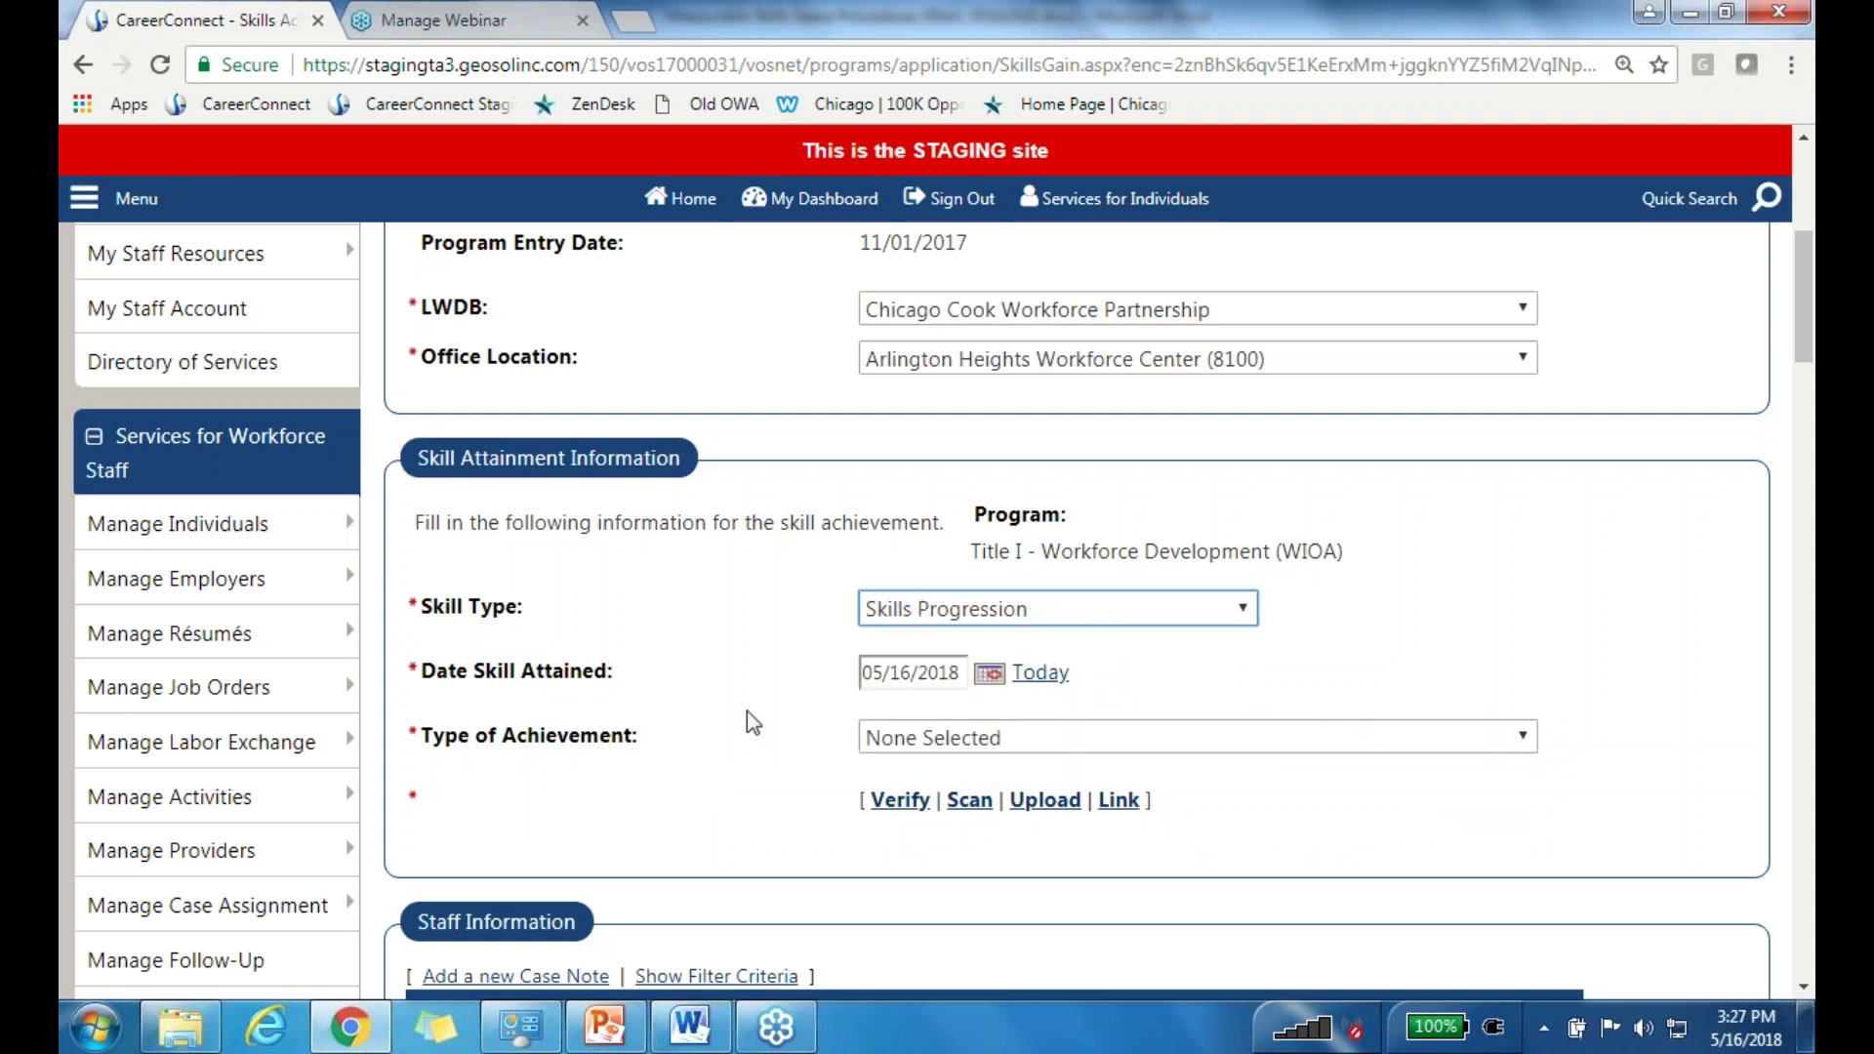
{"action": "left_click", "coordinate": [1048, 739]}
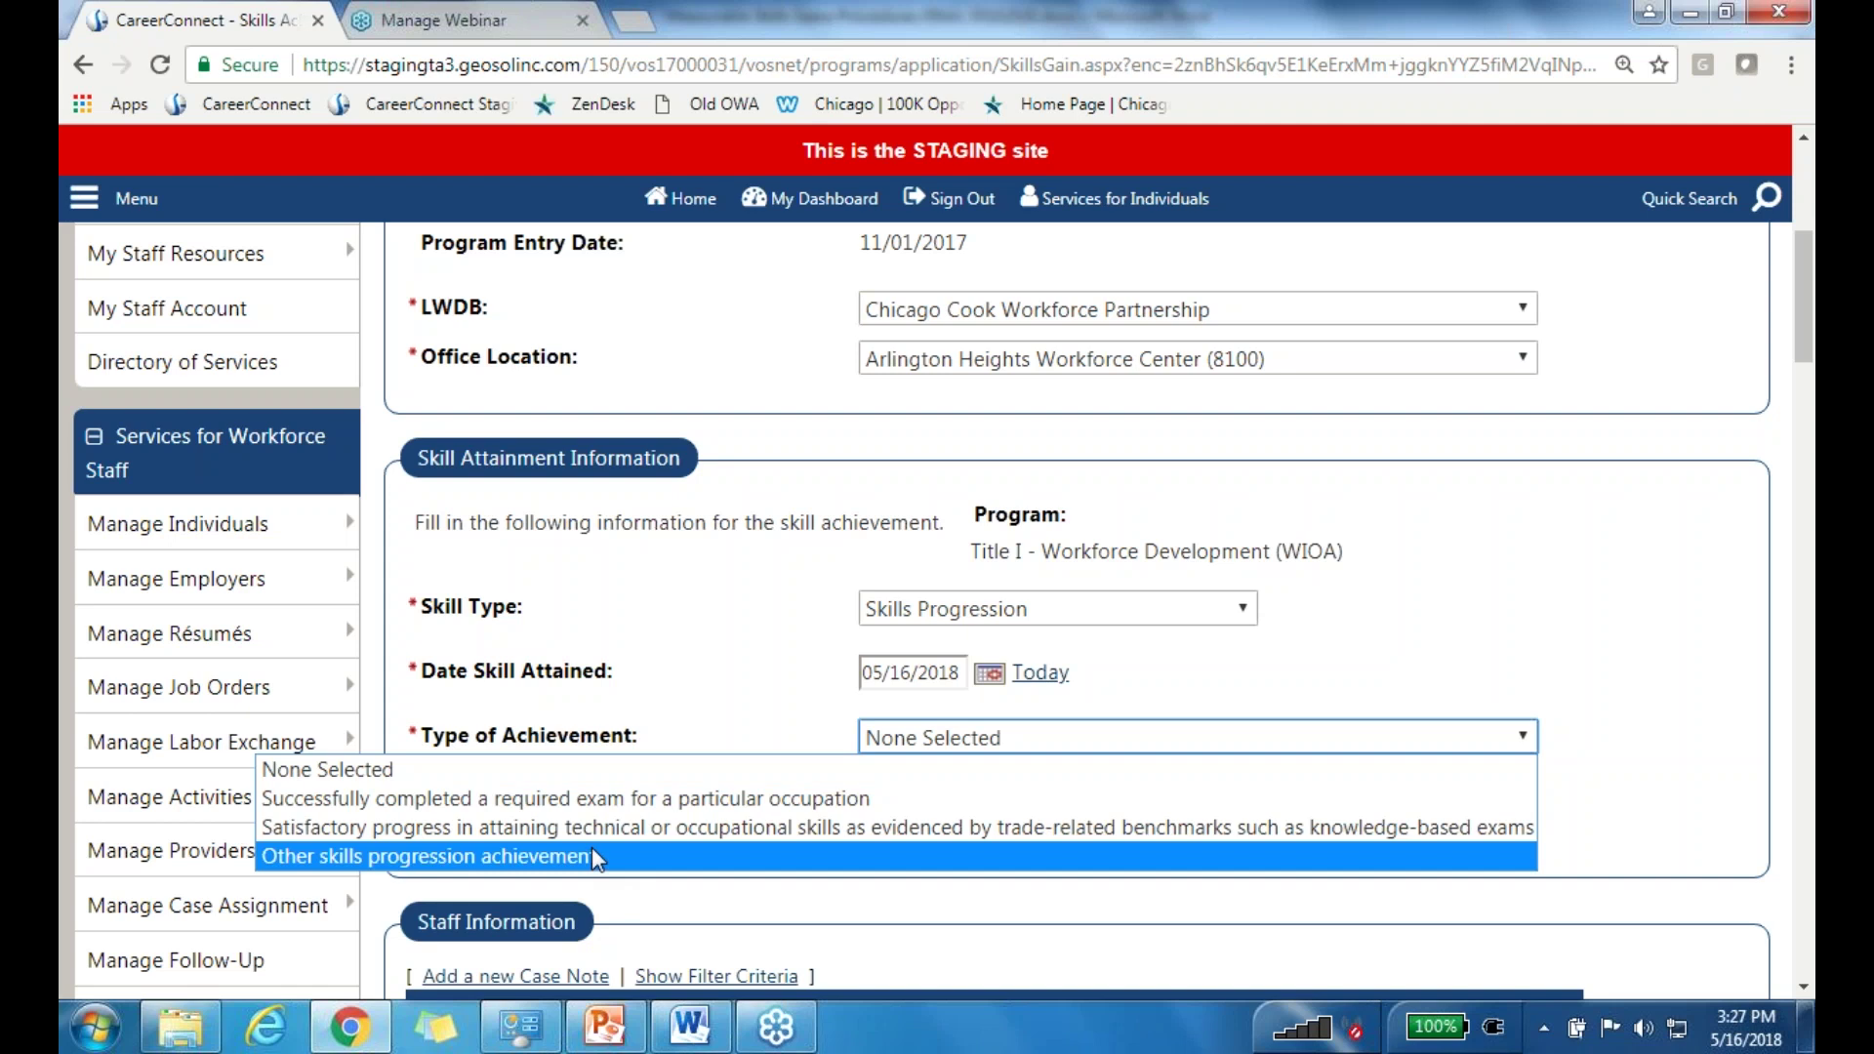
{"action": "left_click", "coordinate": [710, 669]}
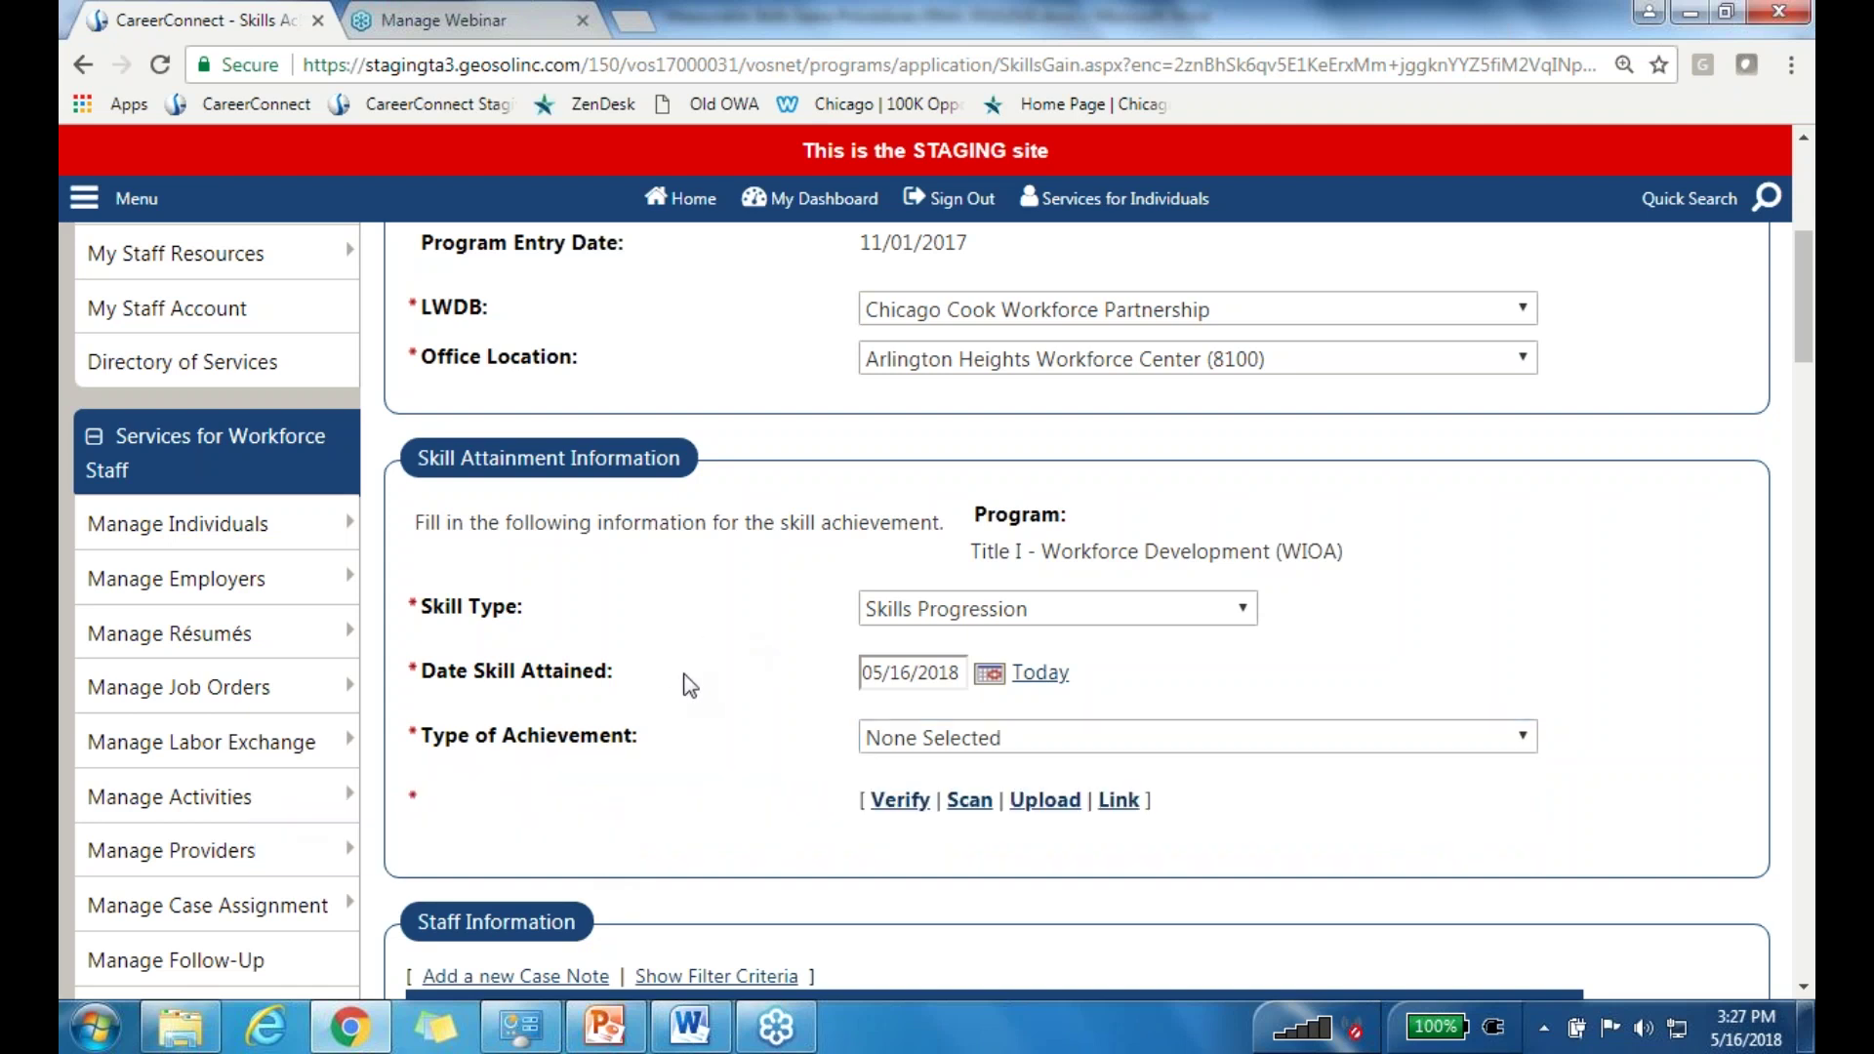
{"action": "left_click", "coordinate": [1024, 615]}
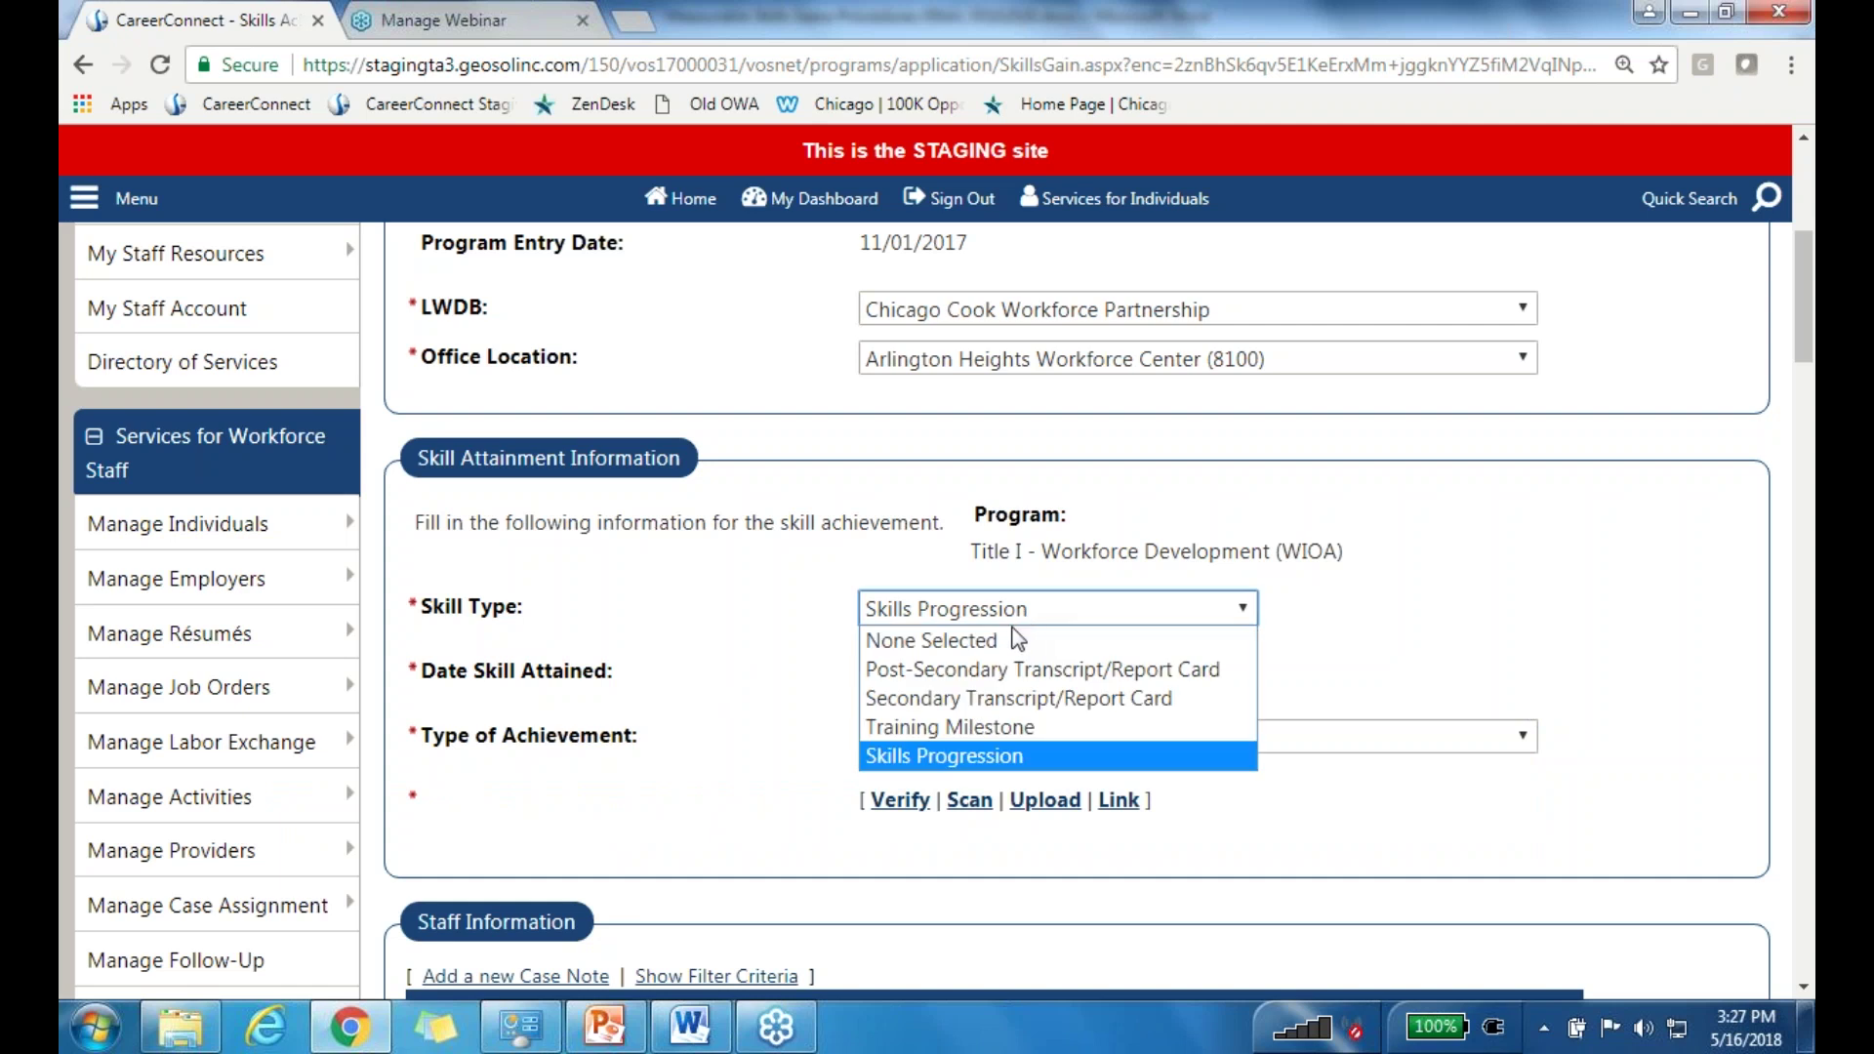
Step: Switch Skill Type back to Training Milestone with the satisfactory OJT training milestone progress-report achievement
{"action": "left_click", "coordinate": [902, 730]}
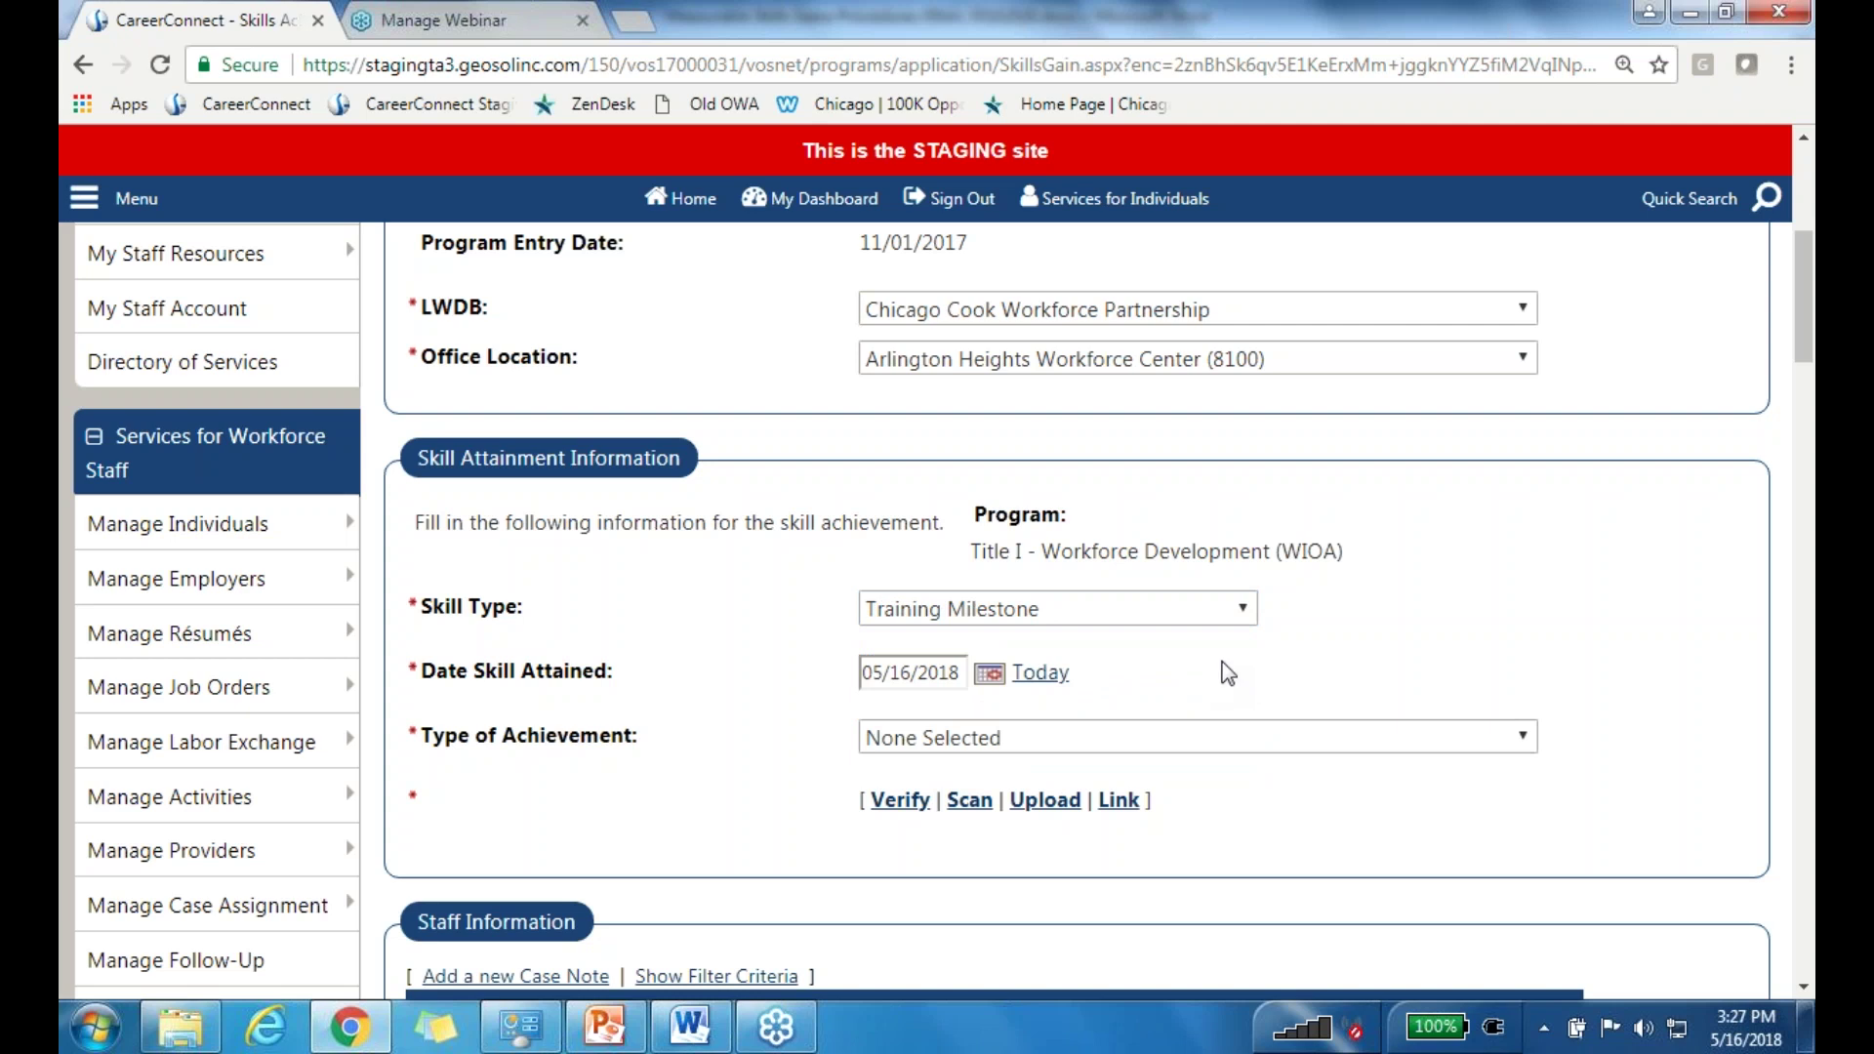
{"action": "left_click", "coordinate": [933, 741]}
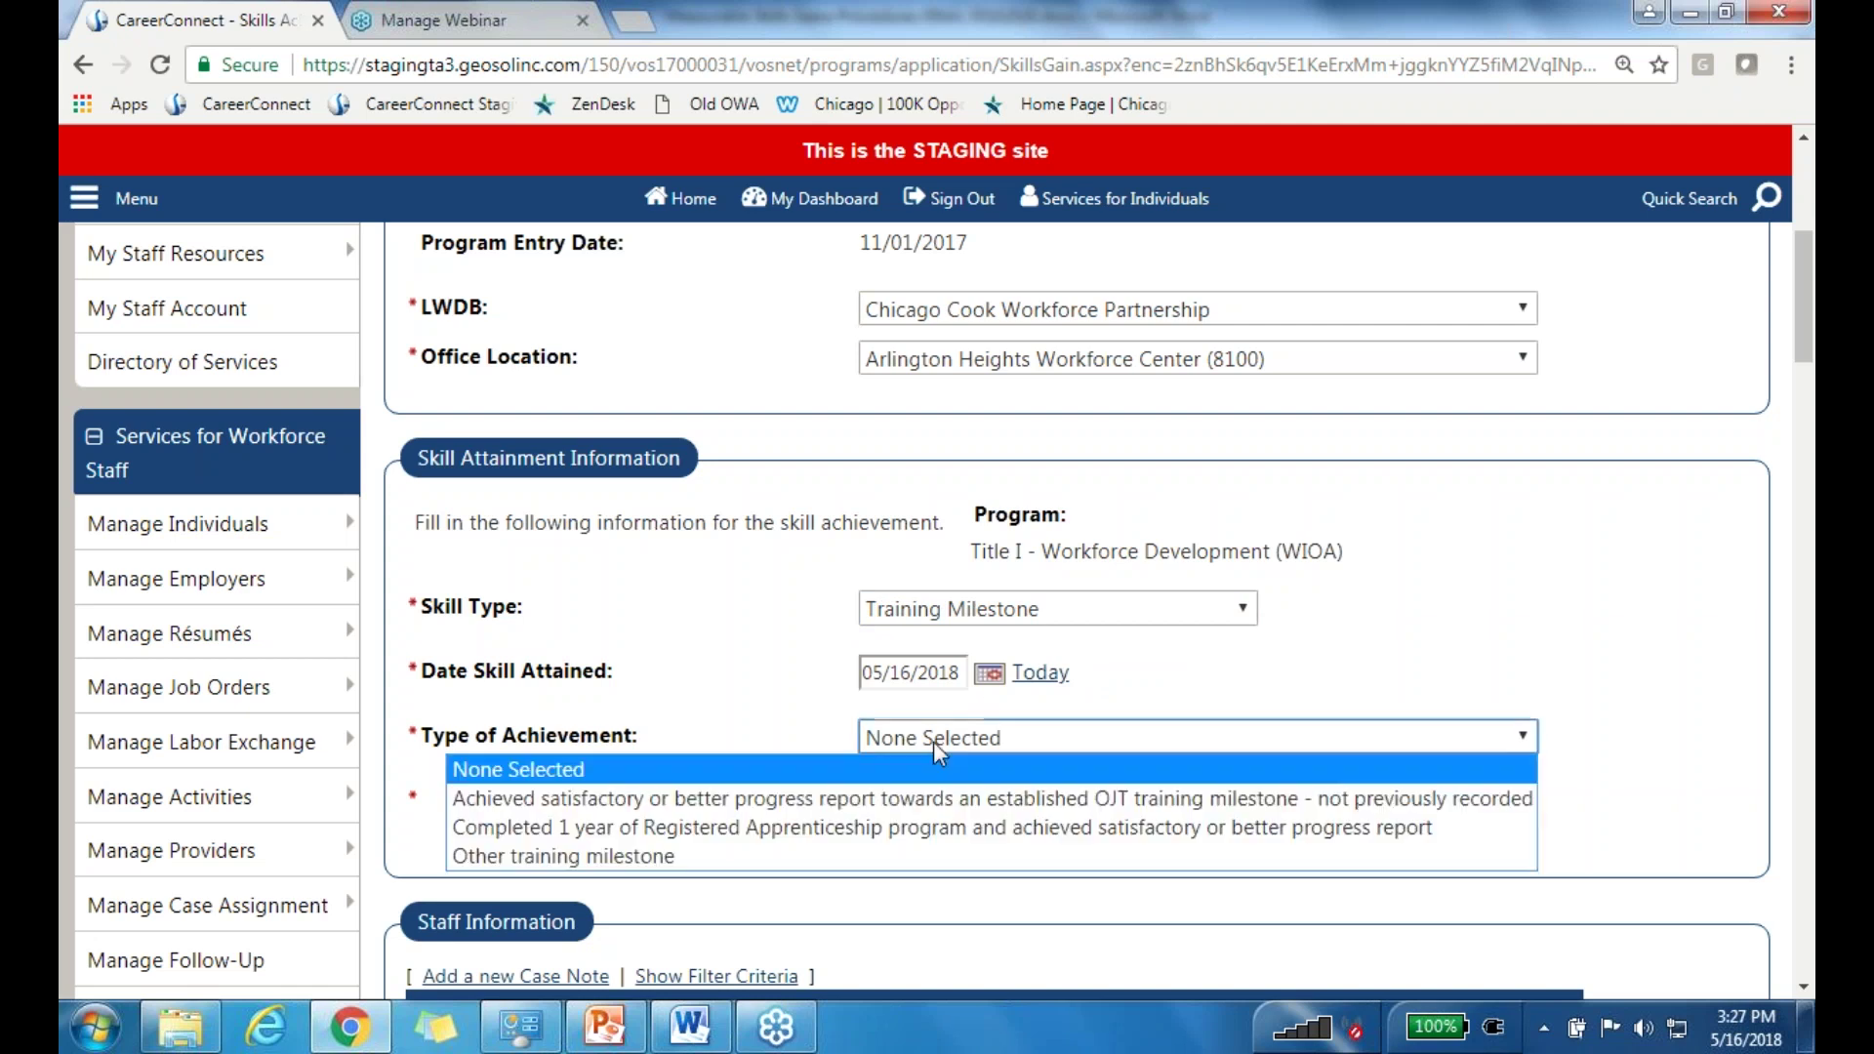
{"action": "left_click", "coordinate": [874, 798]}
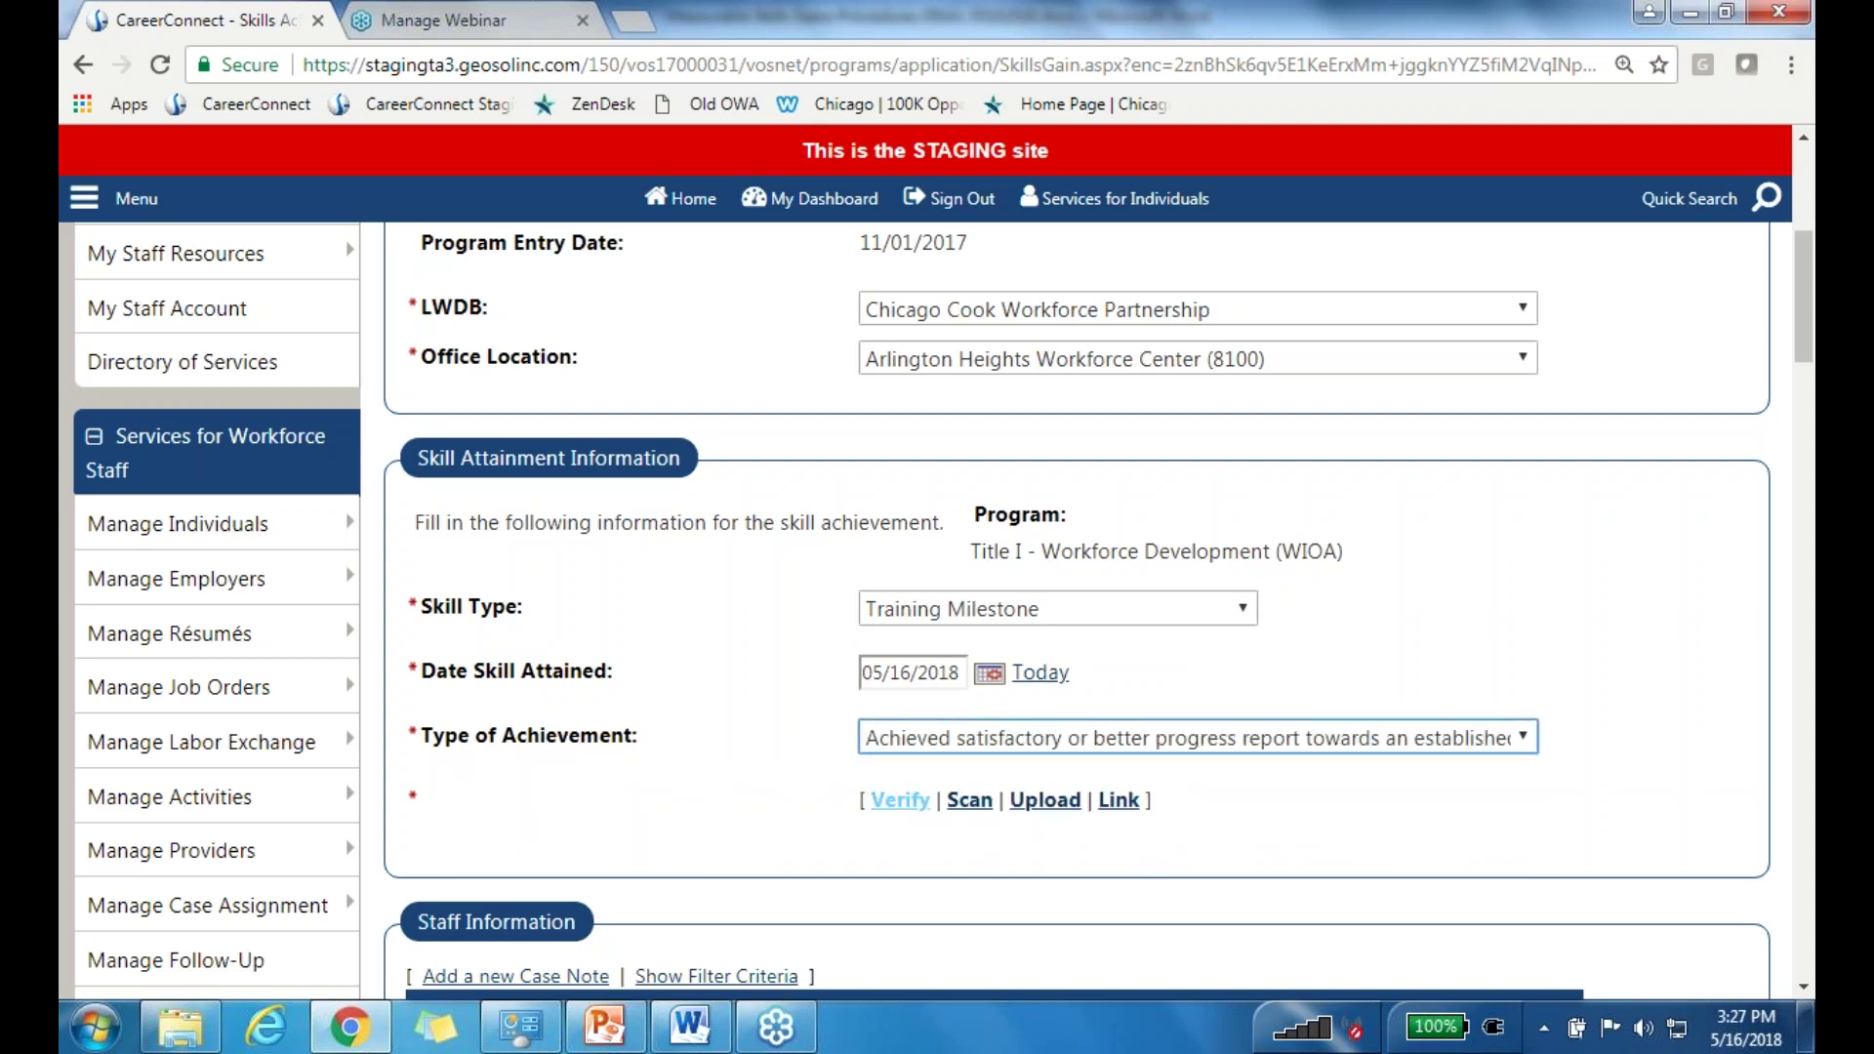
{"action": "left_click", "coordinate": [900, 802]}
Step: Verify the achievement with Other Applicable Documentation, specified as ISTEP
{"action": "scroll", "coordinate": [888, 683], "scroll_direction": "down", "scroll_amount": 3}
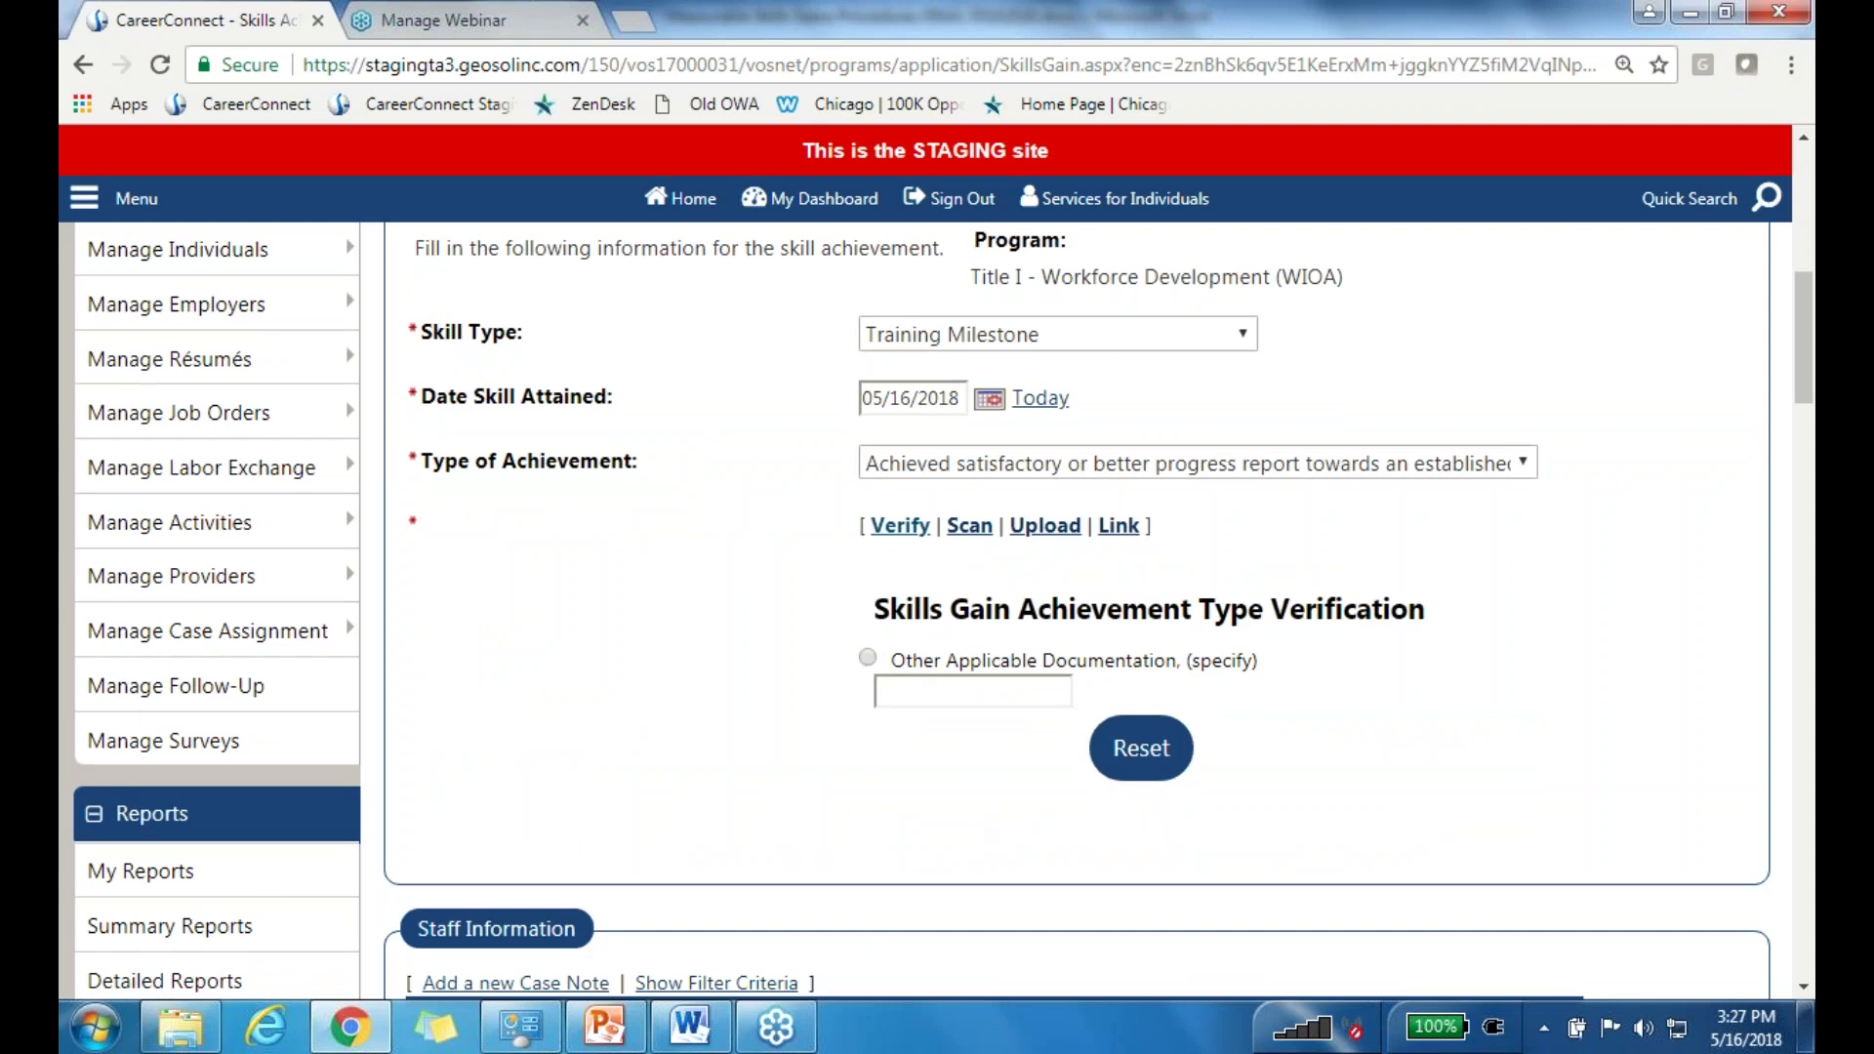
{"action": "left_click", "coordinate": [868, 658]}
{"action": "left_click", "coordinate": [945, 695]}
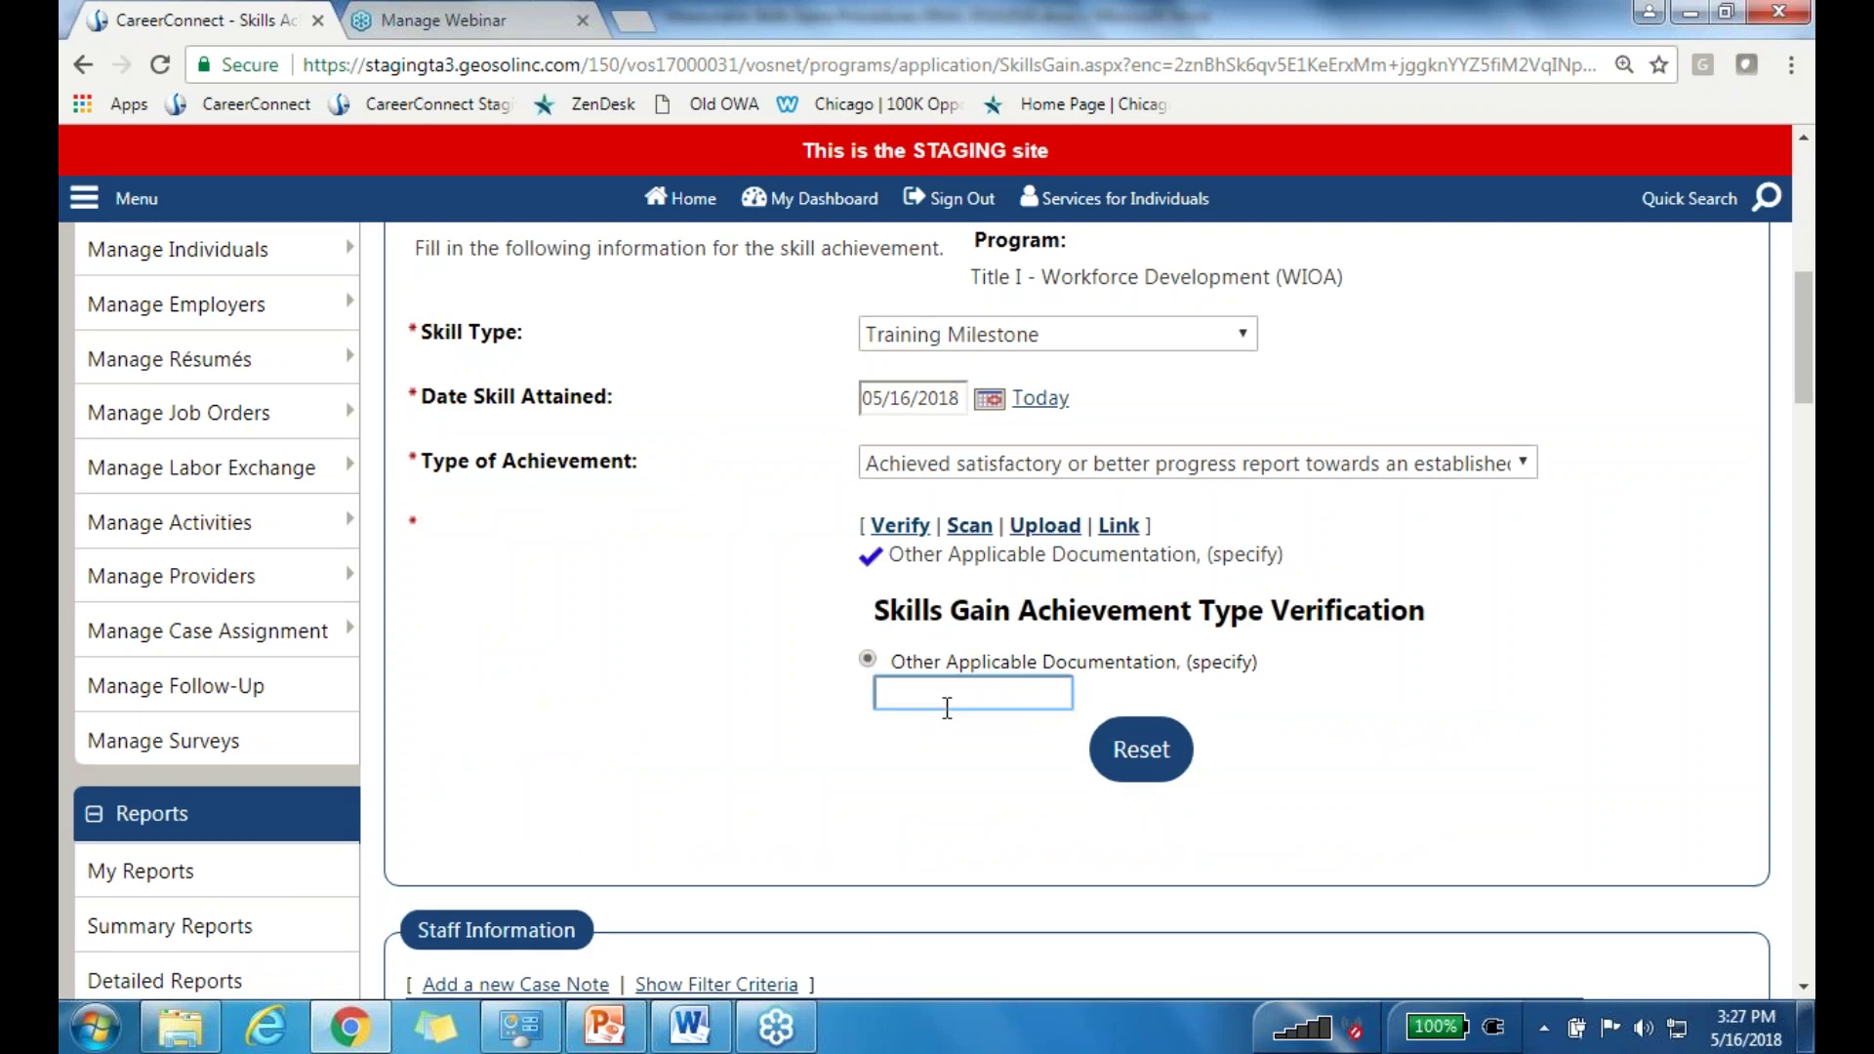
{"action": "type", "text": "ISTEP"}
{"action": "left_click", "coordinate": [664, 693]}
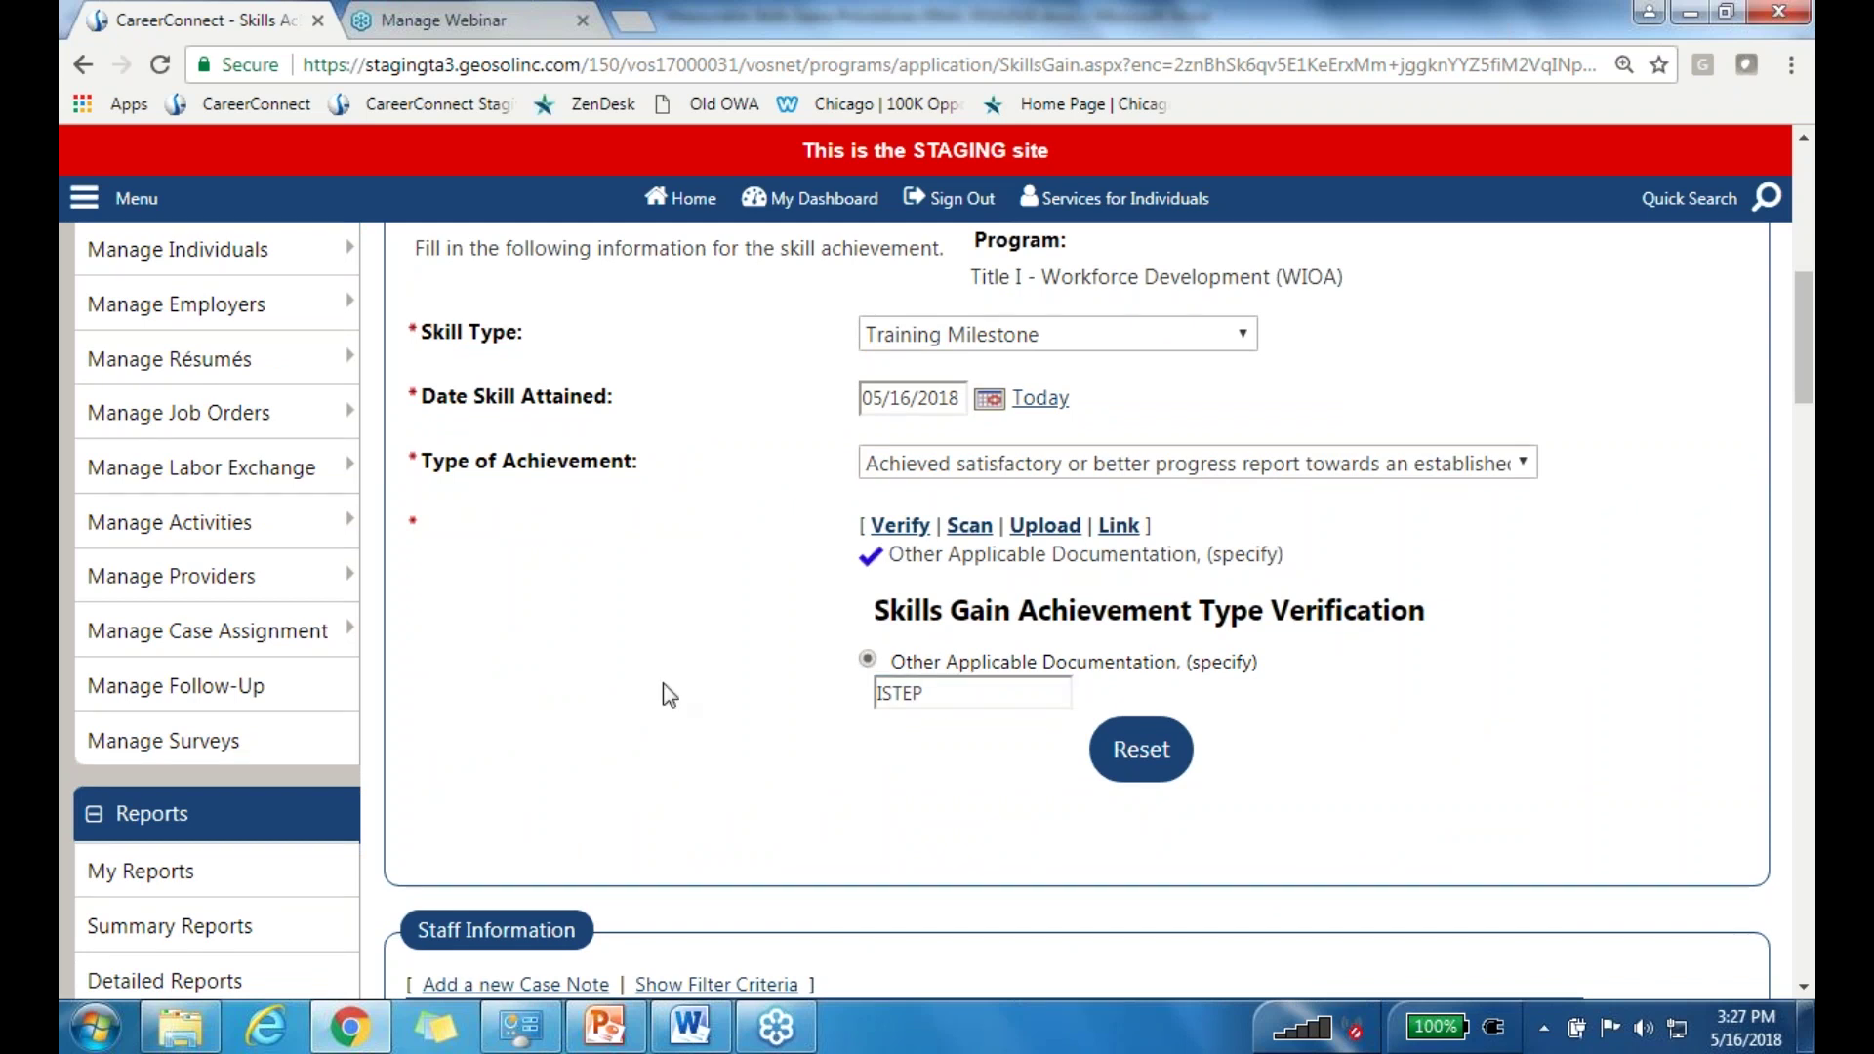
{"action": "scroll", "coordinate": [664, 693], "scroll_direction": "down", "scroll_amount": 3}
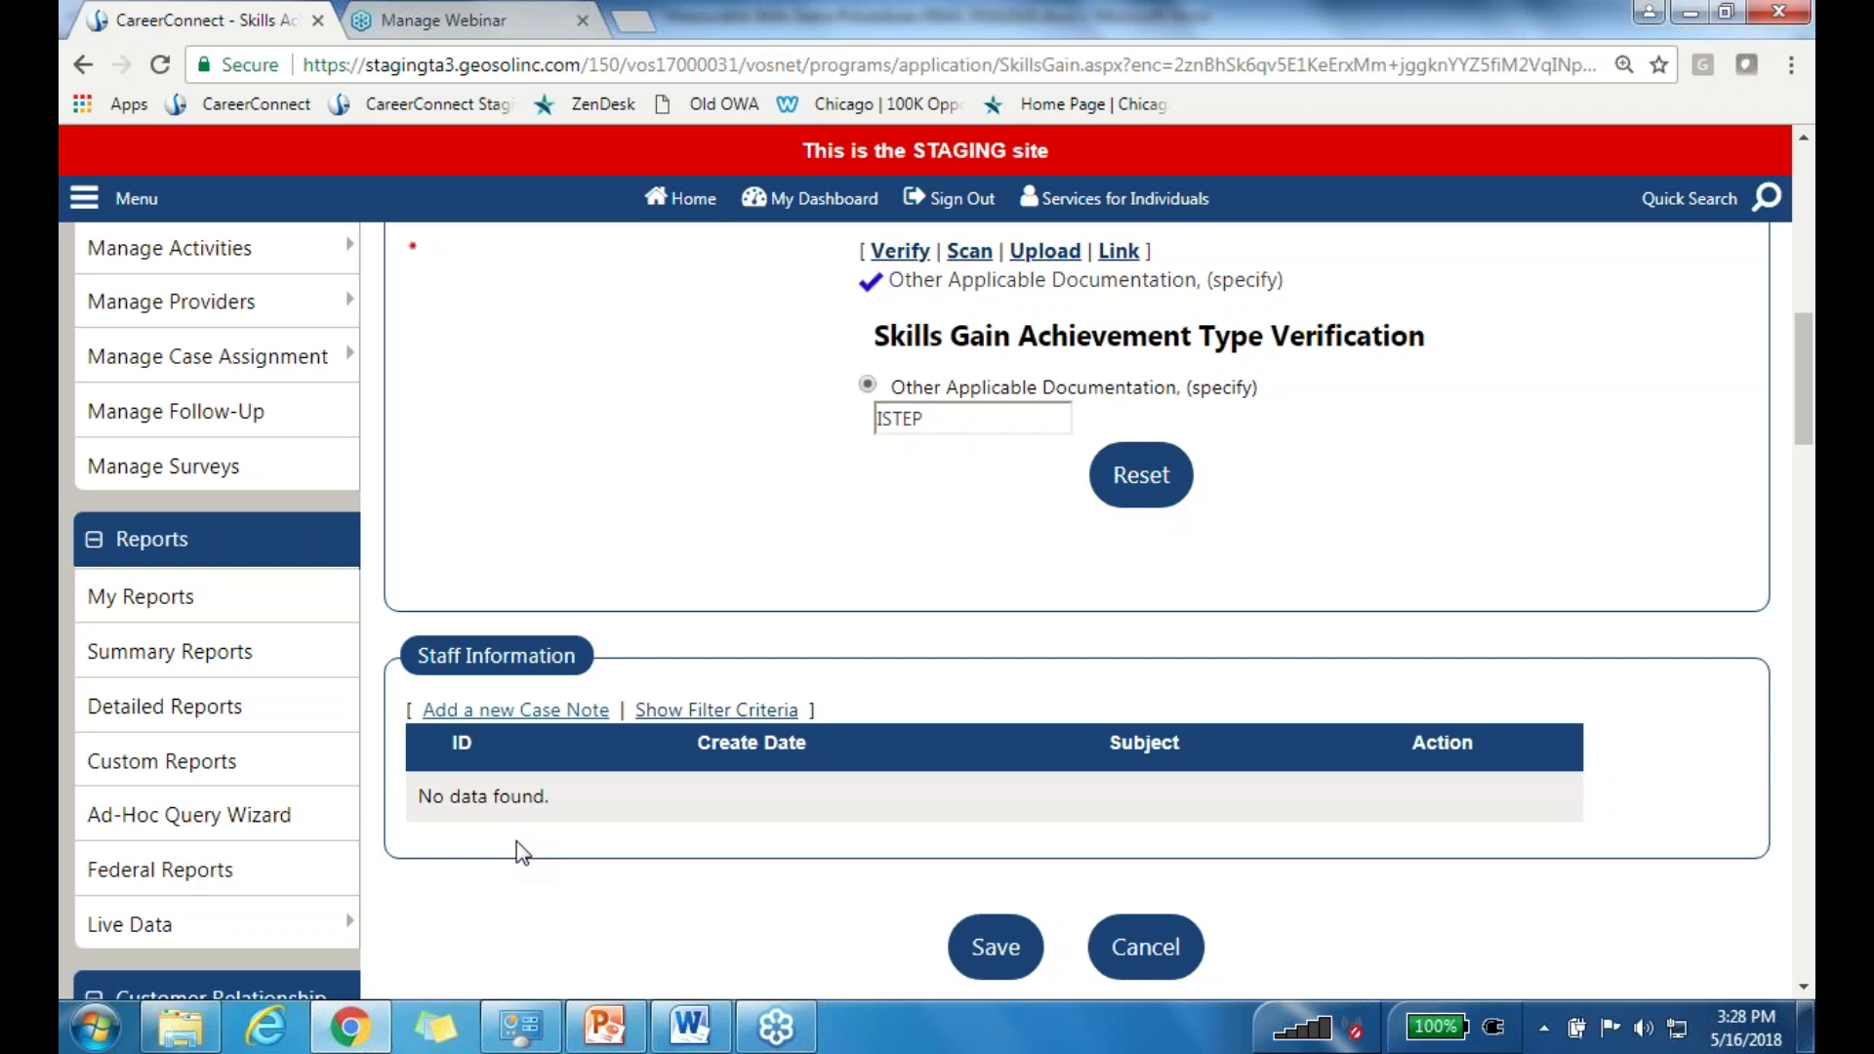
Step: Save the new Training Milestone skill gain record, returning to the participant's Programs tab
{"action": "left_click", "coordinate": [537, 711]}
{"action": "scroll", "coordinate": [935, 642], "scroll_direction": "down", "scroll_amount": 1}
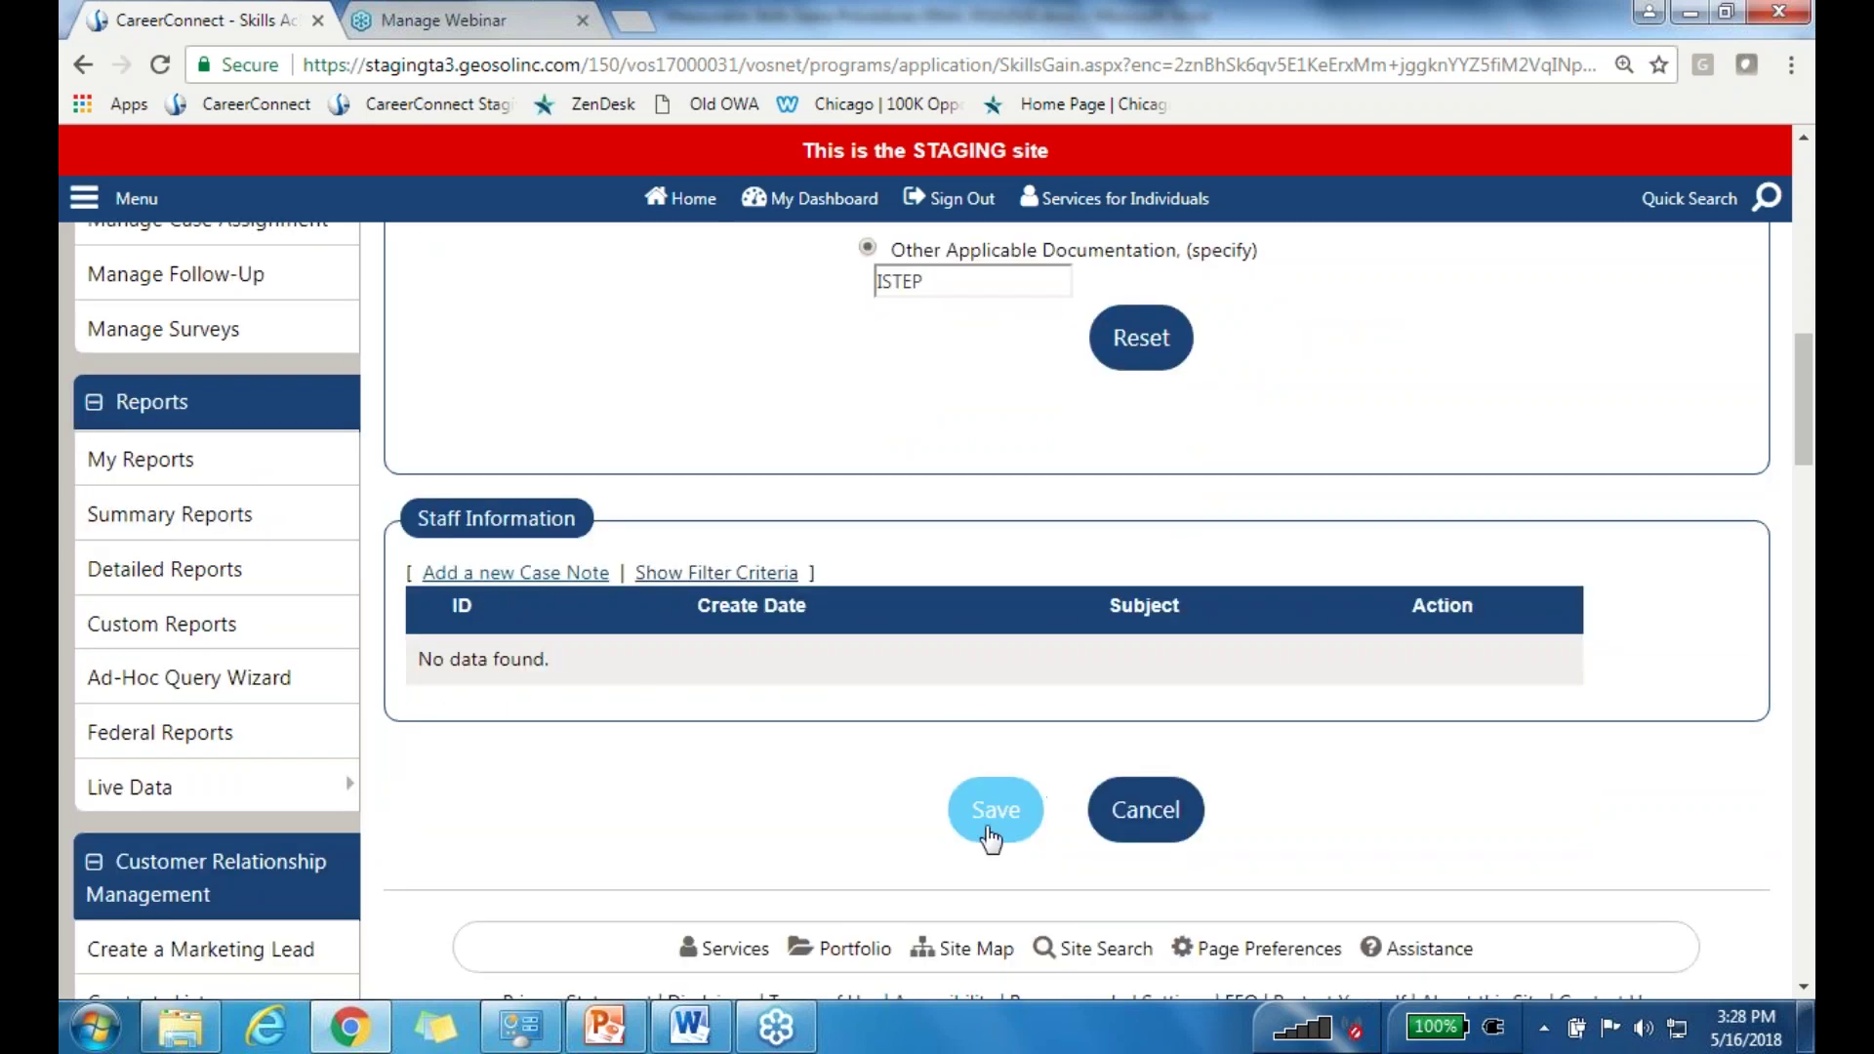
{"action": "scroll", "coordinate": [1238, 752], "scroll_direction": "up", "scroll_amount": 4}
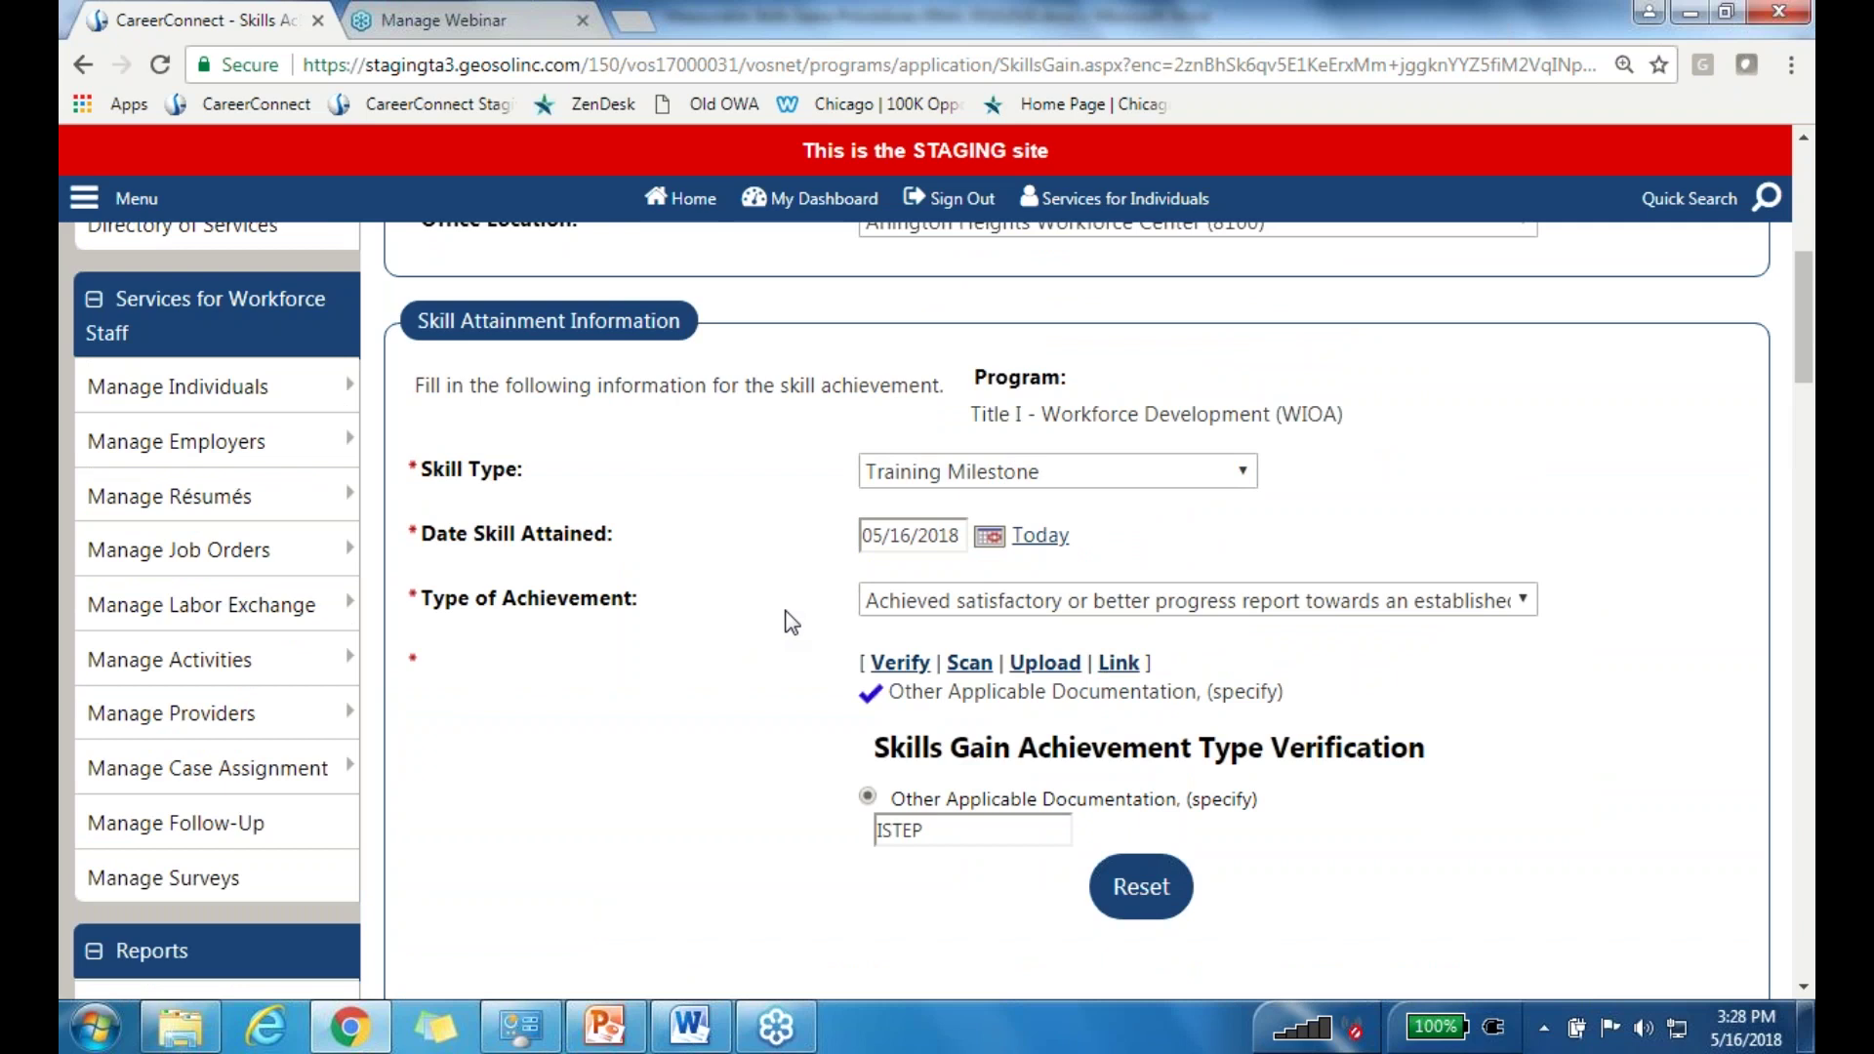
{"action": "scroll", "coordinate": [806, 647], "scroll_direction": "down", "scroll_amount": 3}
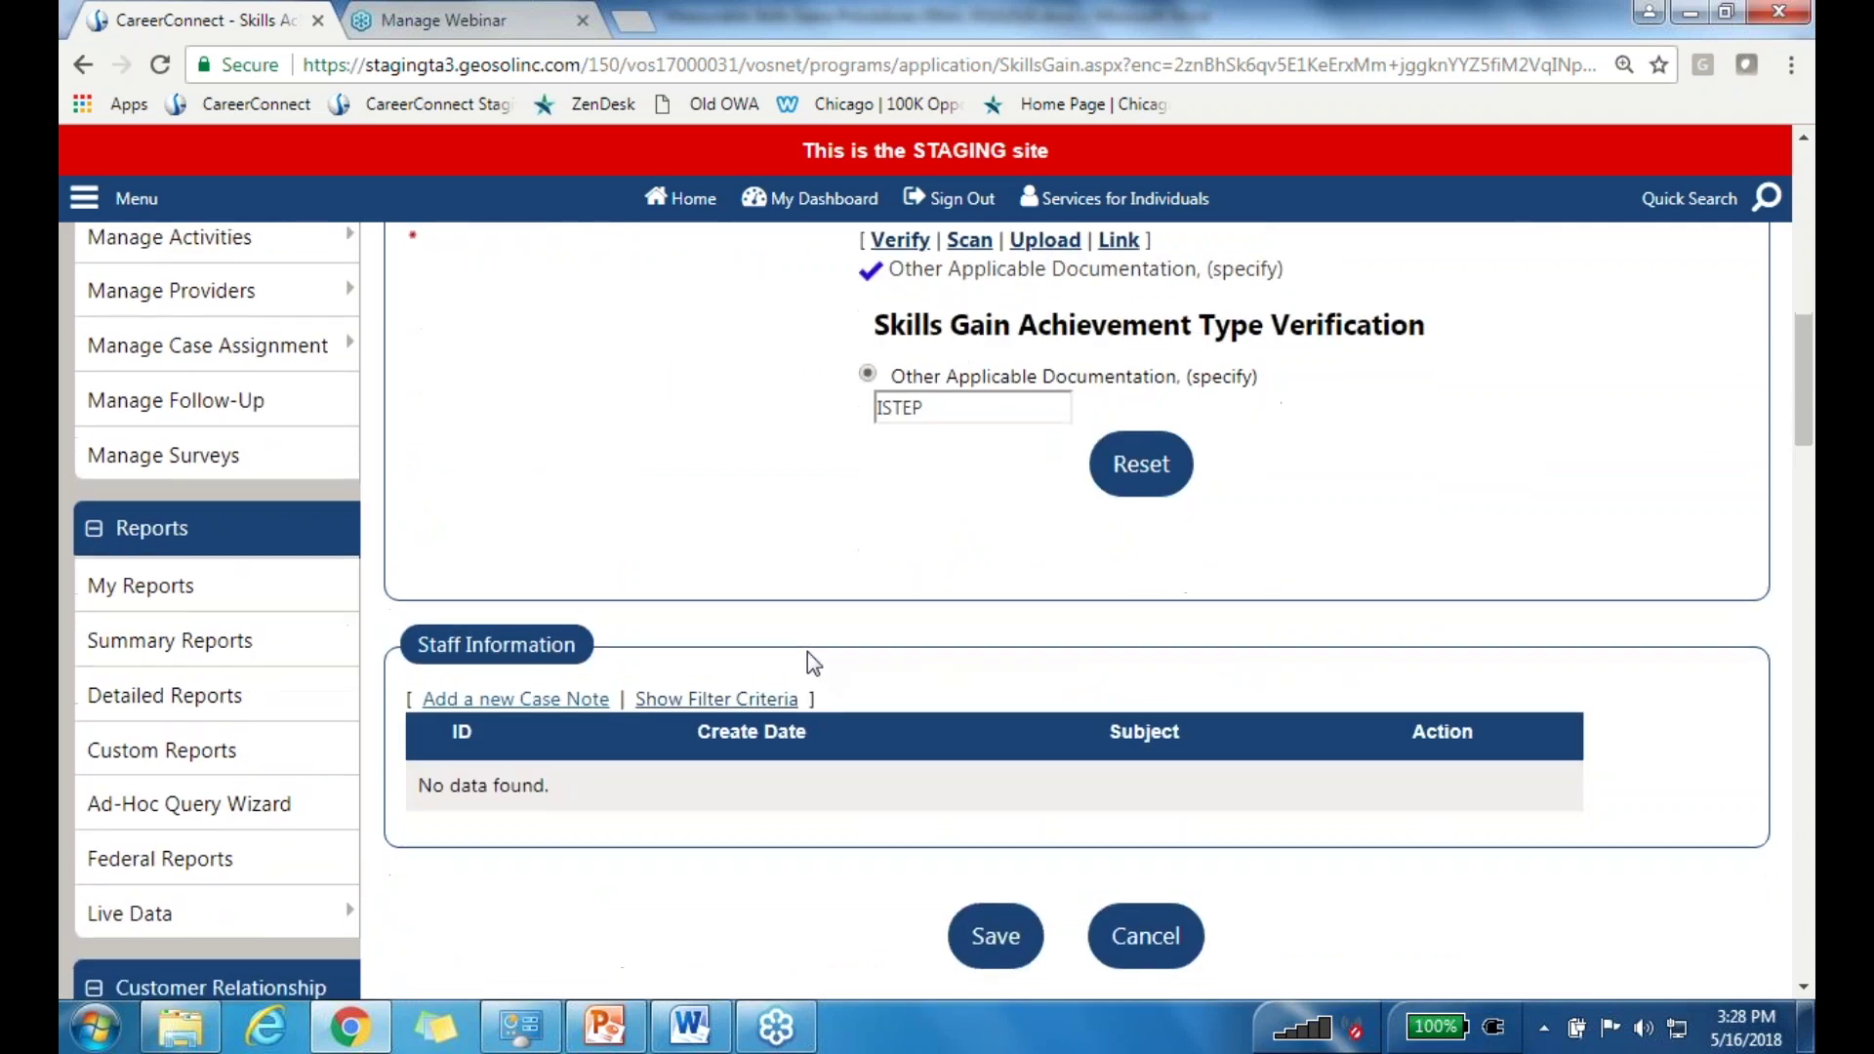
{"action": "scroll", "coordinate": [806, 652], "scroll_direction": "down", "scroll_amount": 1}
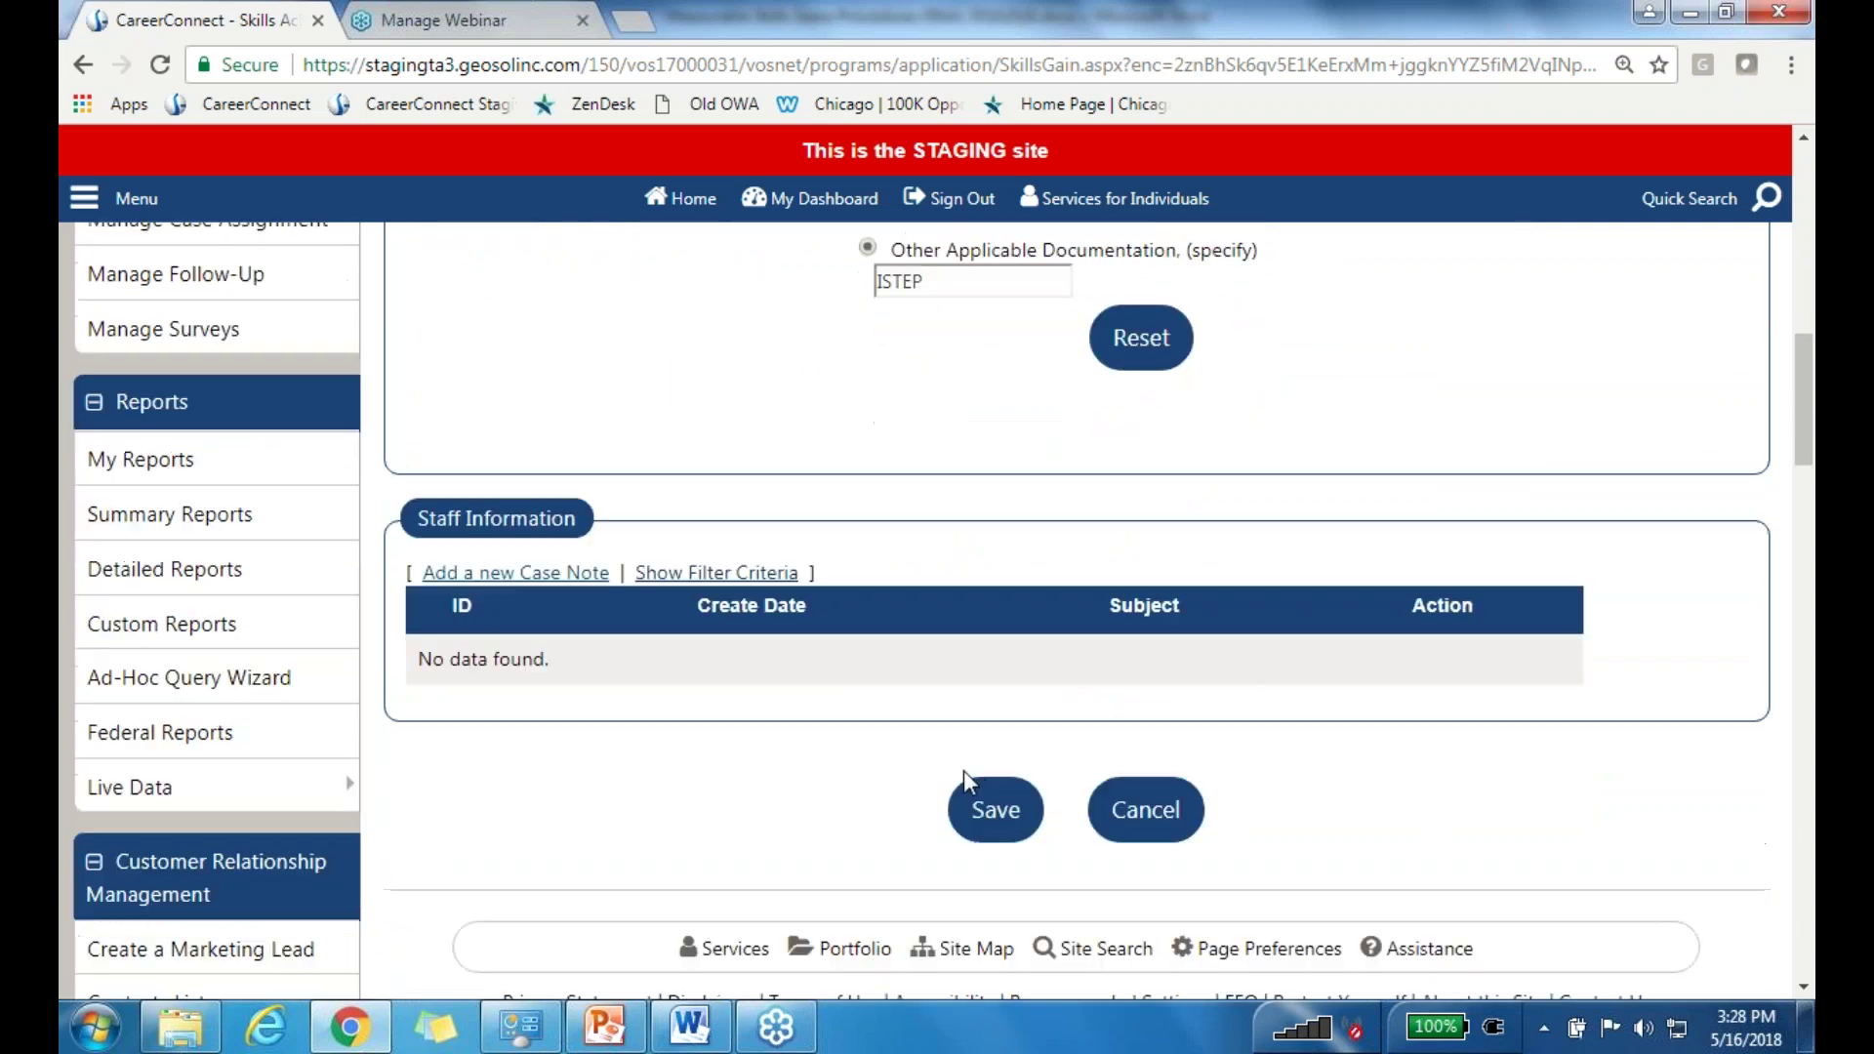
{"action": "left_click", "coordinate": [995, 828]}
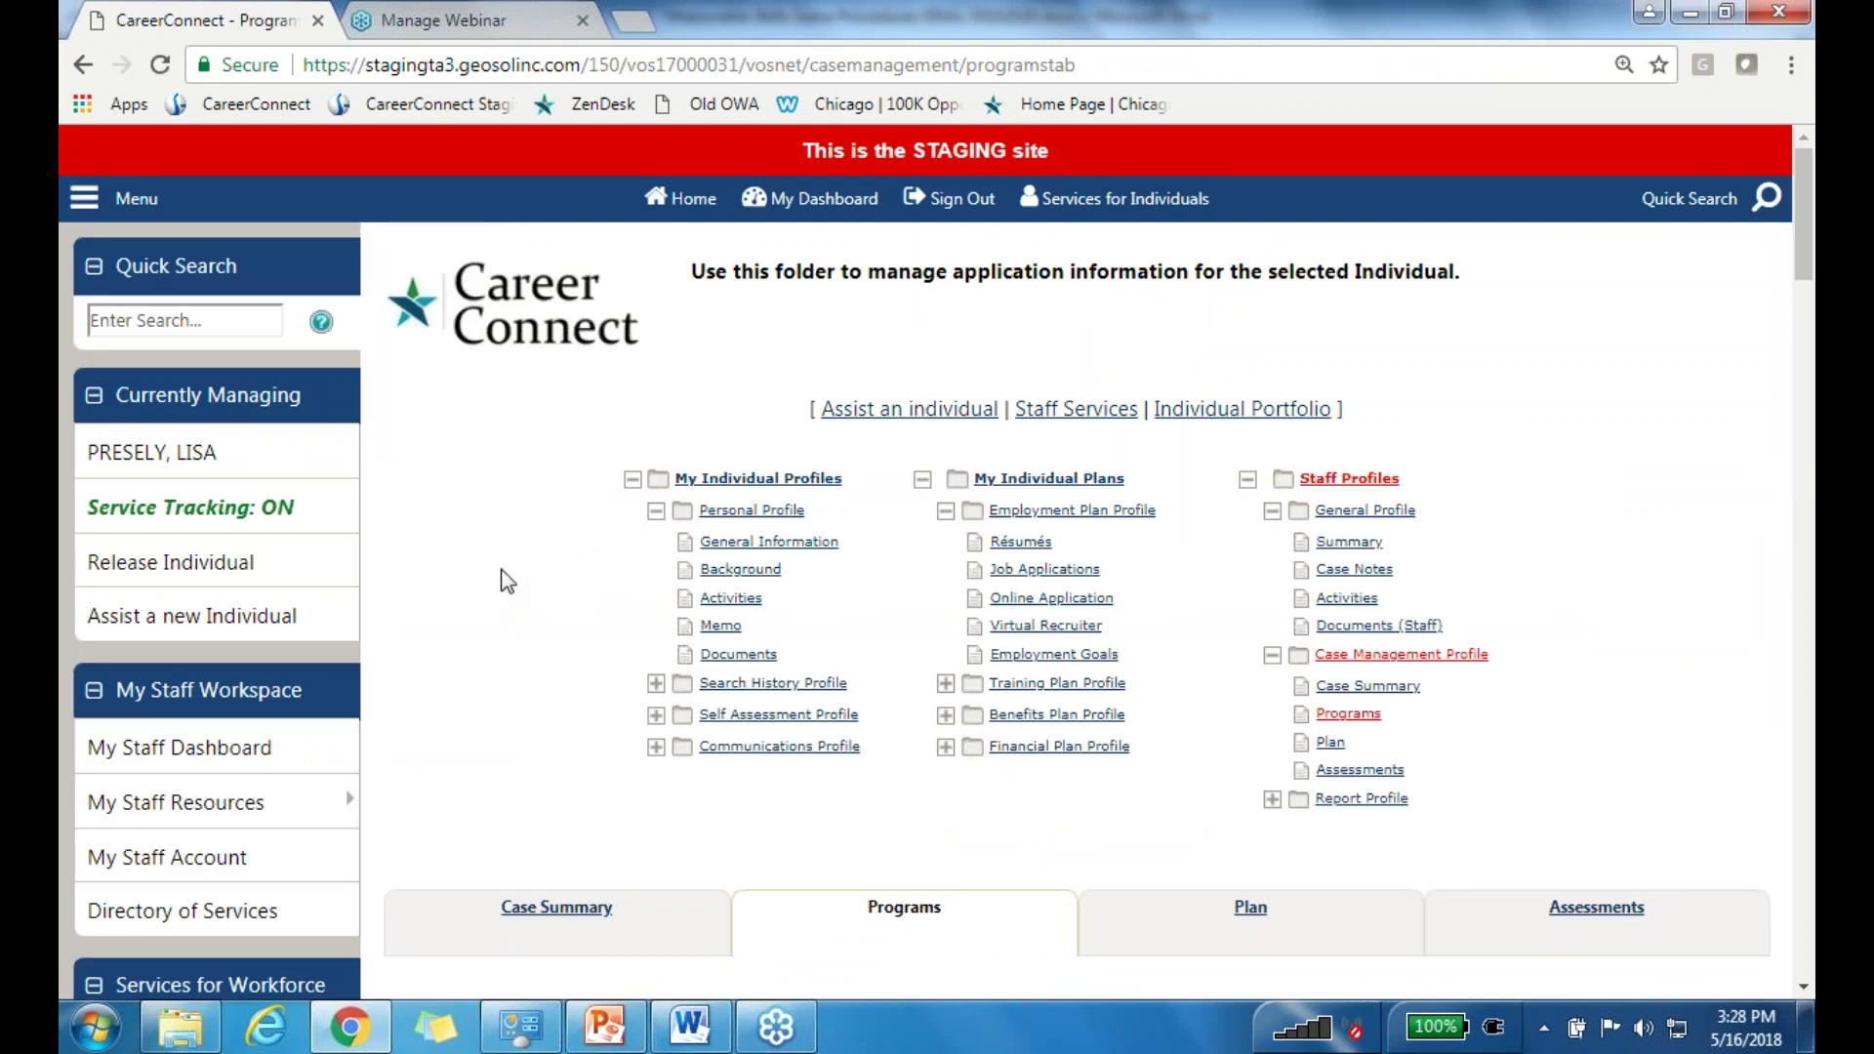
{"action": "scroll", "coordinate": [507, 570], "scroll_direction": "down", "scroll_amount": 3}
{"action": "scroll", "coordinate": [552, 531], "scroll_direction": "down", "scroll_amount": 3}
{"action": "scroll", "coordinate": [552, 531], "scroll_direction": "down", "scroll_amount": 4}
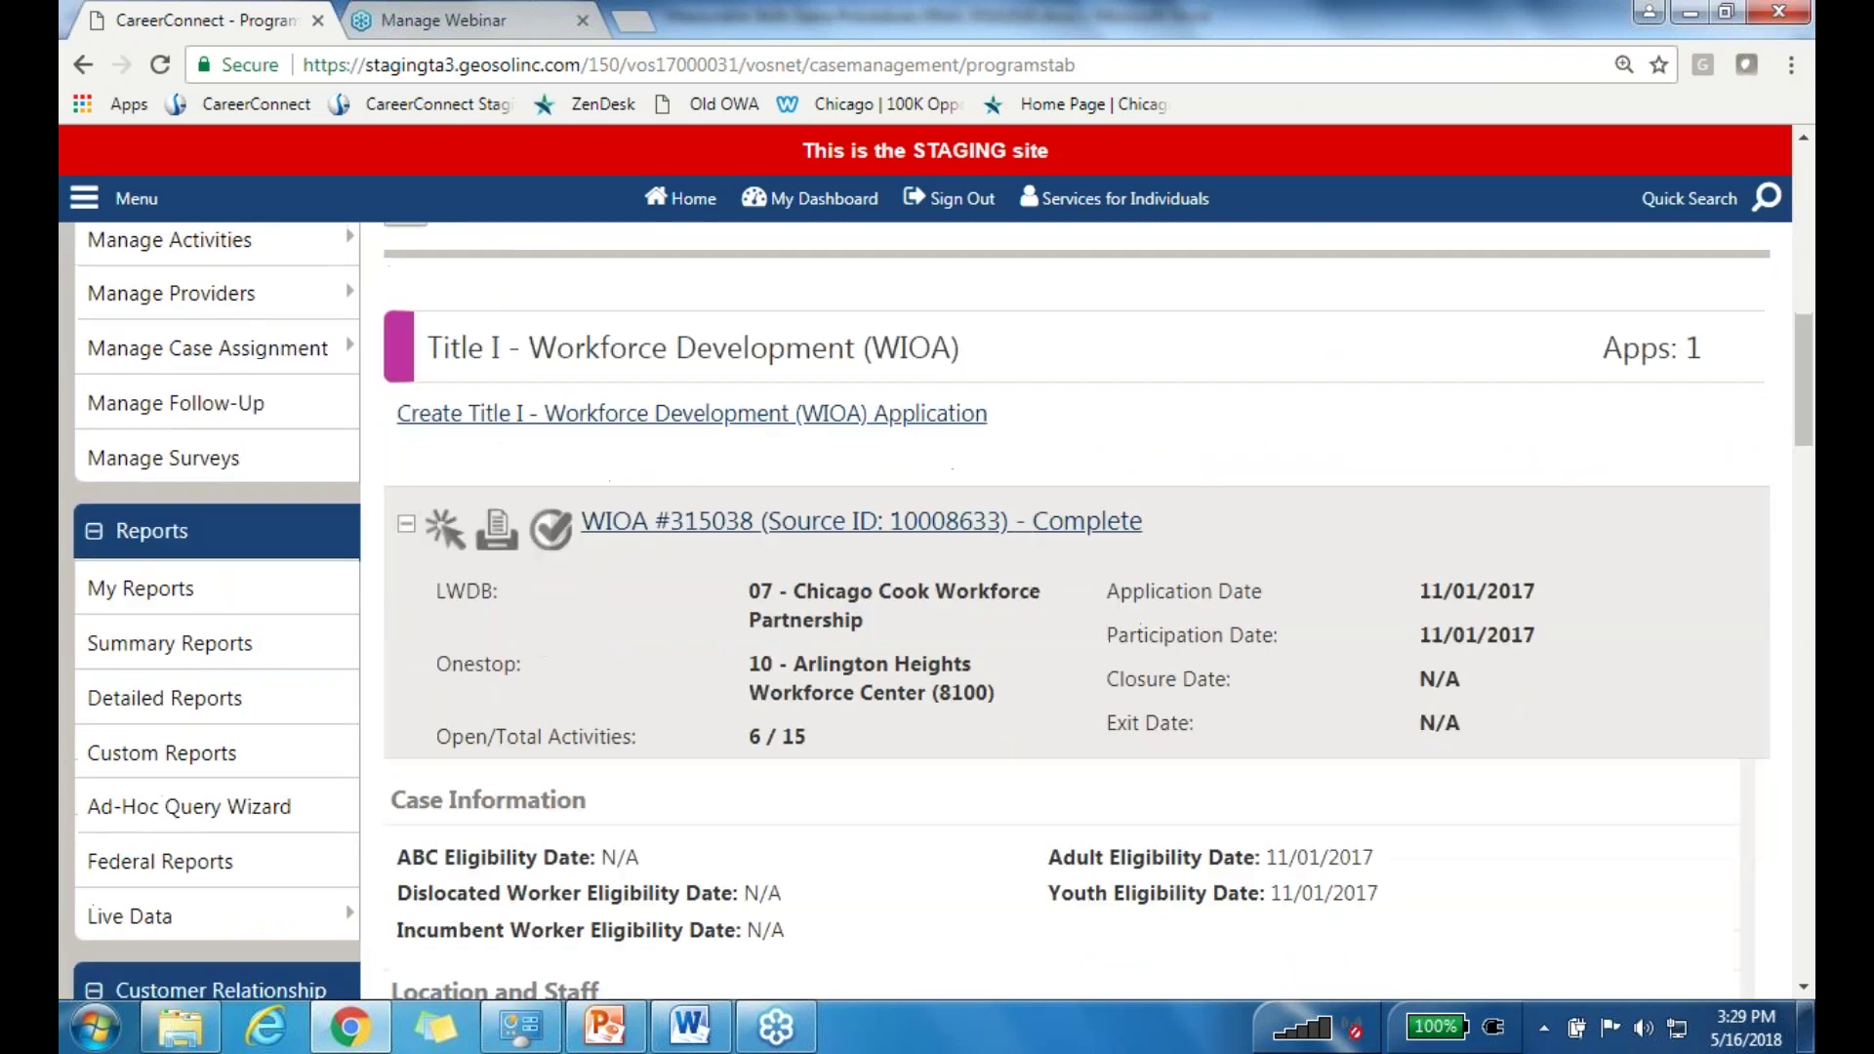
{"action": "scroll", "coordinate": [552, 531], "scroll_direction": "down", "scroll_amount": 2}
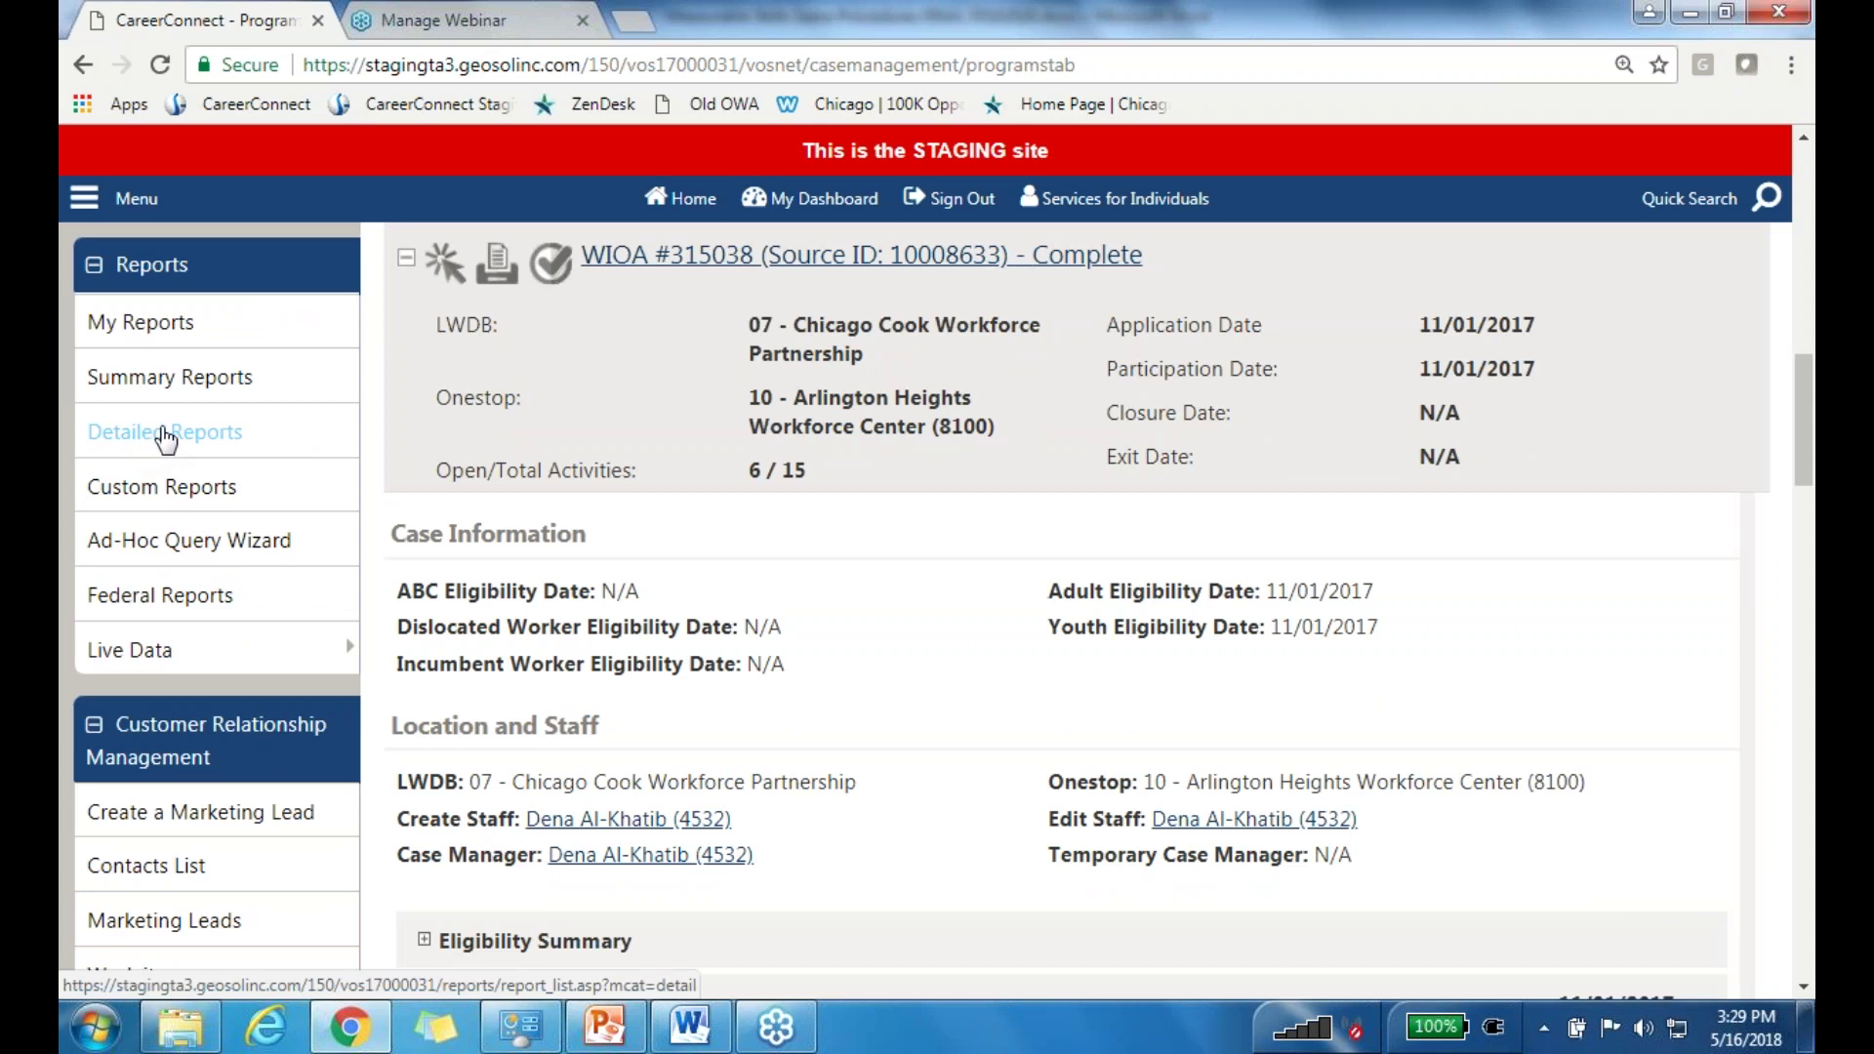
Step: Open Detailed Reports to see Case Management categories like Case Load, Documentation and Payment
{"action": "left_click", "coordinate": [166, 434]}
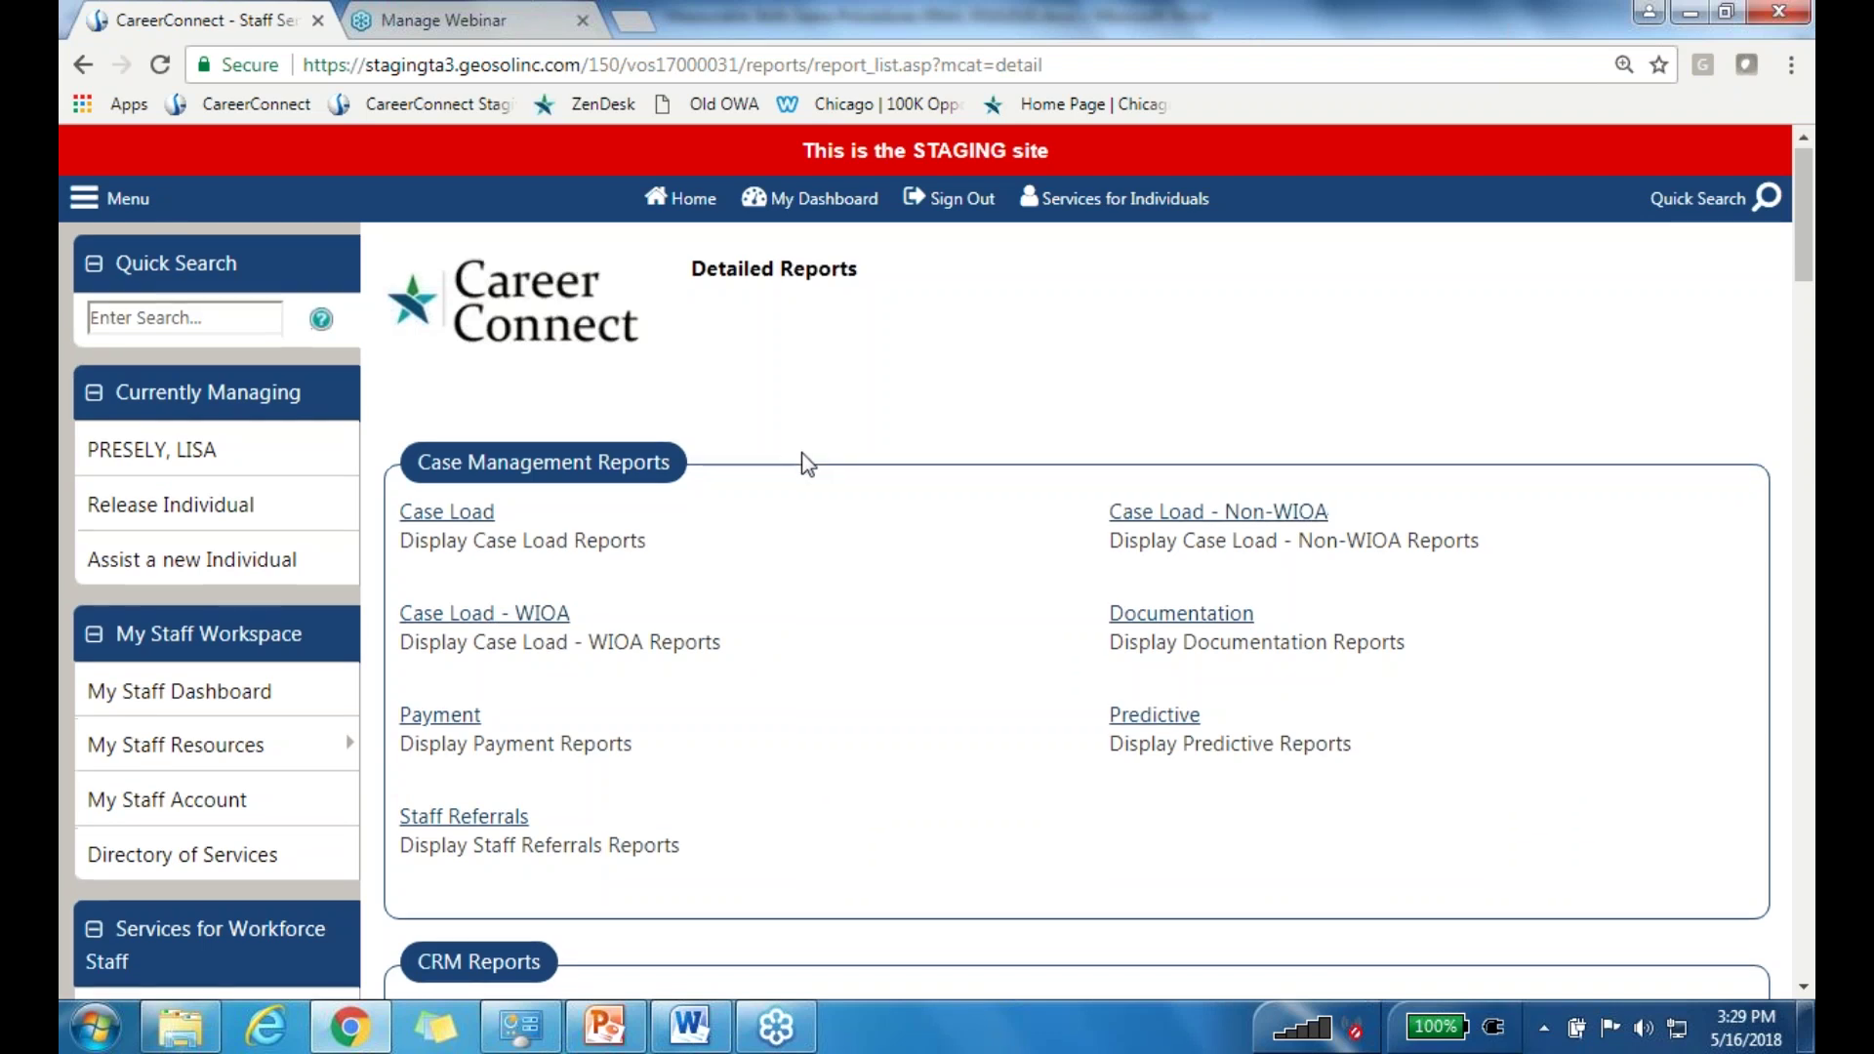
{"action": "scroll", "coordinate": [830, 449], "scroll_direction": "down", "scroll_amount": 1}
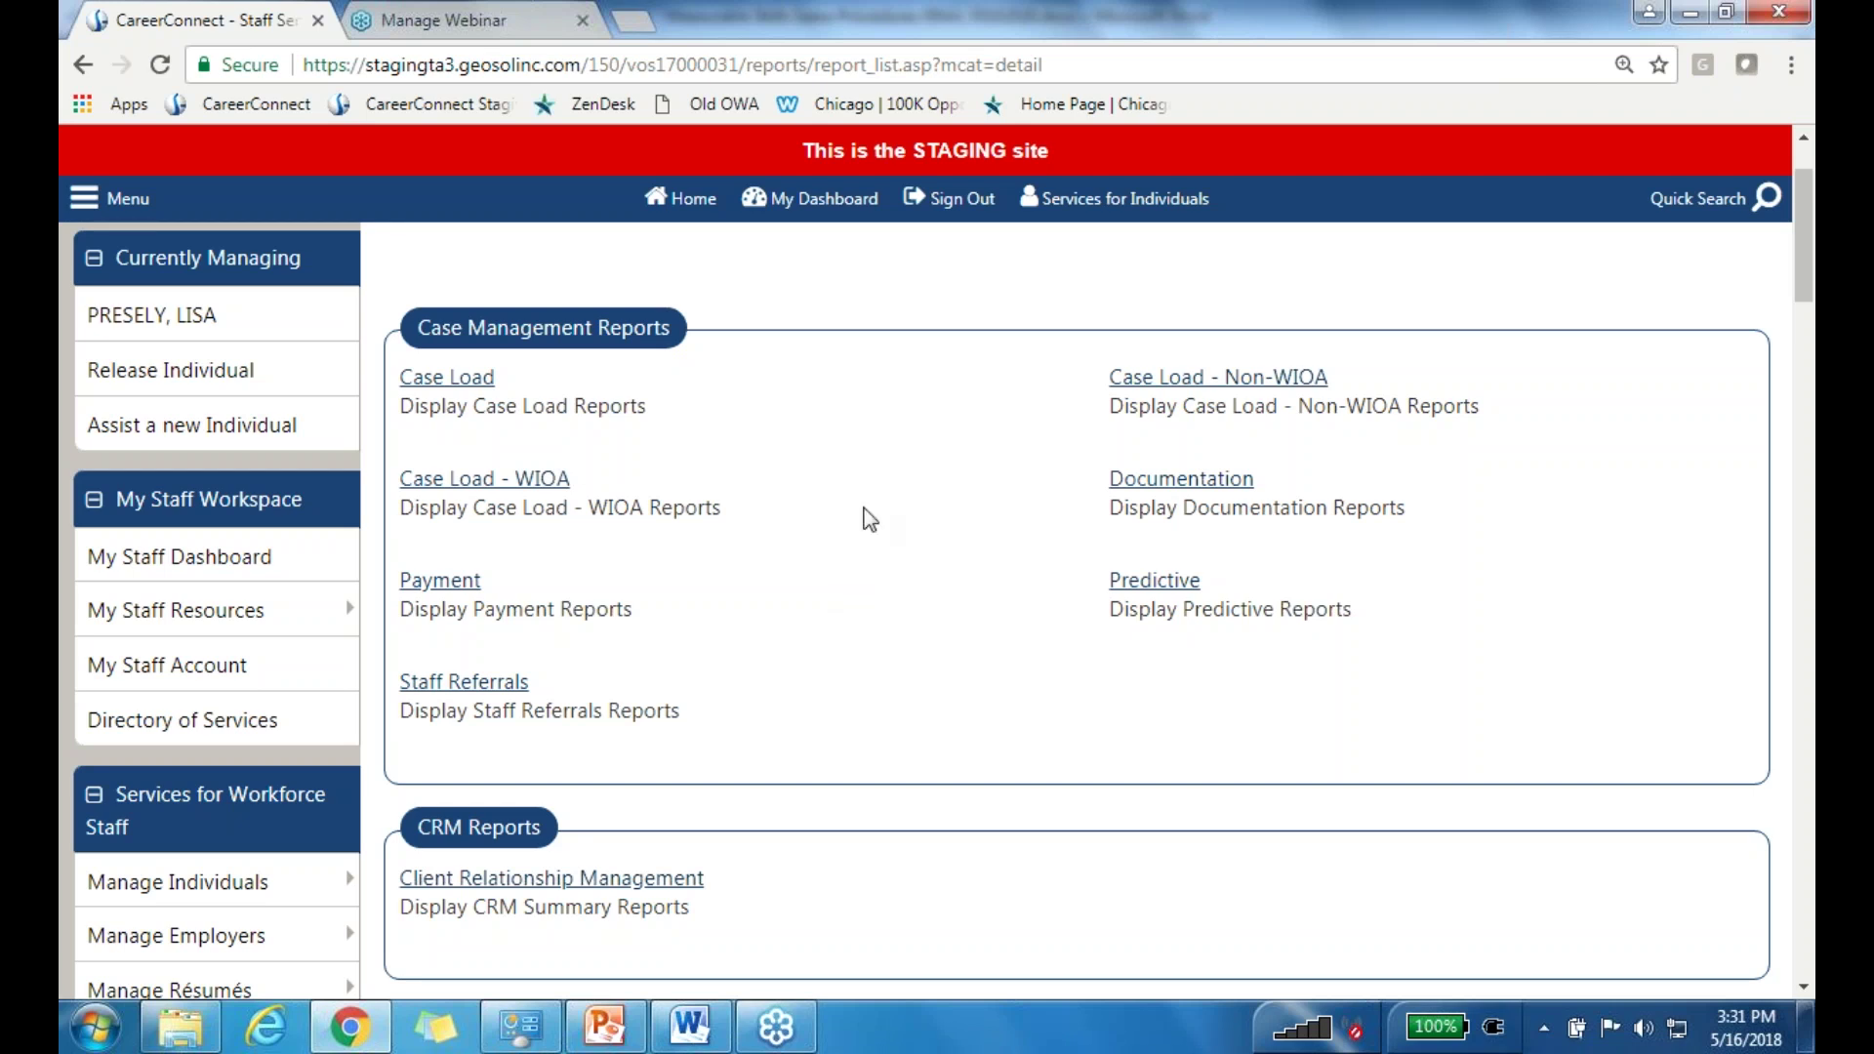
{"action": "left_click_drag", "start_coordinate": [466, 383], "coordinate": [577, 384]}
{"action": "left_click", "coordinate": [459, 382]}
Step: Open the Case Load Measurable Skill Gains criteria page and bring up the Program Year choices
{"action": "left_click", "coordinate": [448, 382]}
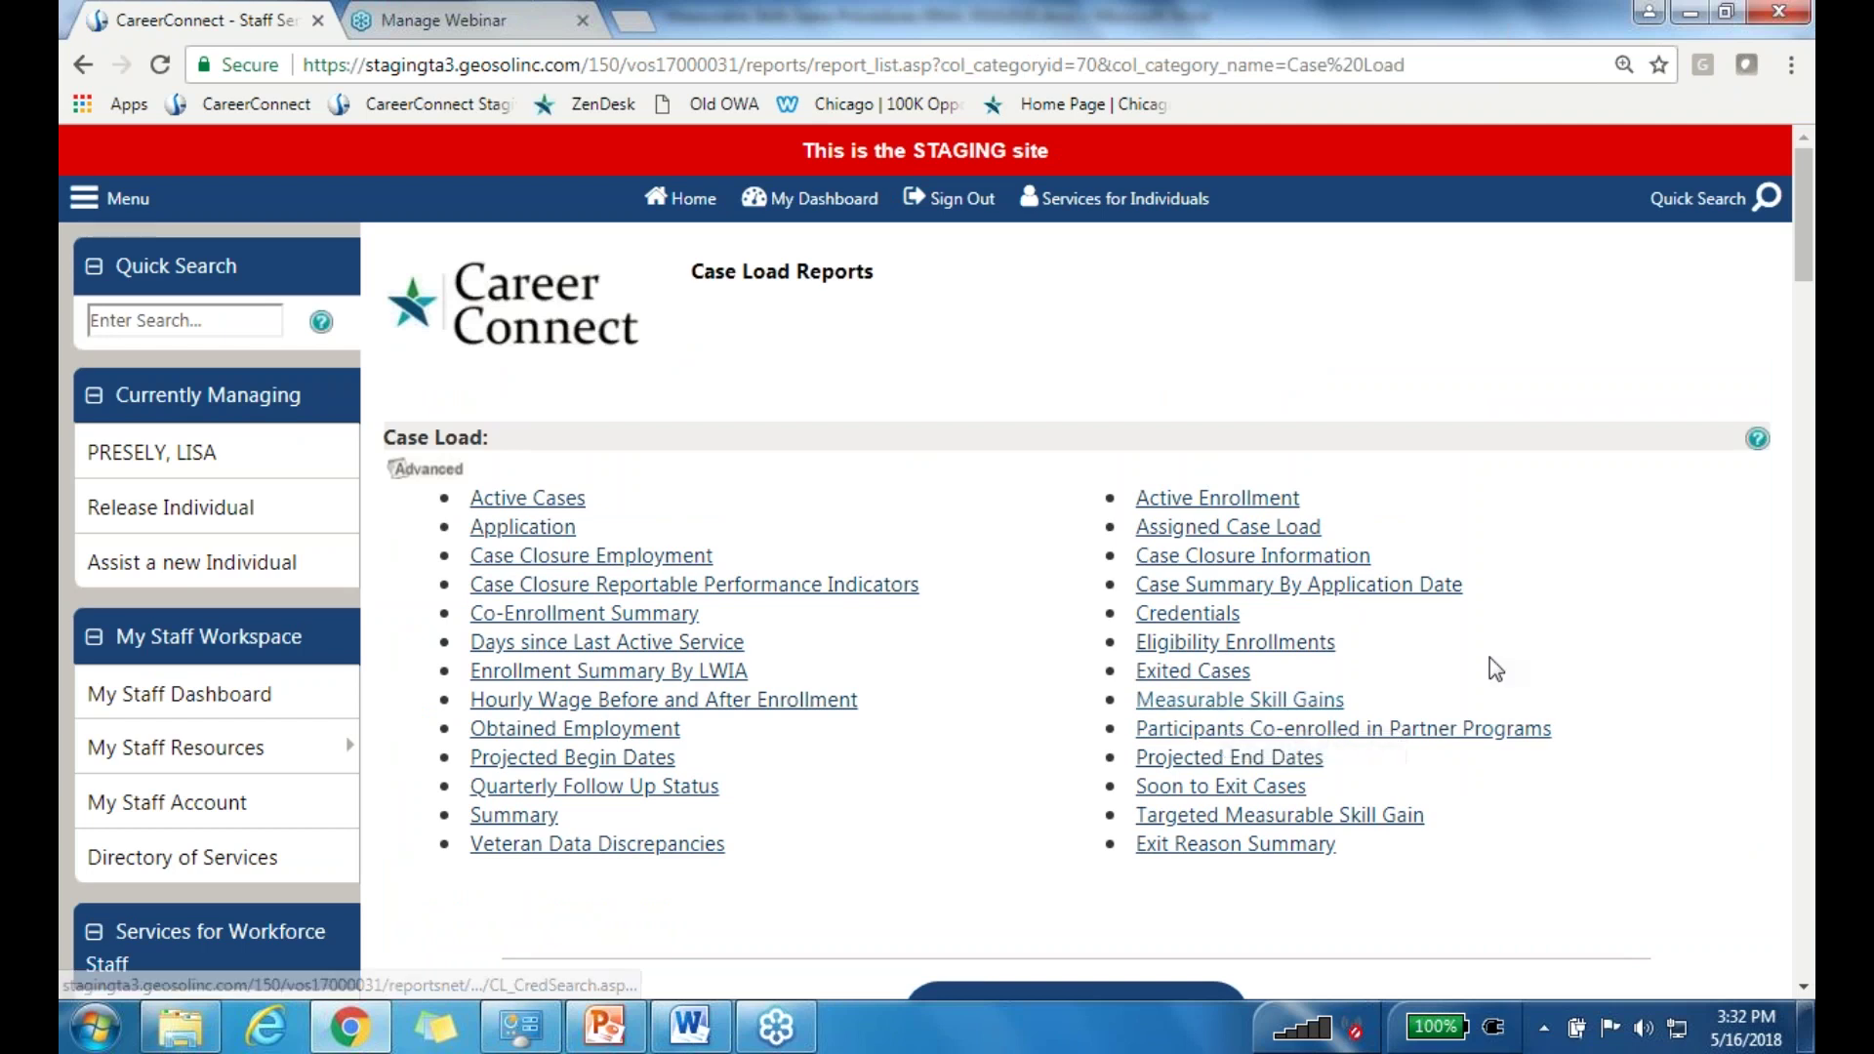
{"action": "left_click", "coordinate": [1285, 713]}
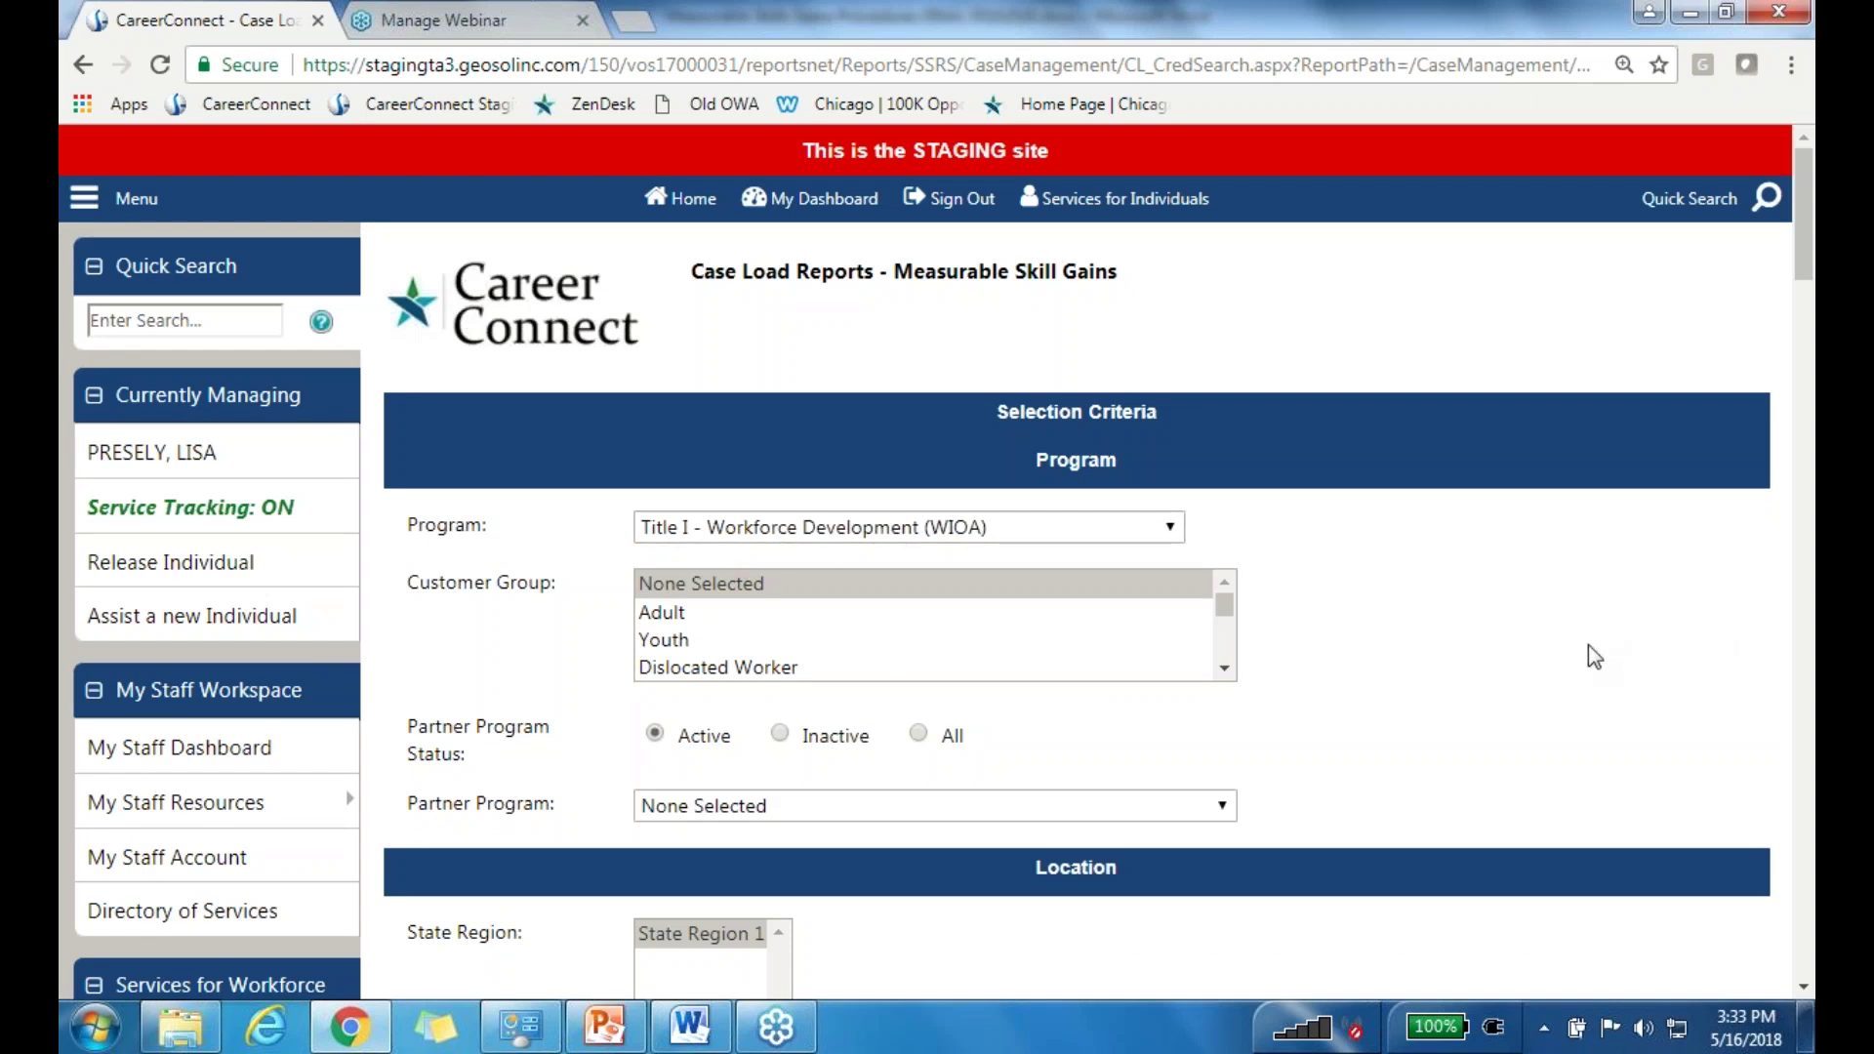
{"action": "scroll", "coordinate": [1464, 591], "scroll_direction": "down", "scroll_amount": 4}
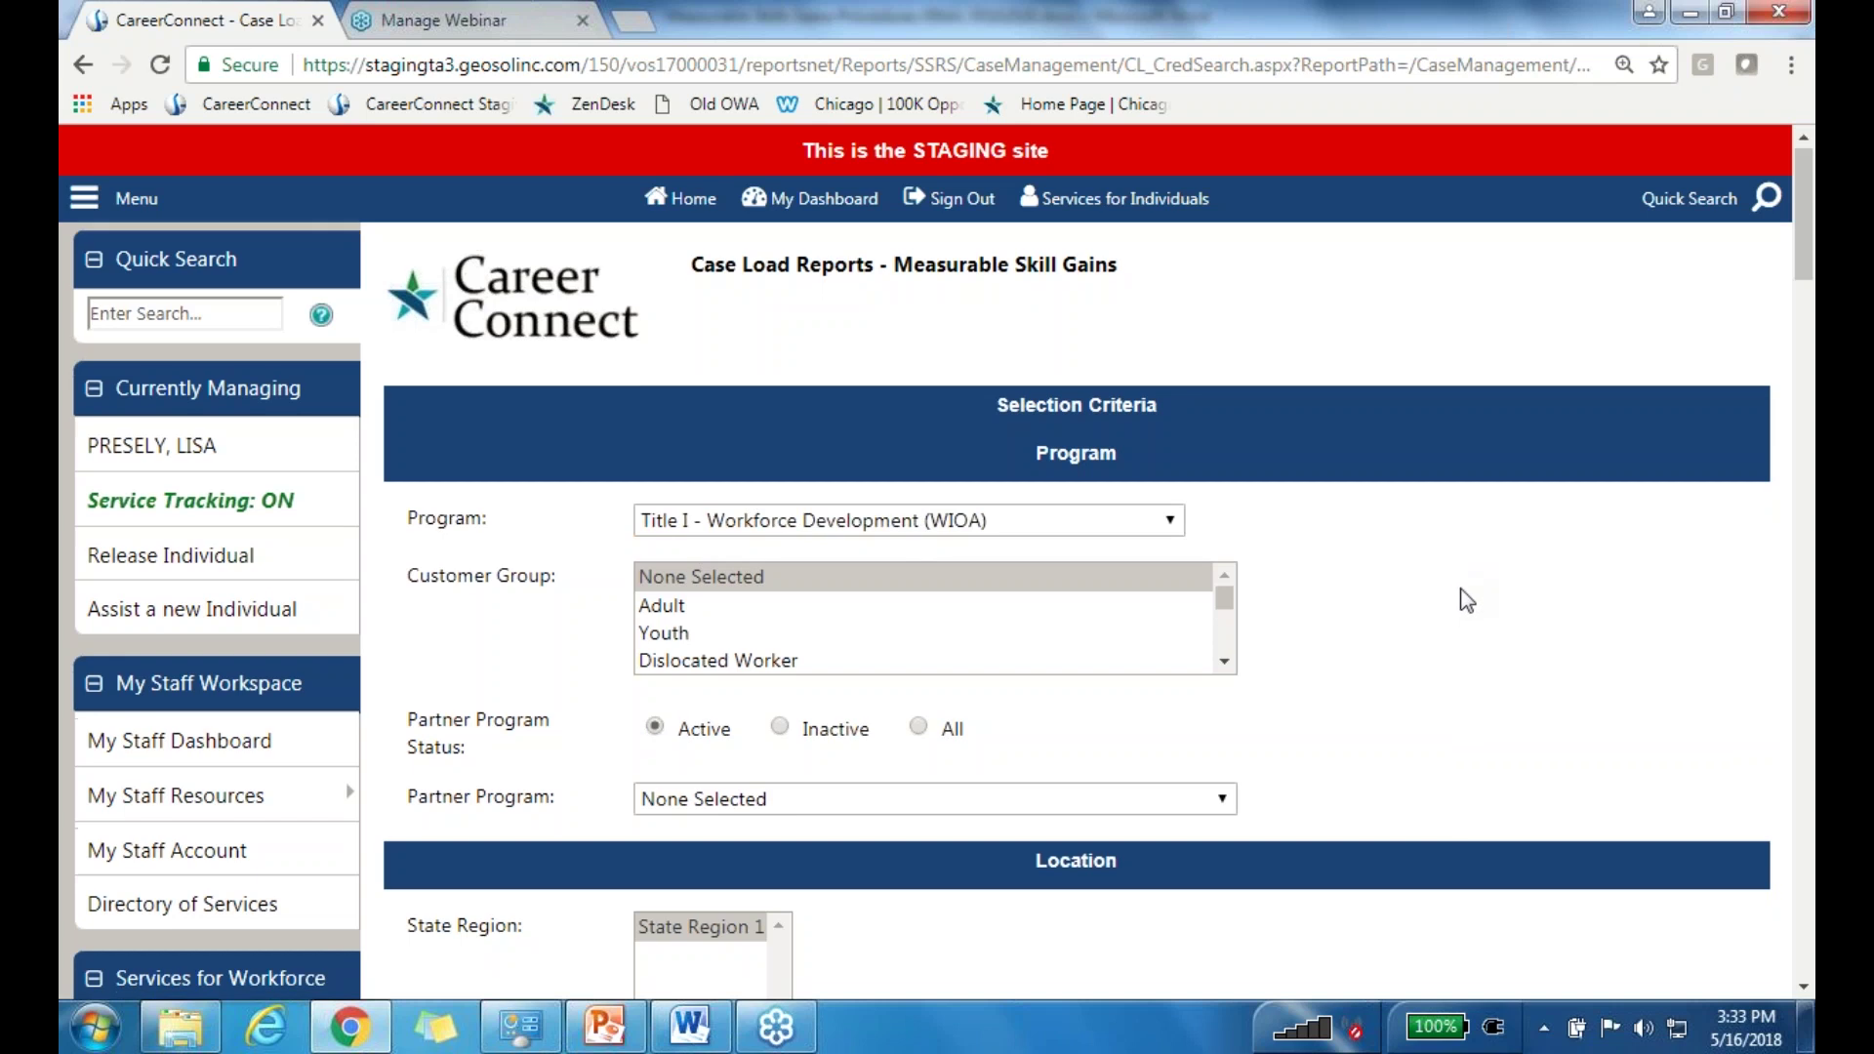
{"action": "scroll", "coordinate": [1473, 593], "scroll_direction": "down", "scroll_amount": 3}
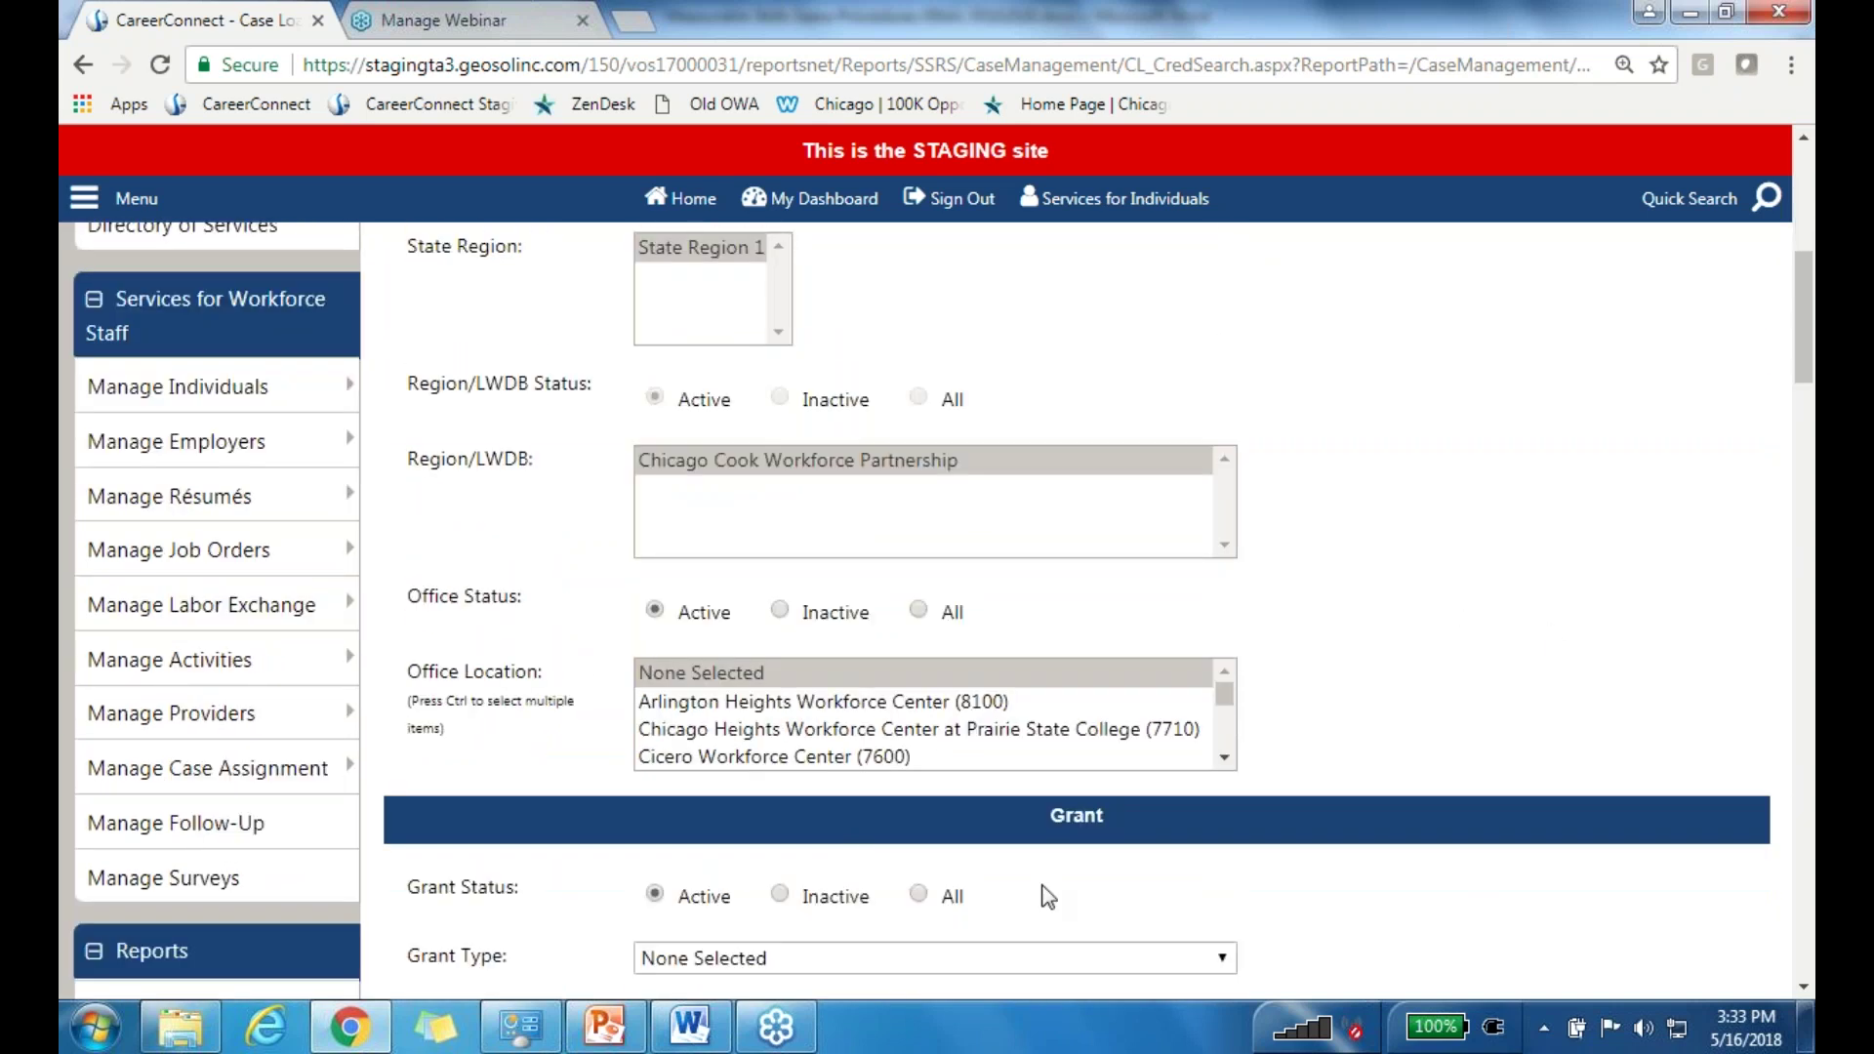
{"action": "scroll", "coordinate": [1444, 644], "scroll_direction": "down", "scroll_amount": 3}
{"action": "scroll", "coordinate": [1425, 649], "scroll_direction": "down", "scroll_amount": 2}
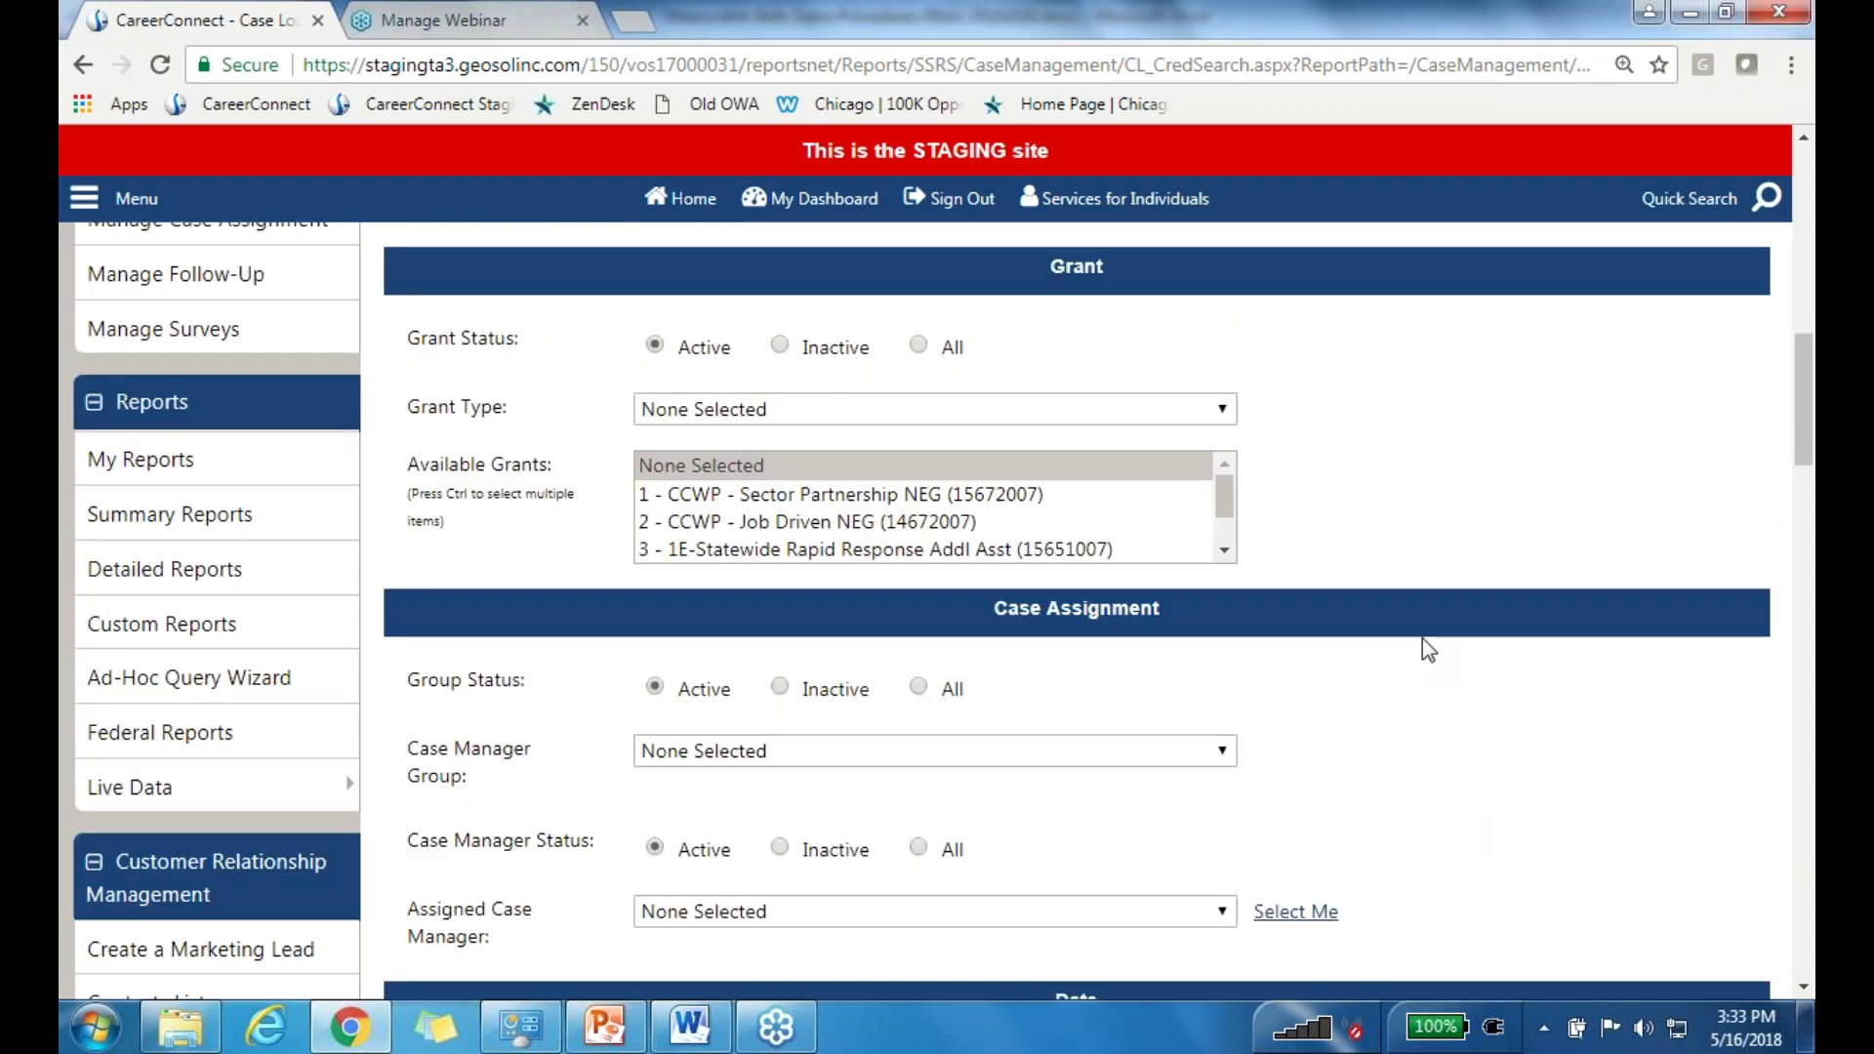
{"action": "scroll", "coordinate": [1425, 640], "scroll_direction": "down", "scroll_amount": 3}
{"action": "scroll", "coordinate": [1430, 641], "scroll_direction": "down", "scroll_amount": 2}
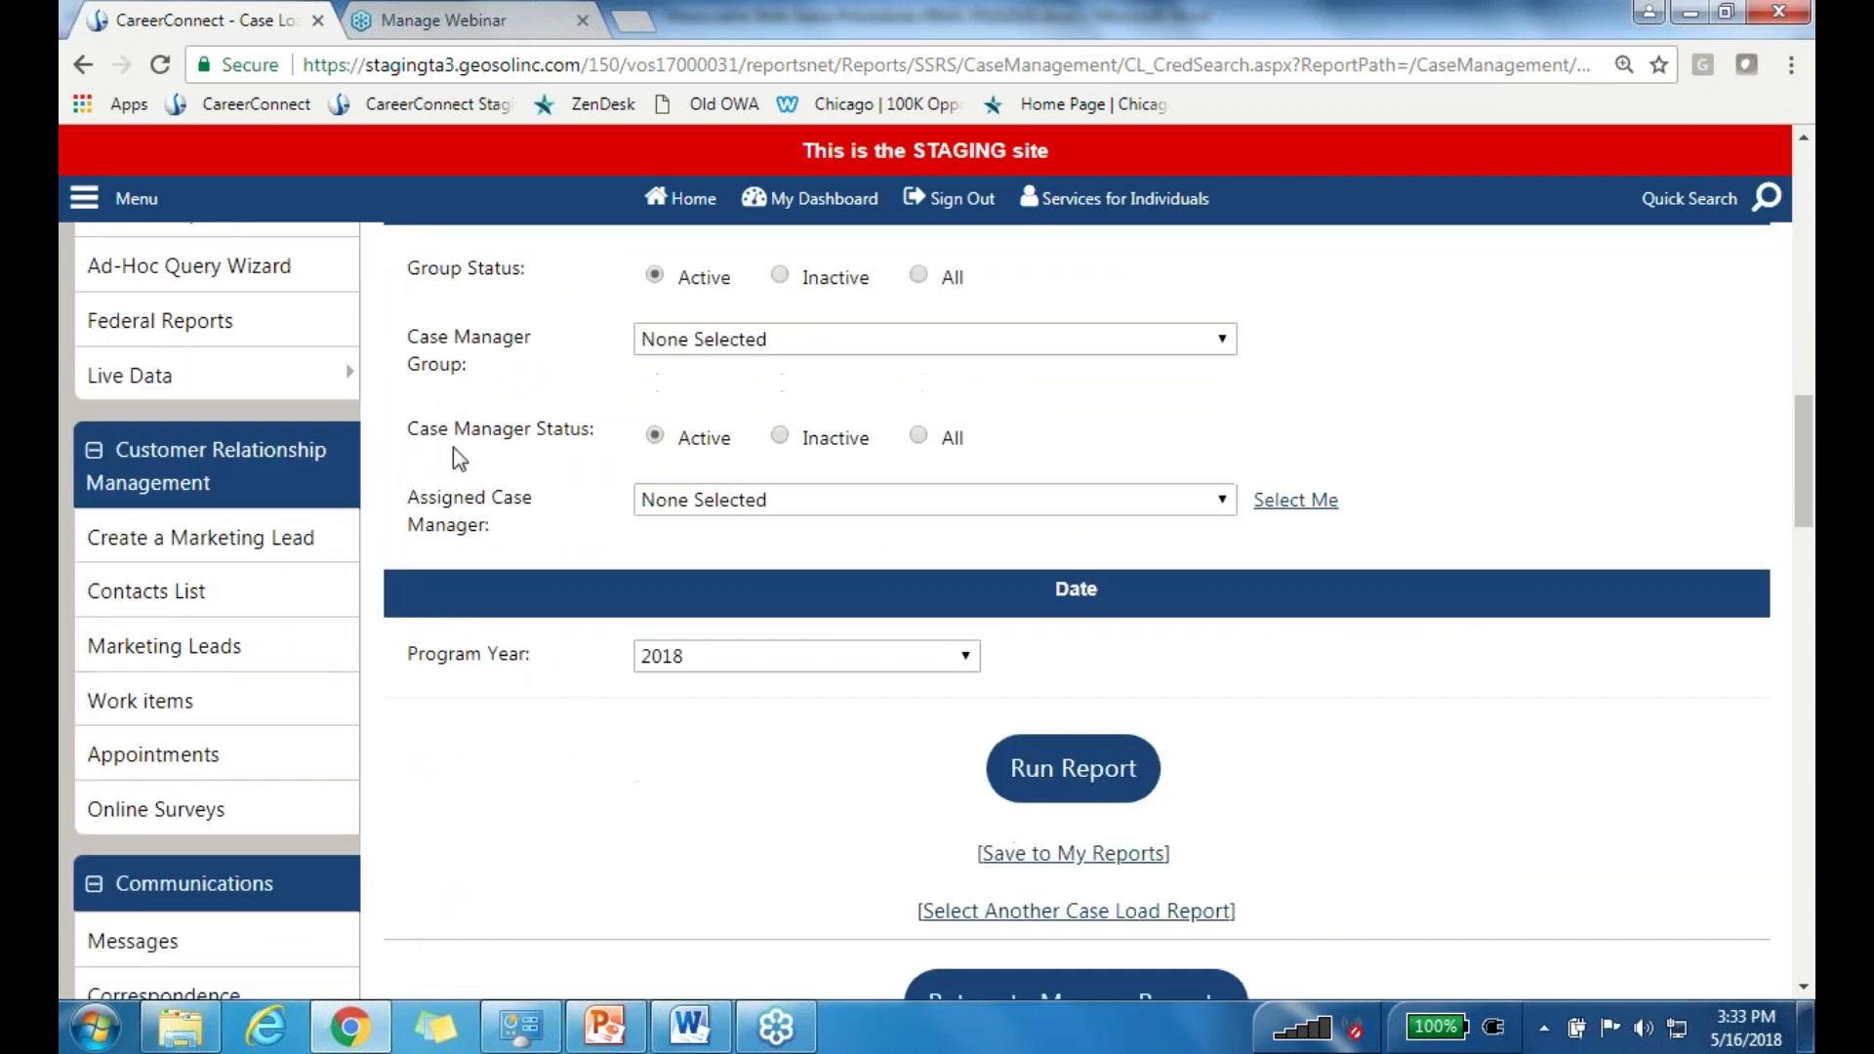
{"action": "left_click", "coordinate": [754, 667]}
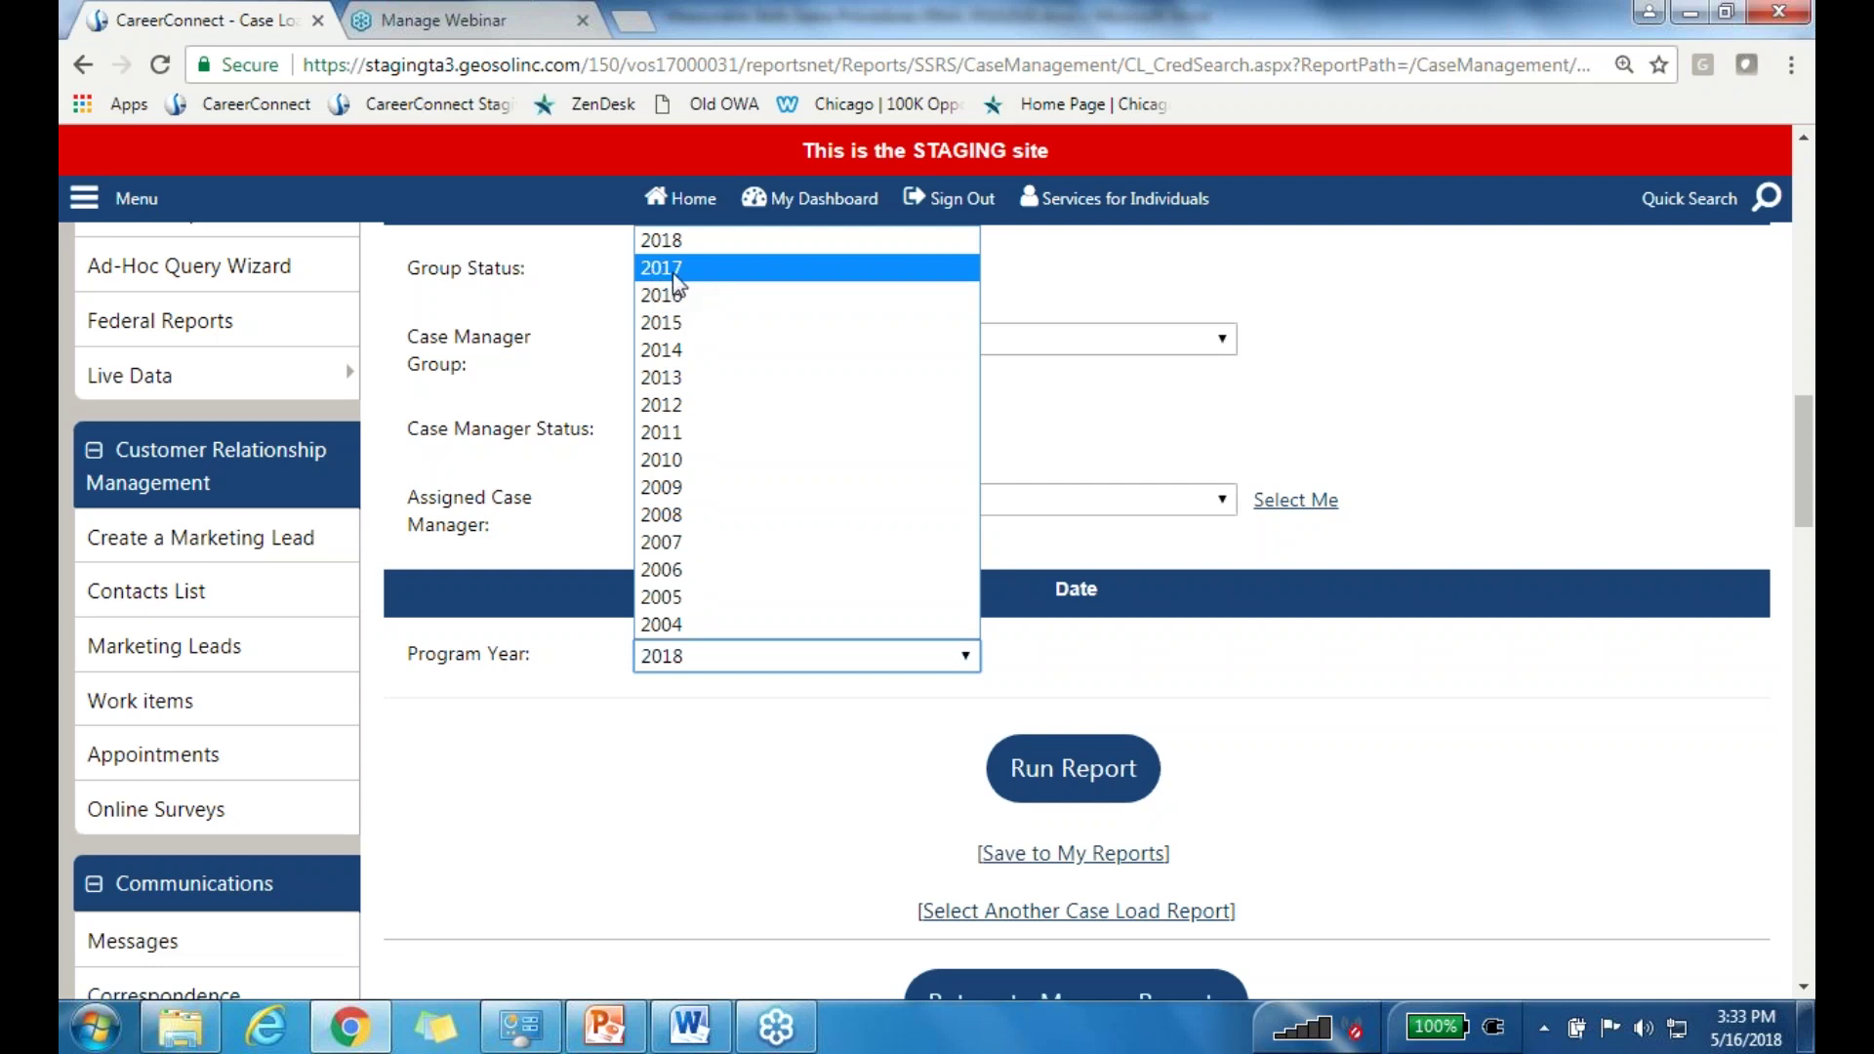
Step: Run the Measurable Skill Gains report for program year 2017 and drill into all 202 skill gains
{"action": "left_click", "coordinate": [671, 275]}
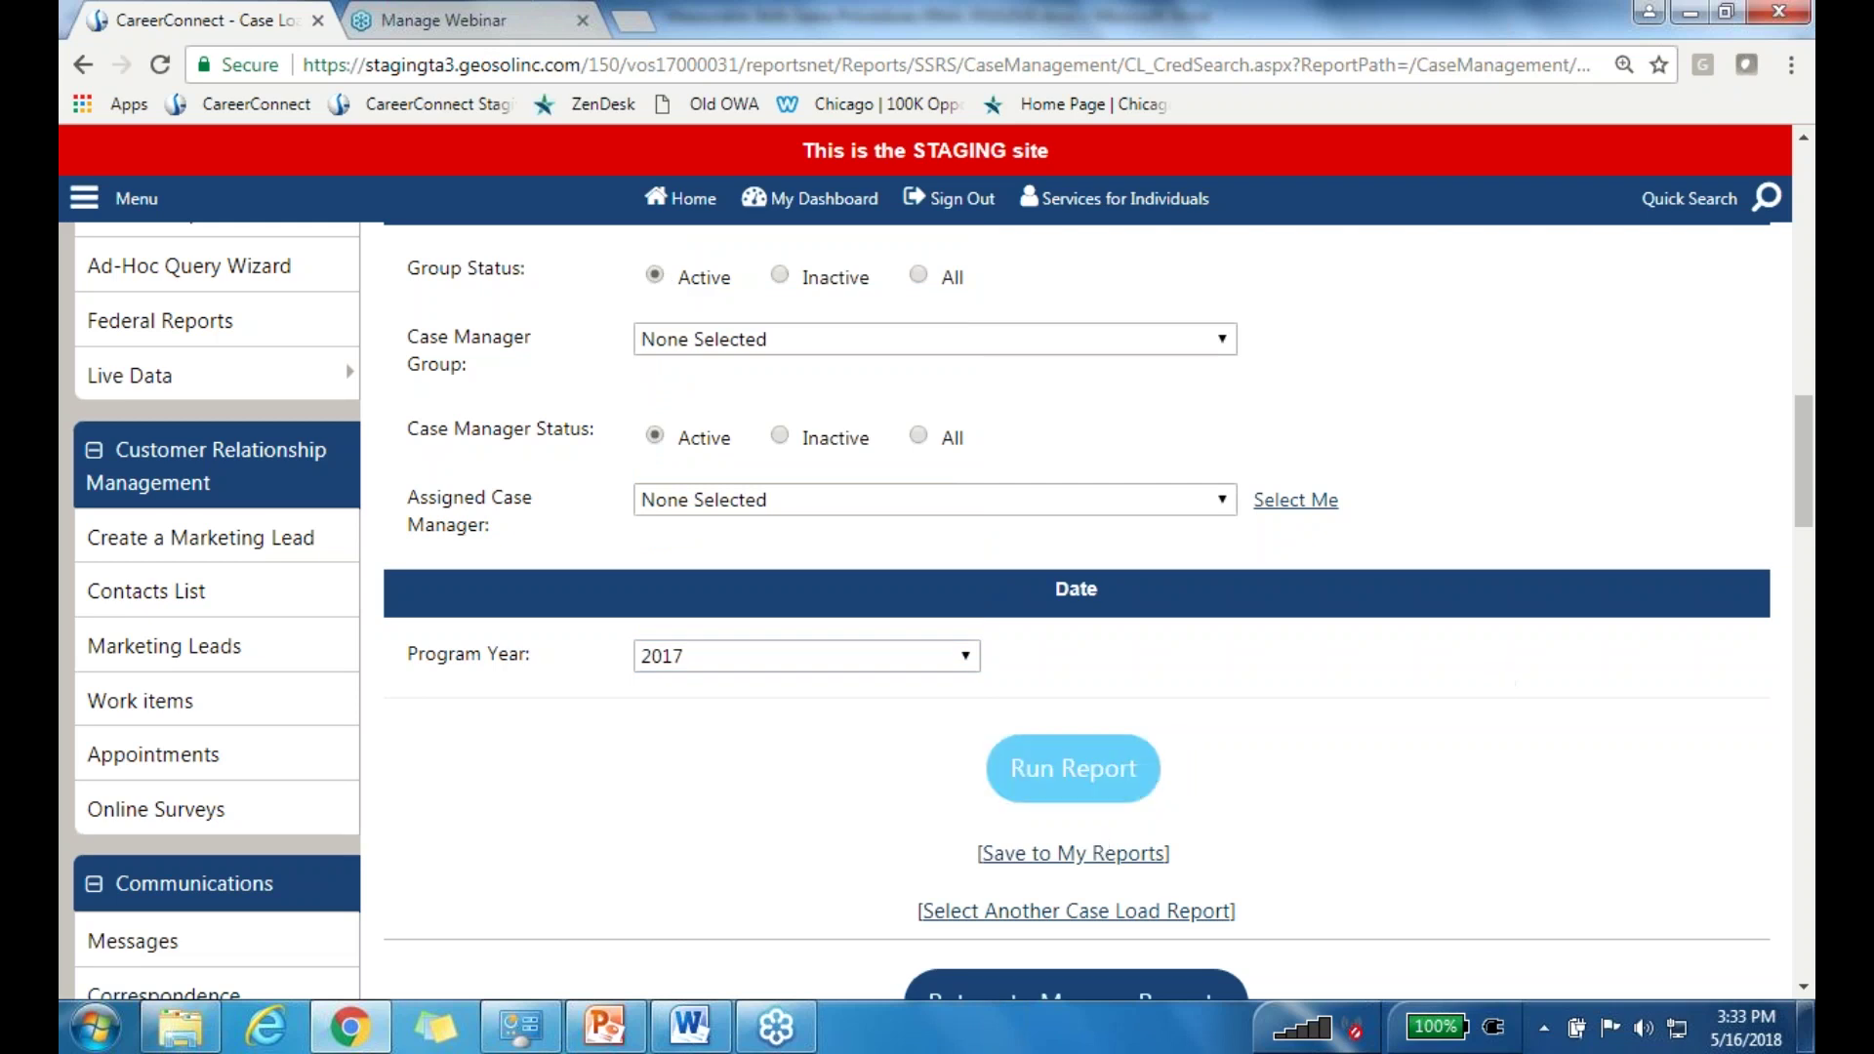
{"action": "left_click", "coordinate": [1055, 771]}
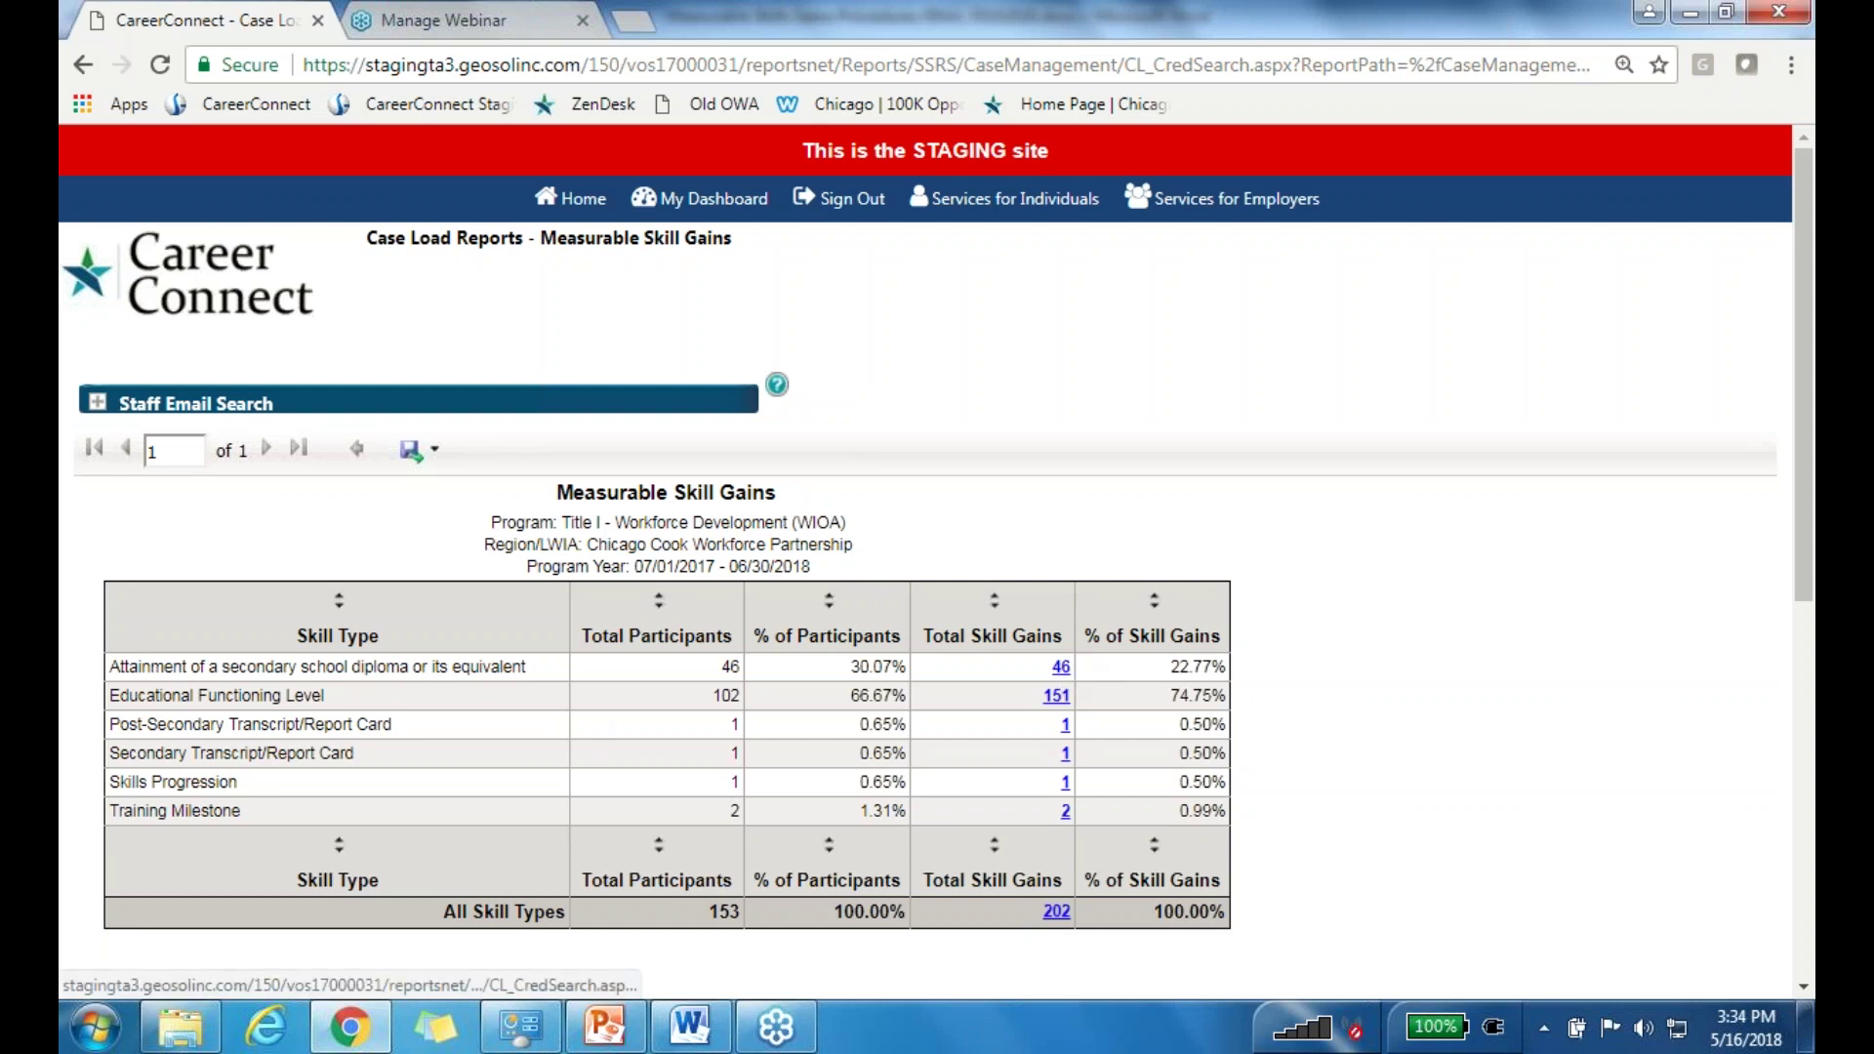
{"action": "left_click", "coordinate": [1058, 912]}
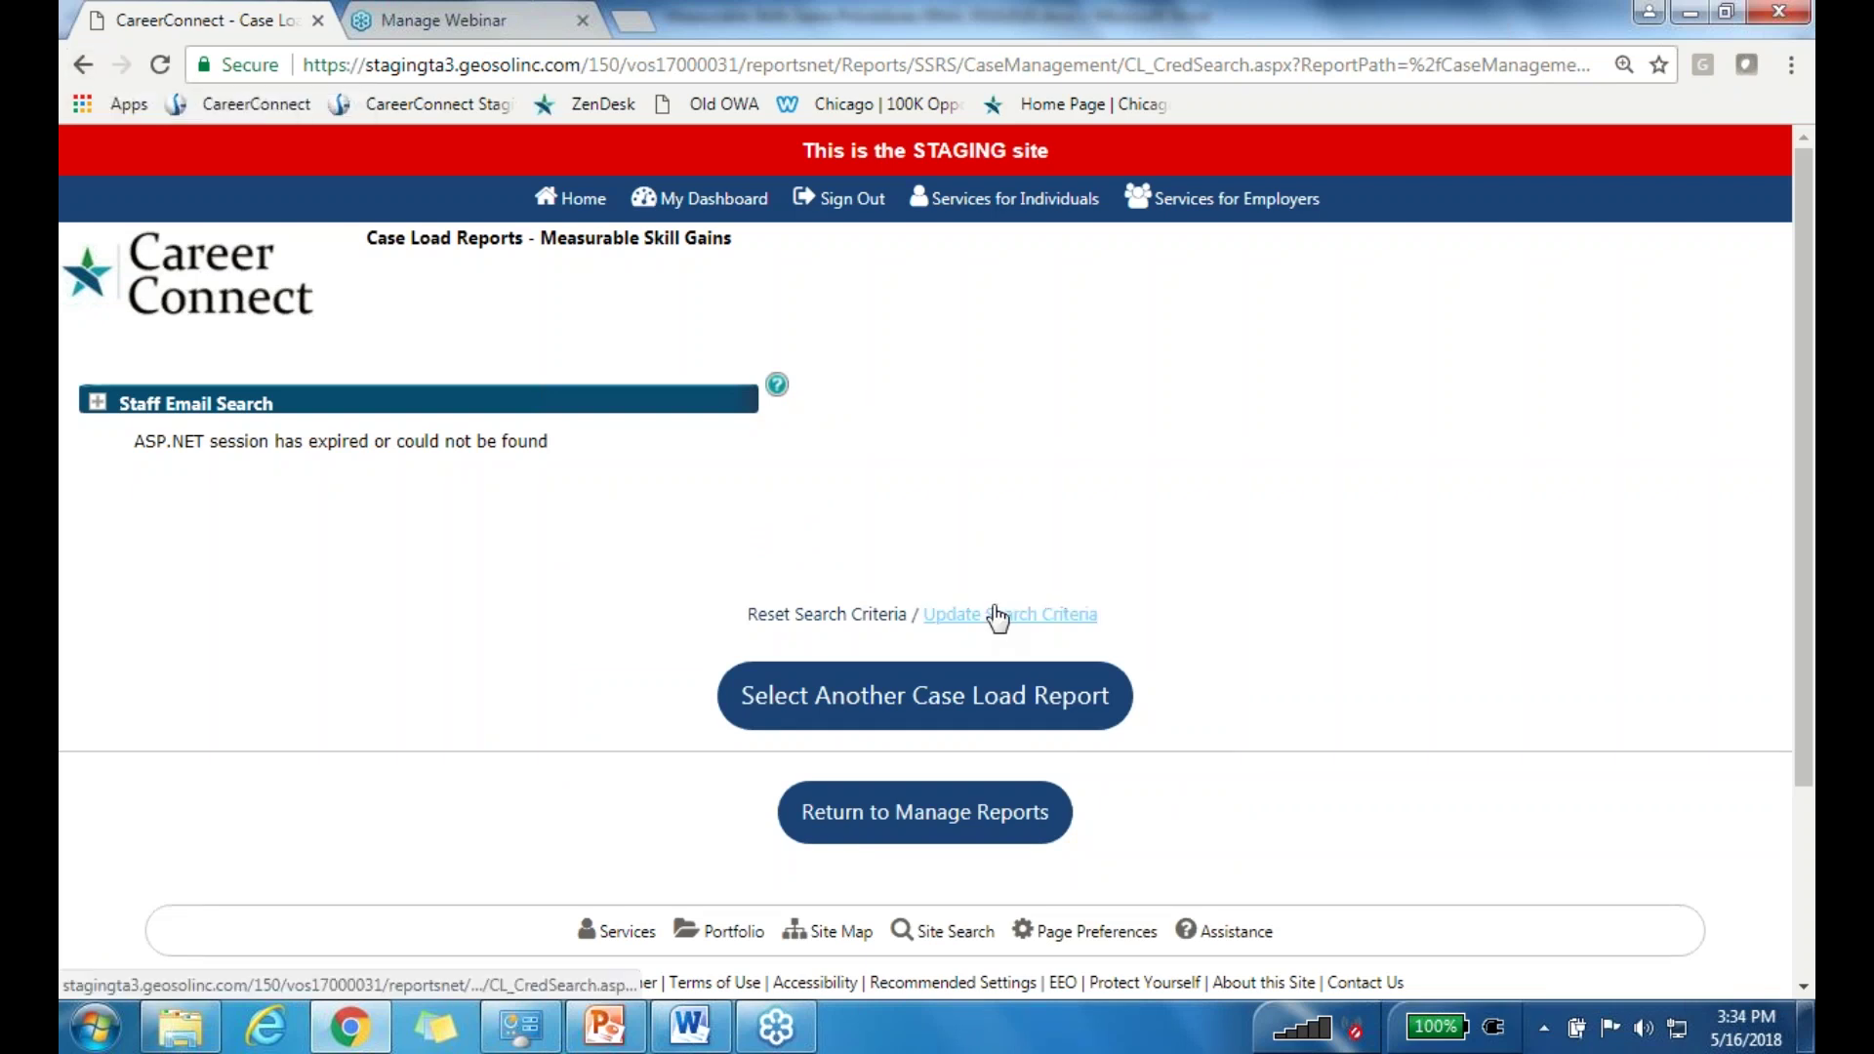
Step: After the expired session, rerun the 2017 report and drill into the 46 diploma skill gains
{"action": "left_click", "coordinate": [83, 66]}
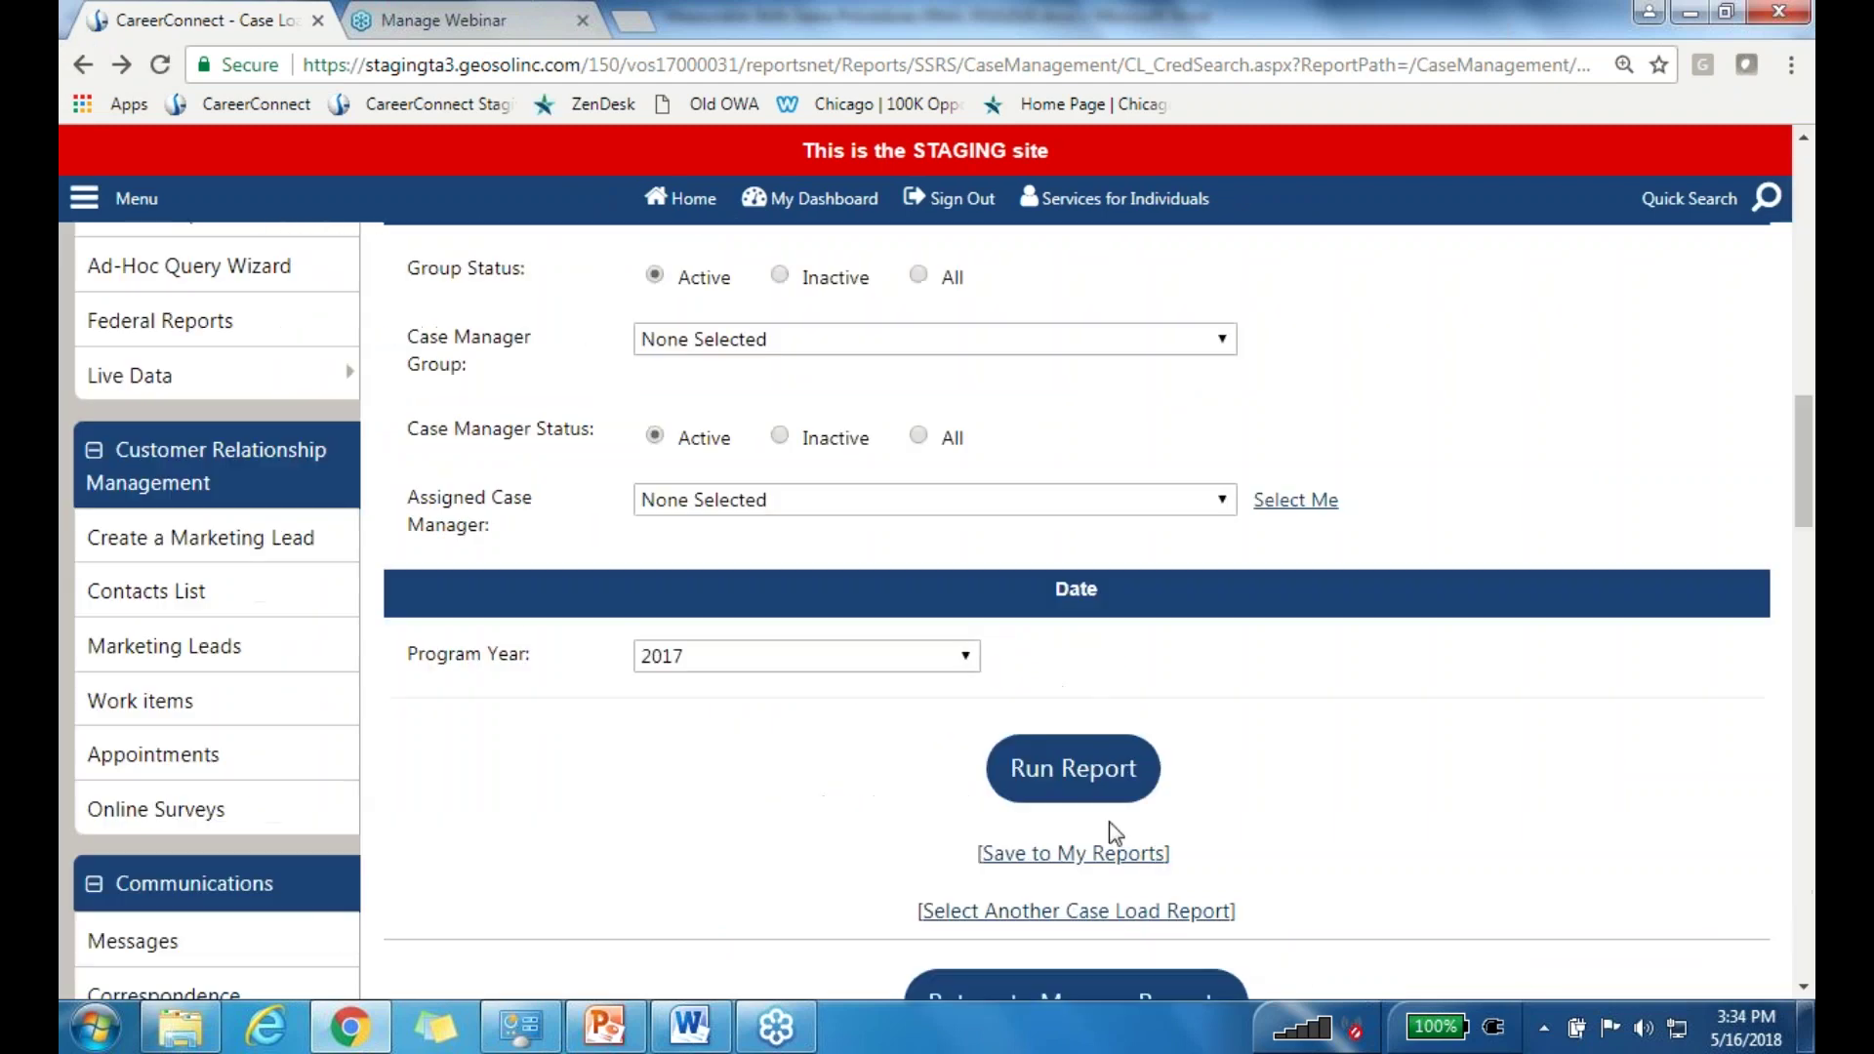
{"action": "left_click", "coordinate": [1079, 770]}
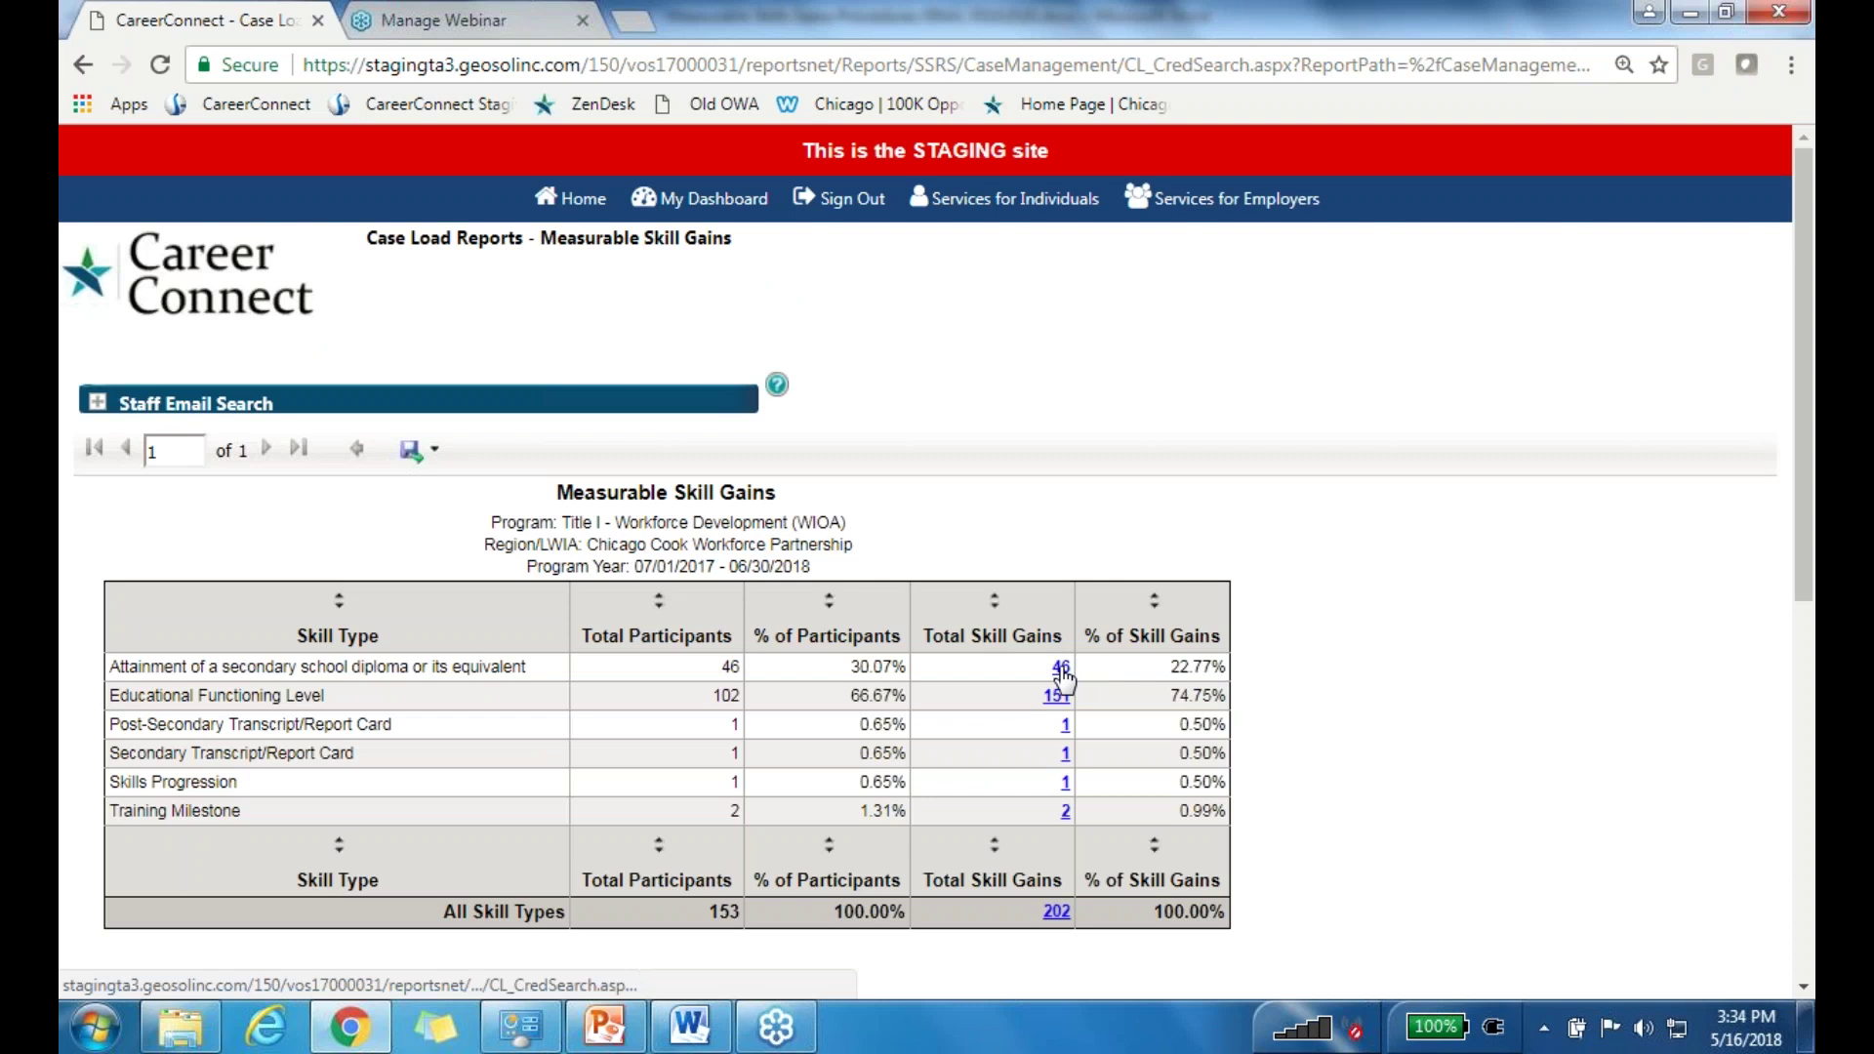
{"action": "left_click", "coordinate": [1060, 670]}
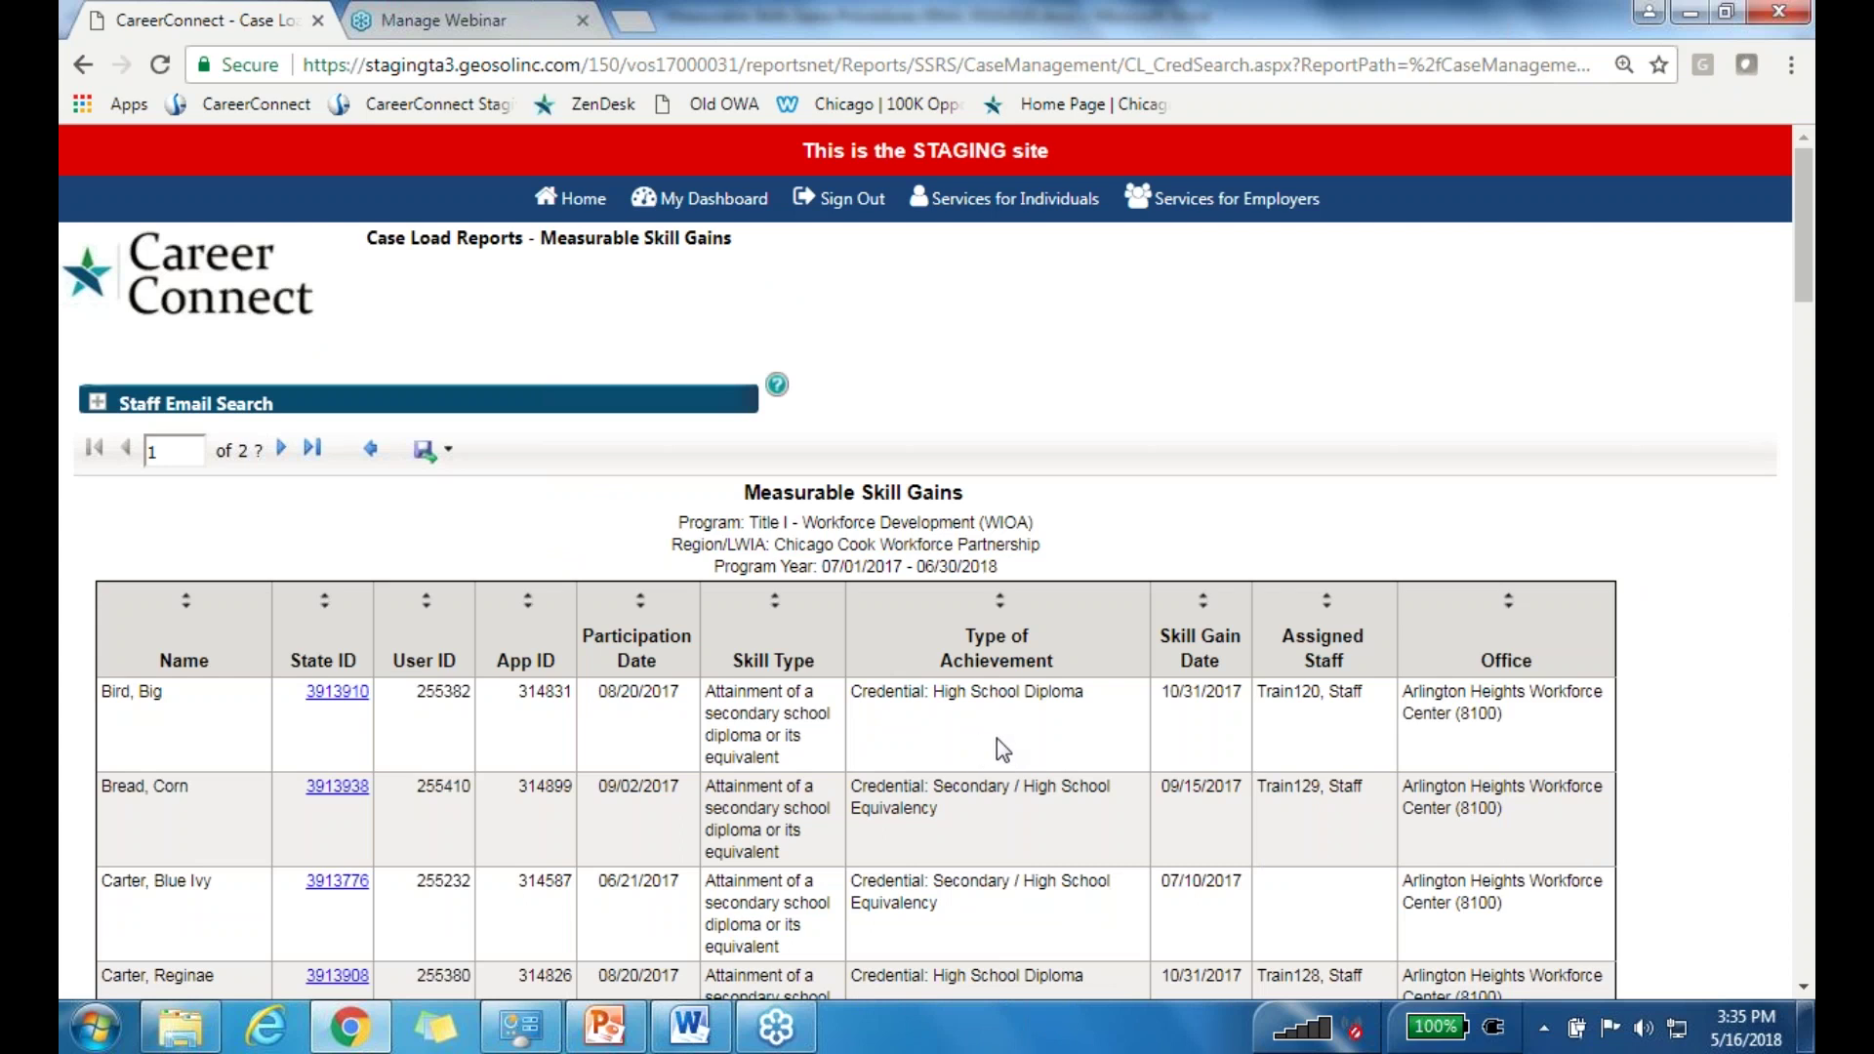
Step: Bring up the two-page participant detail list behind the 46 secondary diploma skill gains
{"action": "scroll", "coordinate": [1013, 740], "scroll_direction": "down", "scroll_amount": 2}
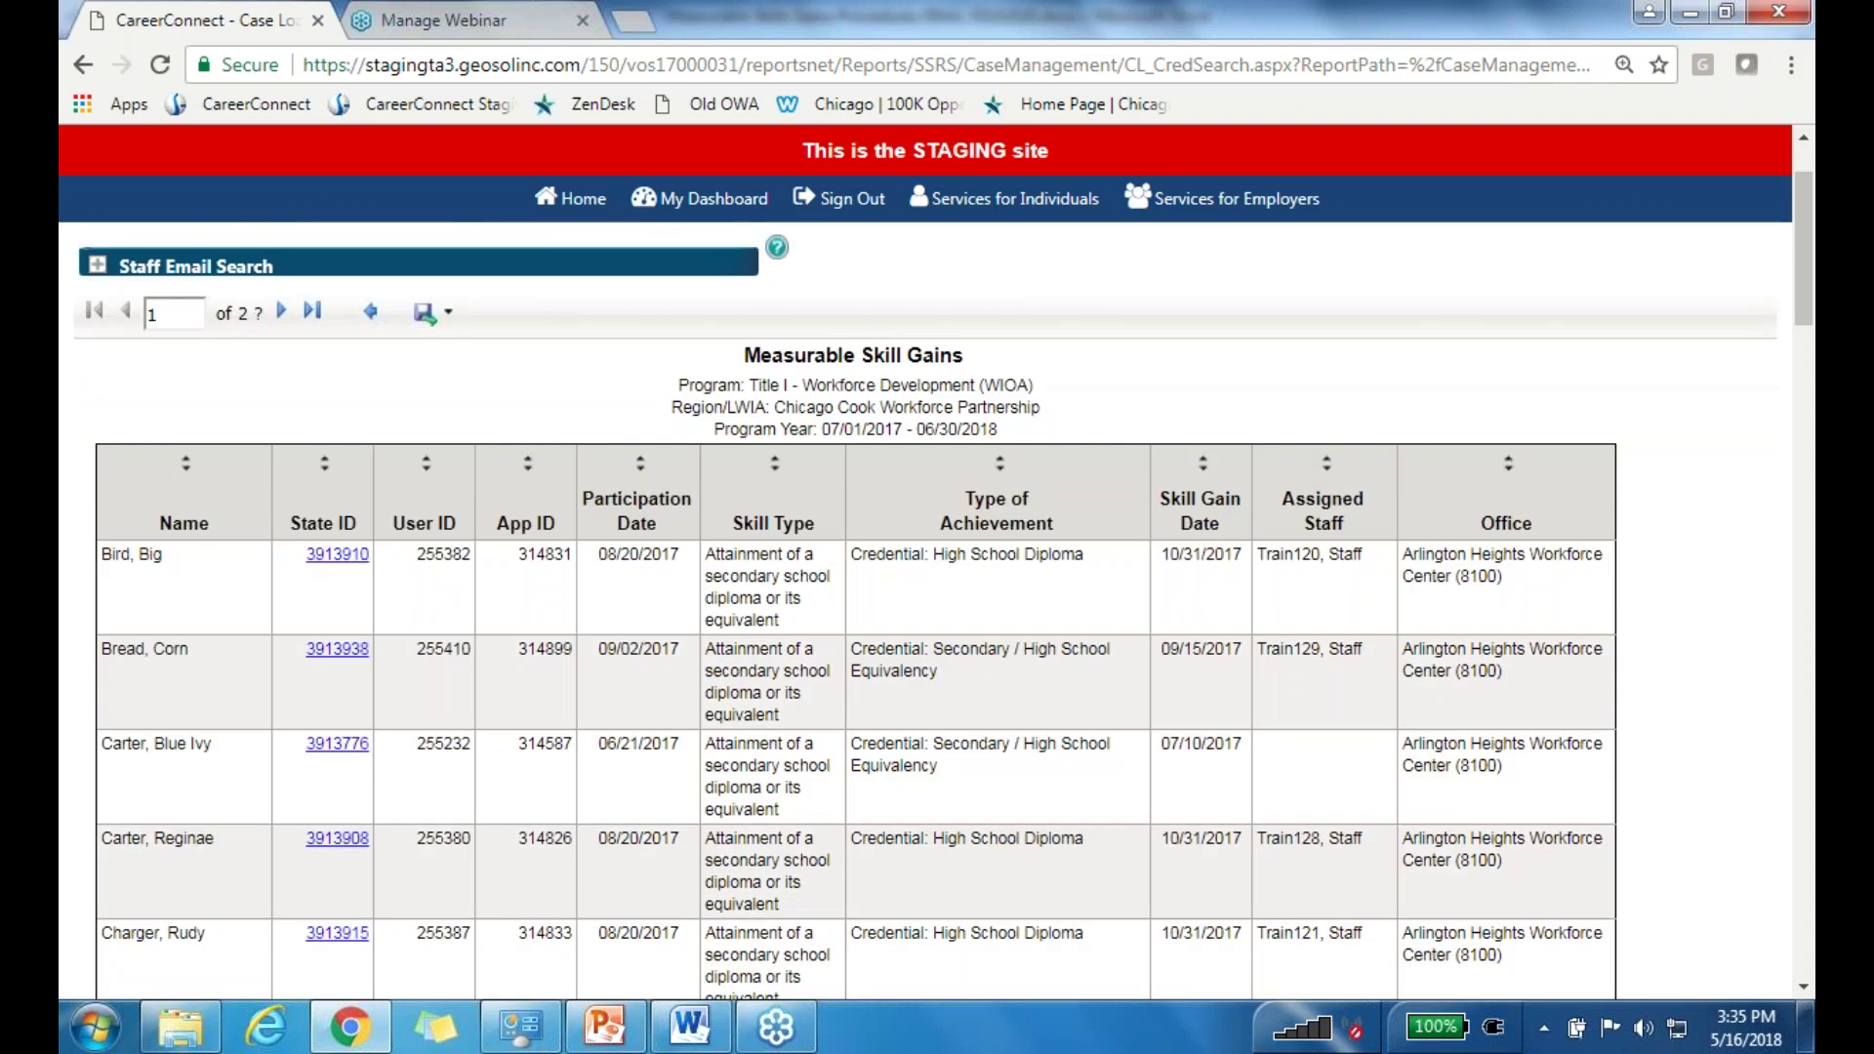